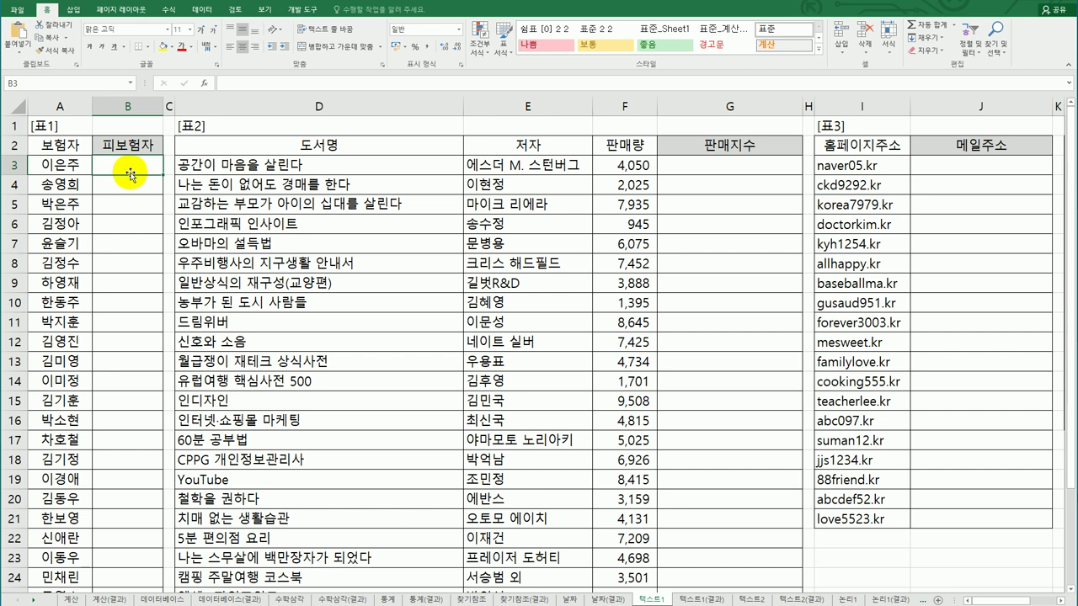
pyautogui.click(76, 165)
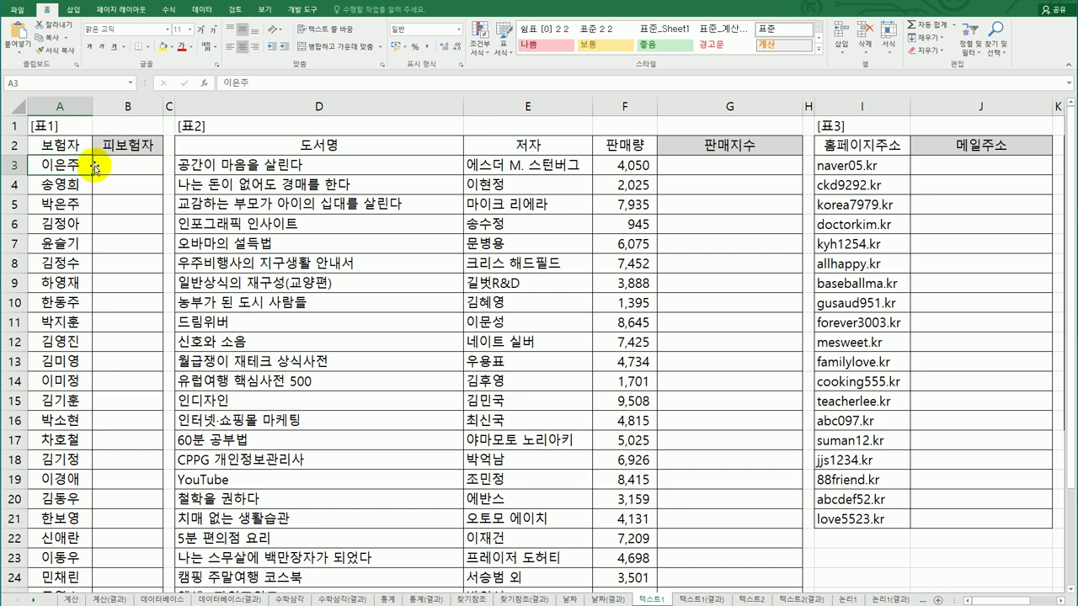
pyautogui.click(97, 166)
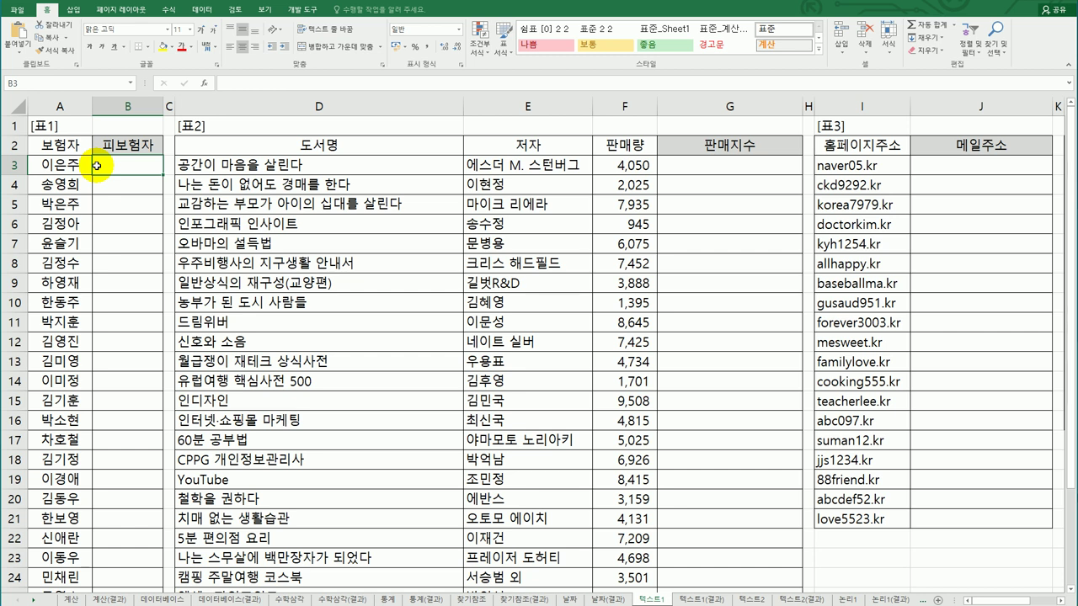
pyautogui.click(59, 167)
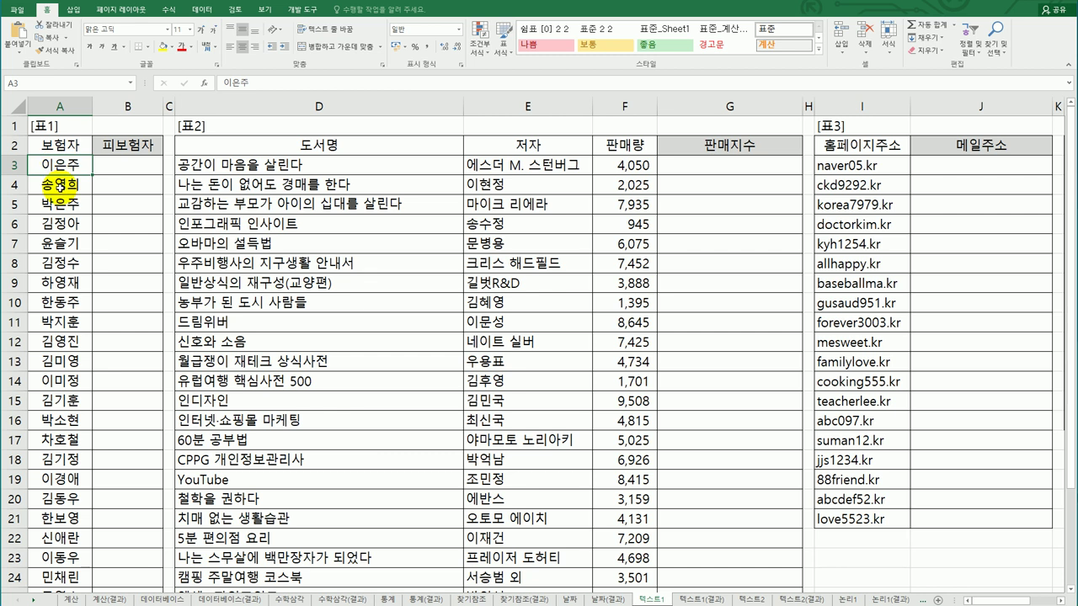
# Enter the formula =MID(A3,2,1) in cell B3 to extract the second character of the policyholder's name.
pyautogui.click(120, 169)
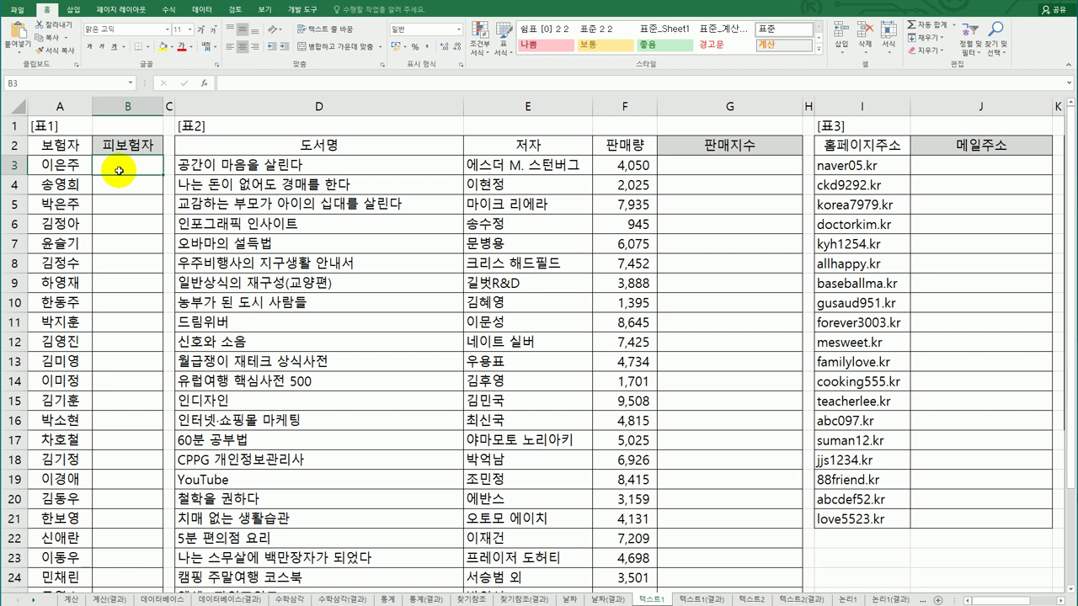
pyautogui.write('=')
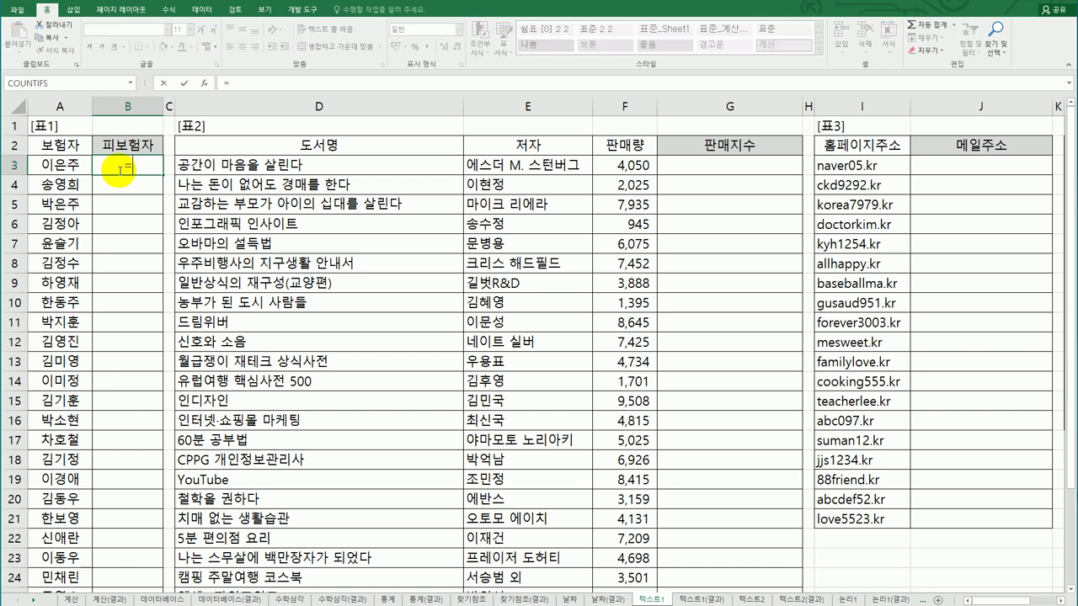
pyautogui.write('mi')
pyautogui.press('Tab')
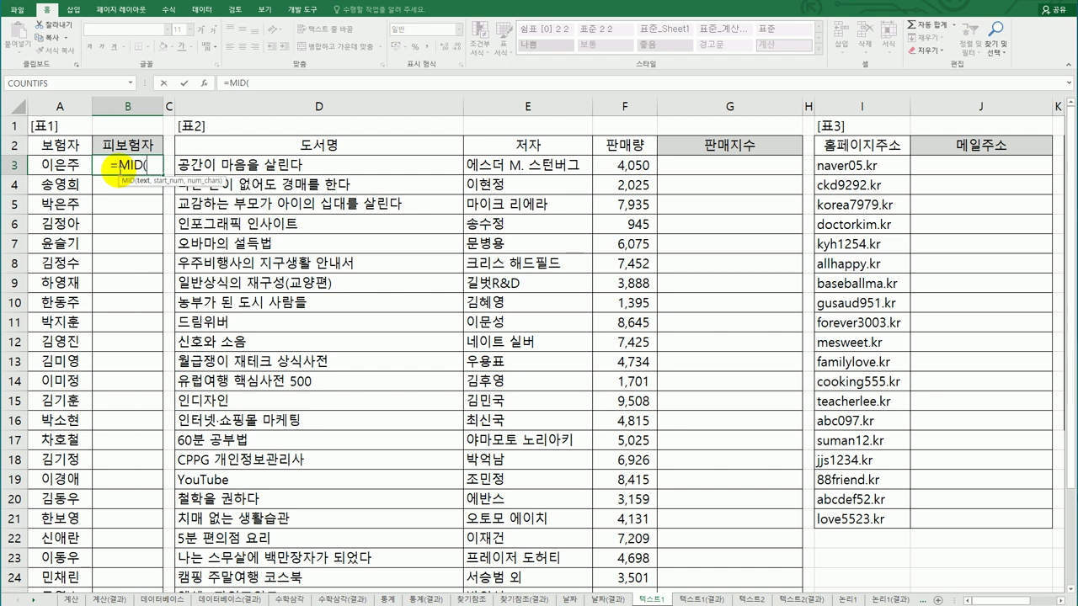
pyautogui.click(61, 168)
pyautogui.write(',')
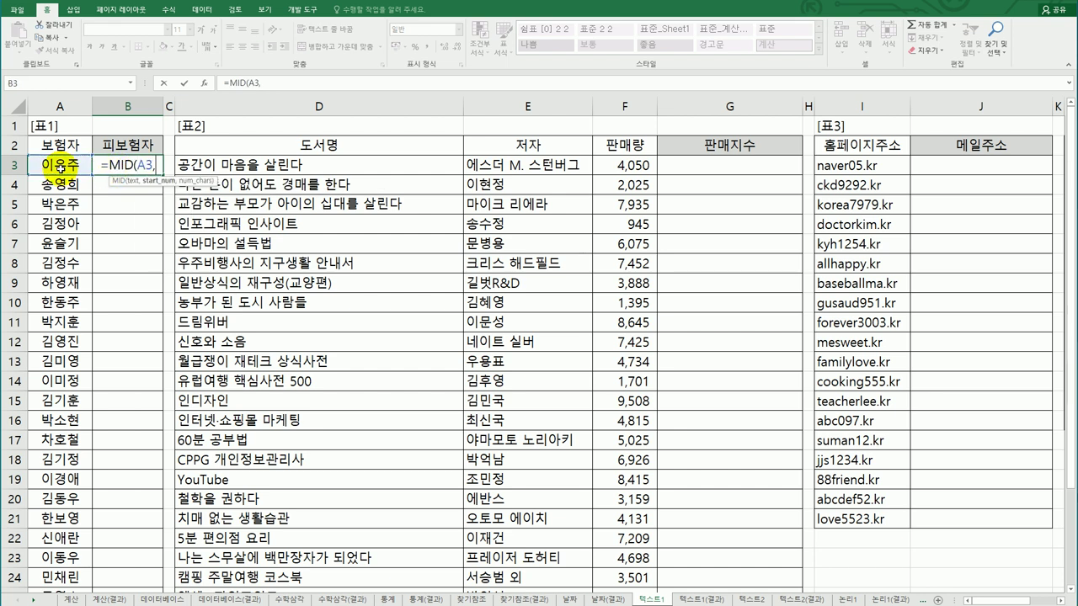
pyautogui.write('2,1')
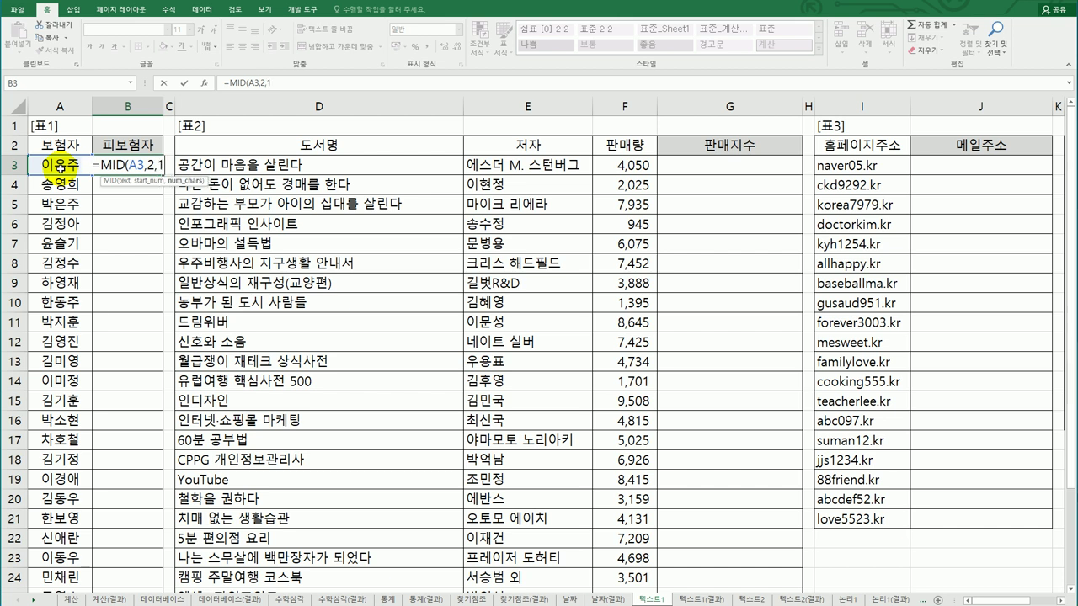
pyautogui.write(')')
pyautogui.press('Return')
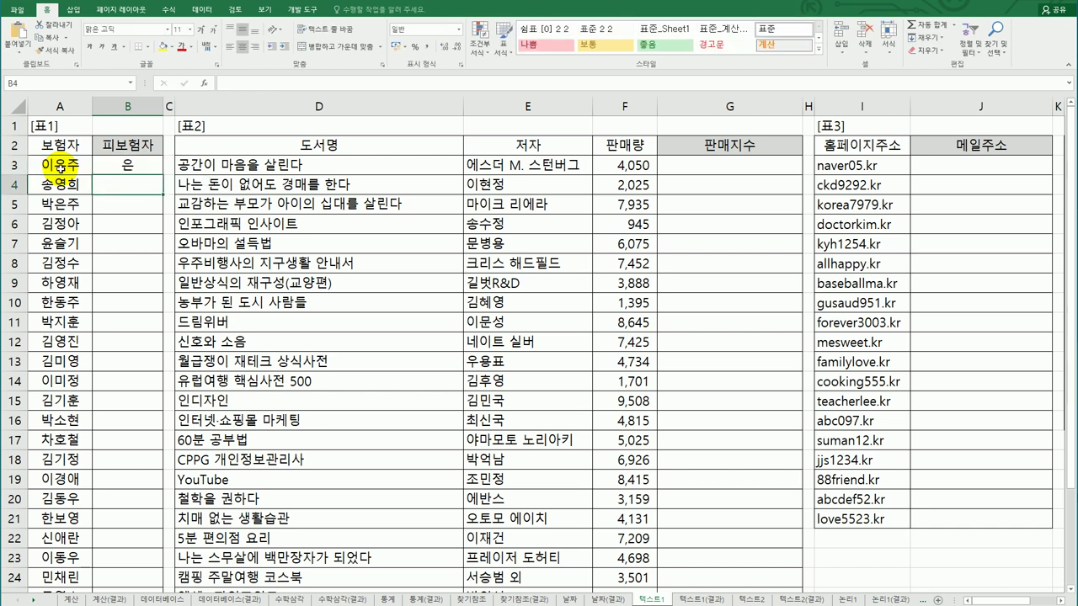
# Wrap the MID formula in B3 in a SUBSTITUTE function and open the function's arguments for editing.
pyautogui.click(128, 165)
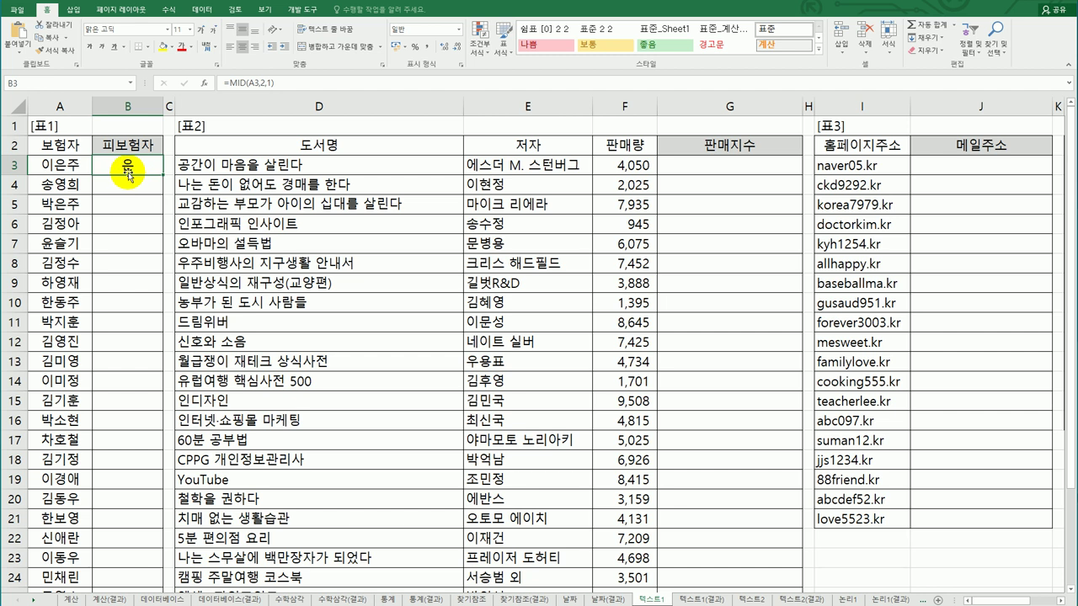
pyautogui.doubleClick(126, 165)
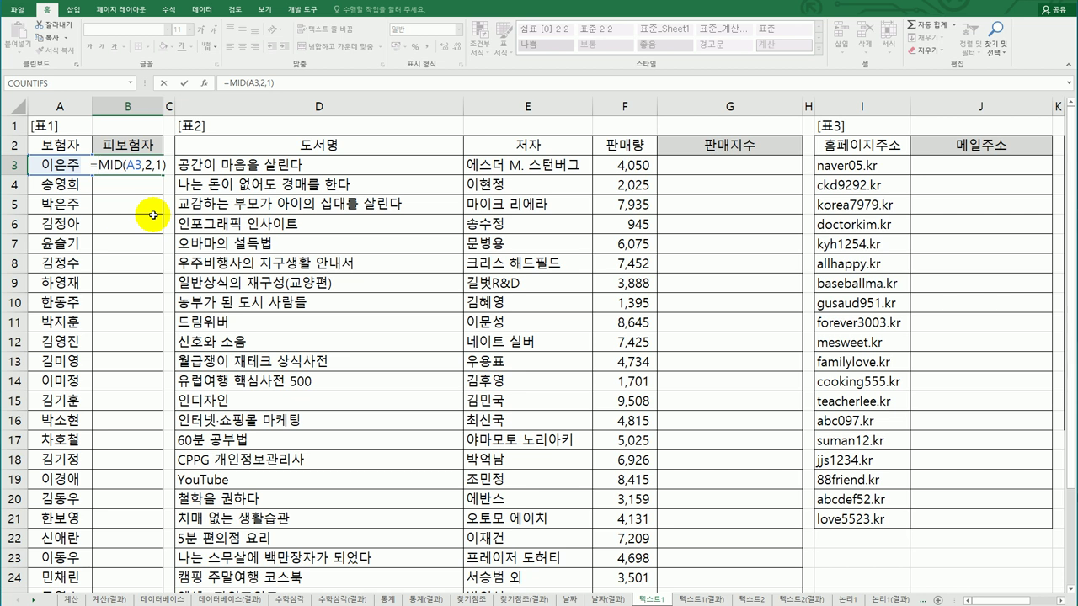
pyautogui.write('sub')
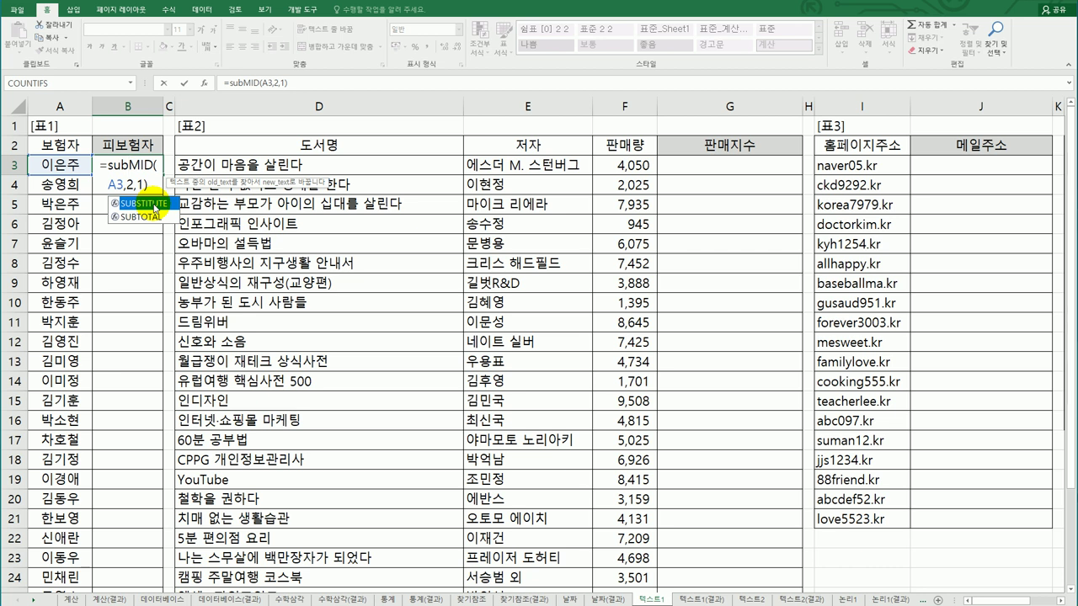
pyautogui.doubleClick(155, 204)
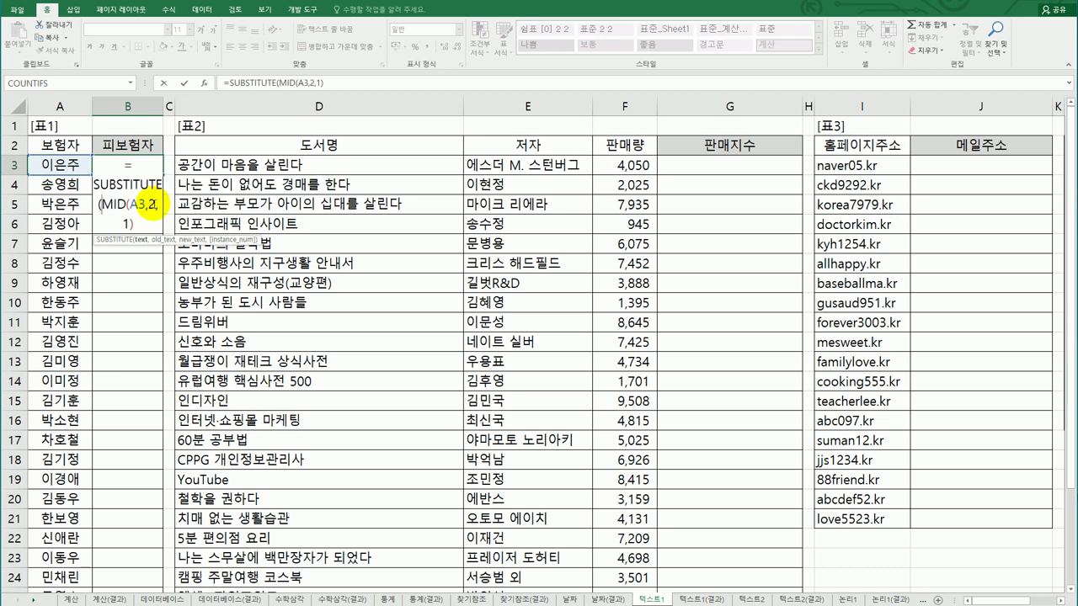
pyautogui.click(116, 184)
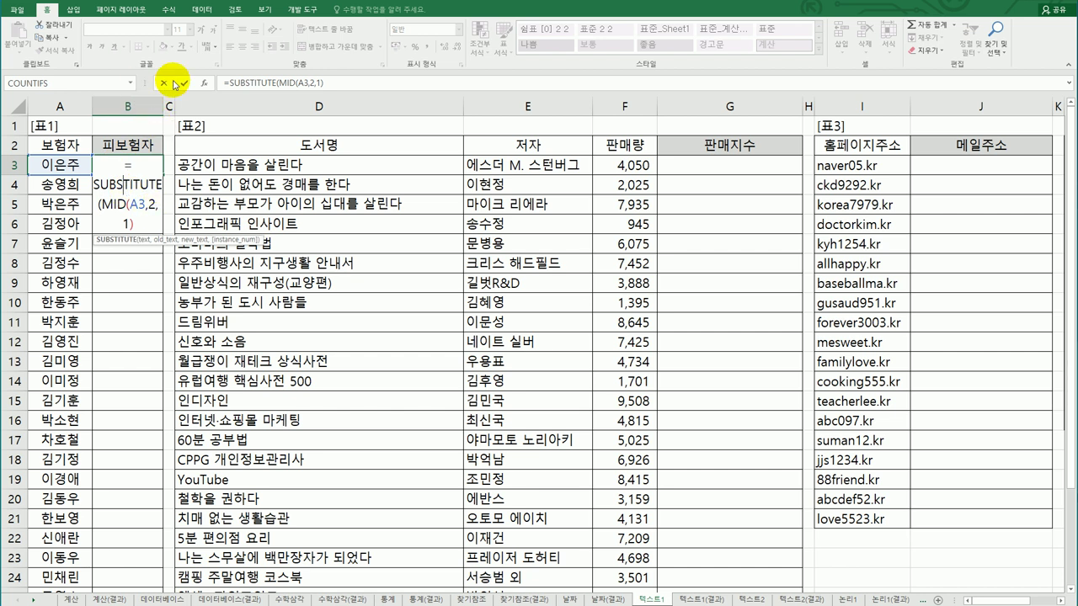
pyautogui.click(205, 83)
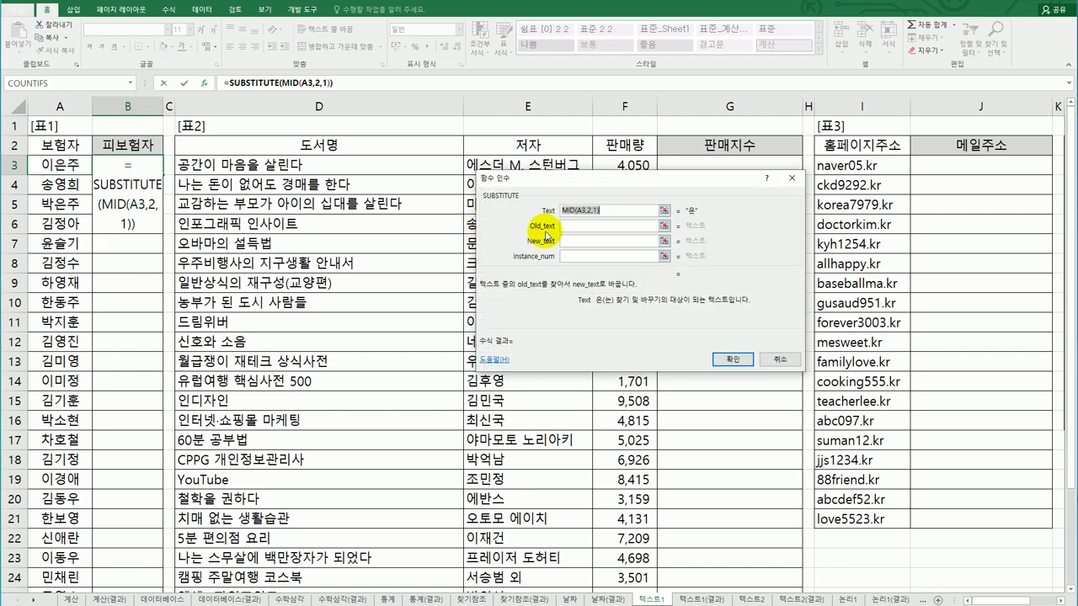
# Set the SUBSTITUTE arguments to Text A3, Old_text MID(A3,2,1) and New_text "*", and apply the formula.
pyautogui.click(608, 211)
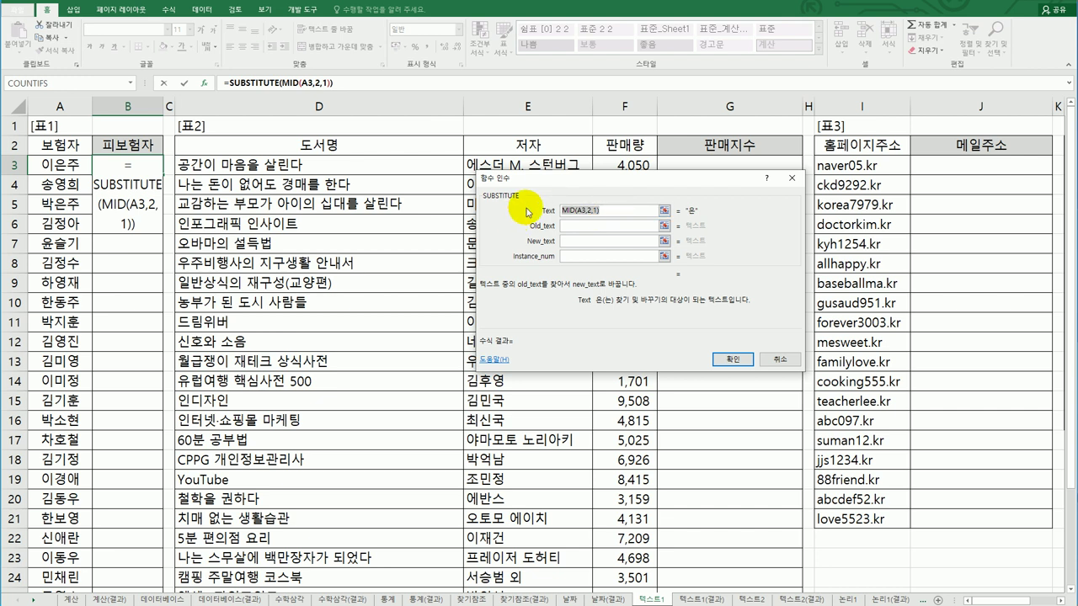
pyautogui.moveTo(562, 210); pyautogui.dragTo(708, 221)
pyautogui.press('Delete')
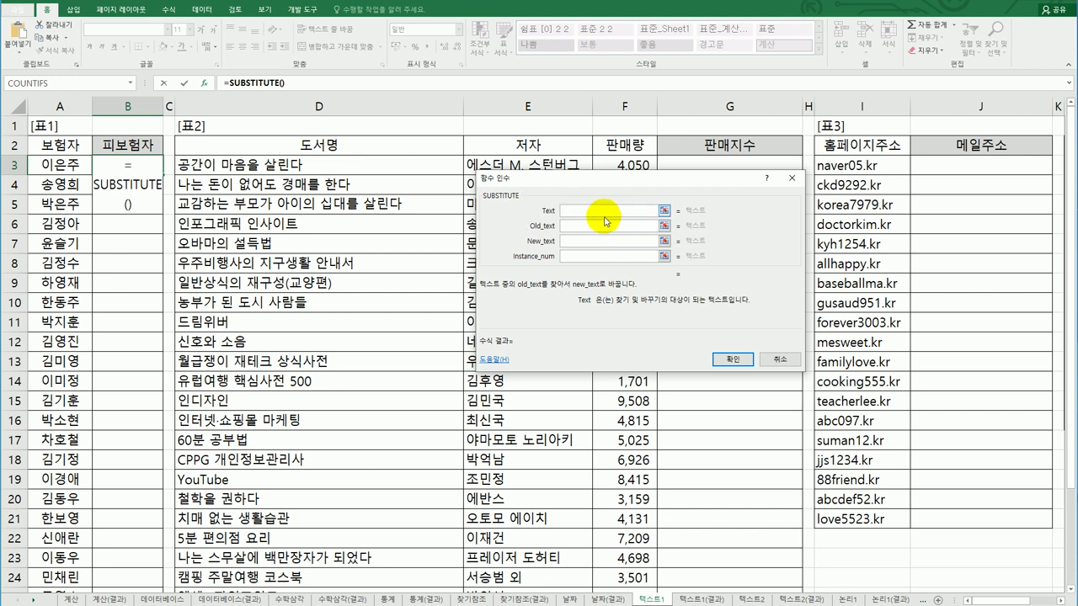
pyautogui.click(67, 163)
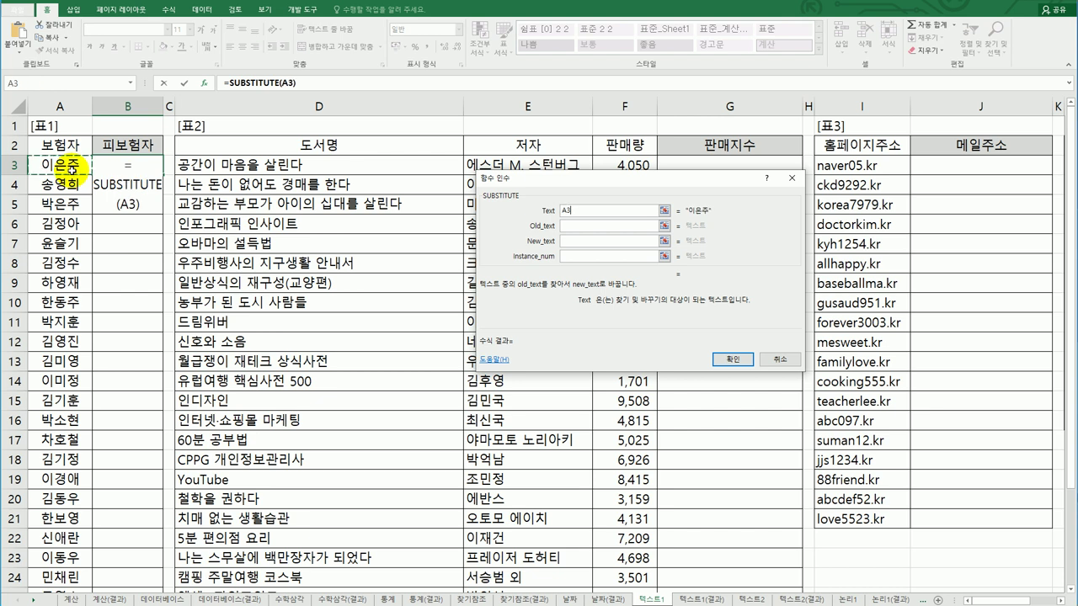
pyautogui.click(573, 225)
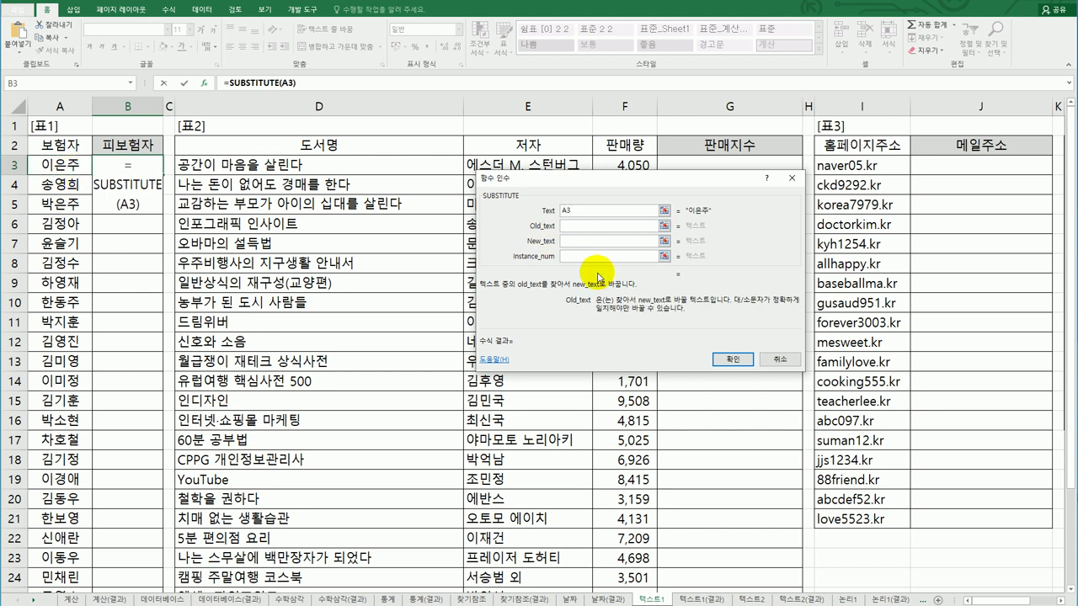
pyautogui.hotkey('ctrl', 'v')
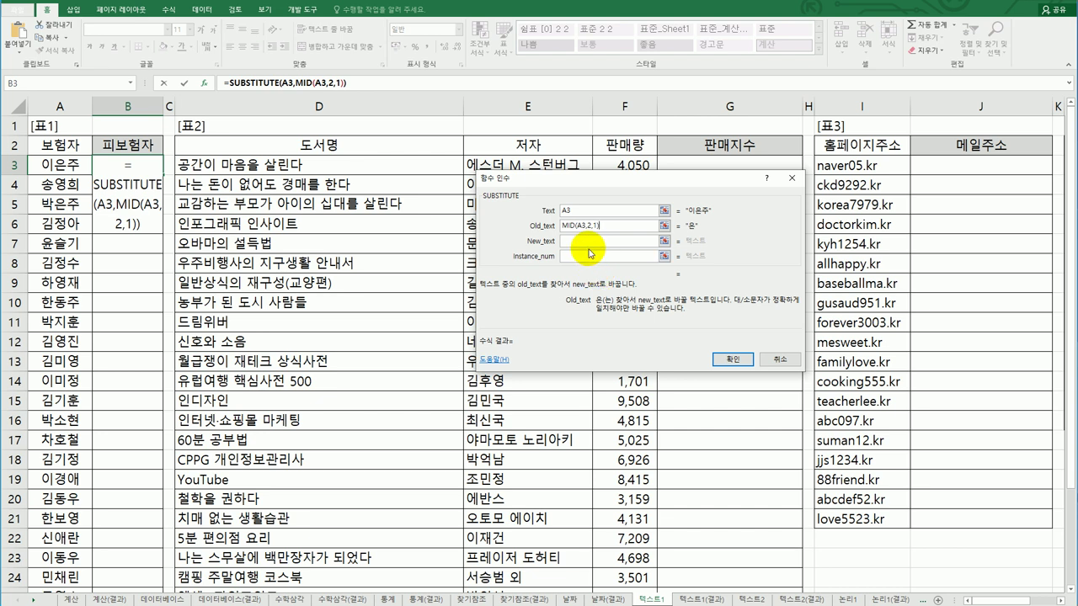
pyautogui.click(590, 242)
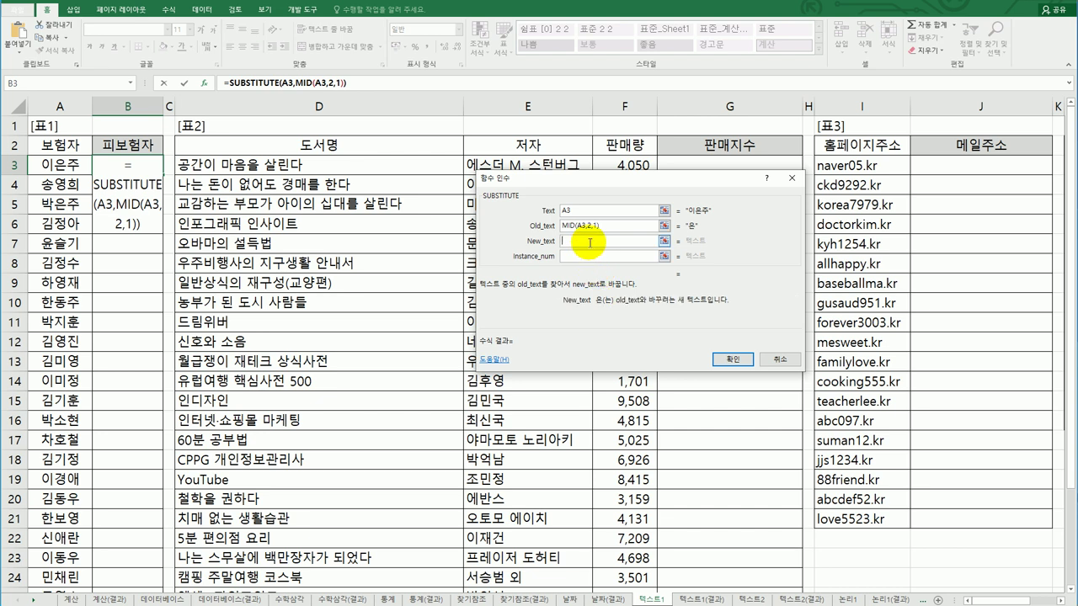
pyautogui.write('*')
pyautogui.click(732, 359)
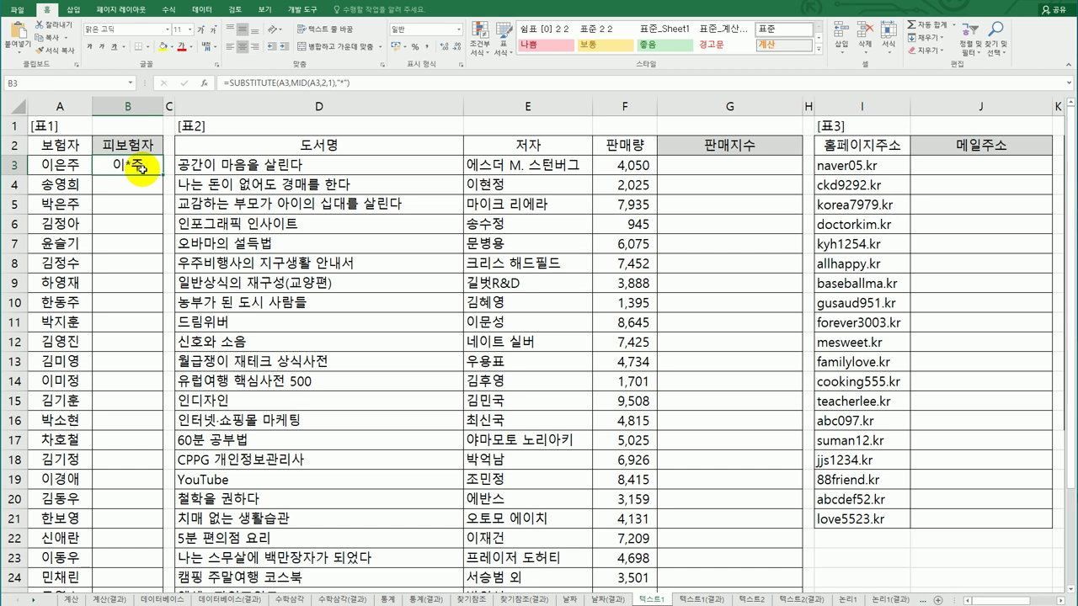
# Wrap the SUBSTITUTE formula in B3 in CONCATENATE with "가족" as Text2, and fill it down the 피보험자 column.
pyautogui.doubleClick(142, 168)
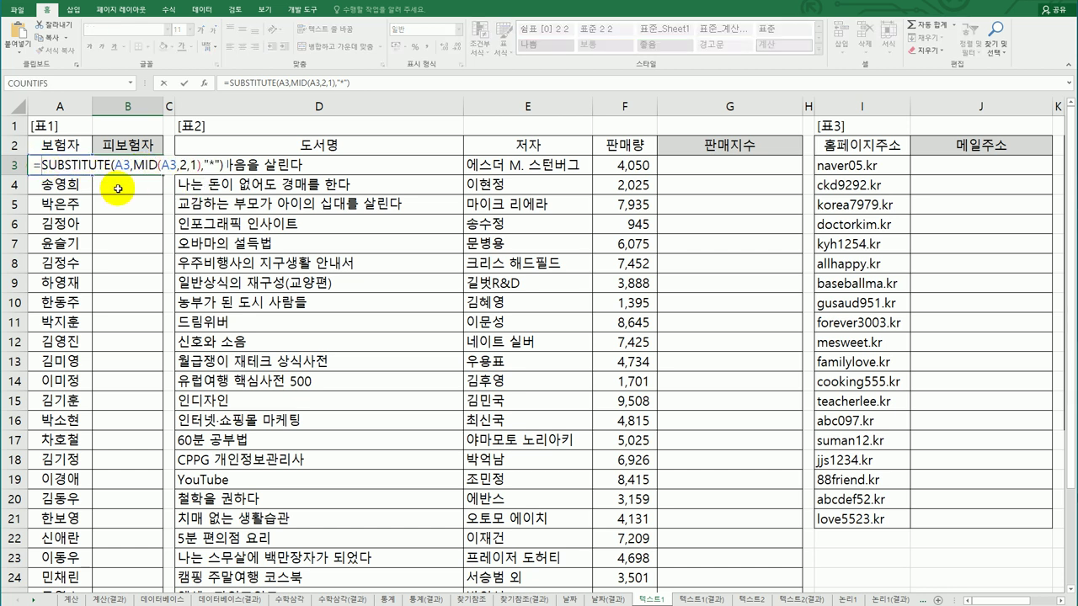
pyautogui.write('con')
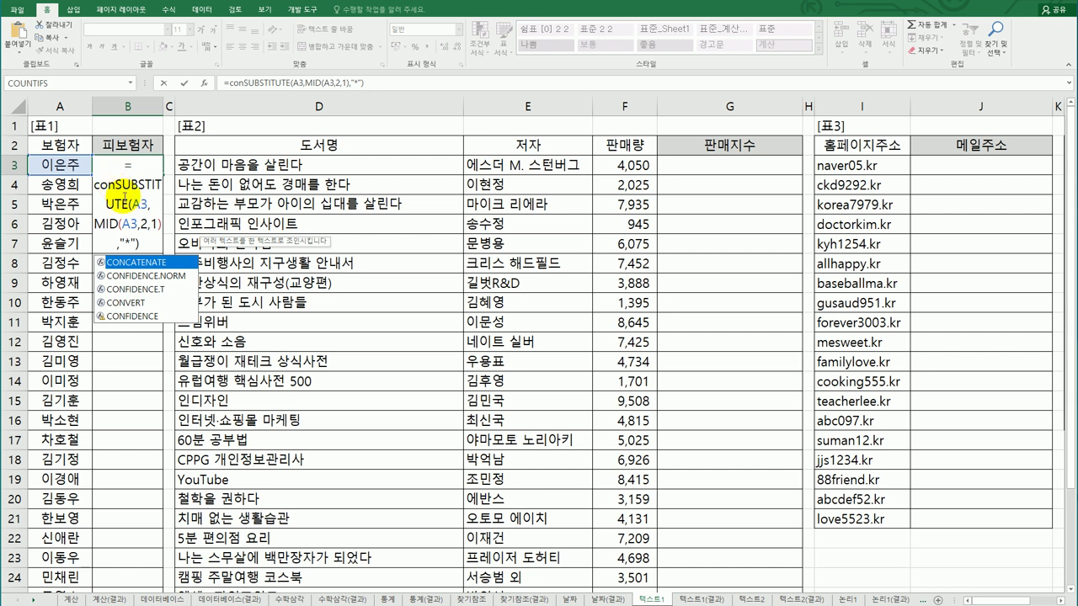
pyautogui.doubleClick(160, 265)
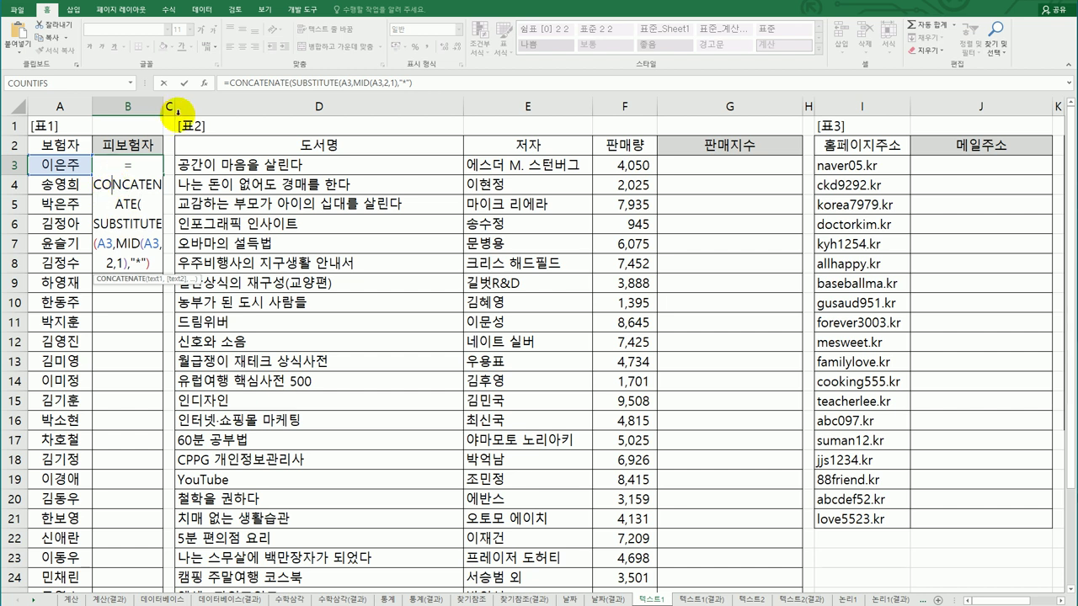
pyautogui.click(203, 83)
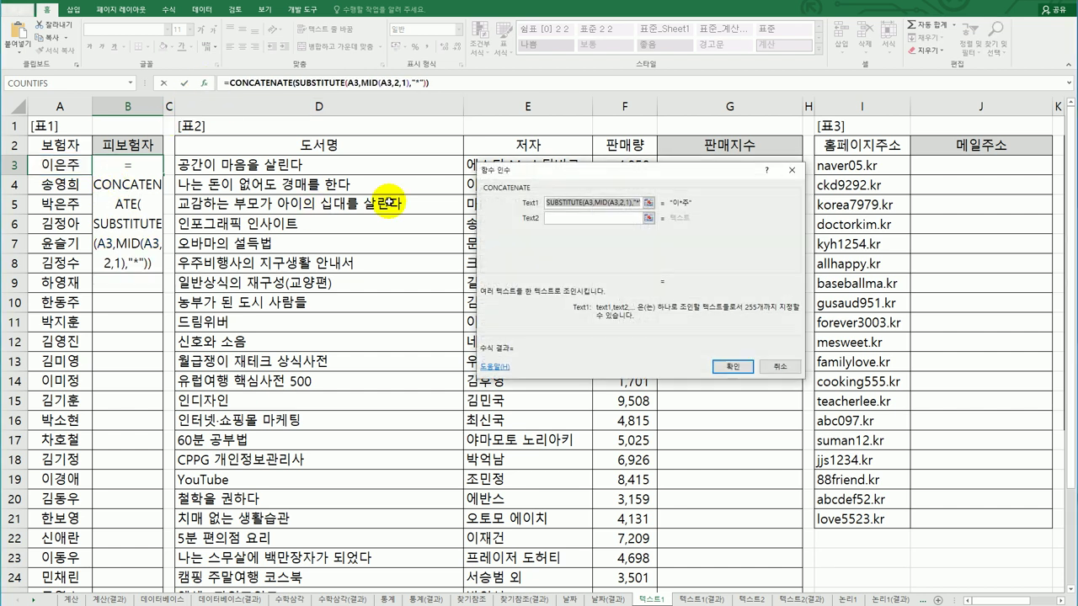
pyautogui.click(566, 219)
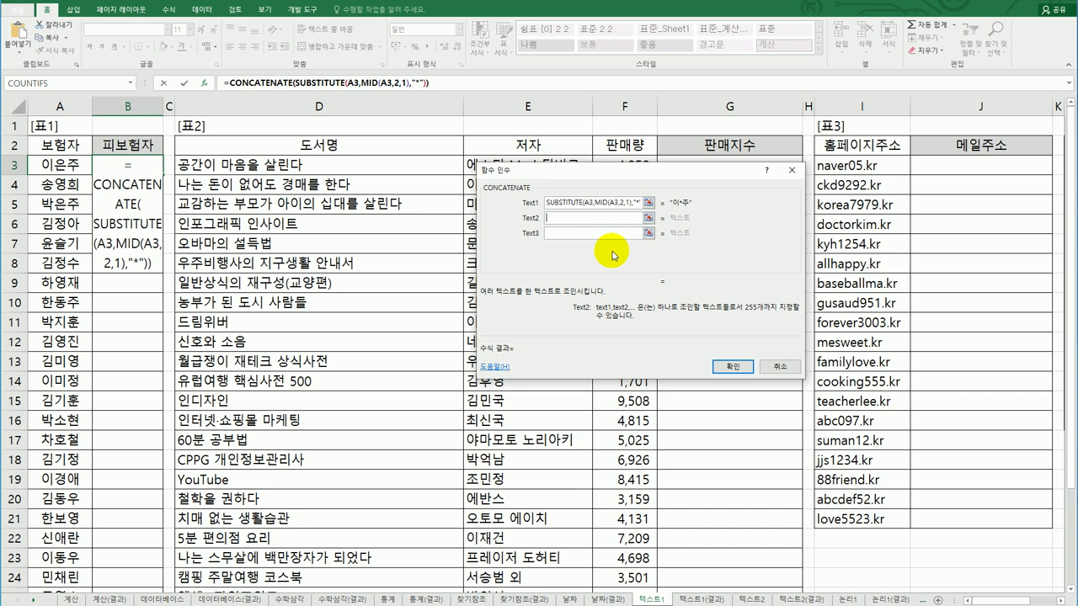
pyautogui.write('가조ㄱ')
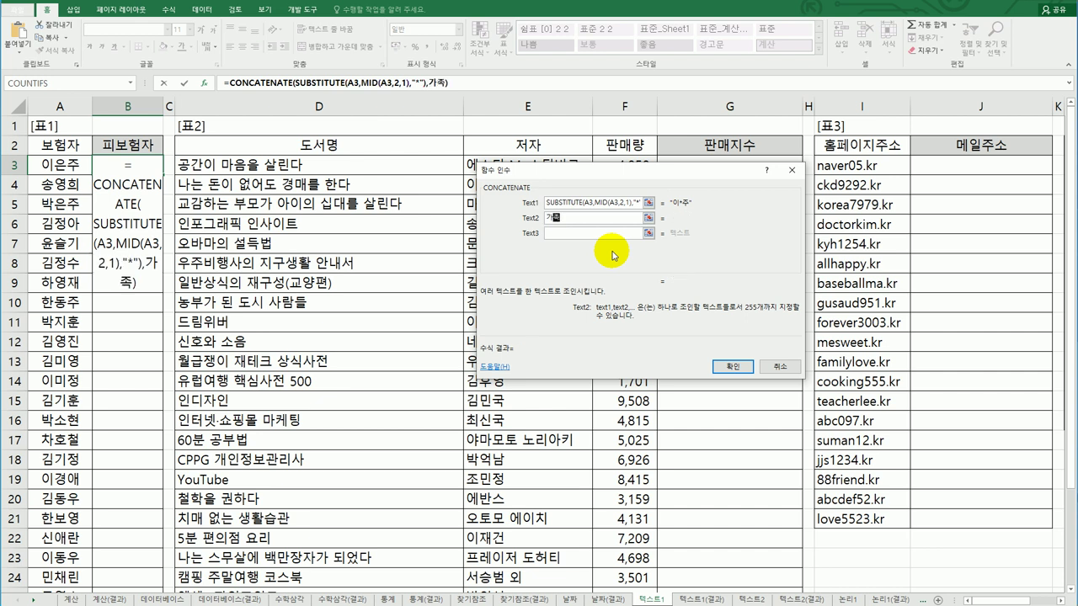
pyautogui.click(726, 367)
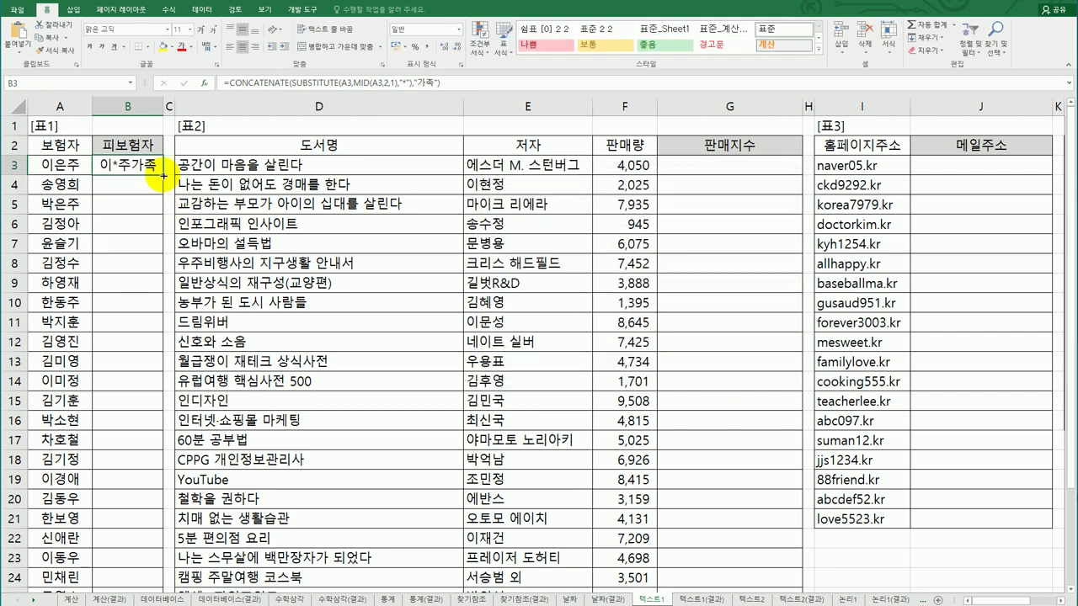
pyautogui.doubleClick(163, 175)
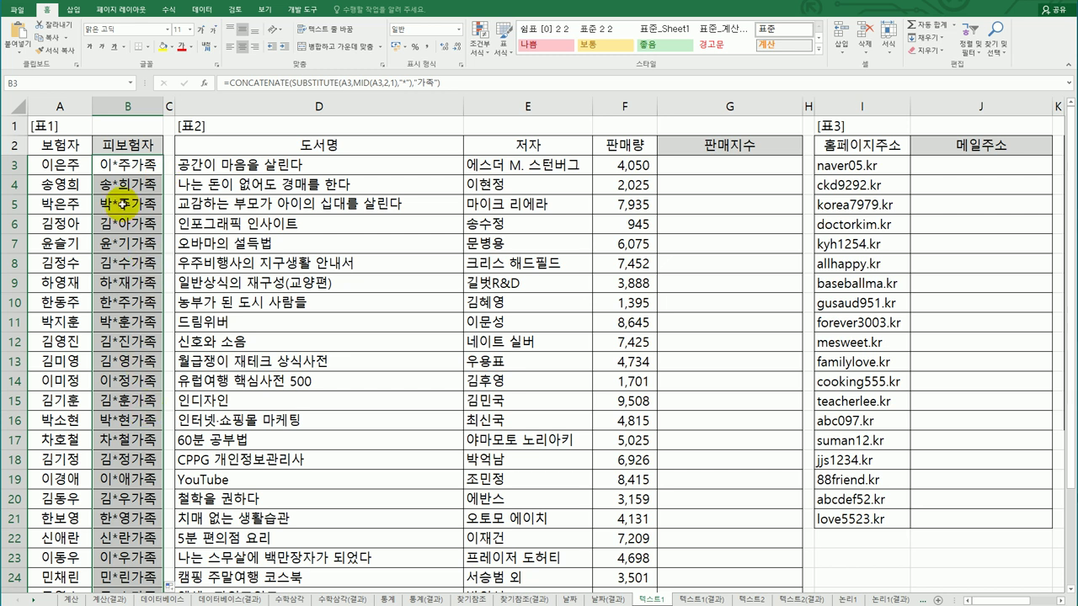
# Add a space before 가족 in the CONCATENATE Text2 argument of B3 and refill the 피보험자 column with the formula.
pyautogui.click(126, 165)
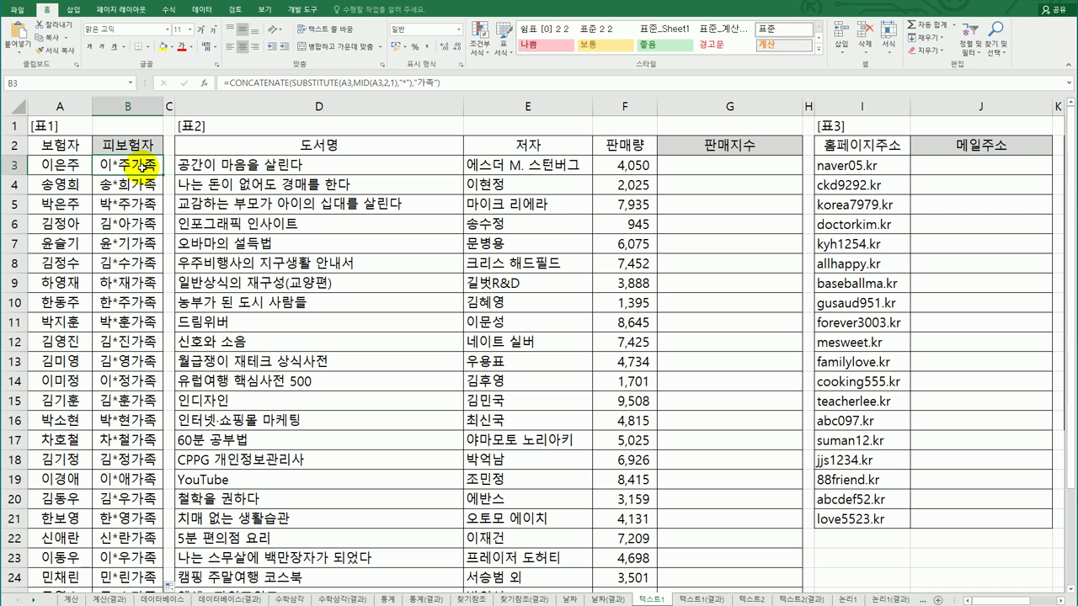
pyautogui.click(204, 84)
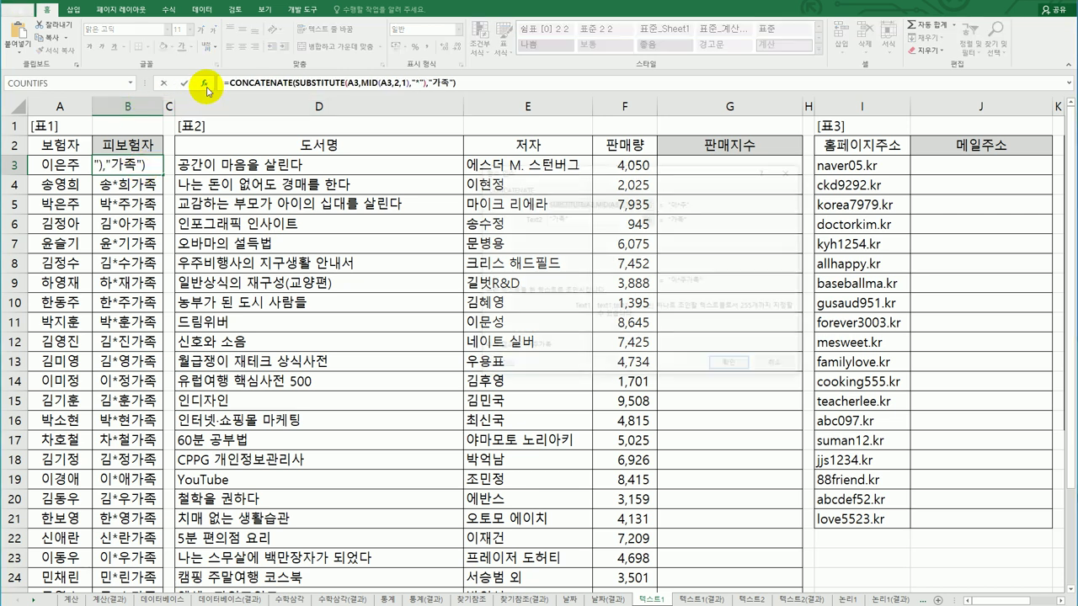
pyautogui.click(556, 218)
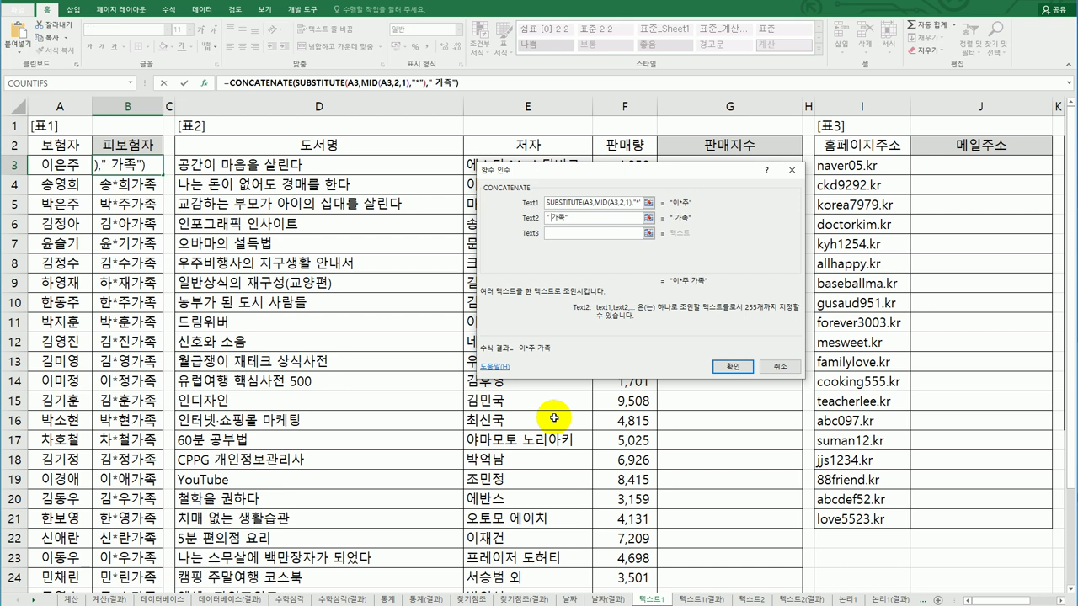
pyautogui.click(726, 368)
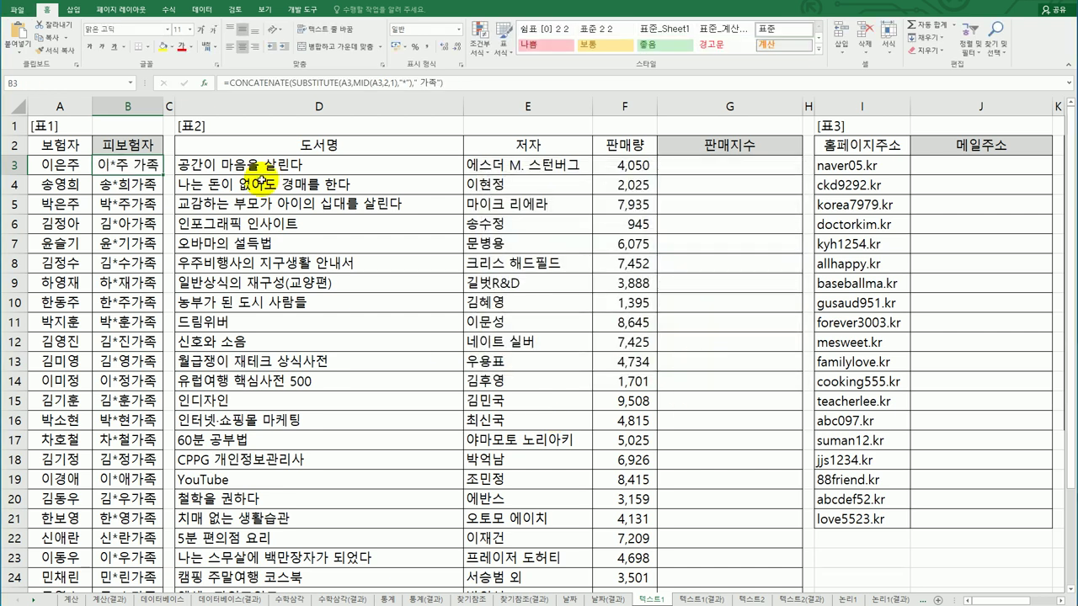
pyautogui.doubleClick(165, 173)
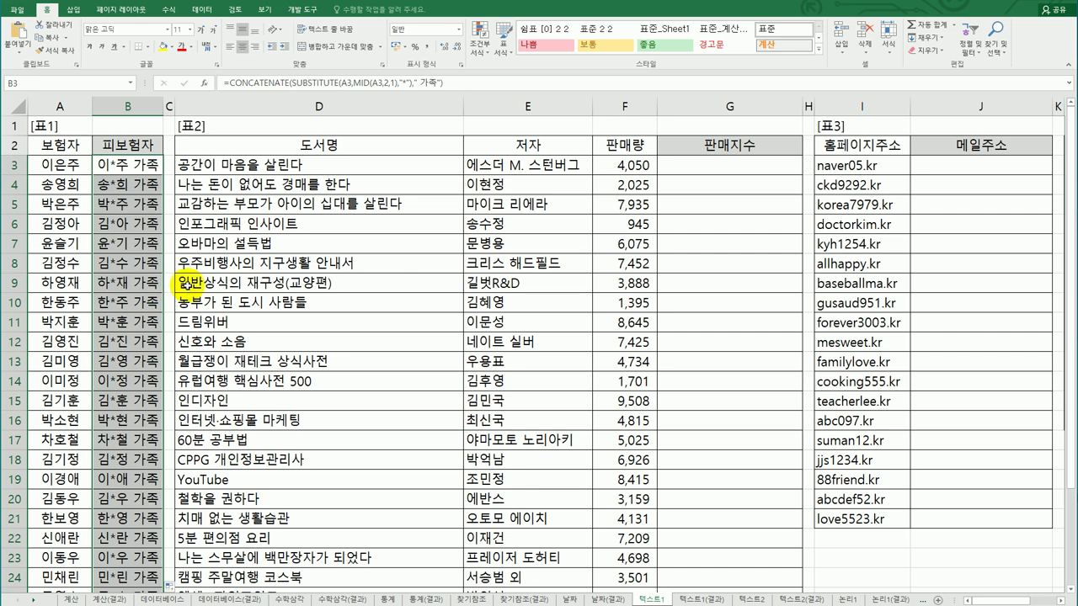
pyautogui.click(712, 175)
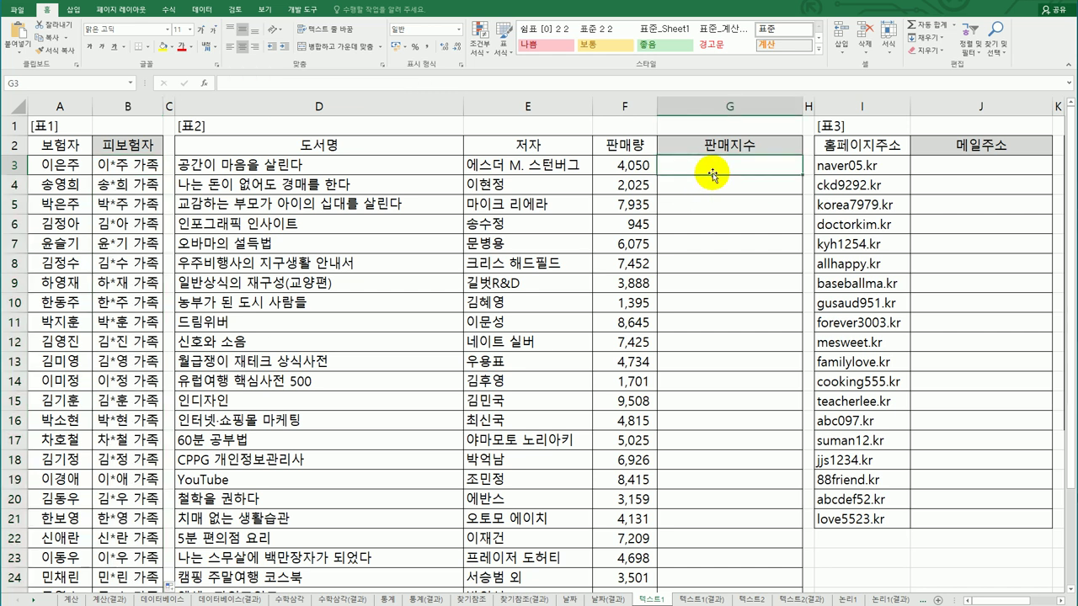
pyautogui.click(522, 184)
pyautogui.scroll(-4, 520, 223)
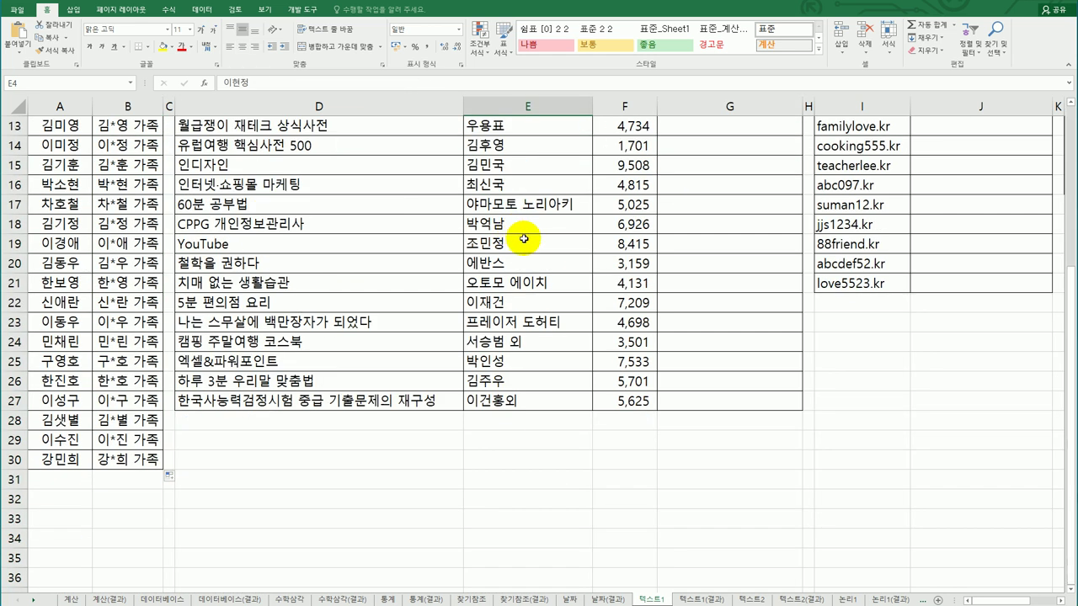
pyautogui.scroll(4, 535, 244)
# Enter the formula =QUOTIENT(F3,1000) in G3, the first cell of 표2's 판매지수 column.
pyautogui.click(713, 166)
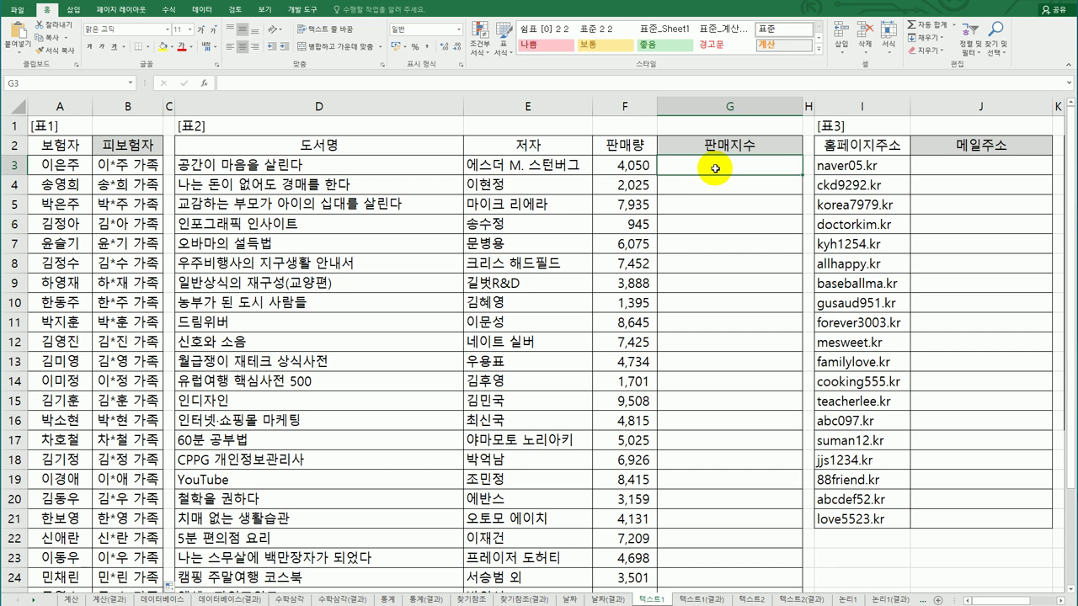
pyautogui.write('=ㅂ')
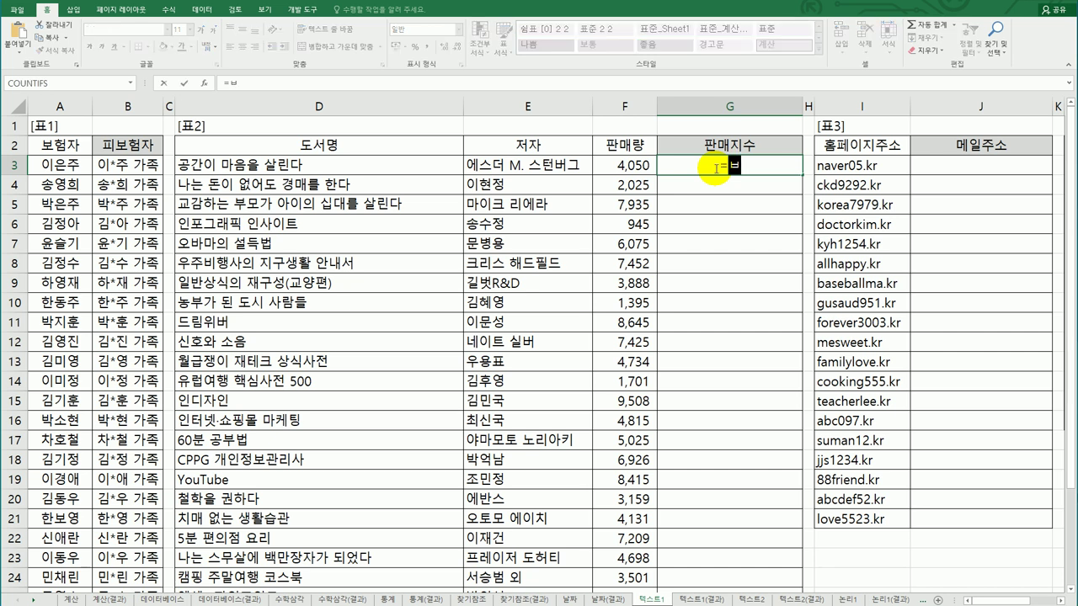
pyautogui.press('BackSpace')
pyautogui.write('qu')
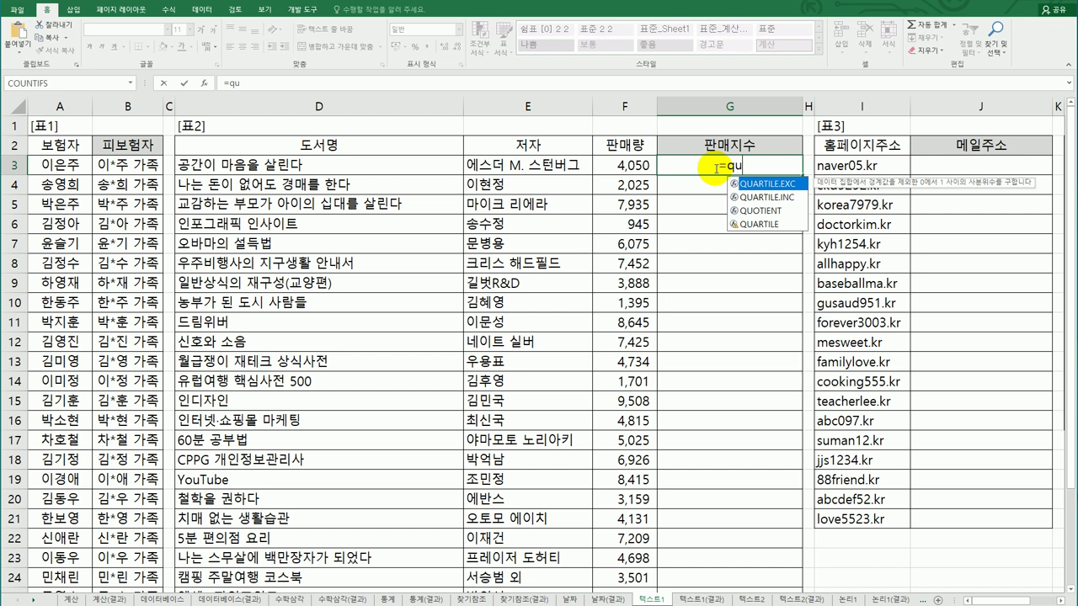
pyautogui.click(770, 214)
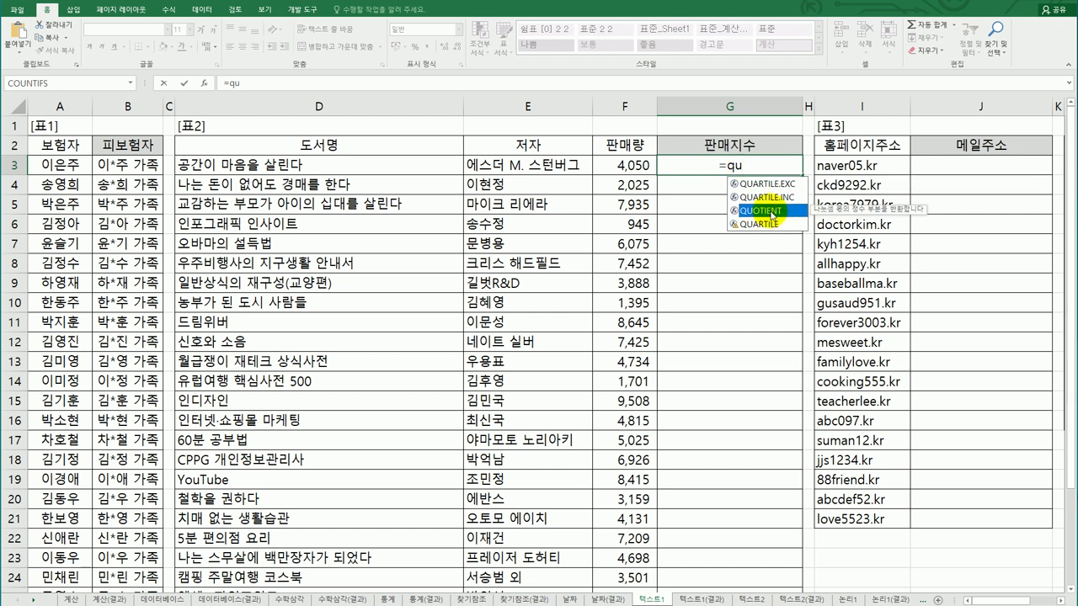
pyautogui.doubleClick(771, 213)
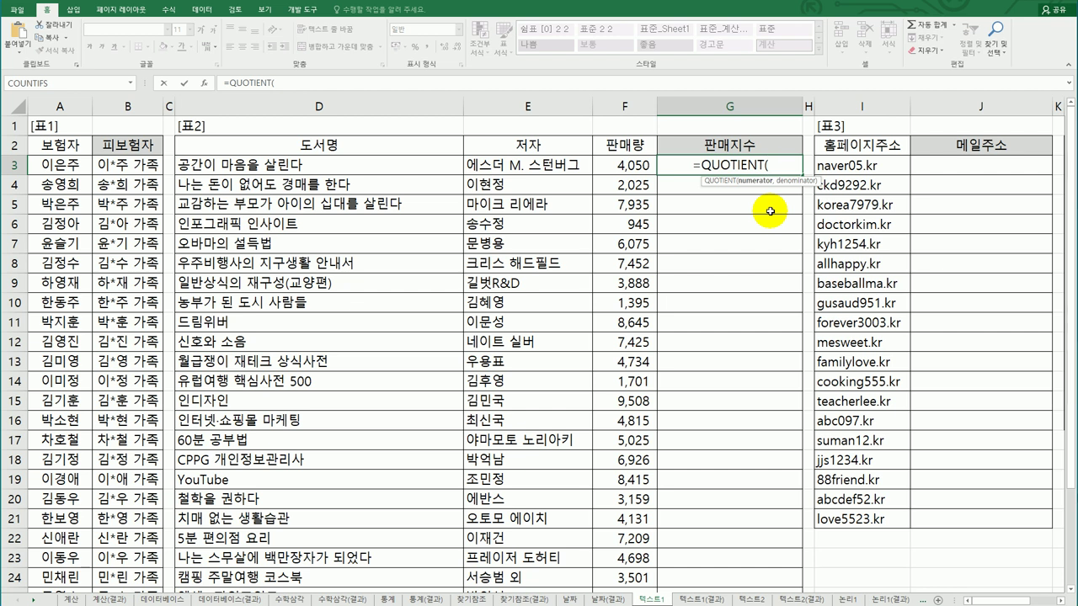
pyautogui.click(648, 166)
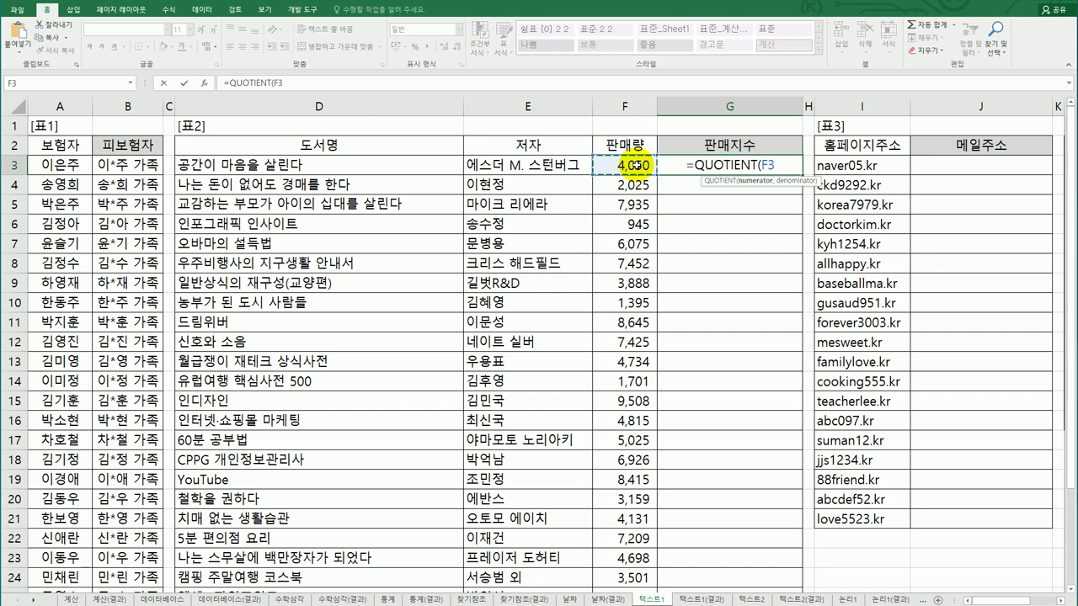
pyautogui.write(',10000')
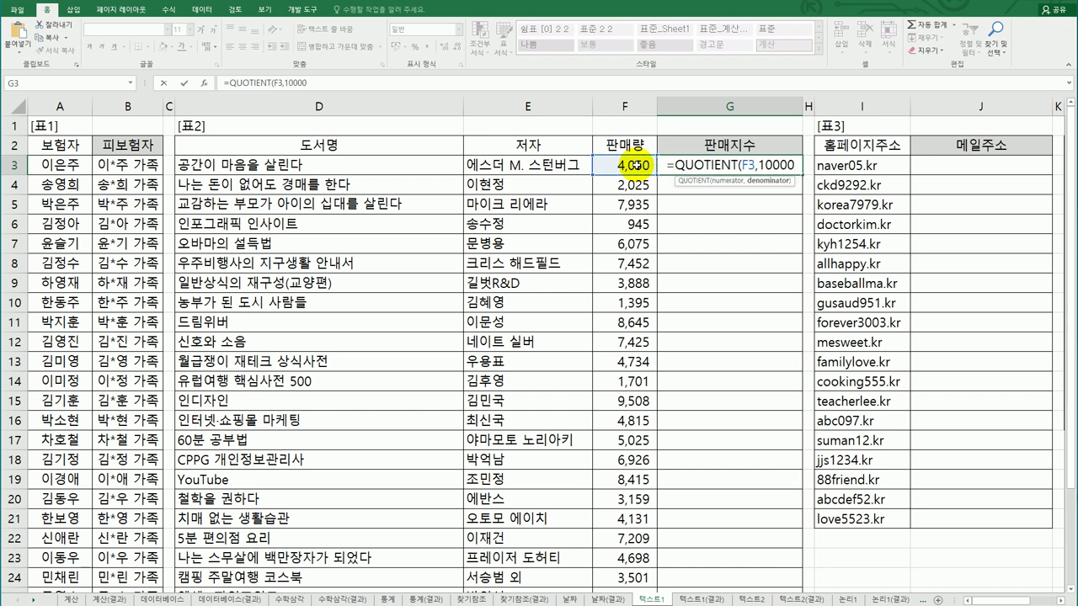
pyautogui.press('BackSpace')
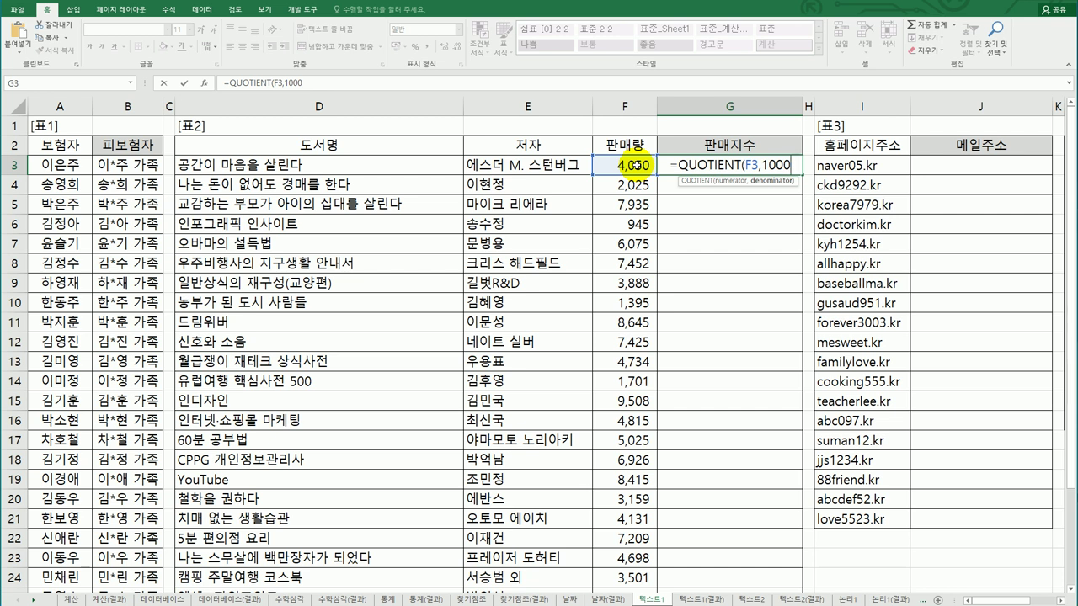
pyautogui.write(')')
pyautogui.press('Return')
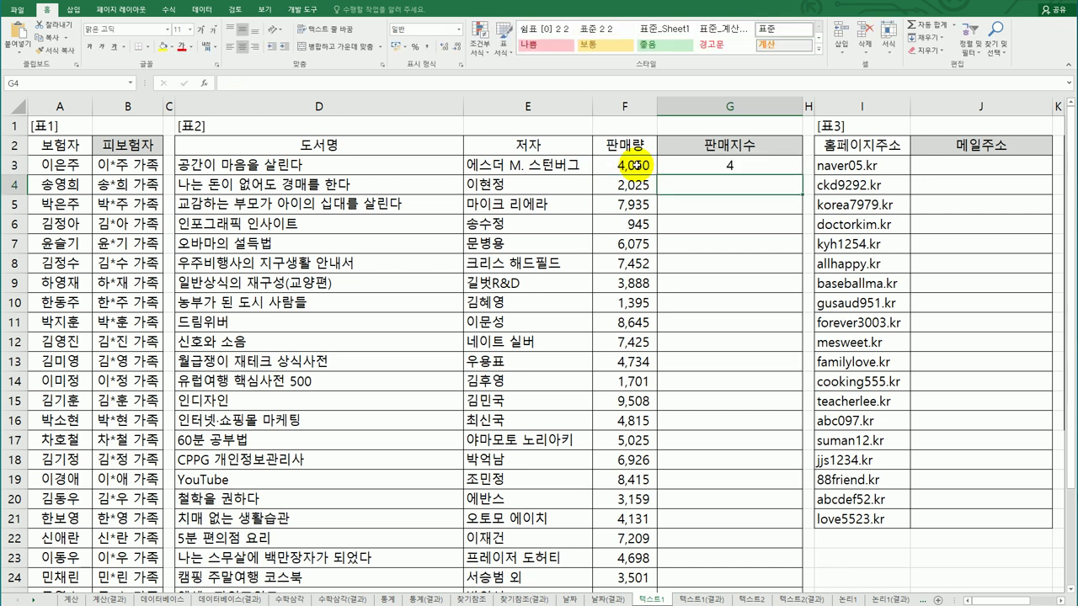
# Wrap the QUOTIENT formula in G3 in a REPT function and open the function's arguments for editing.
pyautogui.click(690, 163)
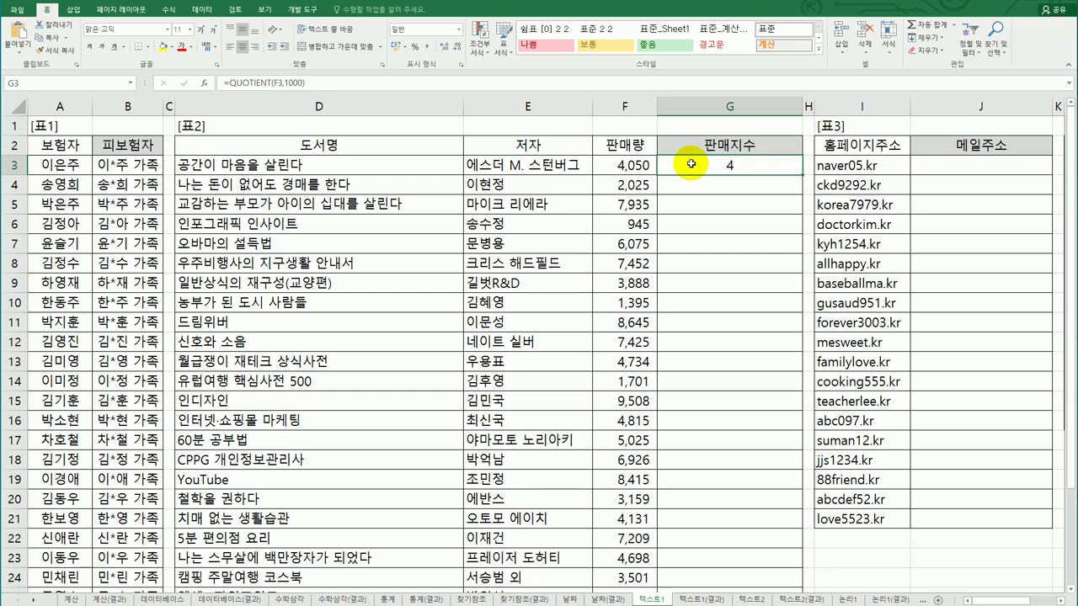
pyautogui.doubleClick(691, 163)
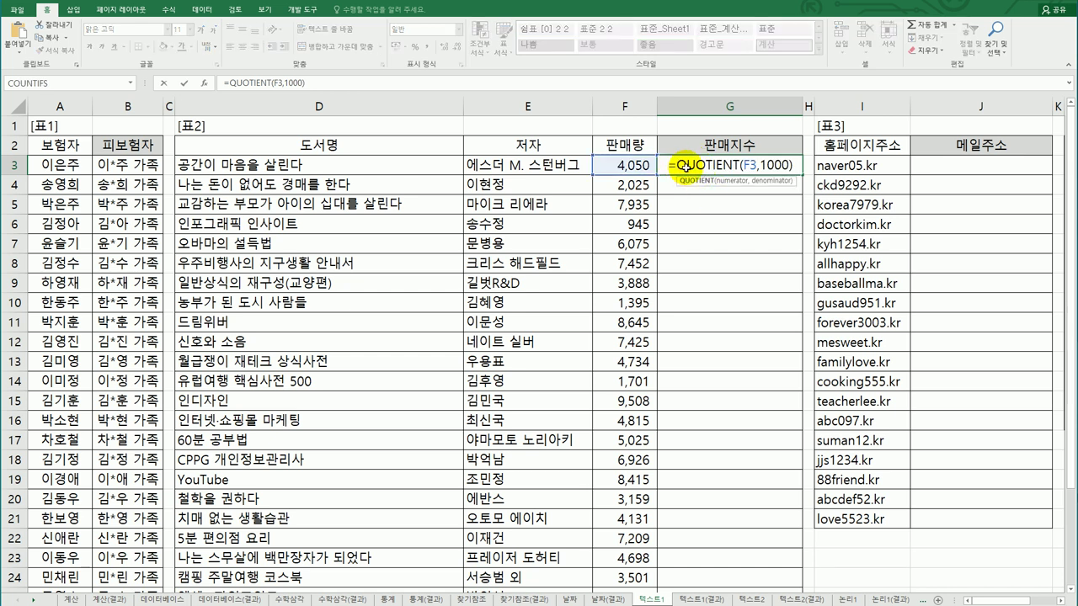
pyautogui.write('rep')
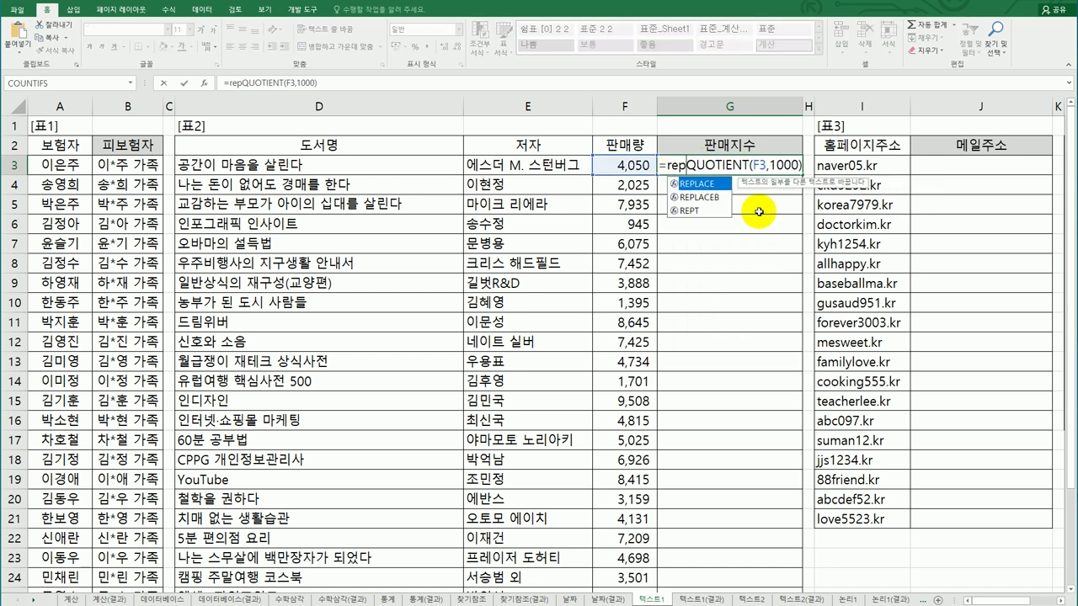
pyautogui.click(720, 212)
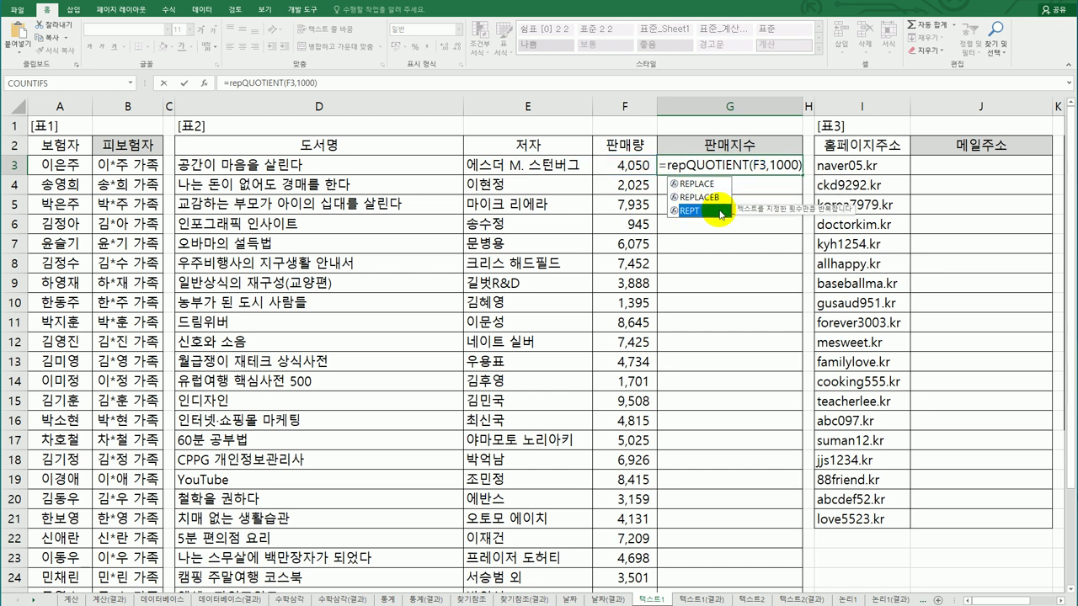
pyautogui.doubleClick(720, 213)
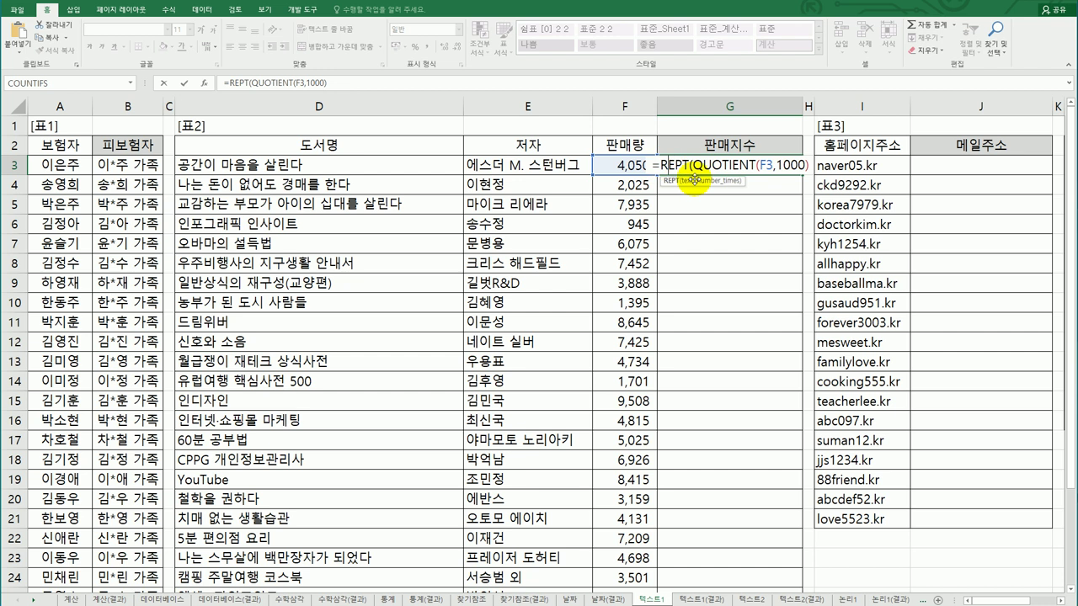
pyautogui.click(203, 83)
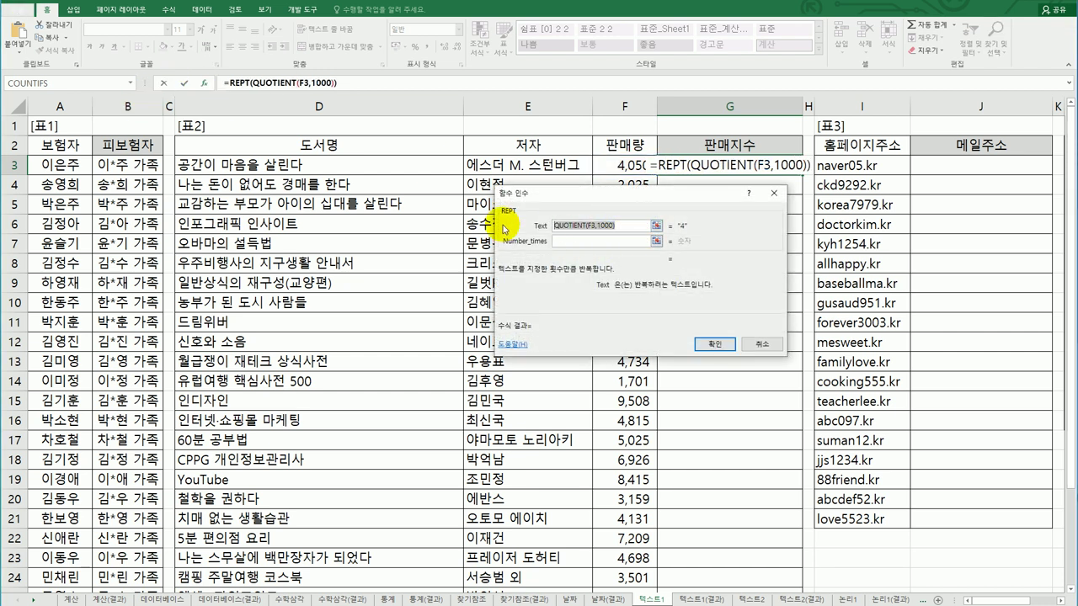
# Set the REPT arguments to Text ★ and Number_times QUOTIENT(F3,1000), and apply the formula.
pyautogui.moveTo(564, 225); pyautogui.dragTo(590, 241)
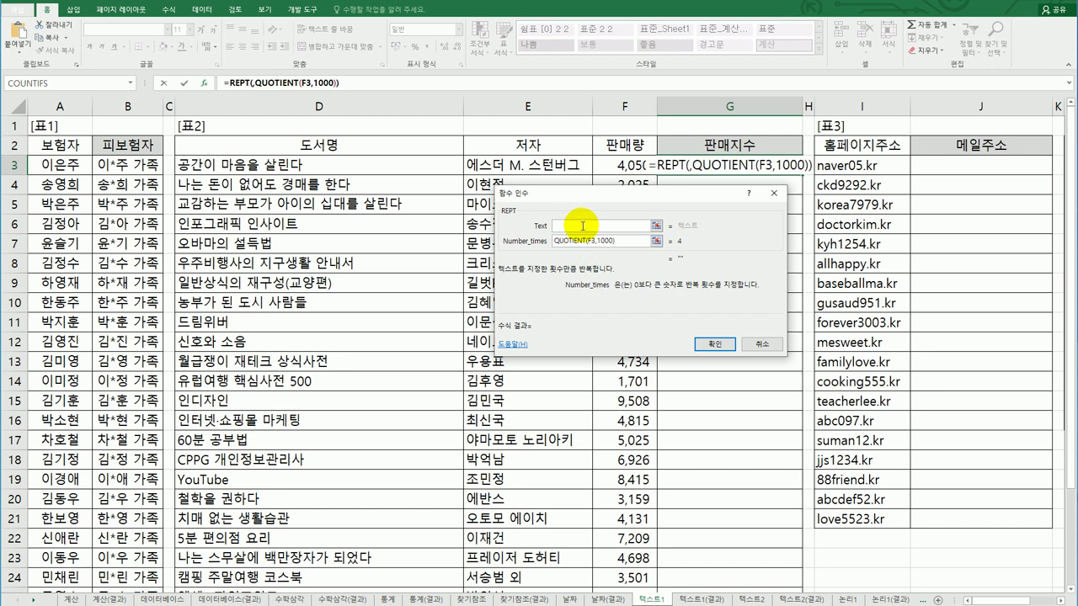
pyautogui.click(583, 229)
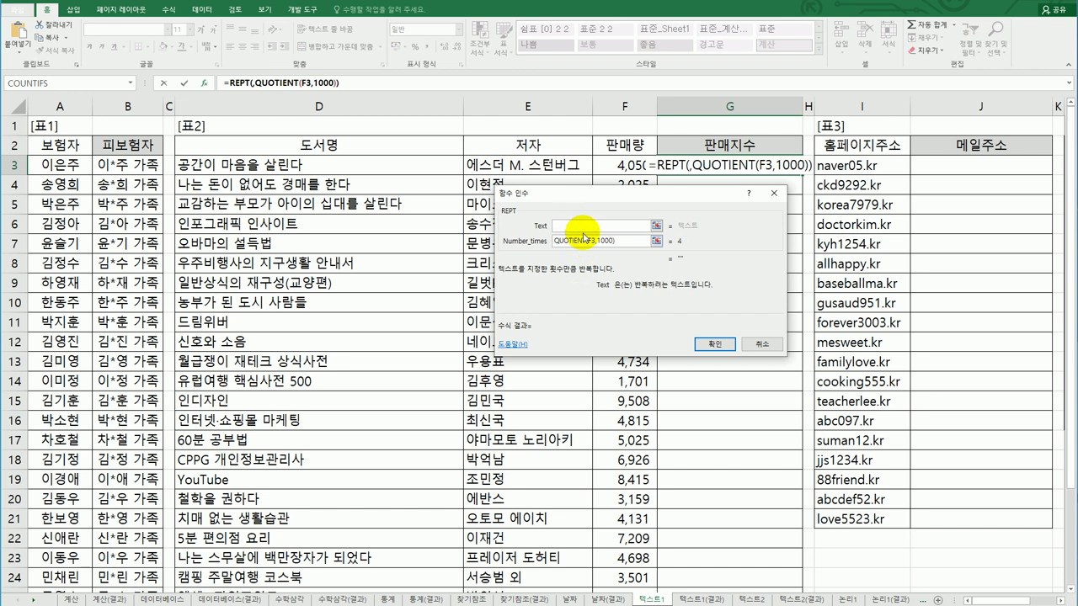
pyautogui.write('a')
pyautogui.press('BackSpace')
pyautogui.write('ㅁ')
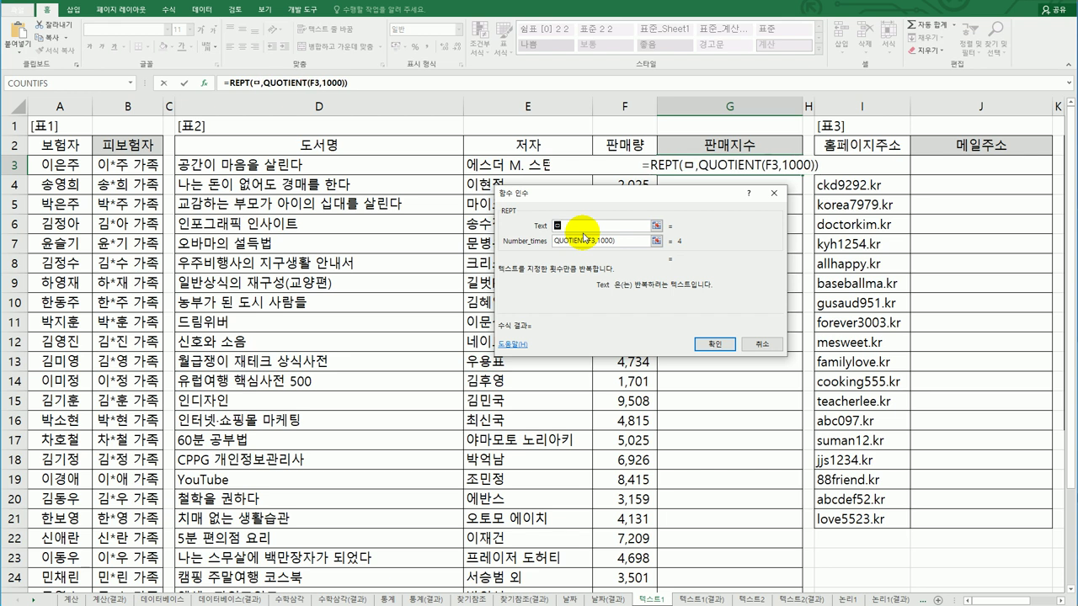
pyautogui.press('Hangul_Hanja')
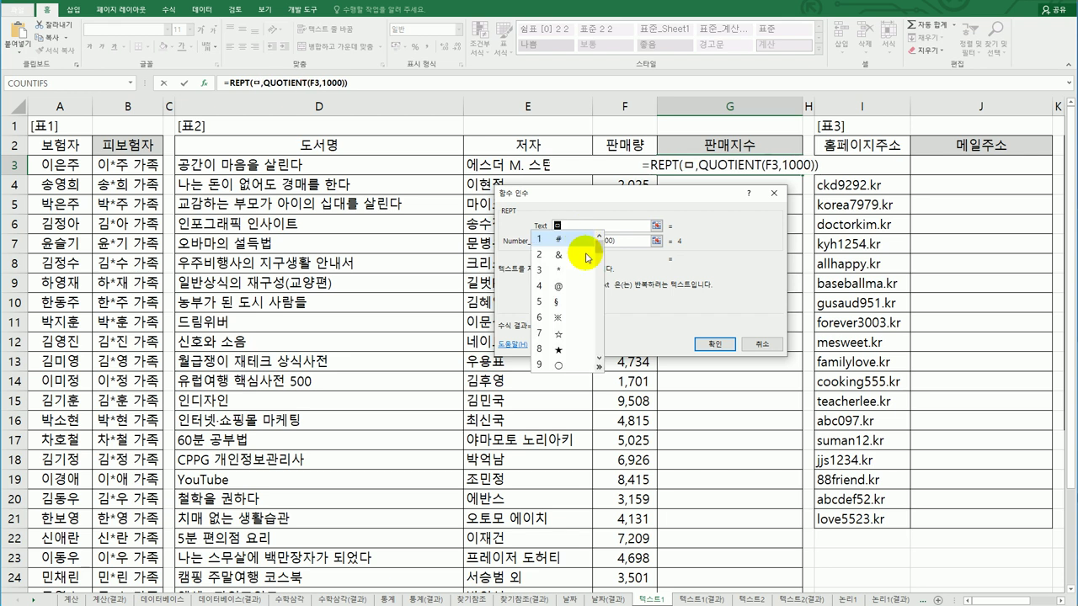
pyautogui.click(562, 354)
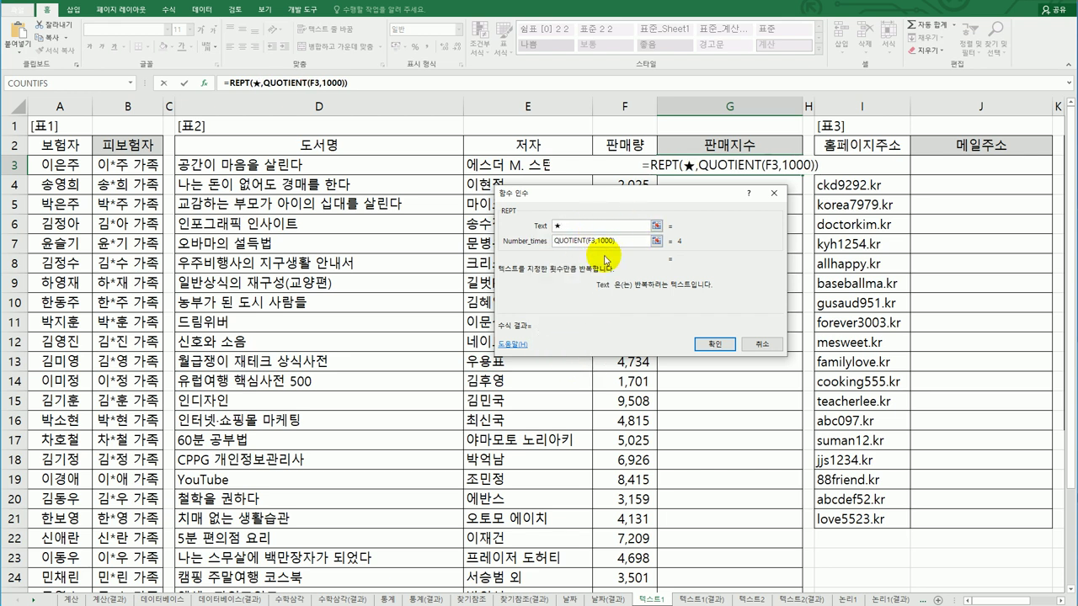
pyautogui.click(714, 345)
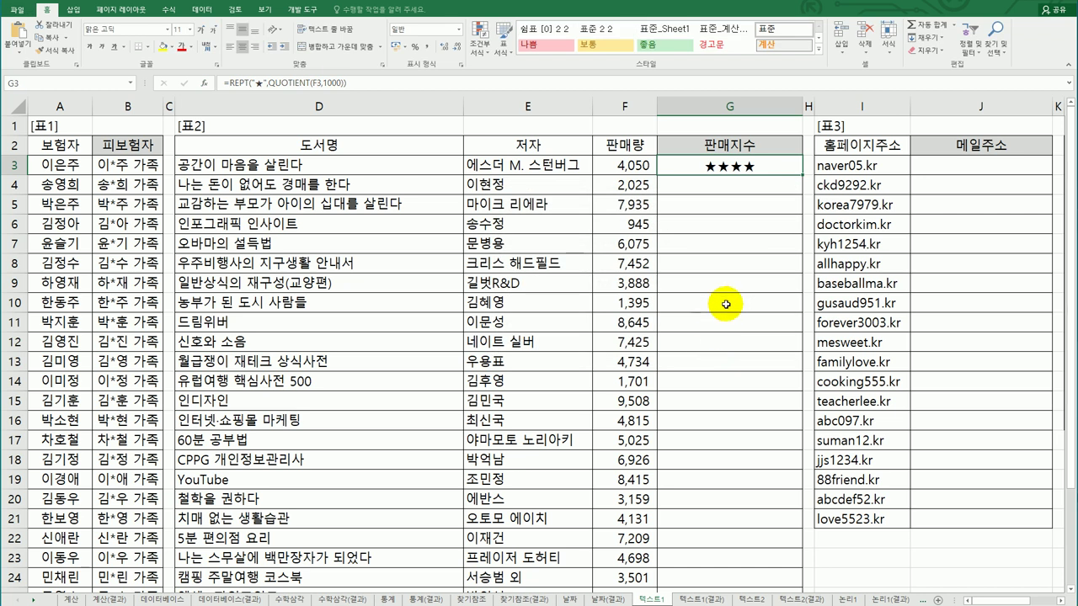
pyautogui.doubleClick(695, 166)
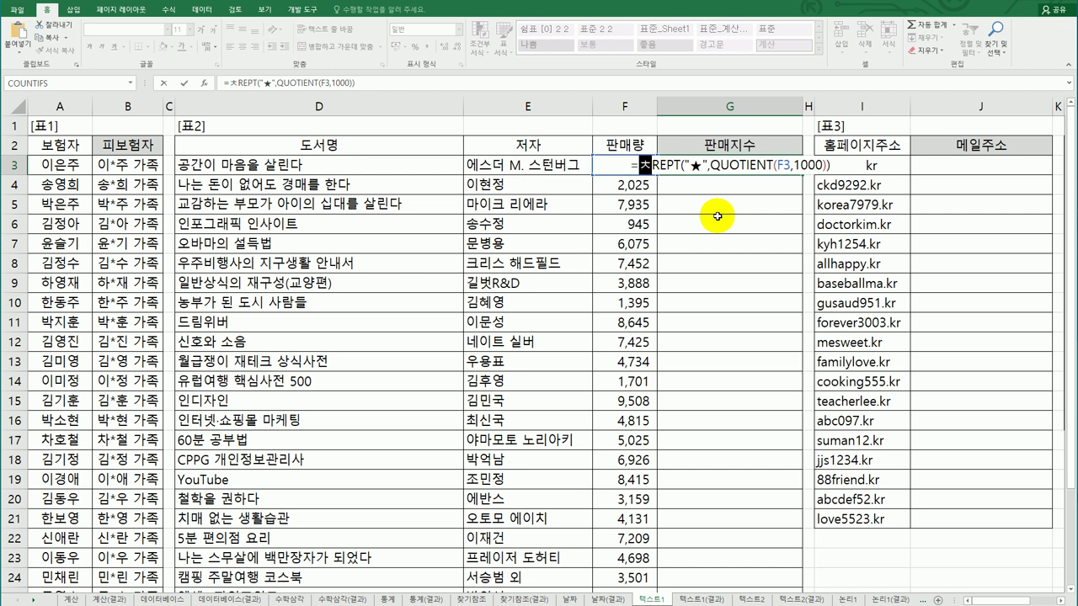
pyautogui.write('con')
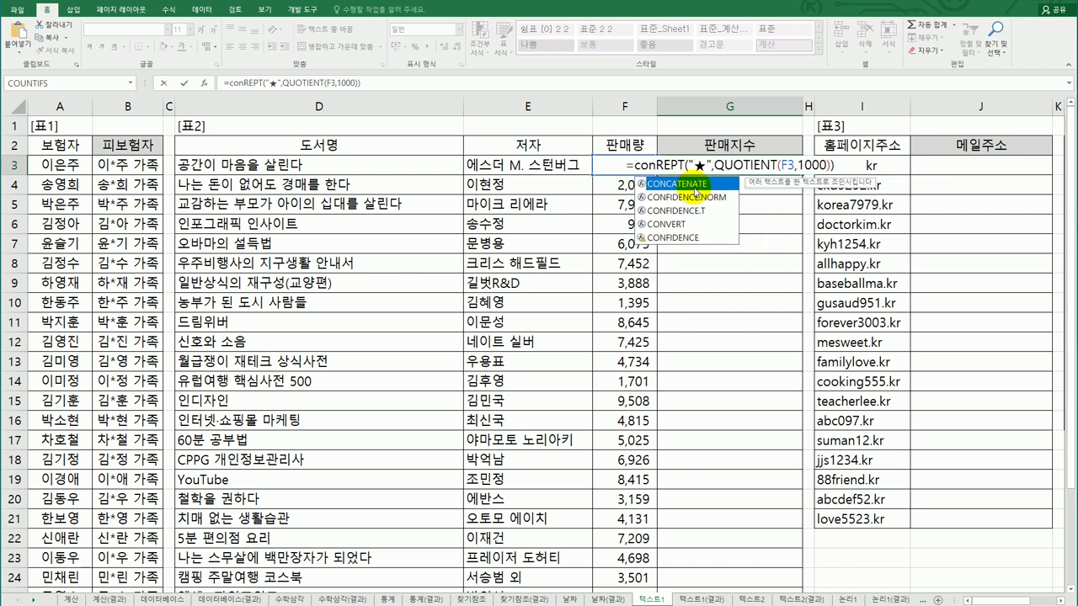
pyautogui.doubleClick(696, 192)
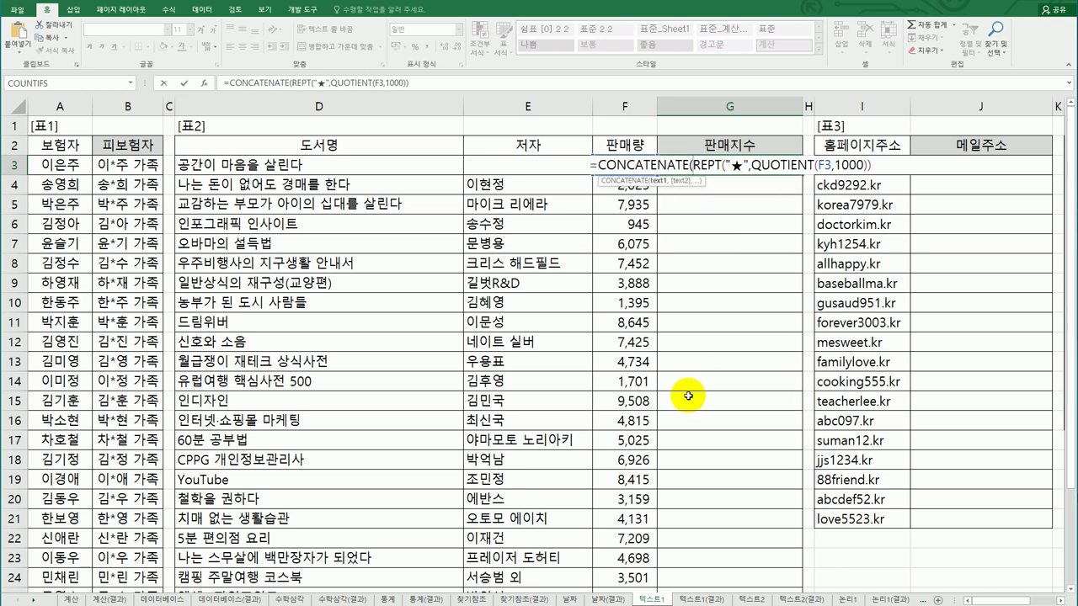
pyautogui.click(205, 84)
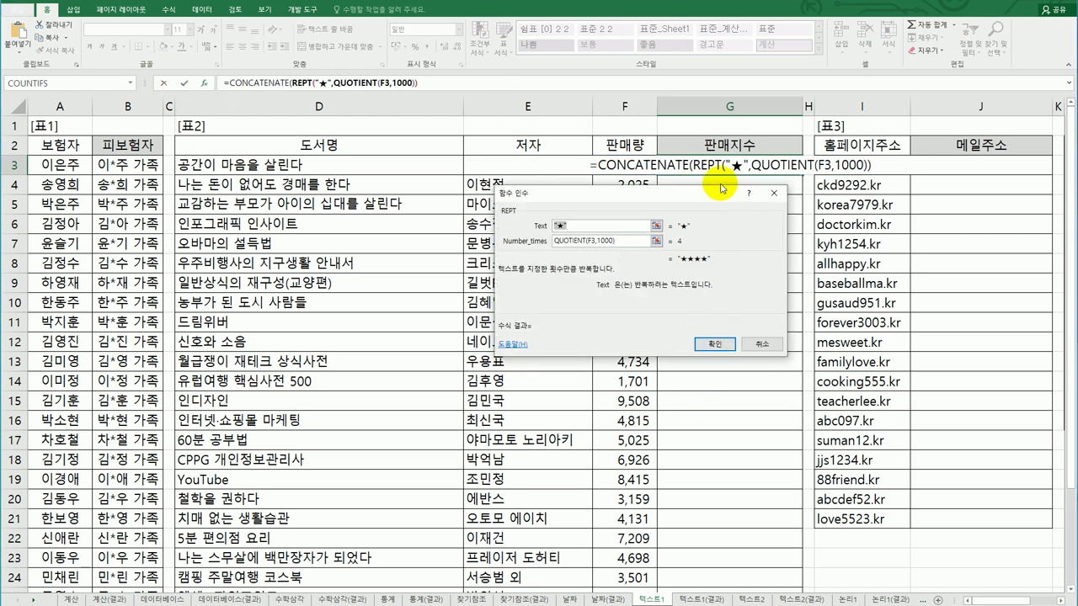
pyautogui.click(647, 167)
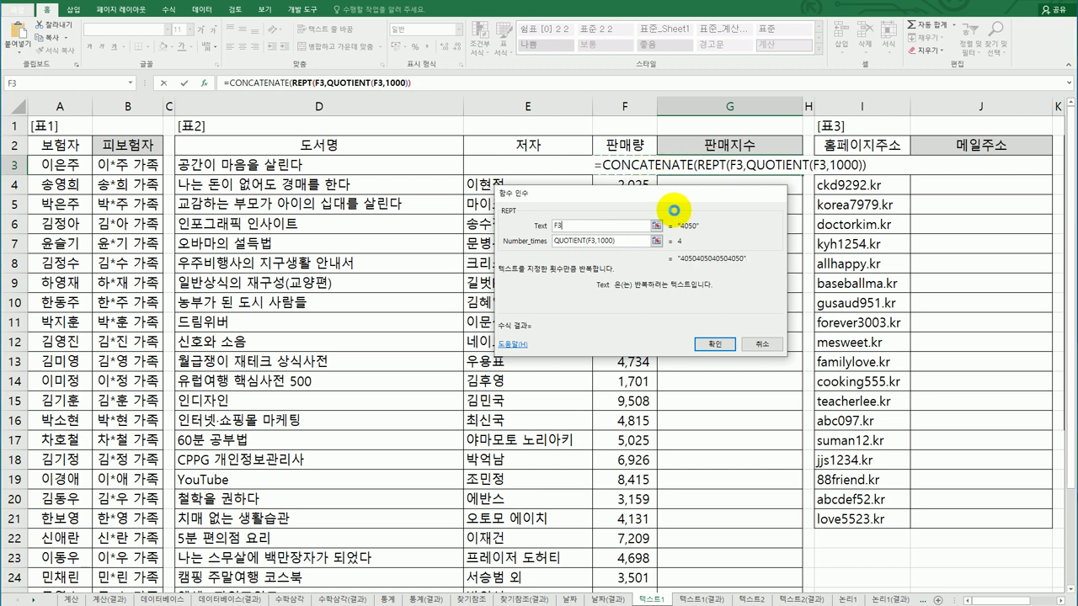
pyautogui.press('Escape')
# Wrap the REPT formula in G3 in CONCATENATE and open the CONCATENATE arguments for editing.
pyautogui.doubleClick(678, 166)
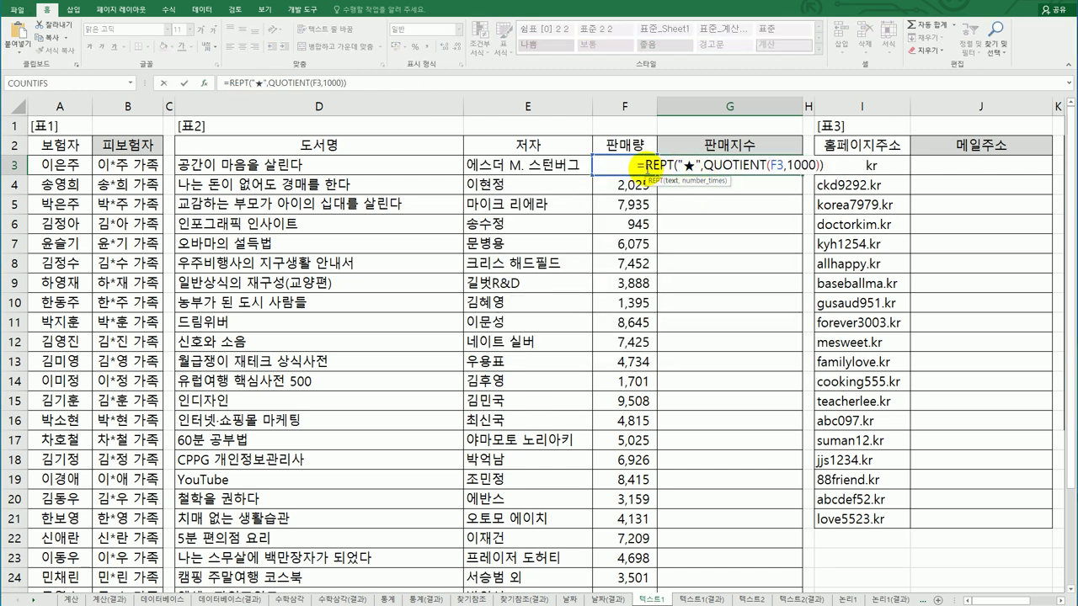
pyautogui.click(643, 166)
pyautogui.write('con')
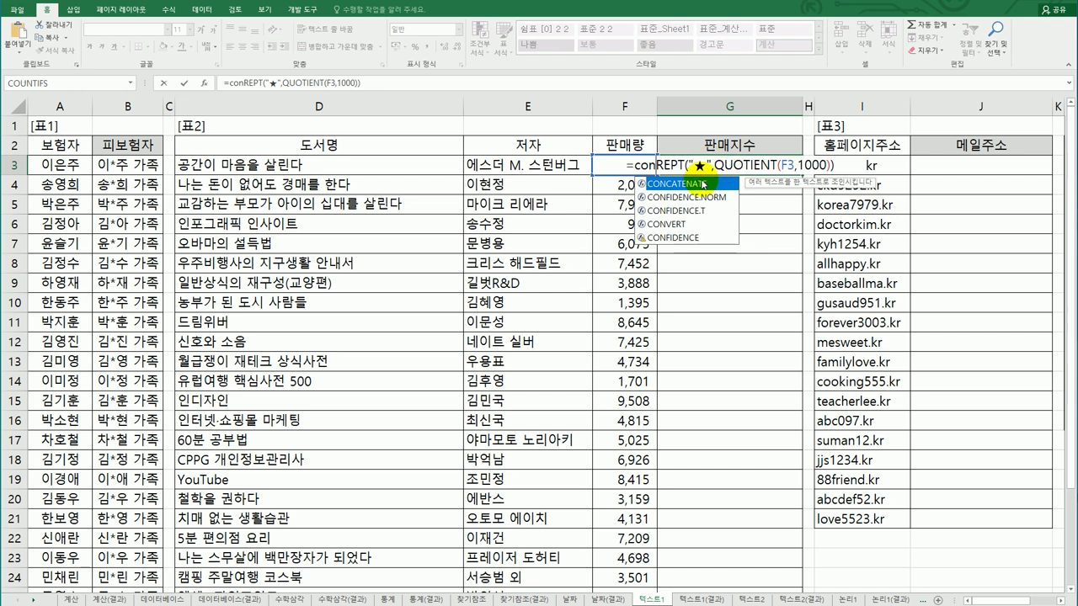
pyautogui.doubleClick(708, 182)
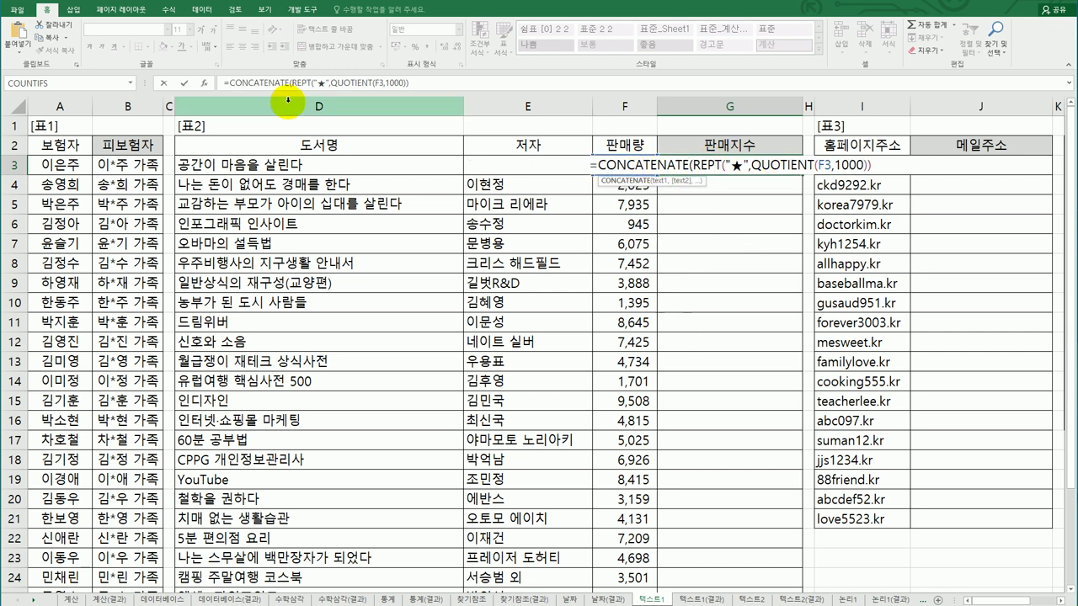
pyautogui.click(203, 85)
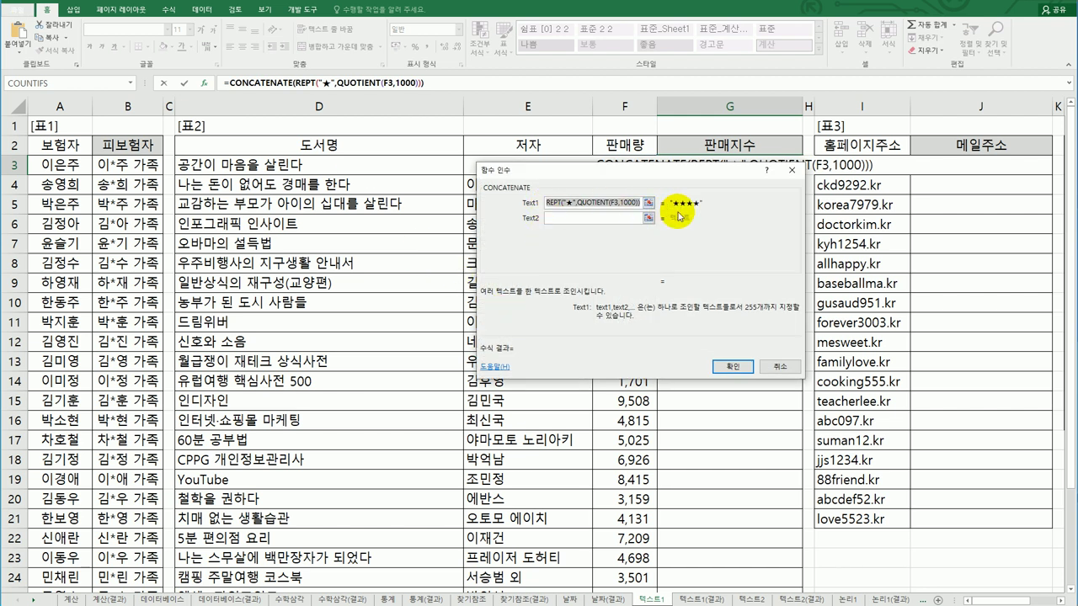
# Set CONCATENATE's Text2 to REPT("☆",QUOTIENT(F3,1000)).
pyautogui.click(589, 218)
pyautogui.write('REPT("★",QUOTIENT(F3,1000))')
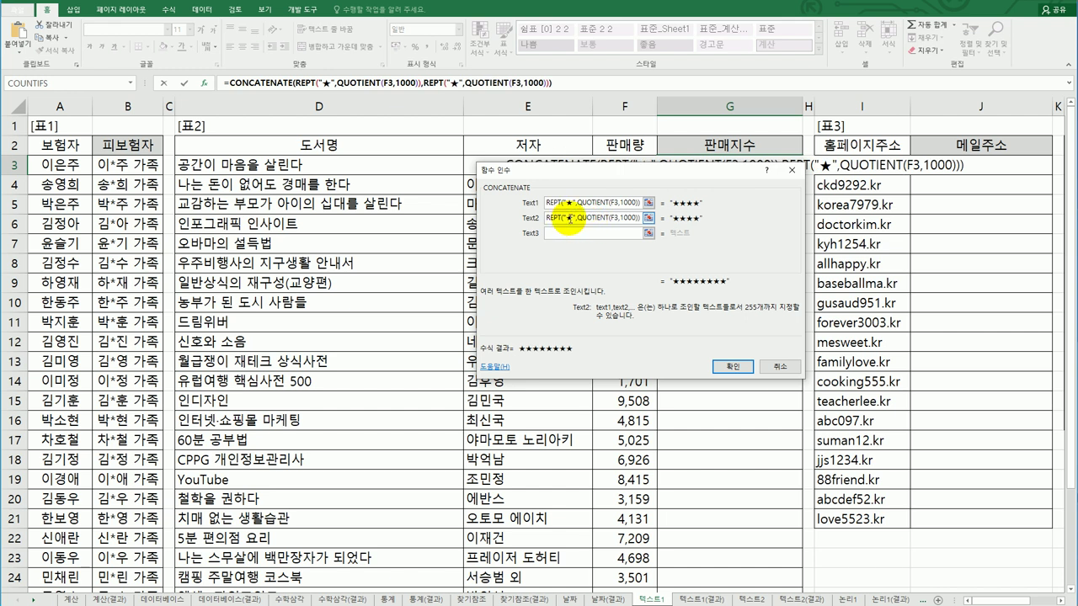
pyautogui.doubleClick(569, 218)
pyautogui.write('a')
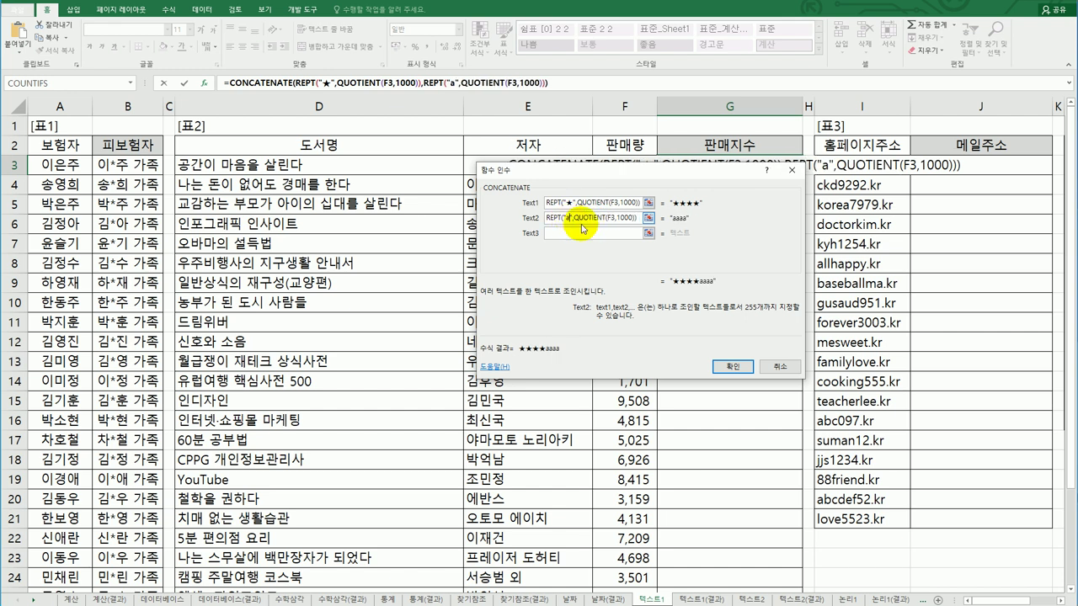
pyautogui.press('BackSpace')
pyautogui.write('ㅁ')
pyautogui.press('Hangul_Hanja')
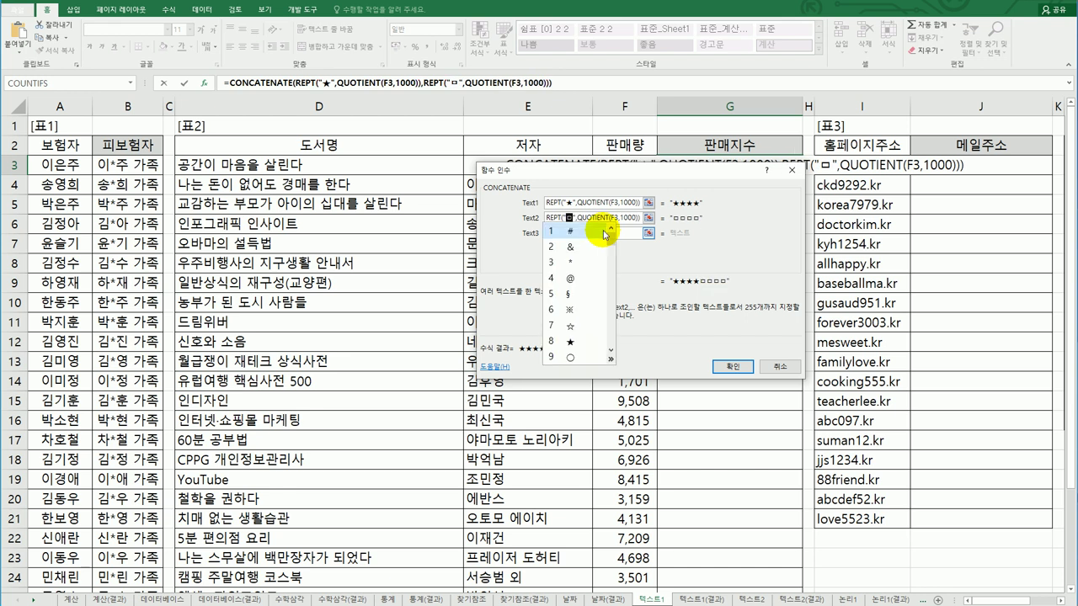
pyautogui.click(569, 325)
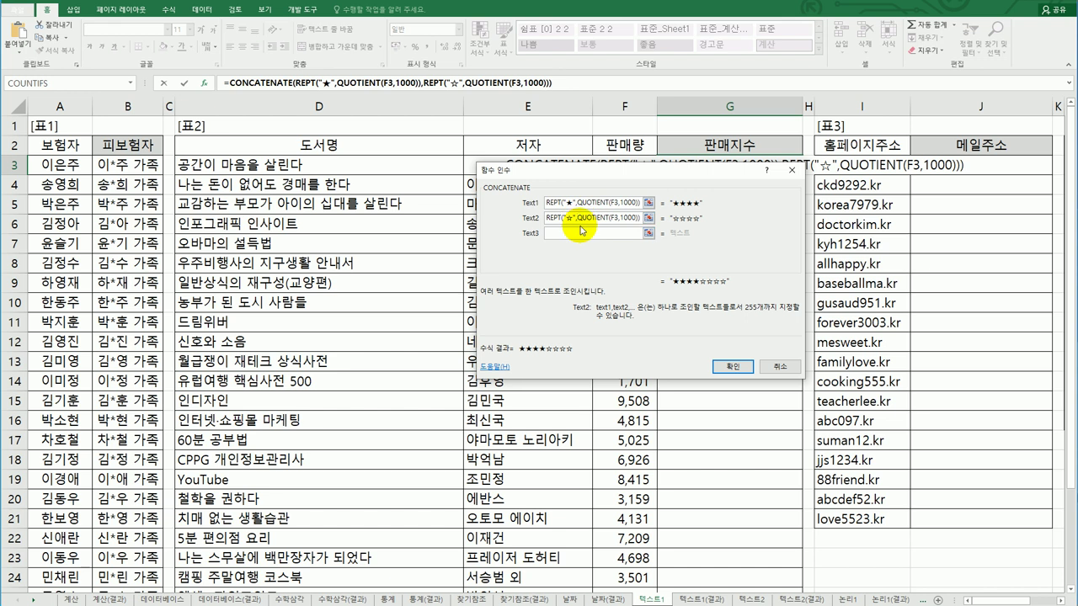
# Change the ☆ repeat count to 10-QUOTIENT(F3,1000), apply the formula and fill it down 표2's 판매지수 column.
pyautogui.write('10-')
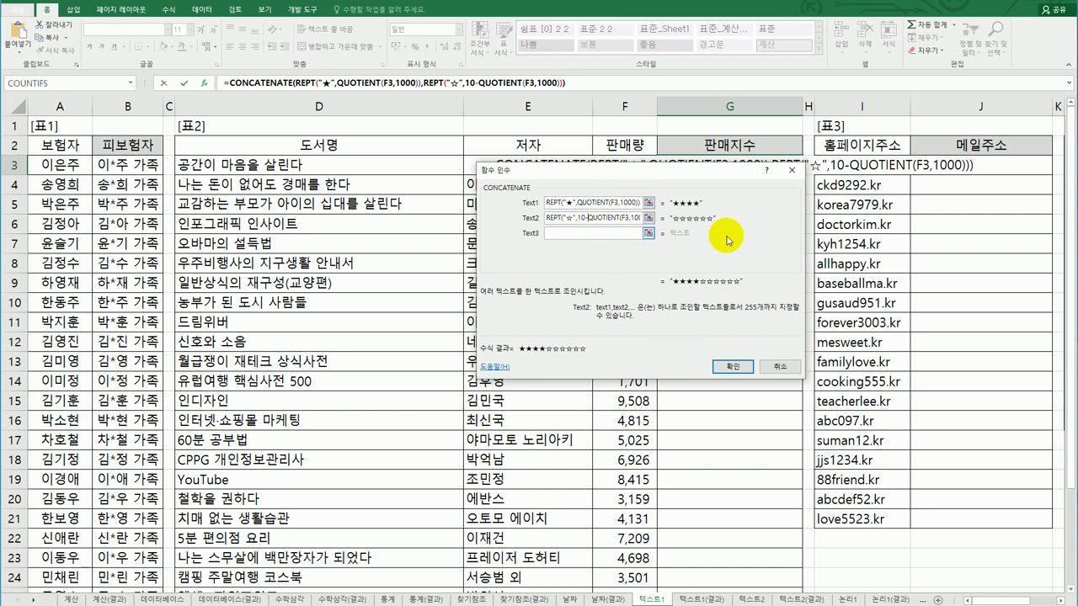
pyautogui.click(733, 368)
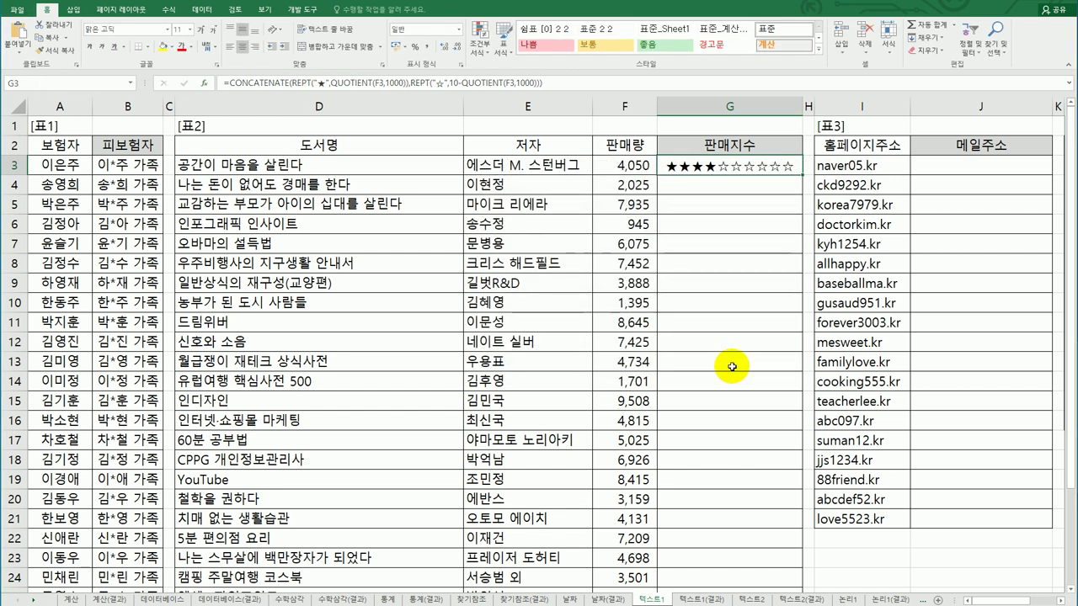
pyautogui.doubleClick(802, 173)
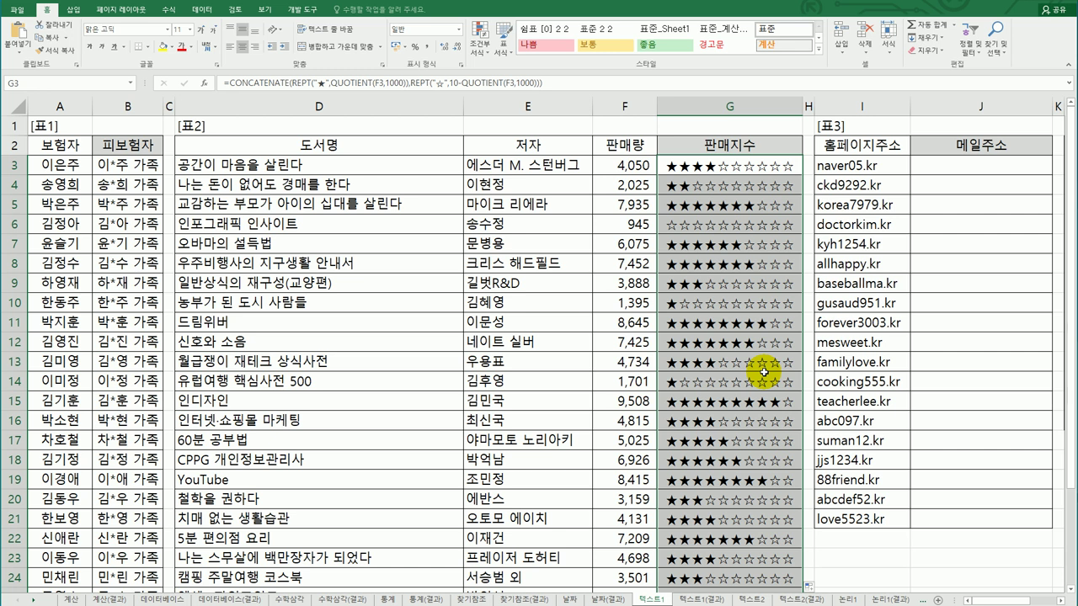
# Start a SUBSTITUTE formula in J3, the first cell of 표3's 메일주소 column, and open its arguments for editing.
pyautogui.click(951, 175)
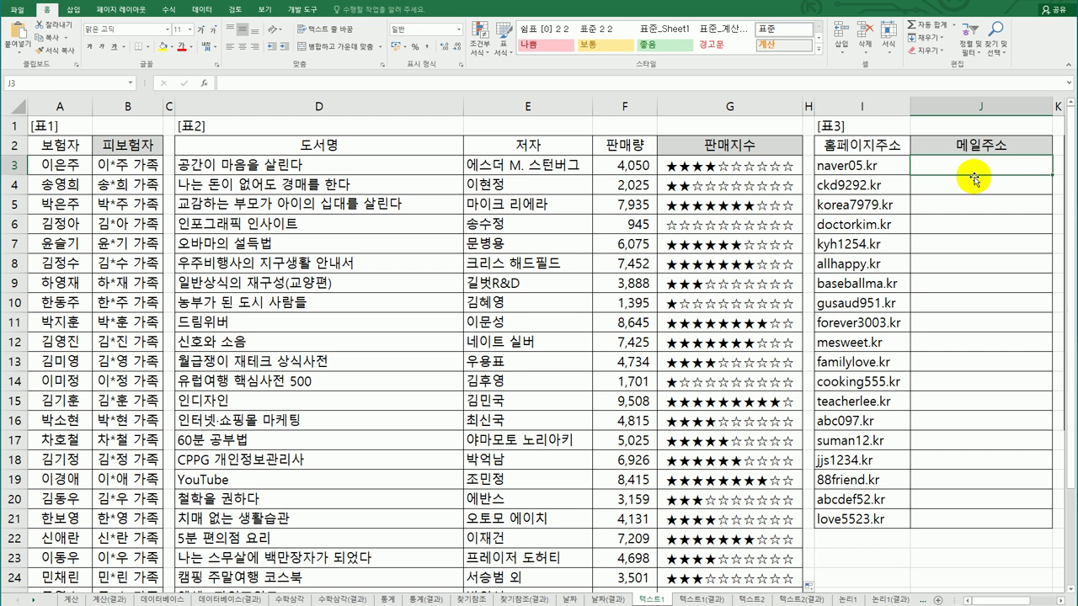
pyautogui.write('=')
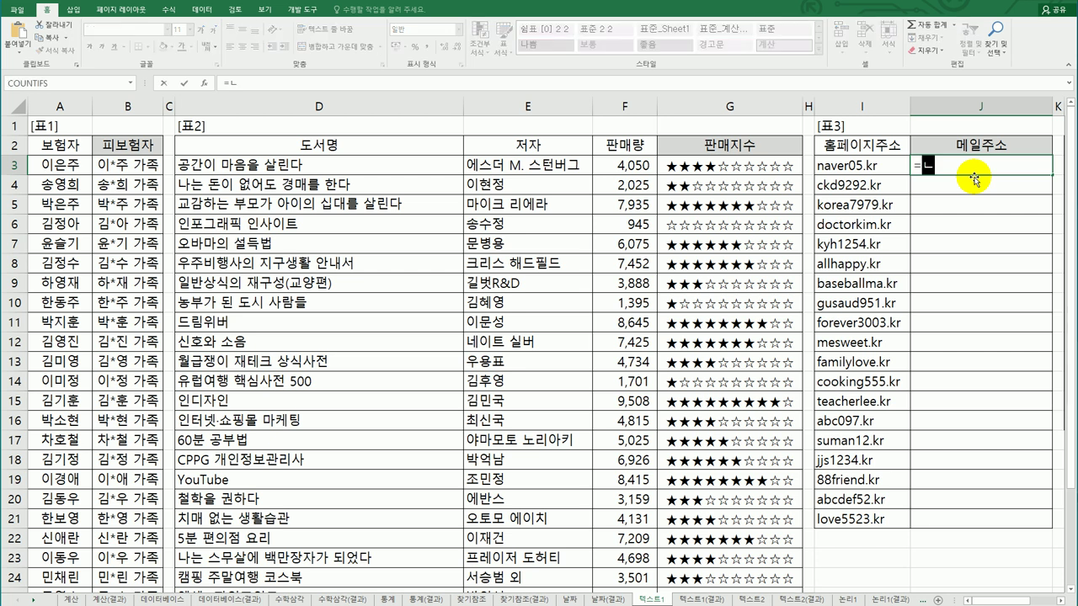
pyautogui.write('su')
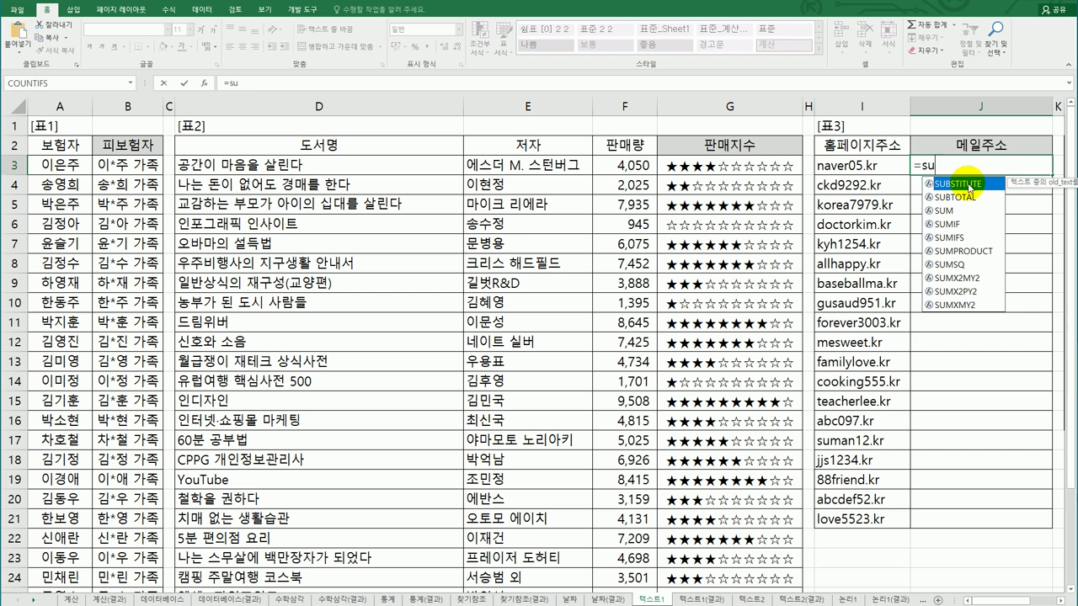
pyautogui.doubleClick(969, 184)
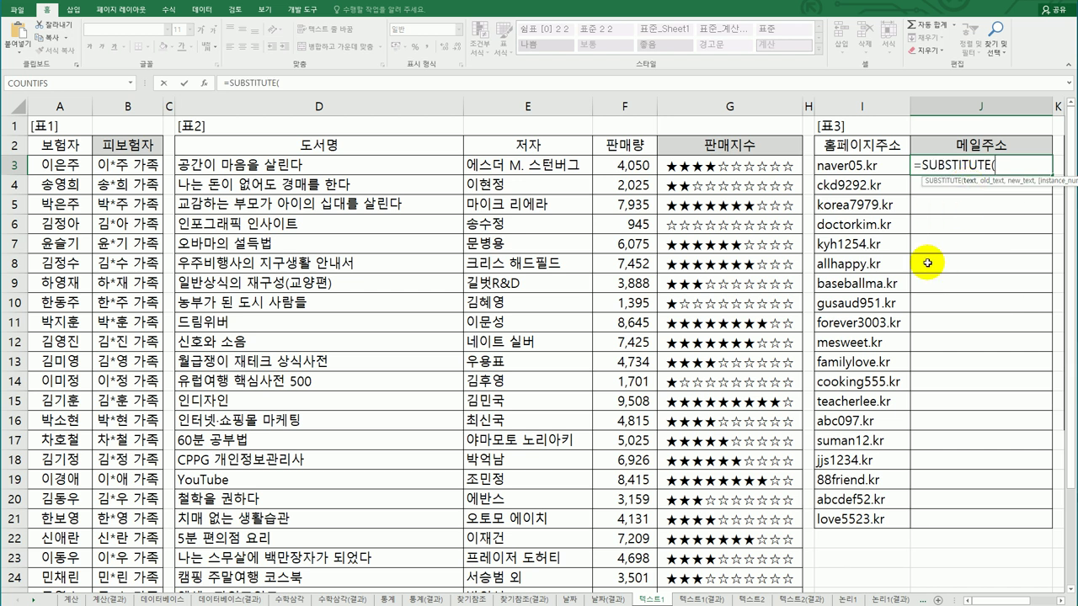
pyautogui.click(203, 83)
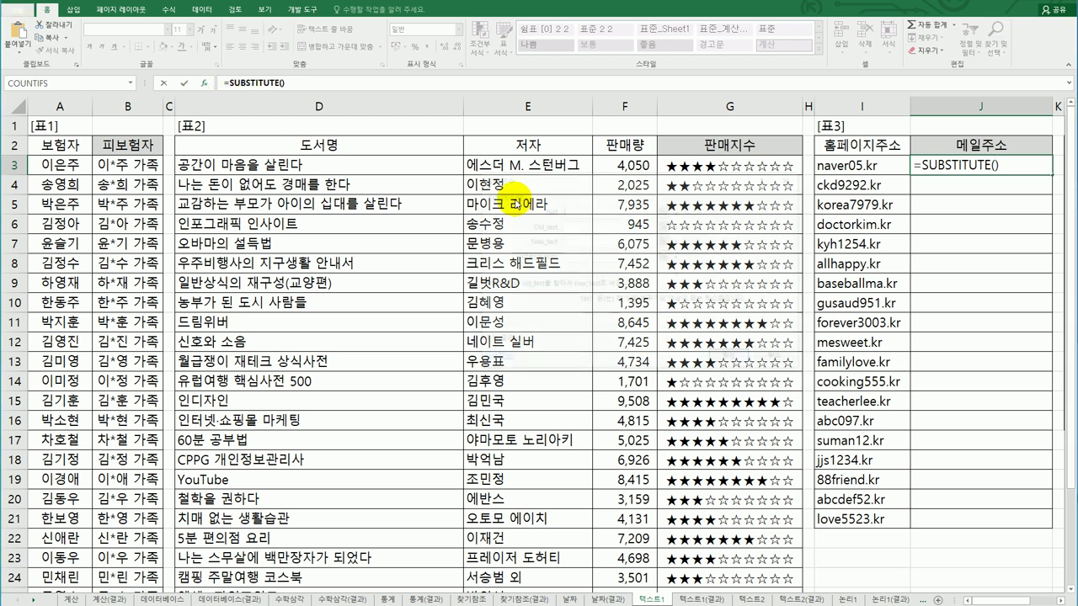
pyautogui.click(876, 165)
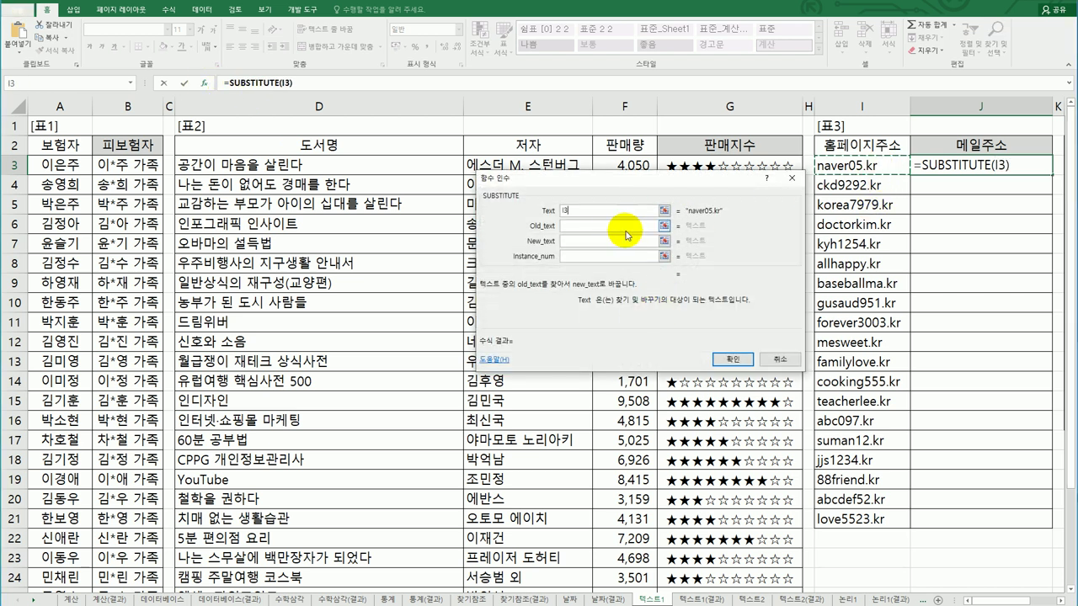
pyautogui.click(612, 224)
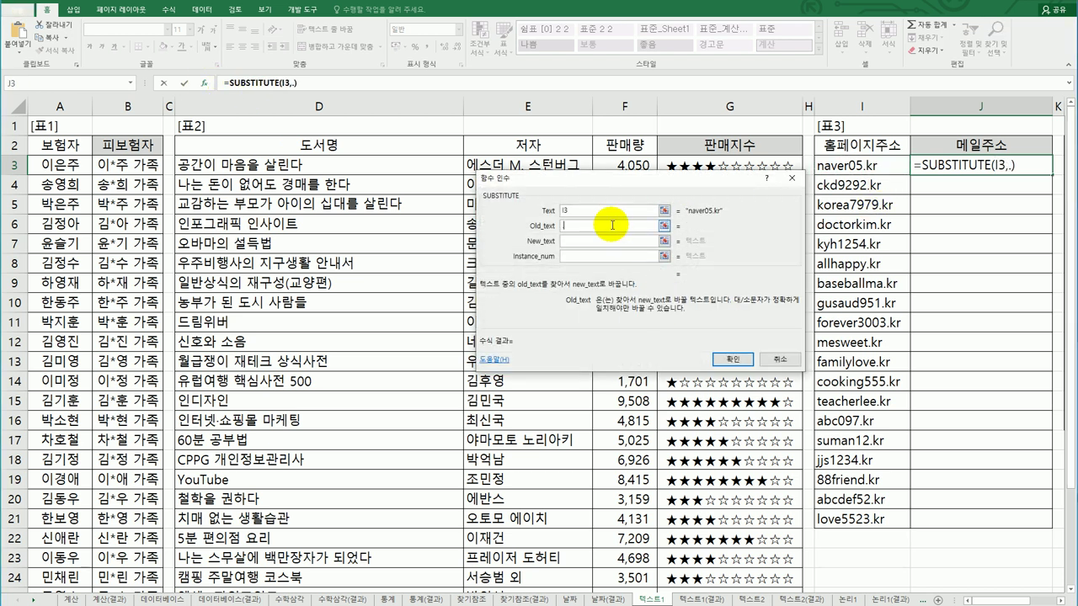
pyautogui.write('.ktq')
pyautogui.press('BackSpace')
pyautogui.press('Tab')
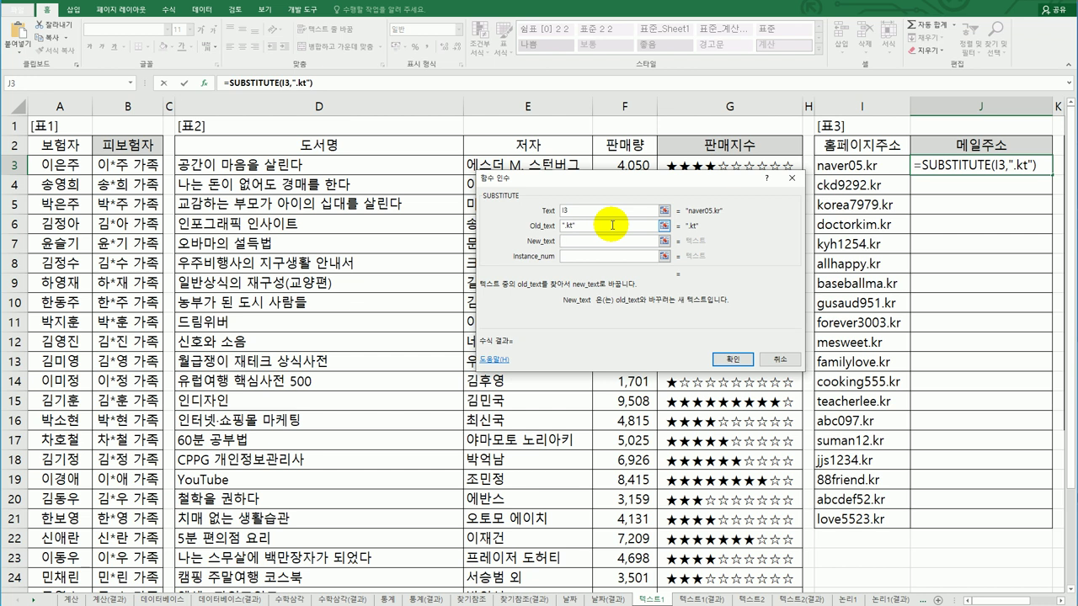
pyautogui.write('@')
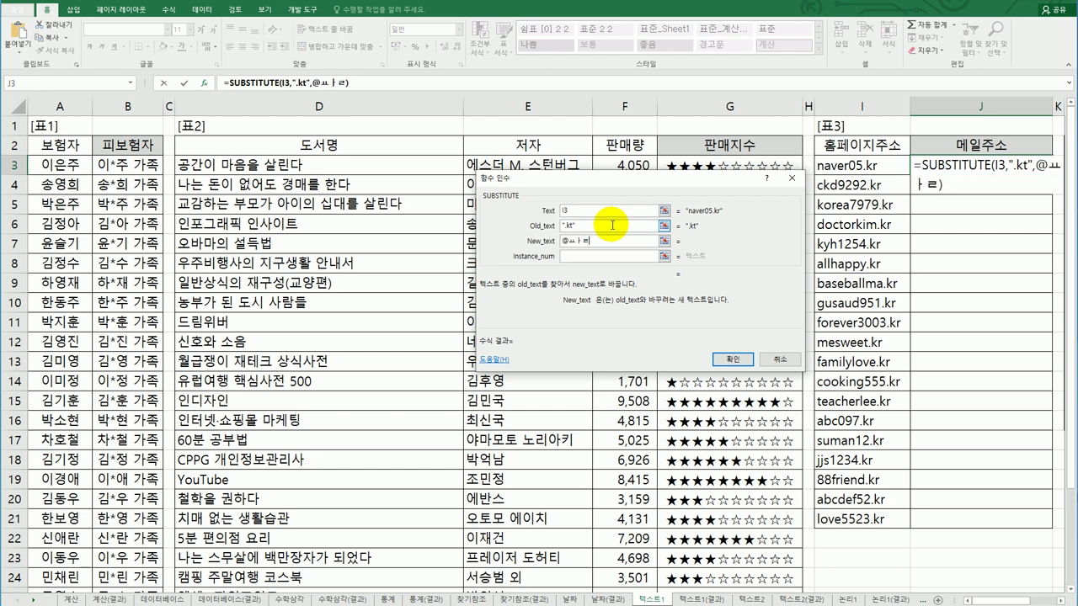
pyautogui.write('tk')
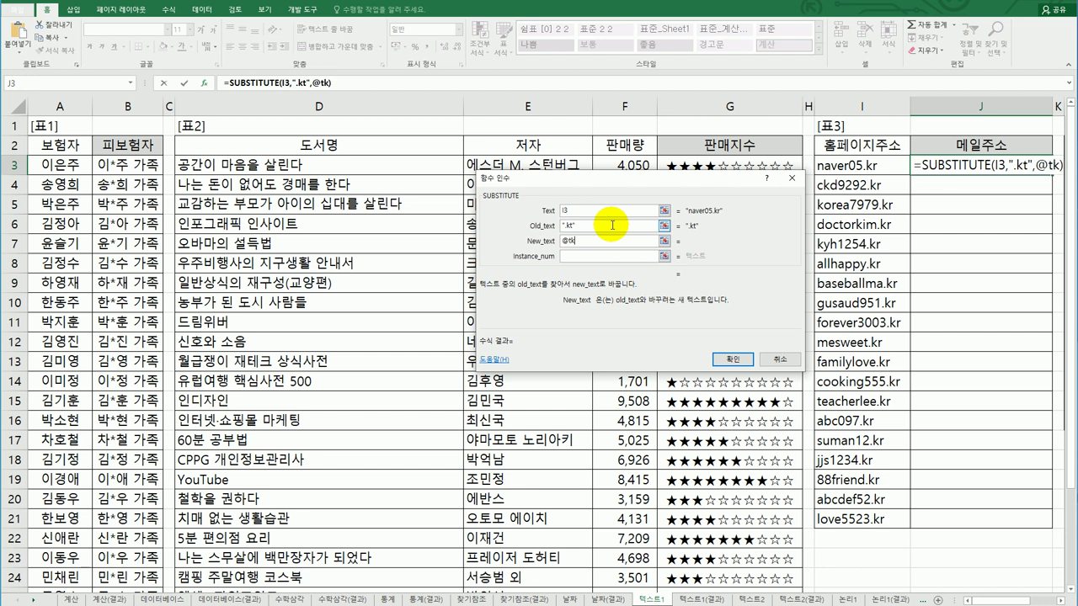
pyautogui.press('BackSpace')
pyautogui.press('BackSpace')
pyautogui.write('상공.kr')
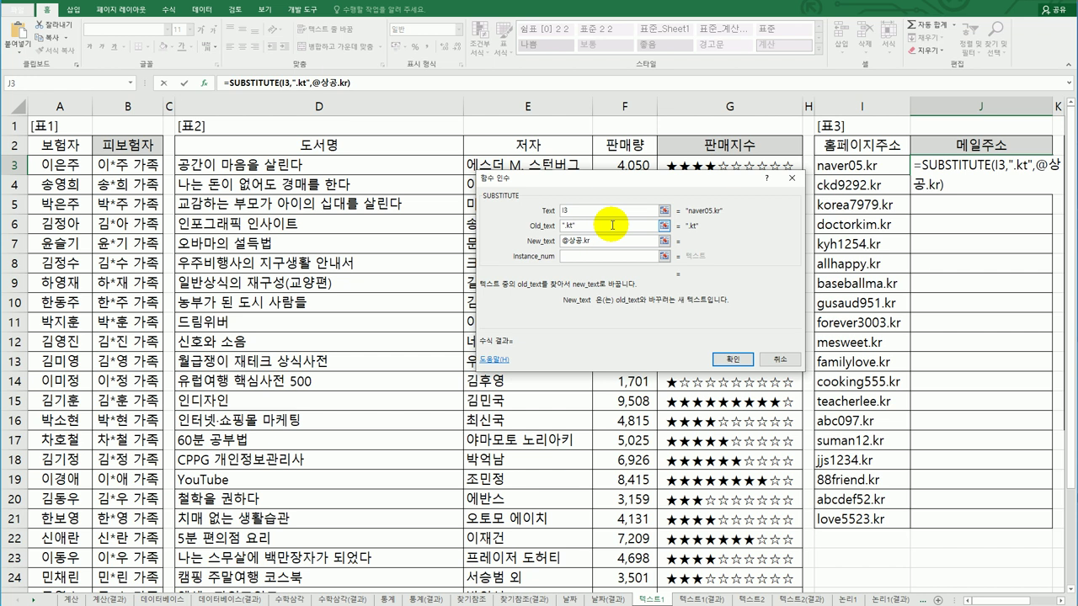
pyautogui.click(731, 357)
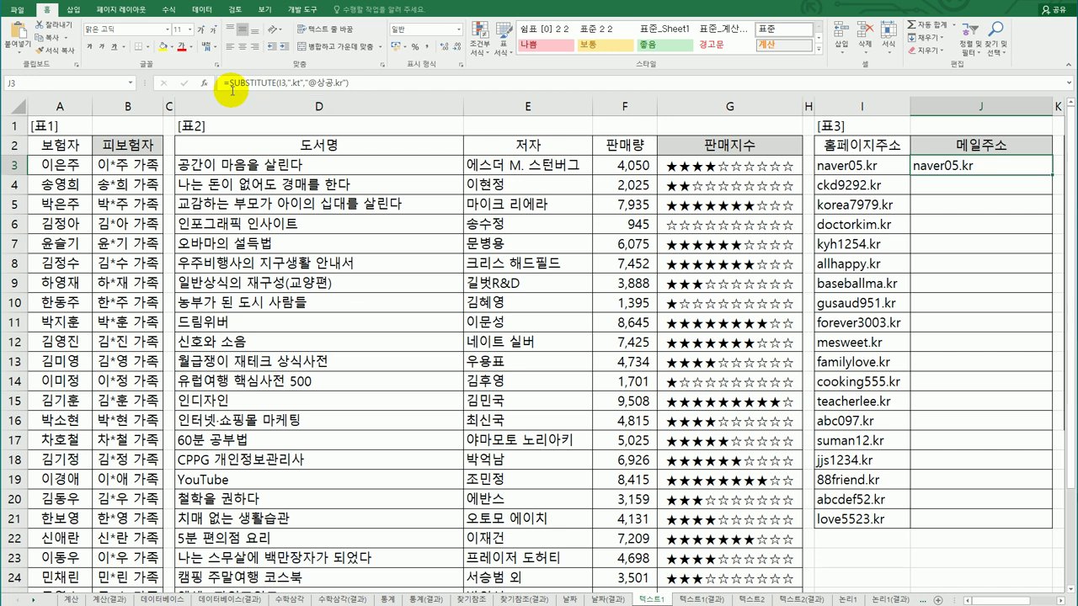
# Correct the Old_text argument of J3's SUBSTITUTE formula to ".kr" and fill the formula down the 메일주소 column.
pyautogui.click(204, 83)
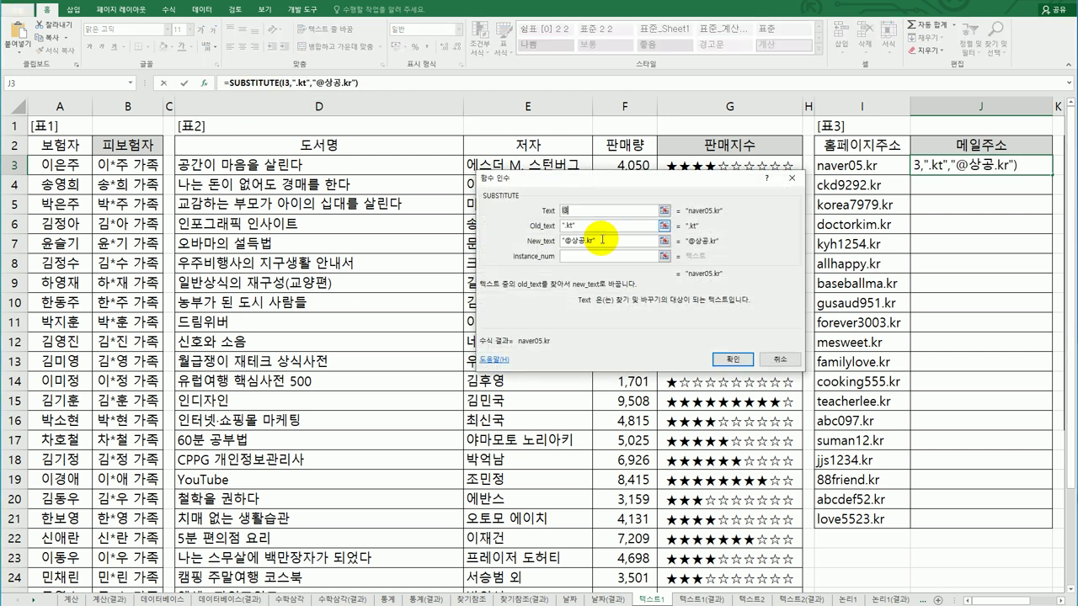
pyautogui.click(581, 230)
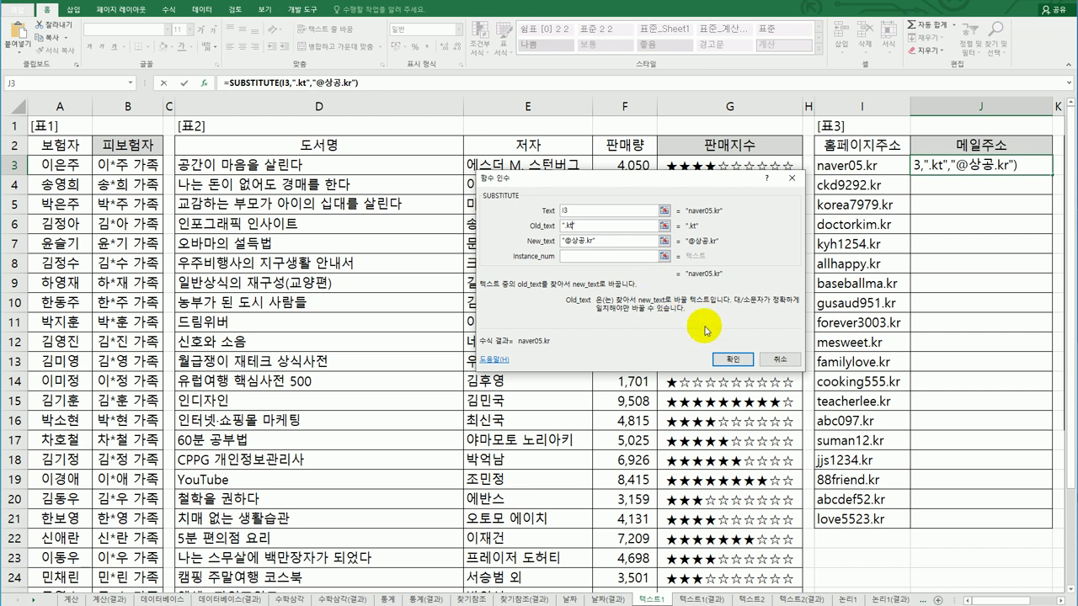
pyautogui.press('BackSpace')
pyautogui.write('r')
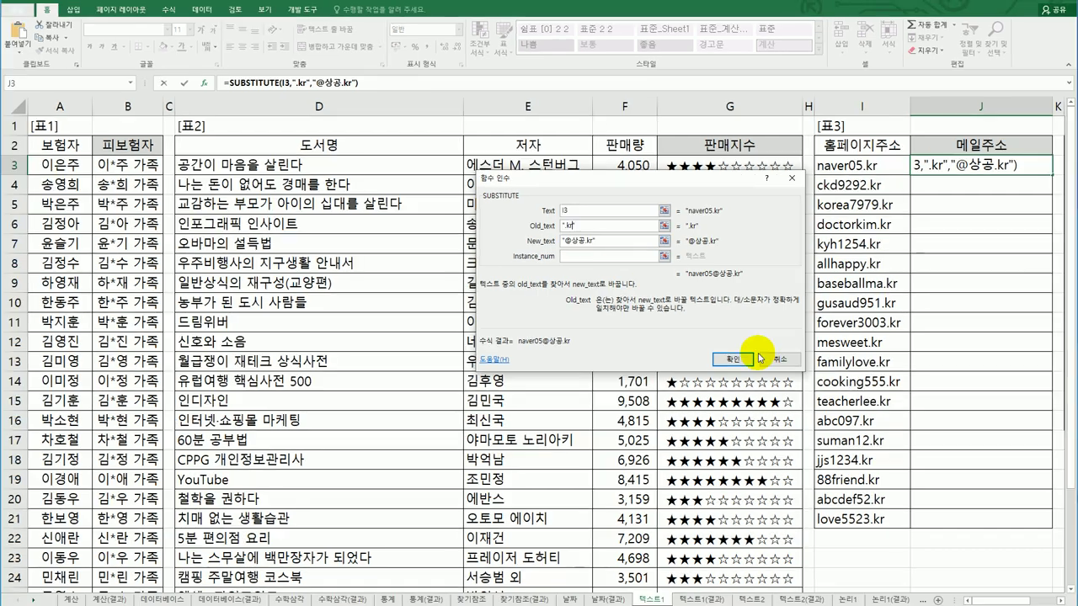
pyautogui.click(745, 369)
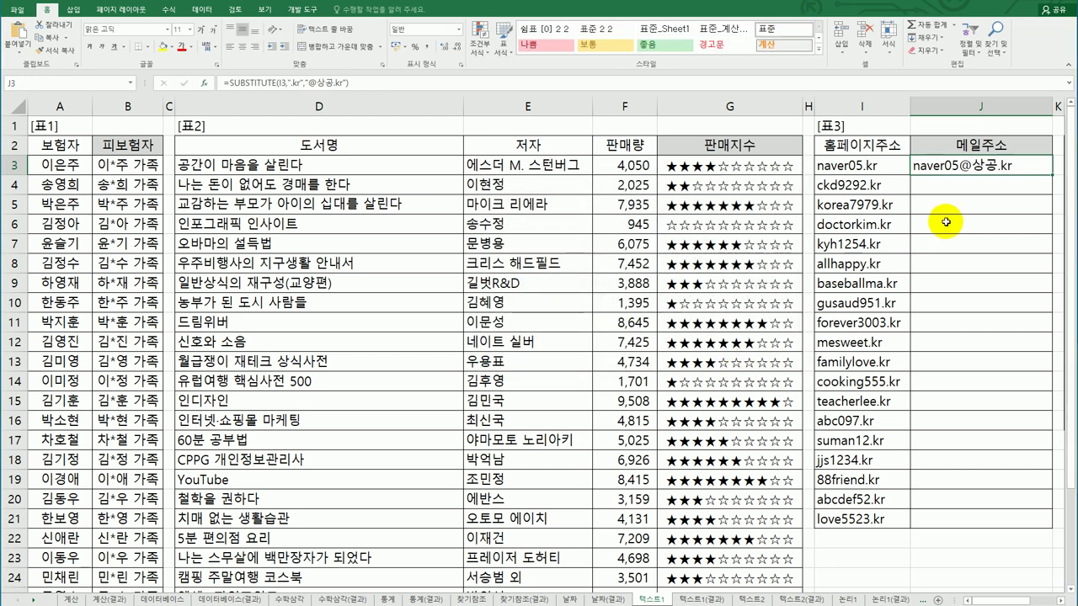
pyautogui.doubleClick(1047, 178)
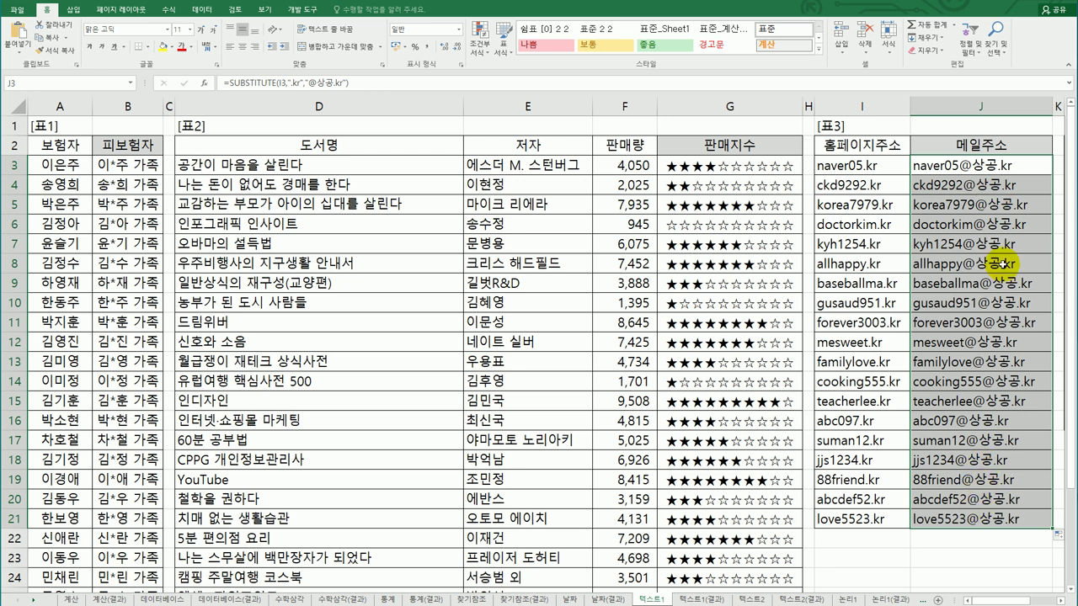
# Wrap the SUBSTITUTE formula in J3 in PROPER and fill the result down the 메일주소 column.
pyautogui.doubleClick(948, 165)
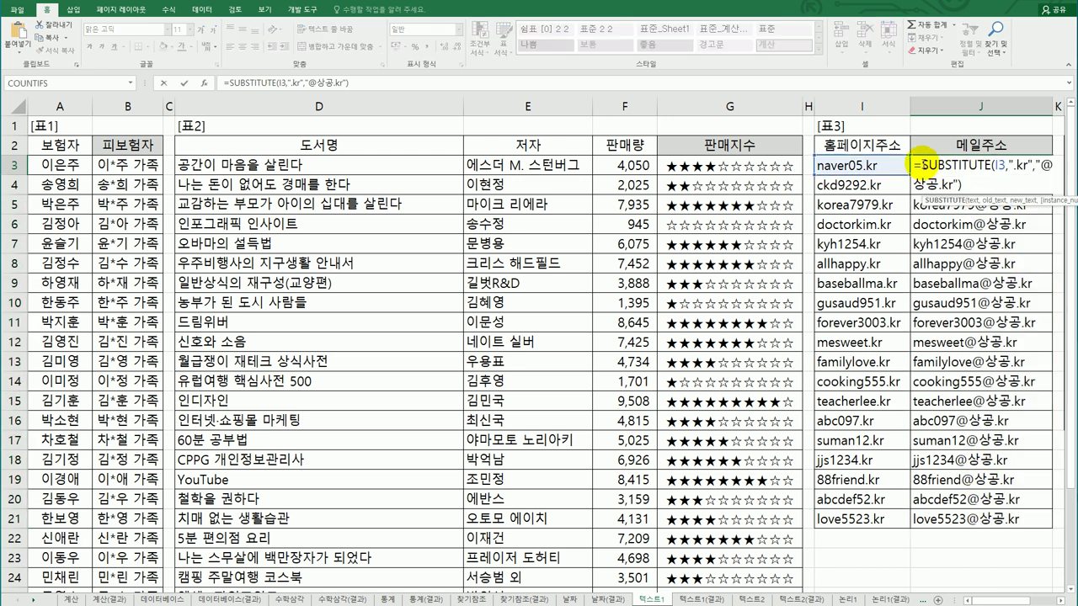
pyautogui.write('pro')
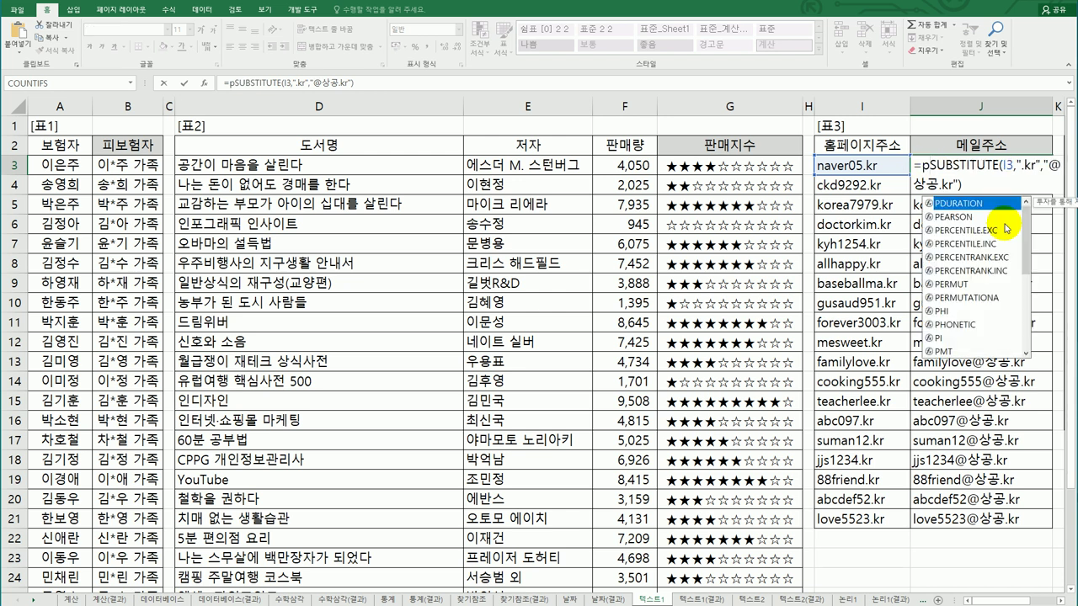
pyautogui.press('Down')
pyautogui.press('Down')
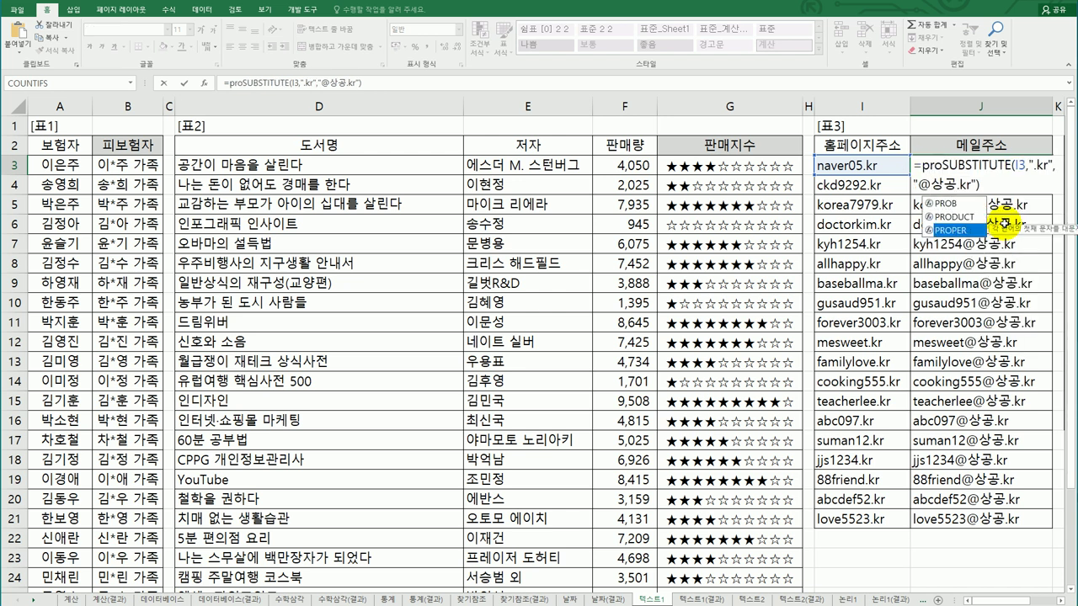
pyautogui.press('Tab')
pyautogui.click(1014, 187)
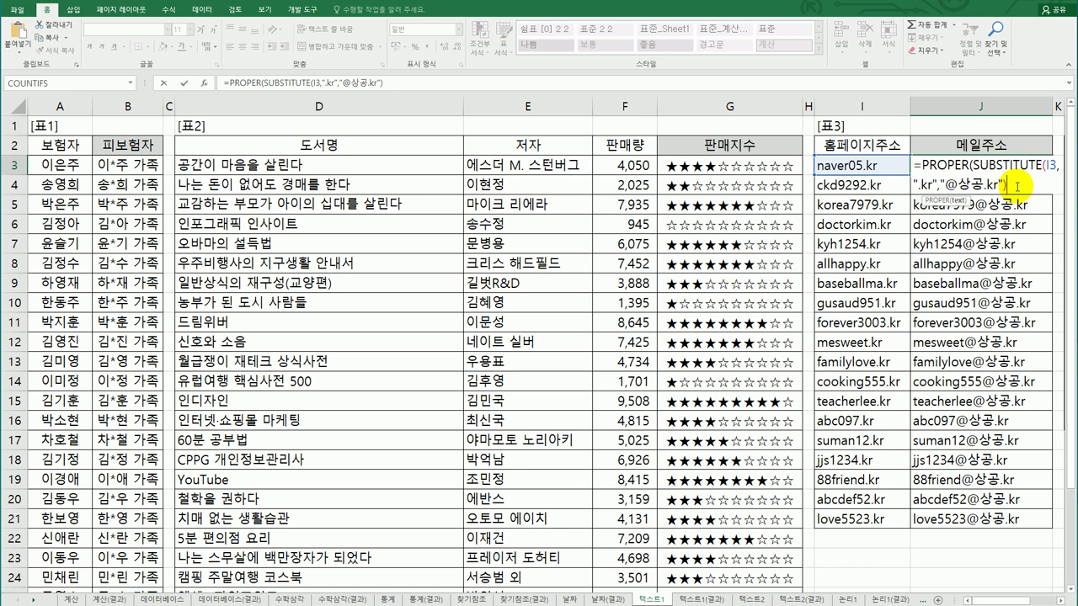
pyautogui.write(')')
pyautogui.press('Return')
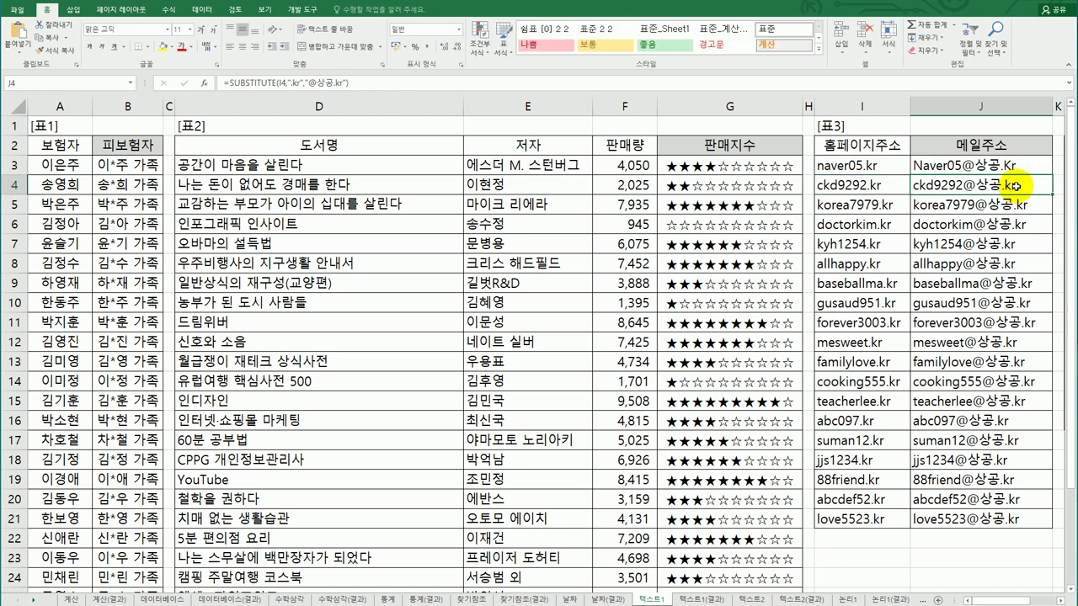
pyautogui.click(1021, 168)
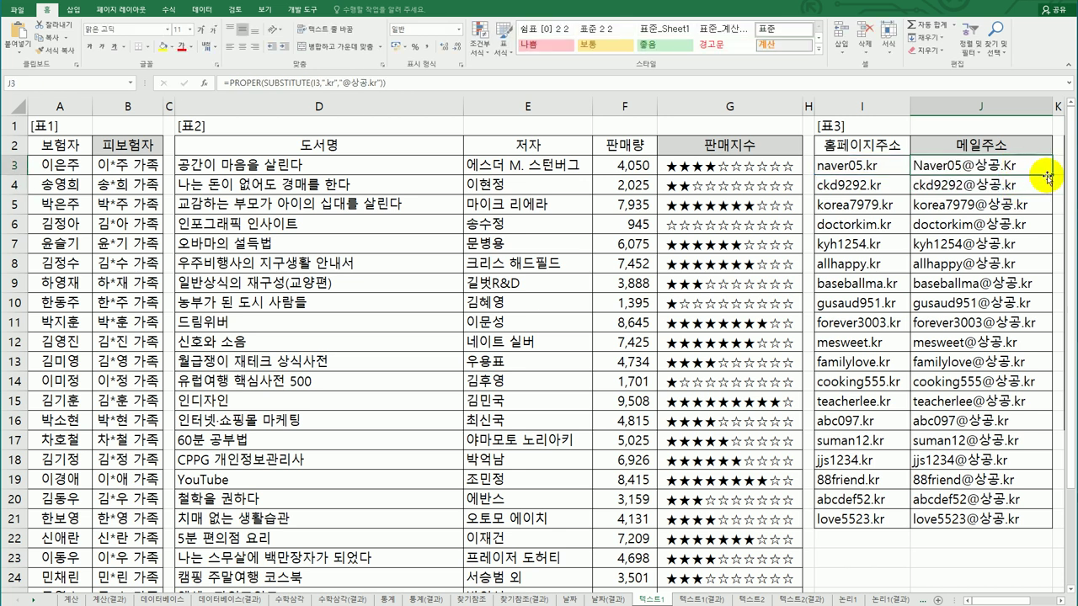
pyautogui.doubleClick(1050, 176)
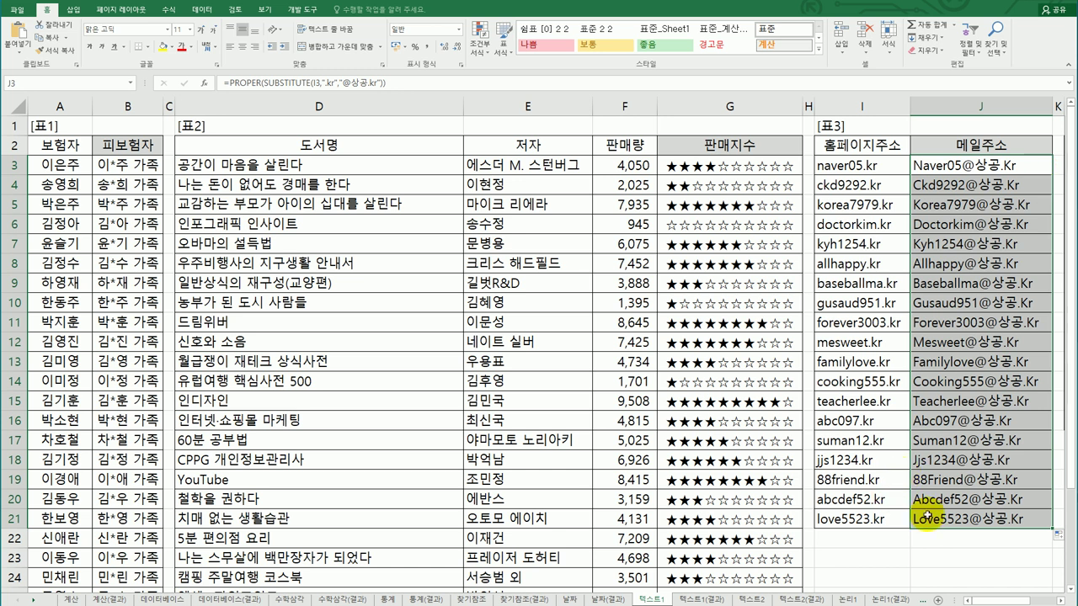
# Enter =RIGHT(L3,4) in M3, the first cell of 표4's 비고 column, and fill it down the column.
pyautogui.moveTo(1006, 600); pyautogui.dragTo(1034, 602)
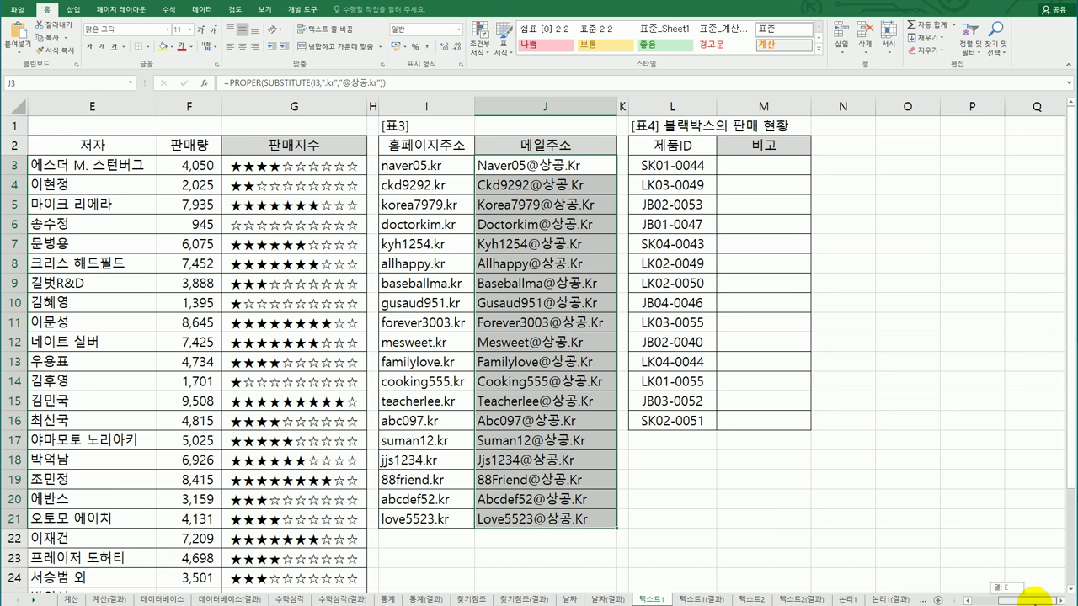
pyautogui.moveTo(774, 167); pyautogui.dragTo(774, 180)
pyautogui.click(775, 168)
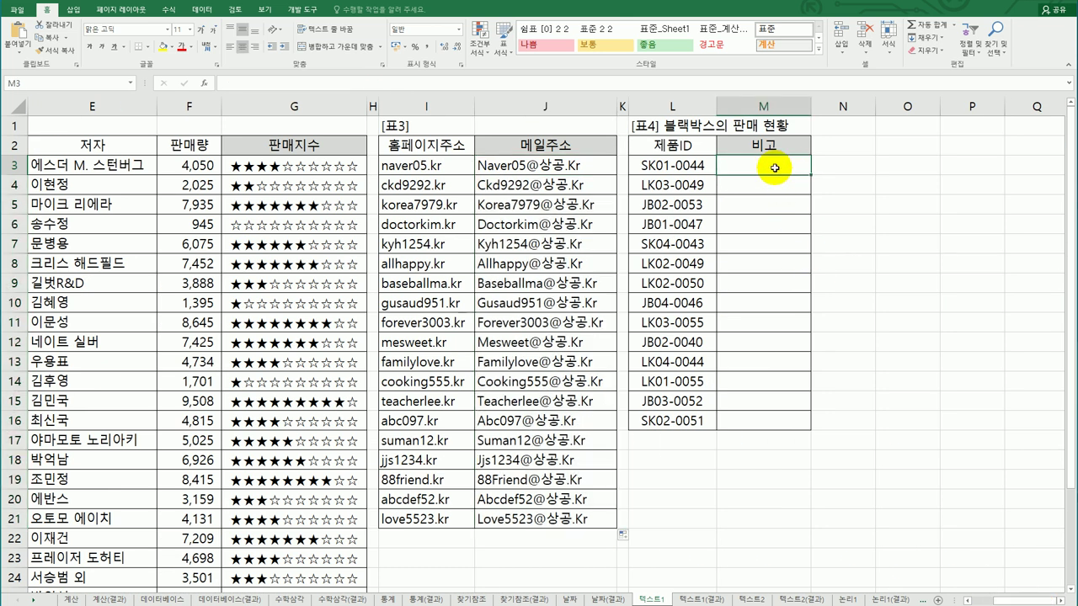
pyautogui.click(701, 166)
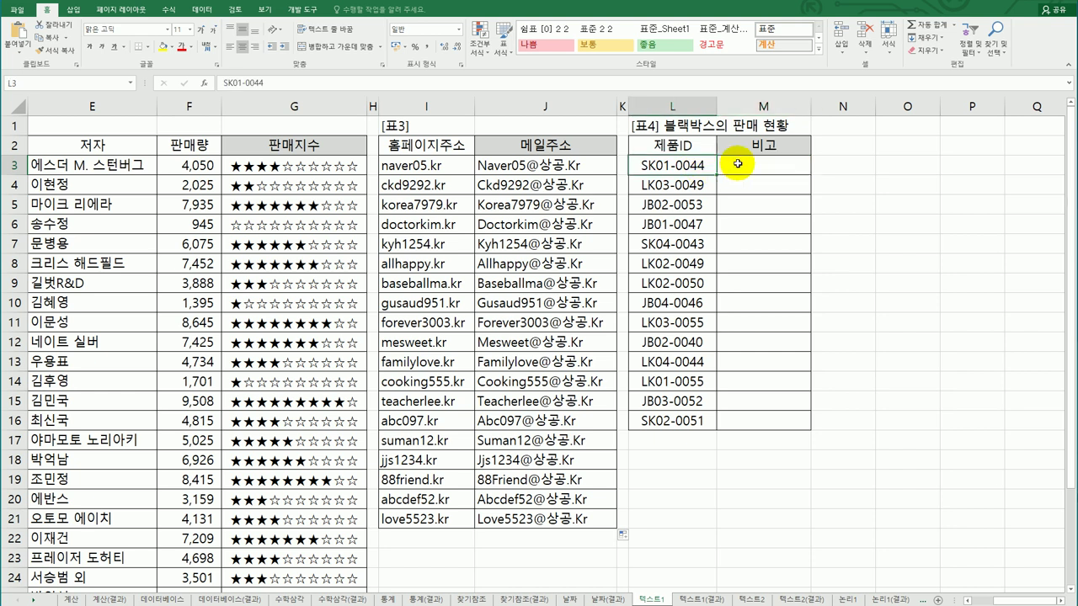
pyautogui.click(740, 166)
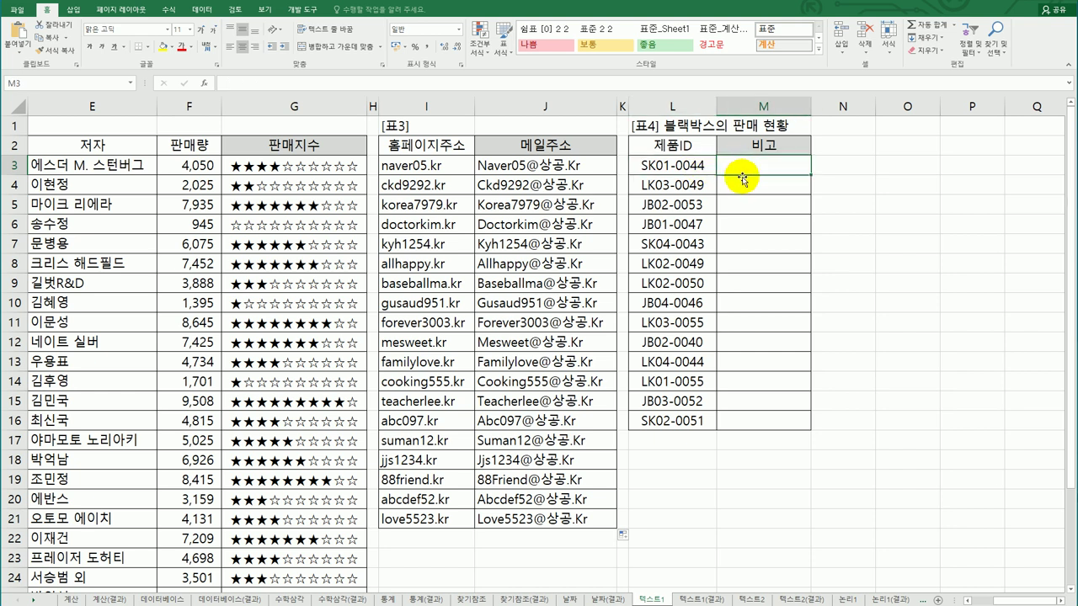
pyautogui.click(692, 167)
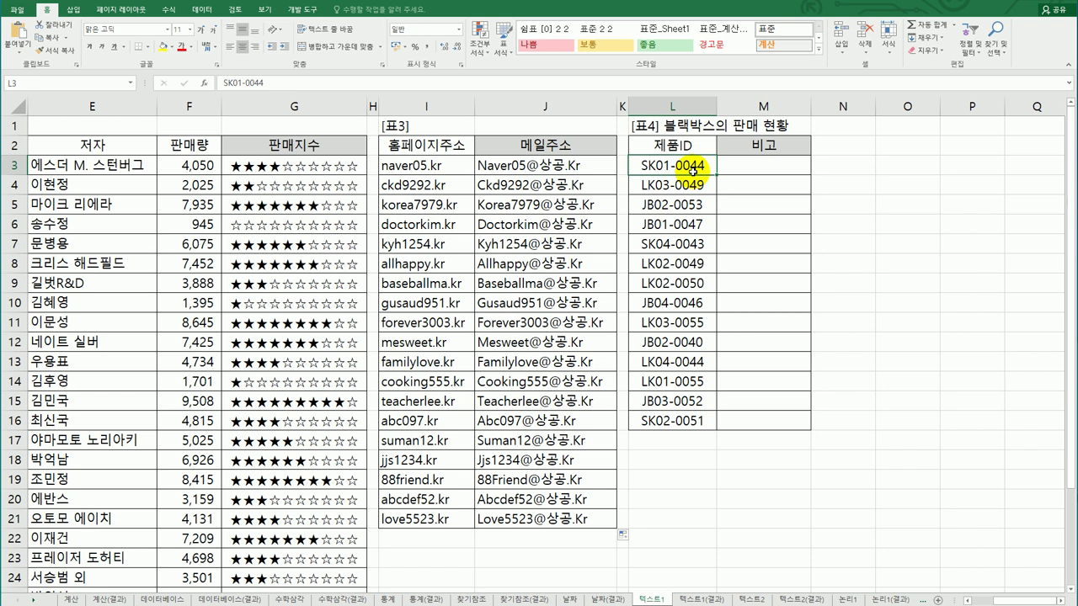
pyautogui.click(744, 174)
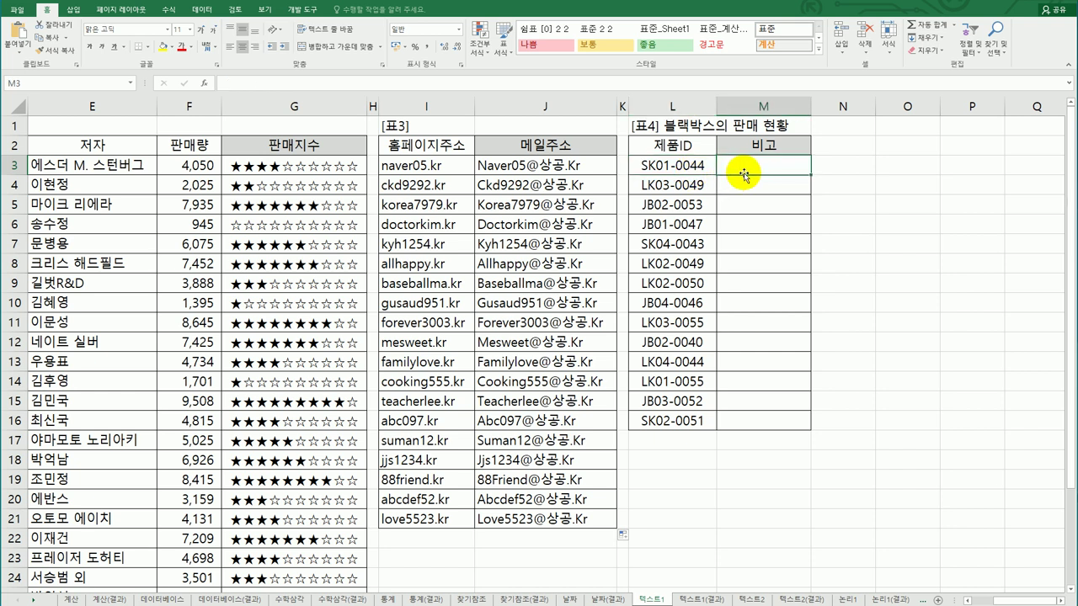
pyautogui.write('=')
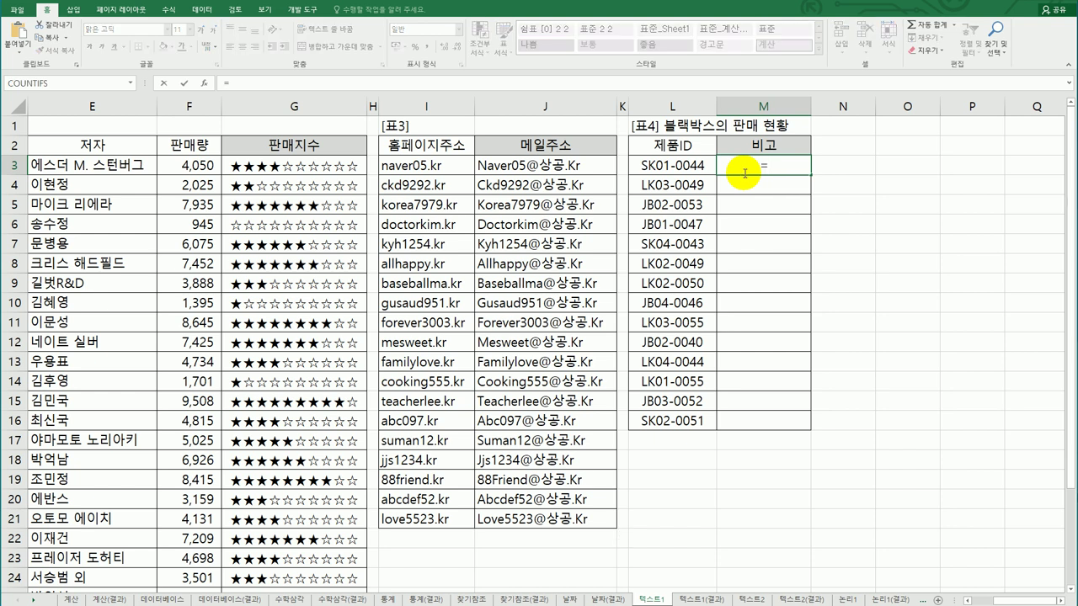
pyautogui.write('right')
pyautogui.press('Tab')
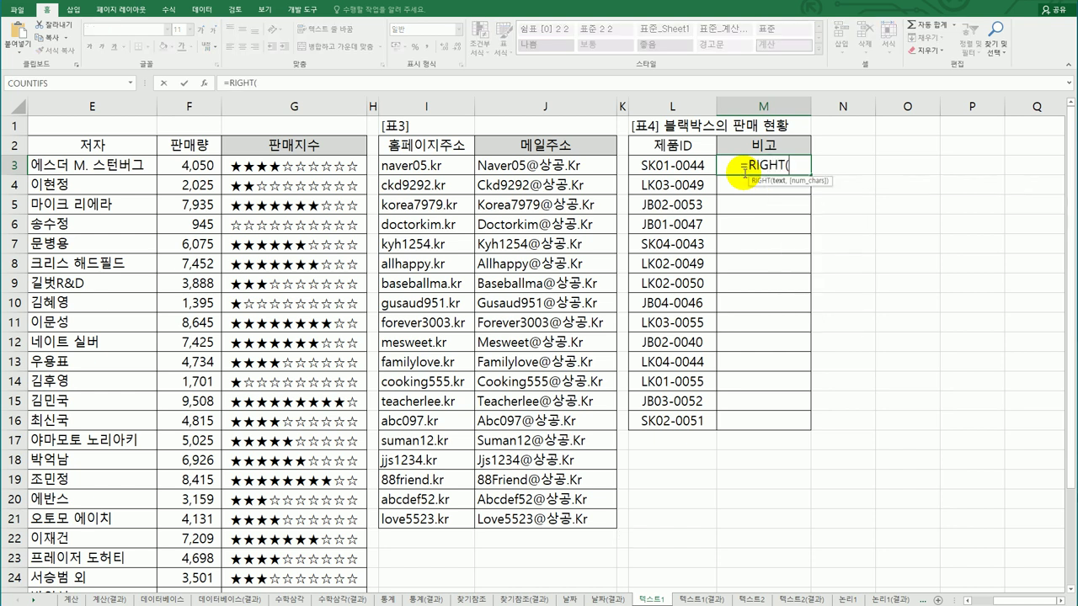
pyautogui.press('Left')
pyautogui.write(',4')
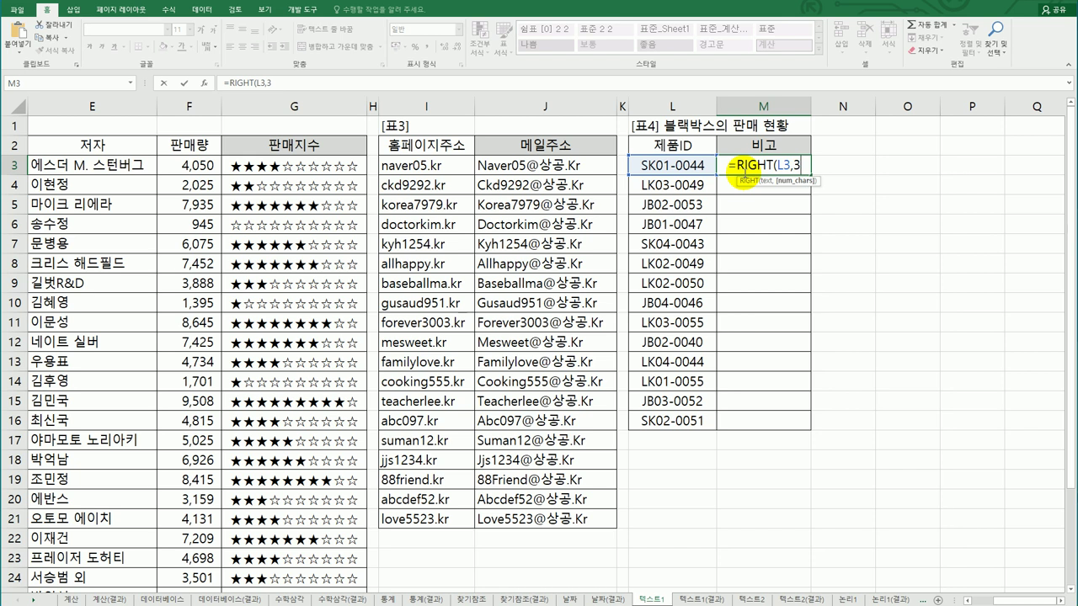
pyautogui.press('Return')
pyautogui.click(745, 166)
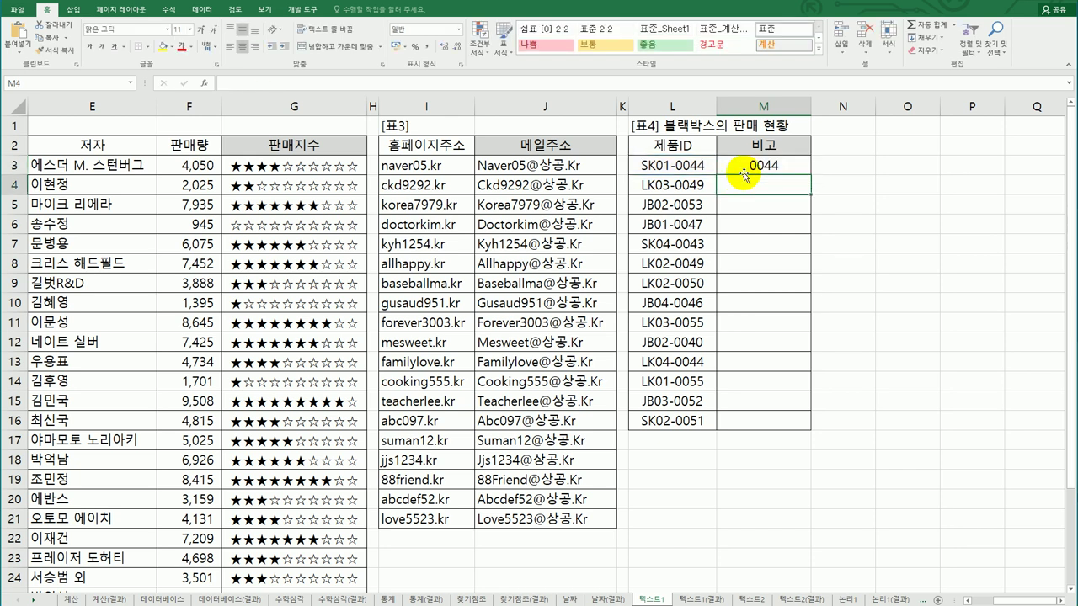
pyautogui.doubleClick(809, 176)
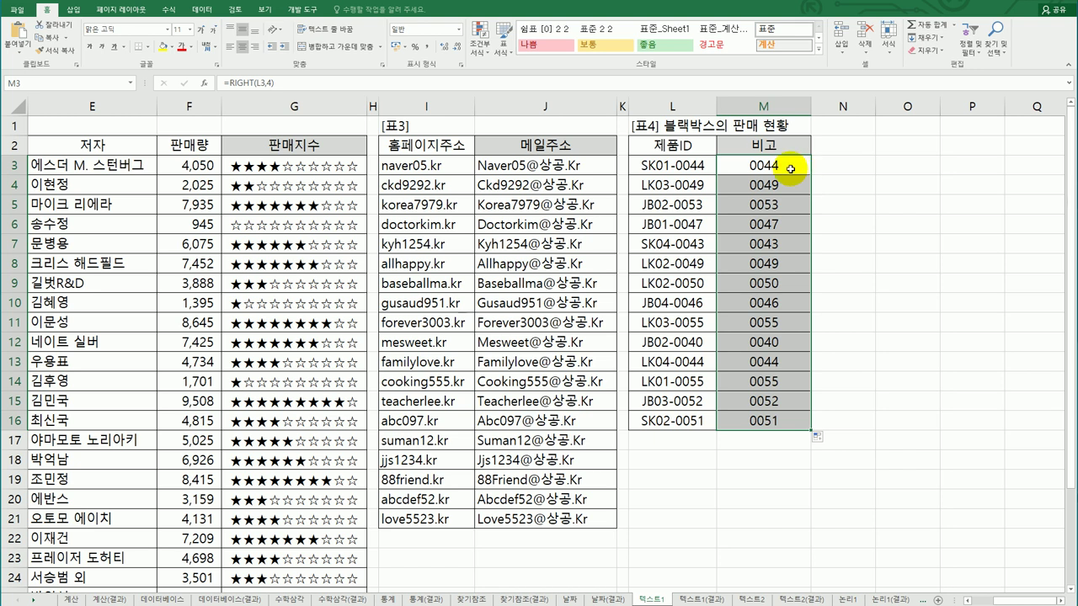
# Wrap the RIGHT formula in M3 in MOD with divisor 4 and fill the result down the 비고 column.
pyautogui.click(791, 169)
pyautogui.doubleClick(791, 169)
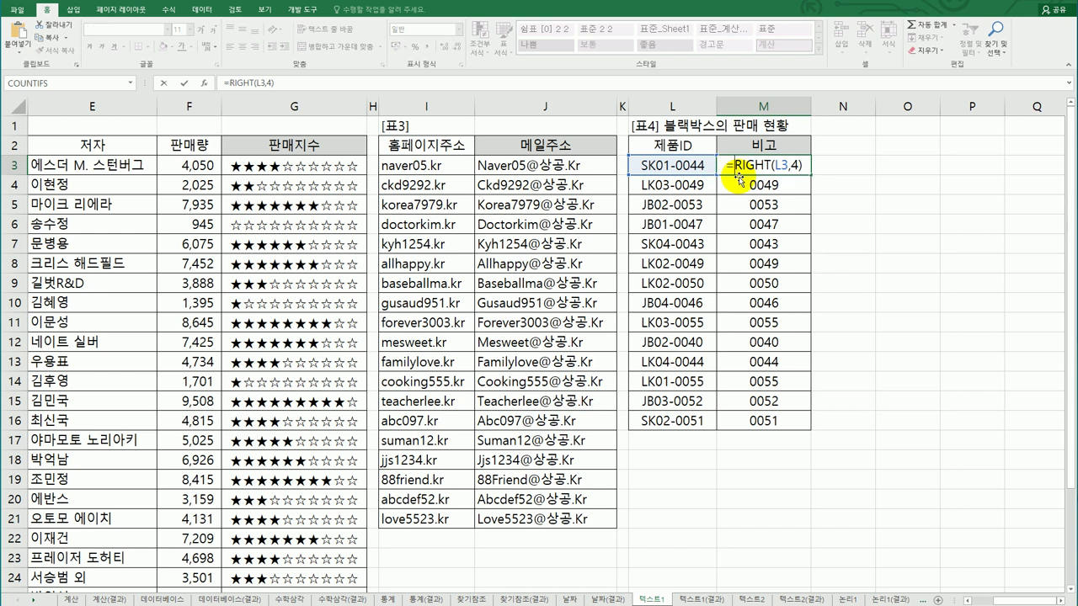
pyautogui.write('mod')
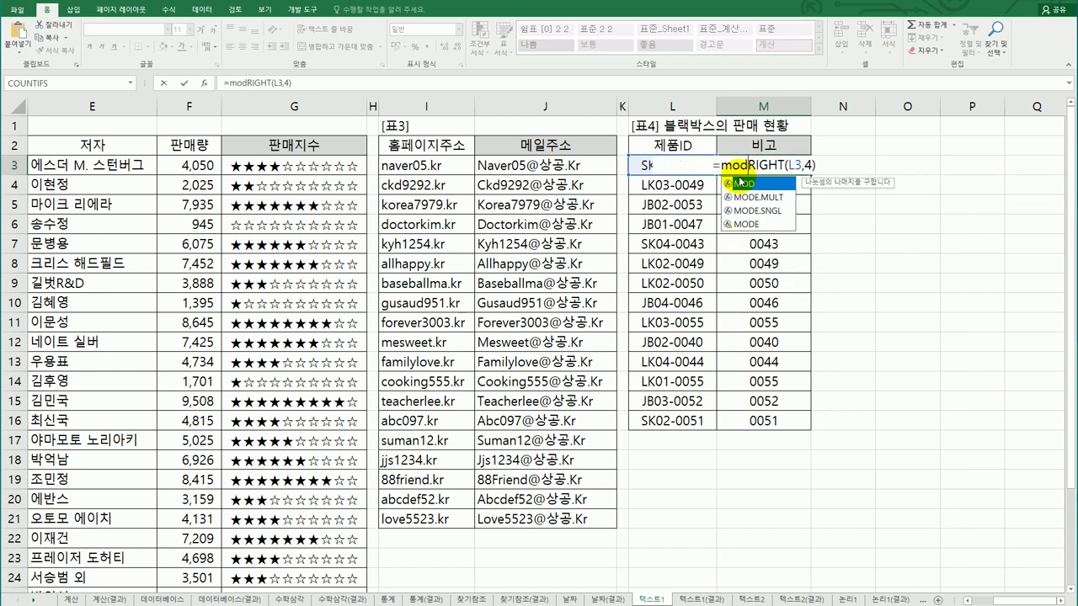
pyautogui.write('(')
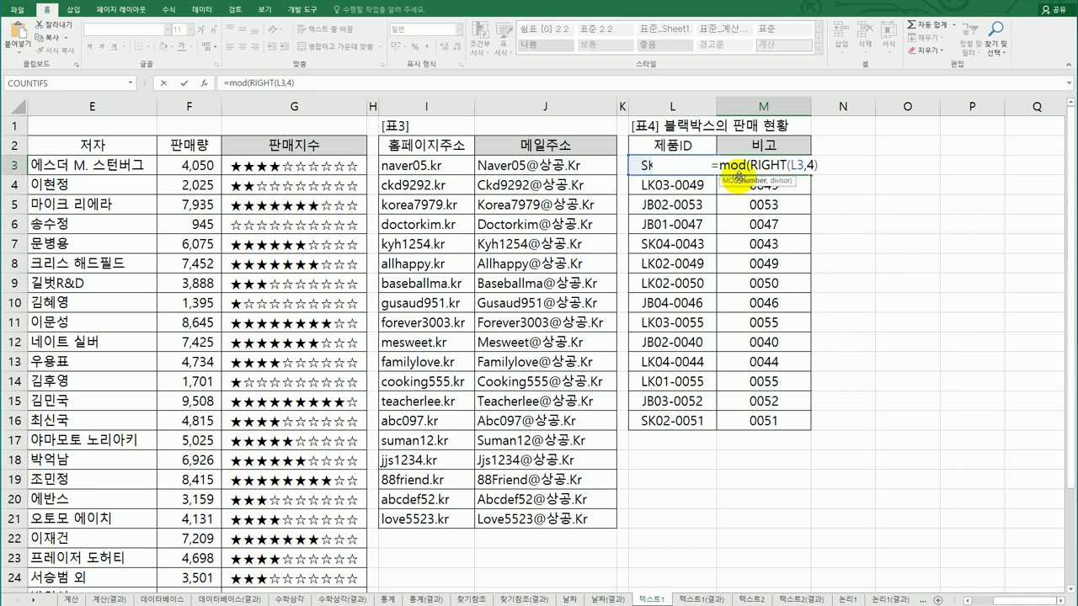
pyautogui.write(',4)')
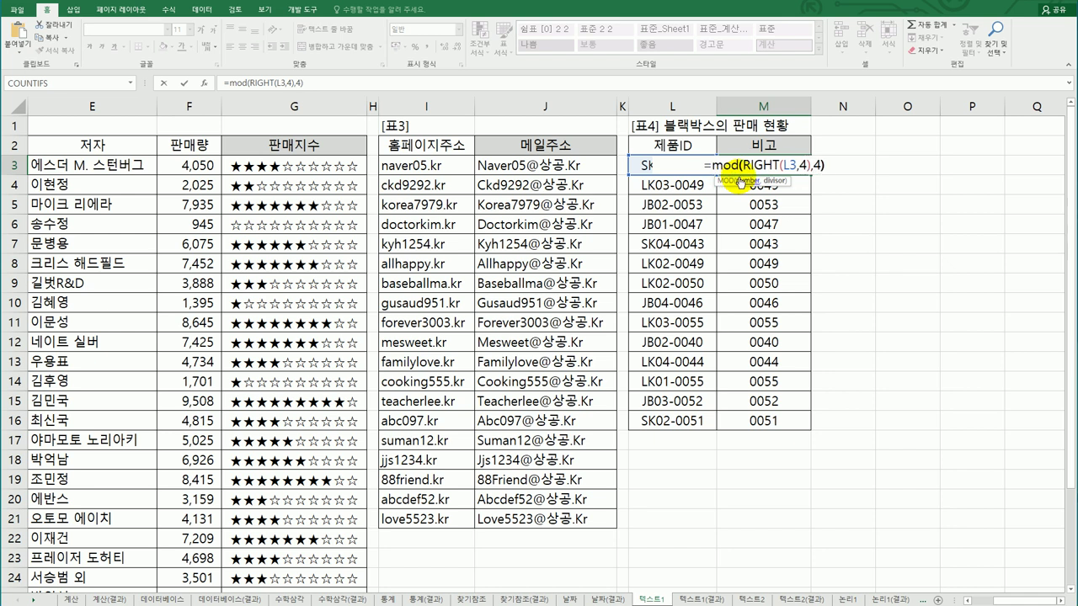
pyautogui.press('Return')
pyautogui.click(740, 170)
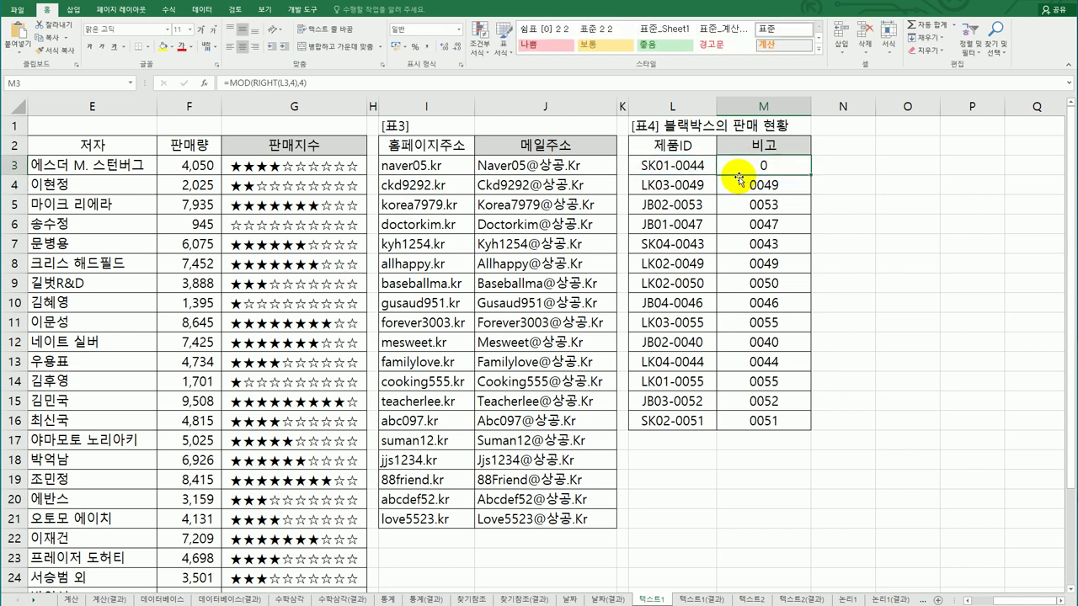
pyautogui.doubleClick(809, 177)
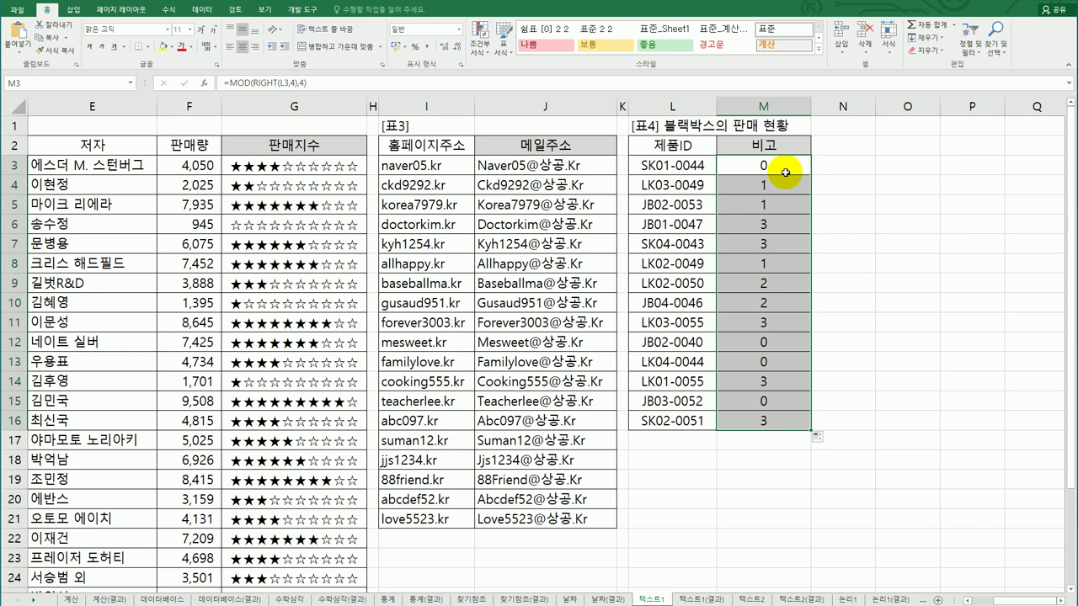
# Wrap the RIGHT part of M3's MOD formula in VALUE and fill the formula down the 비고 column.
pyautogui.click(785, 172)
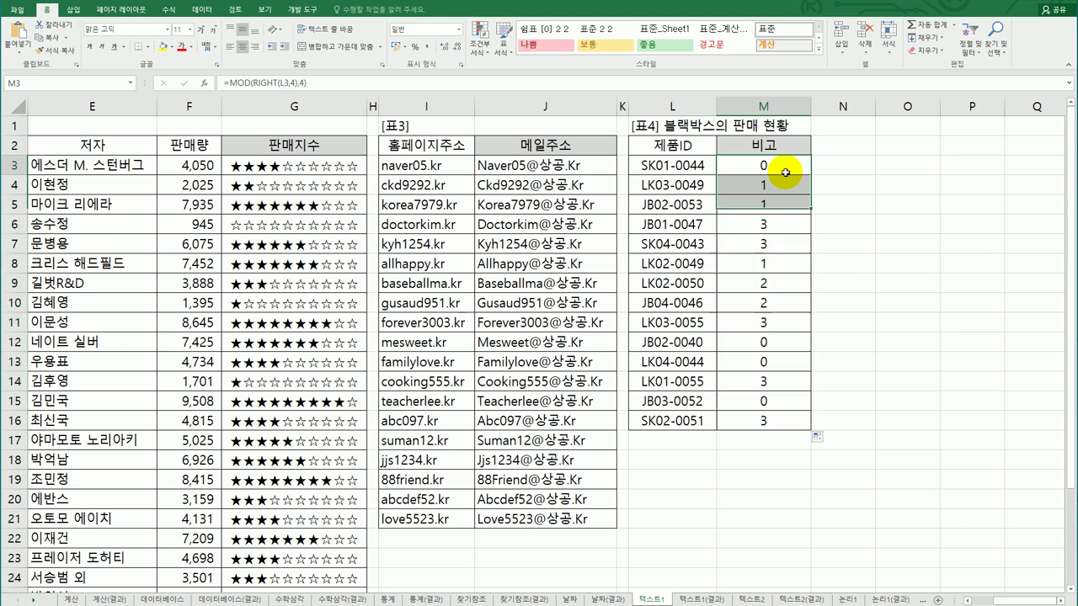
pyautogui.doubleClick(786, 175)
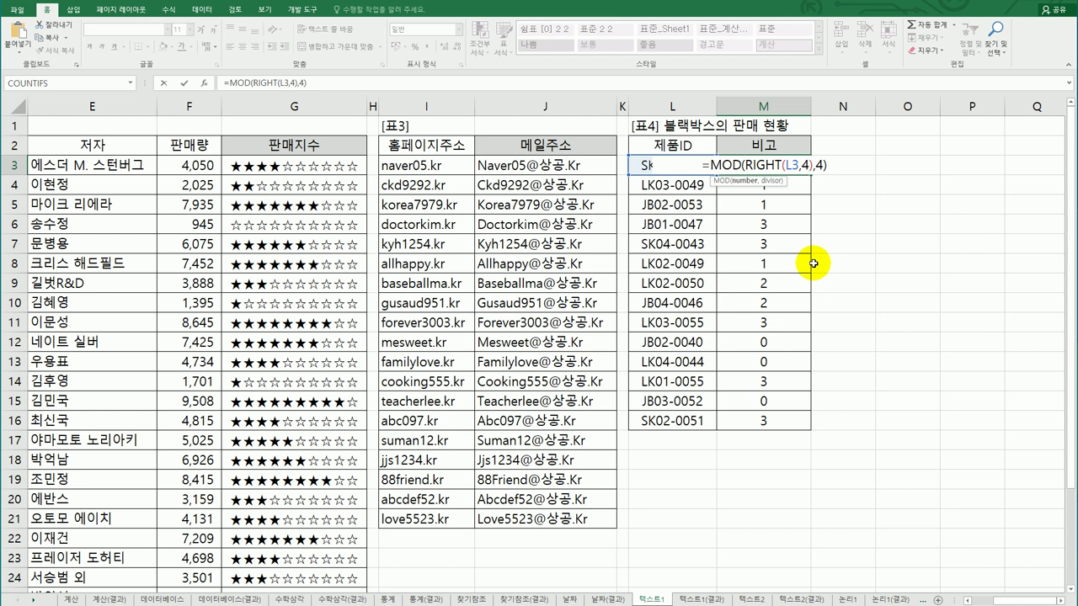
pyautogui.write('value')
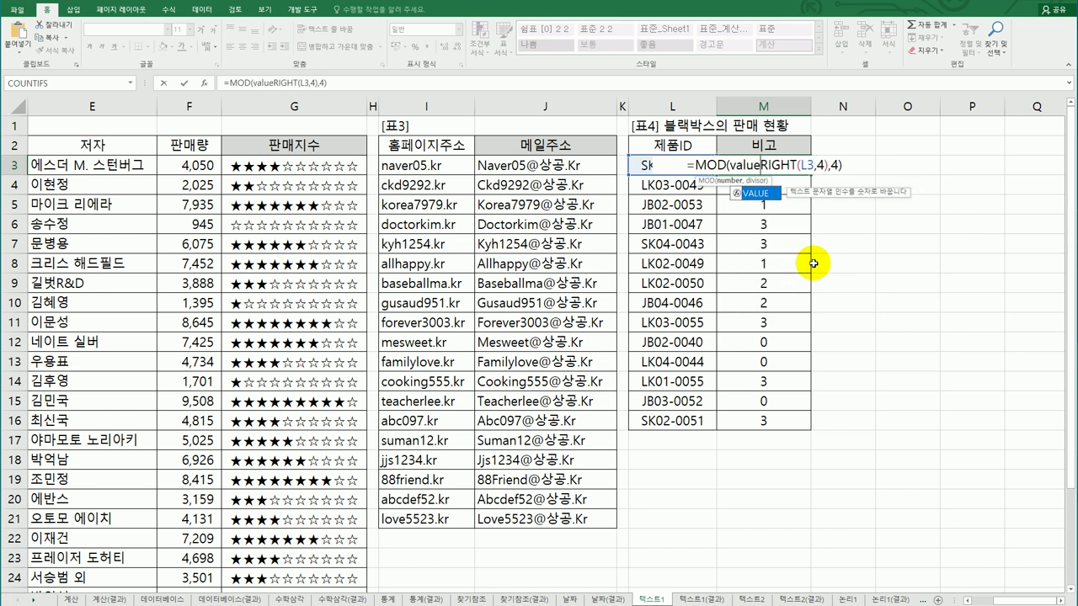
pyautogui.press('Tab')
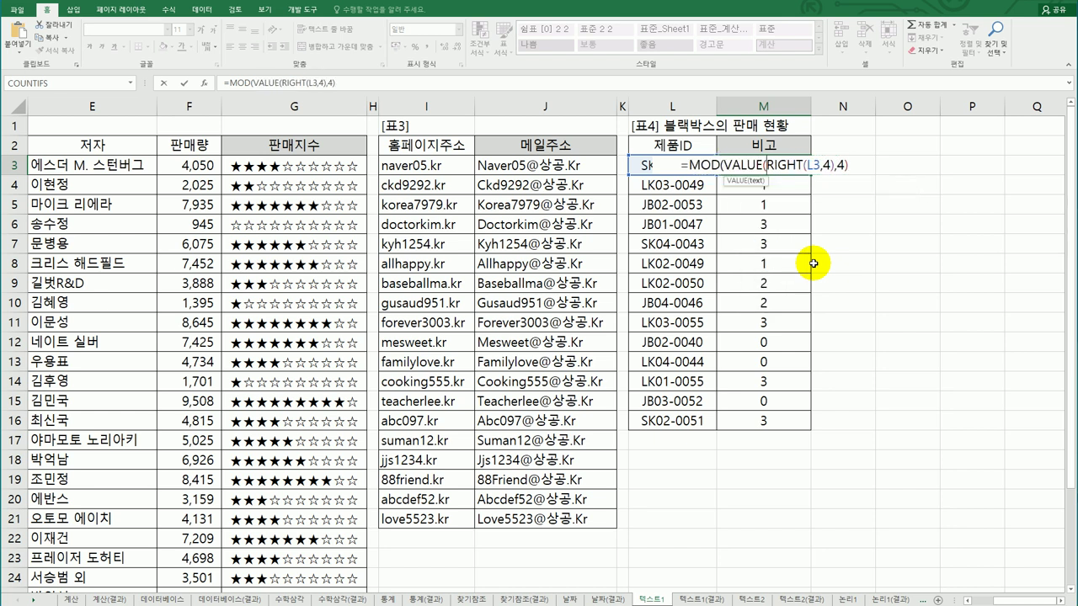
pyautogui.click(833, 165)
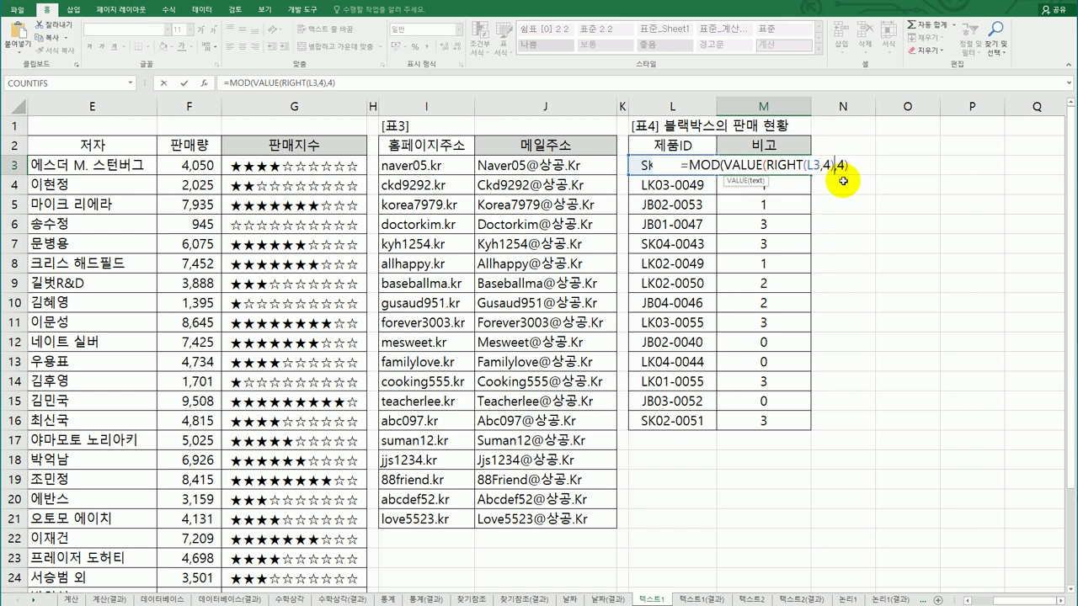
pyautogui.write(')')
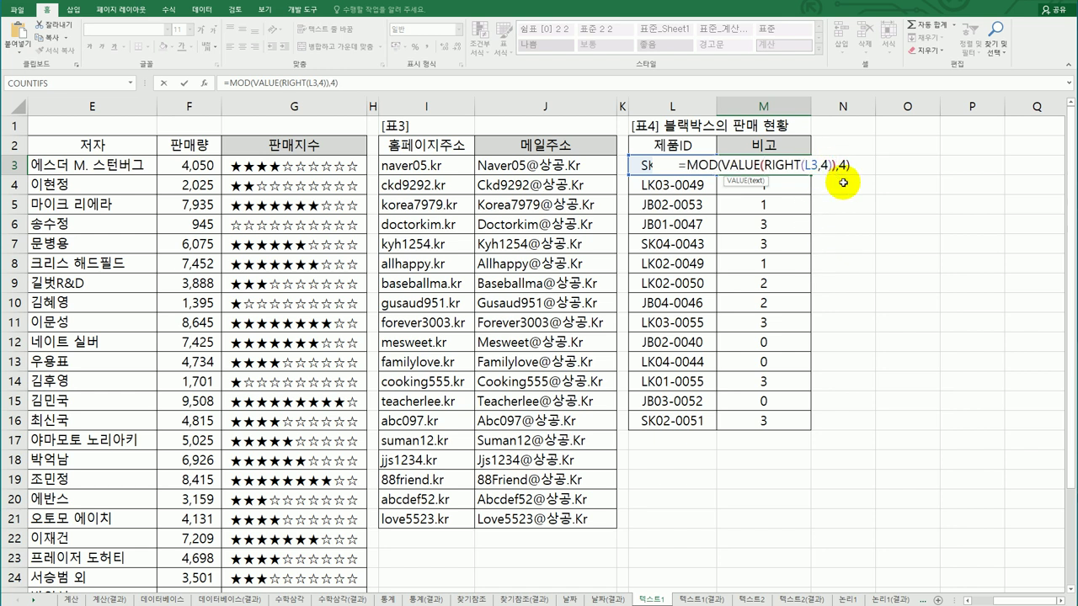
pyautogui.press('Return')
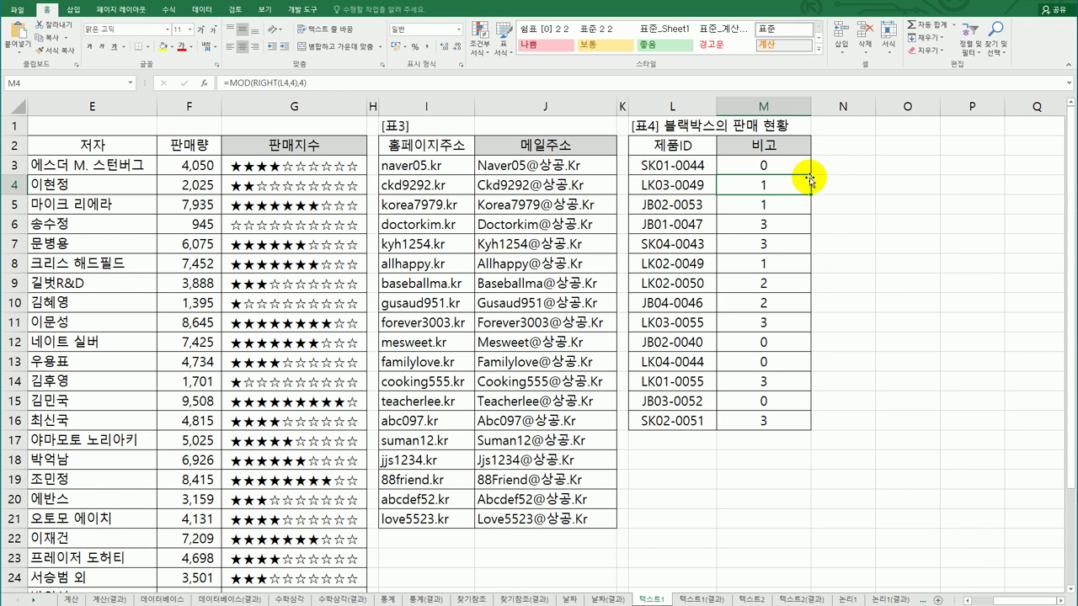
pyautogui.click(808, 174)
pyautogui.doubleClick(810, 175)
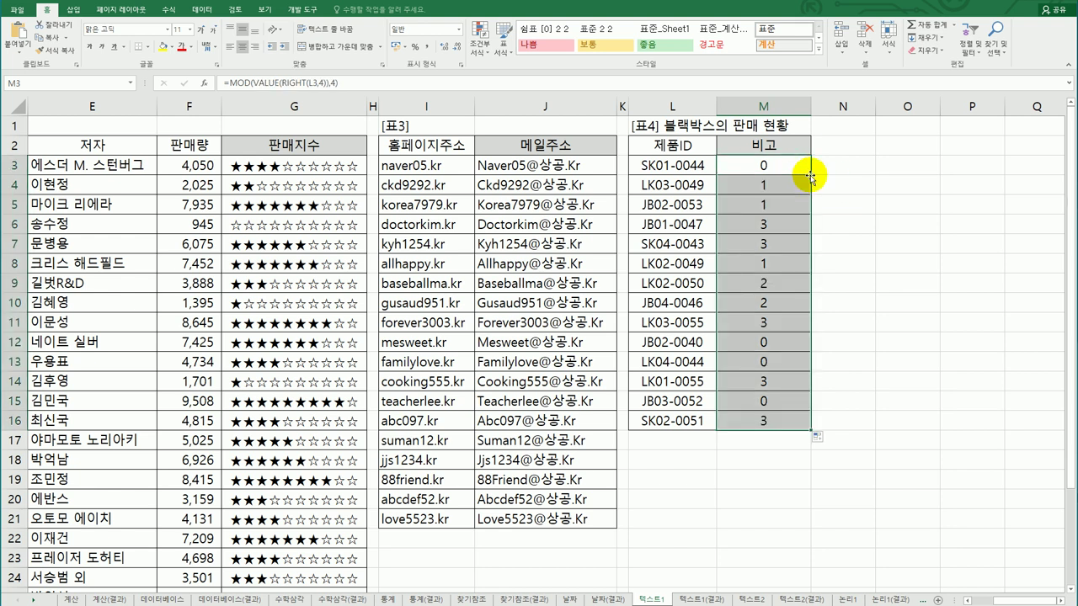
pyautogui.doubleClick(775, 168)
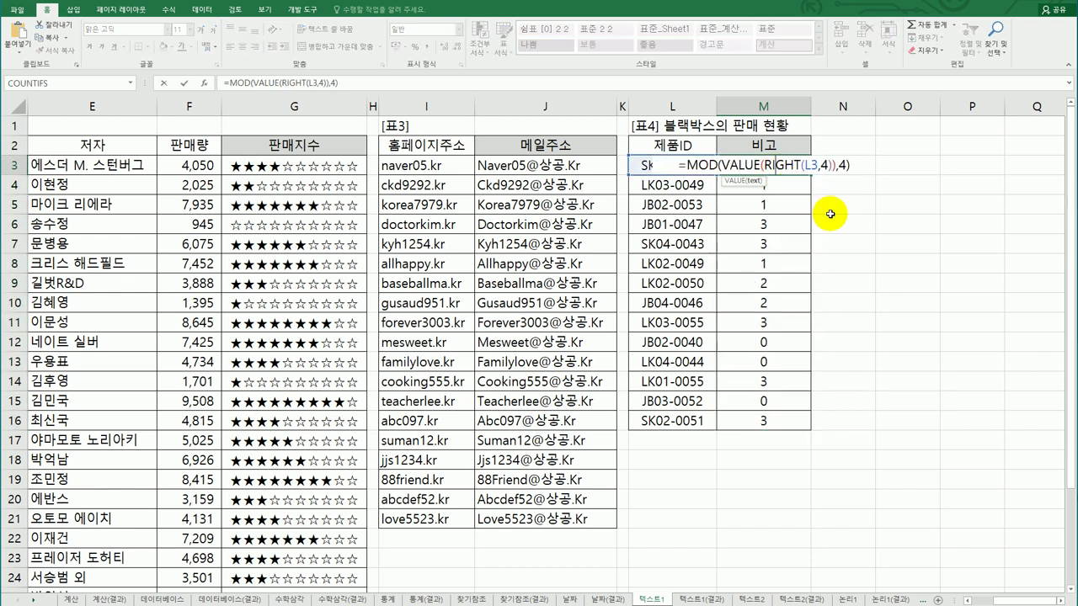
pyautogui.click(751, 164)
pyautogui.click(761, 166)
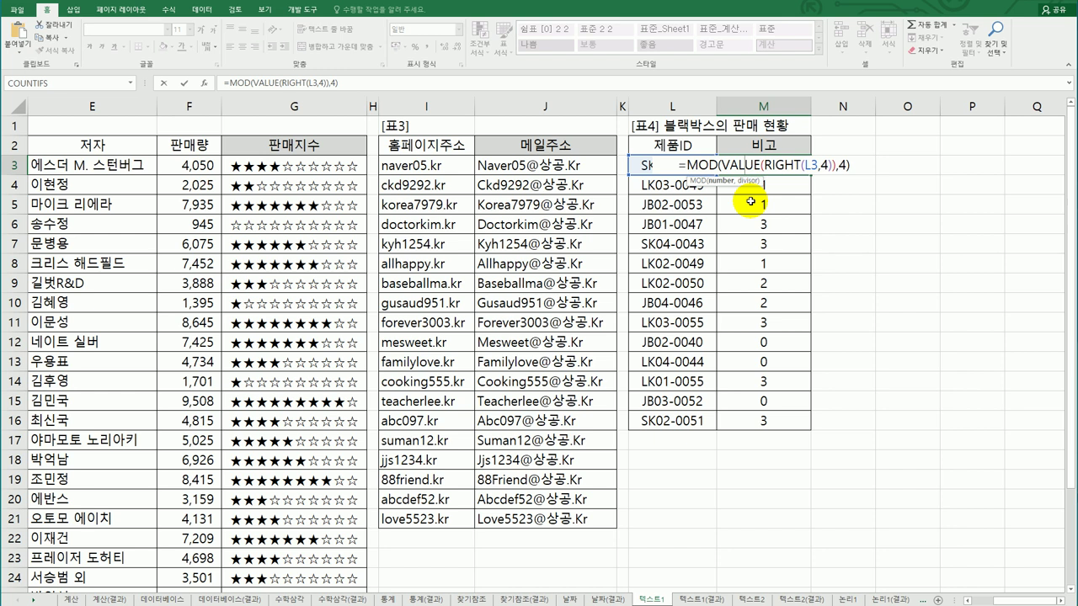
pyautogui.press('Return')
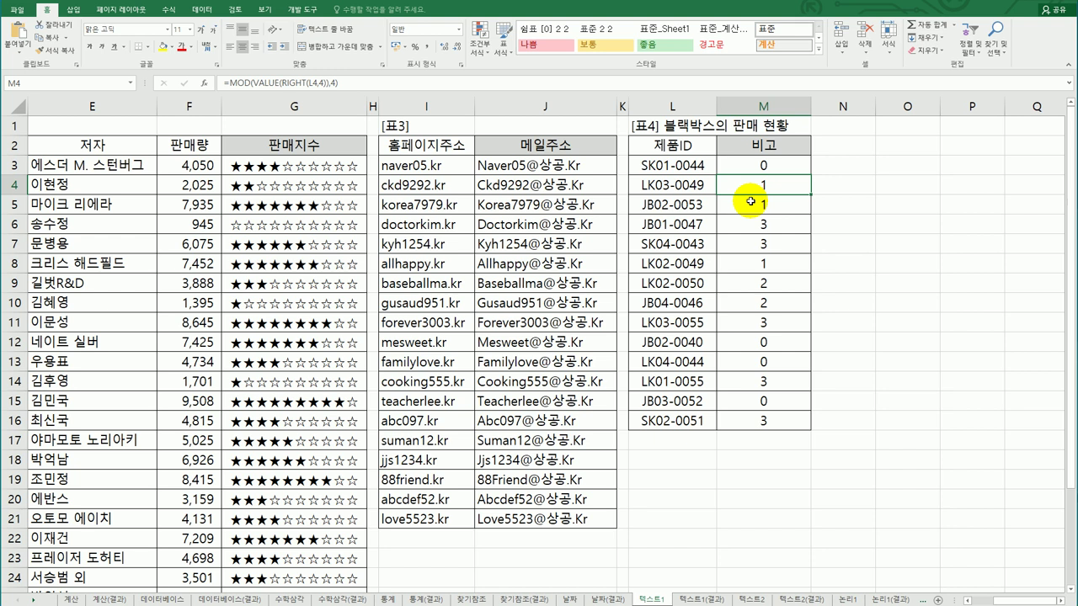
# Add 1 to the result of M3's MOD formula and fill it down the 비고 column.
pyautogui.click(777, 168)
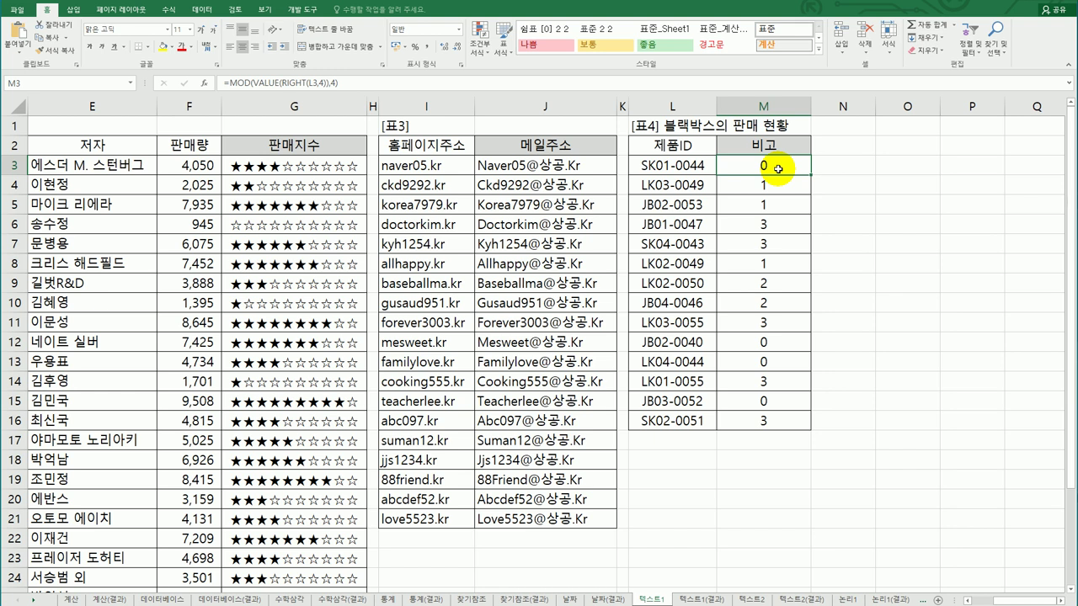
pyautogui.doubleClick(777, 168)
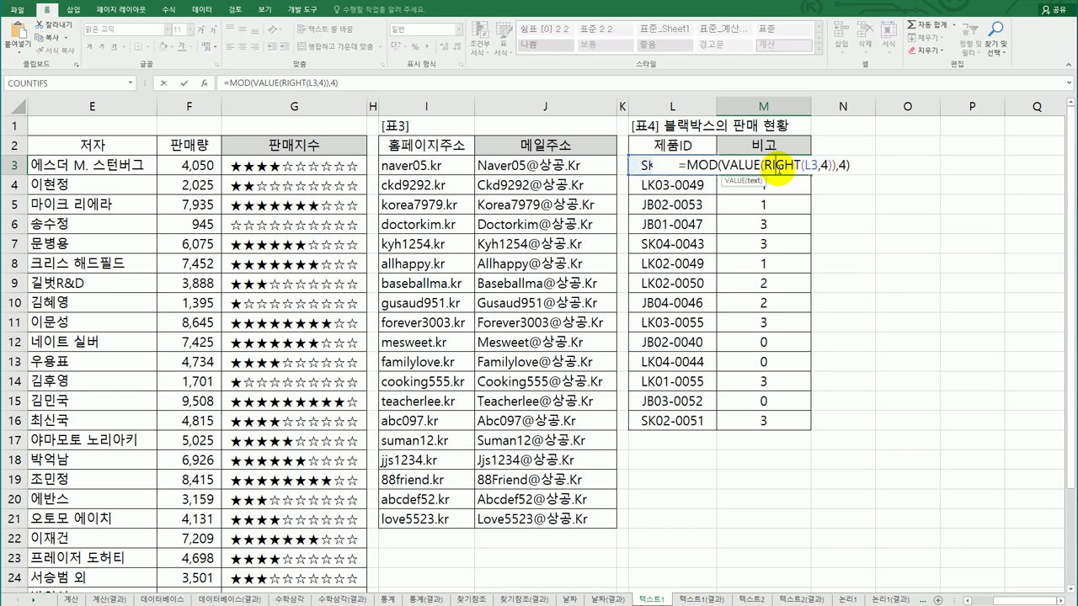
pyautogui.click(860, 168)
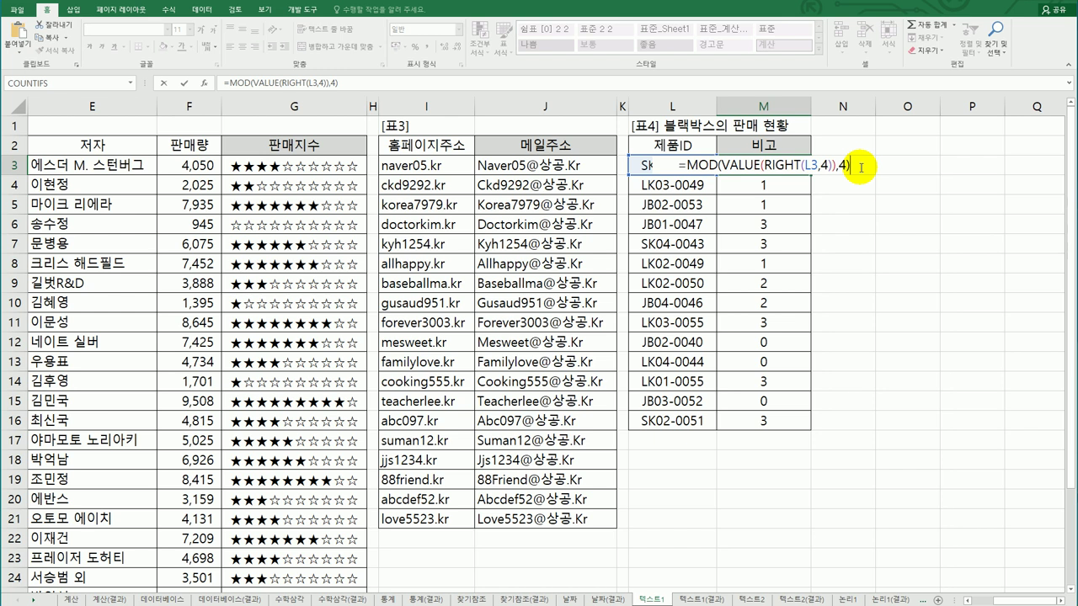
pyautogui.write('+1')
pyautogui.press('Return')
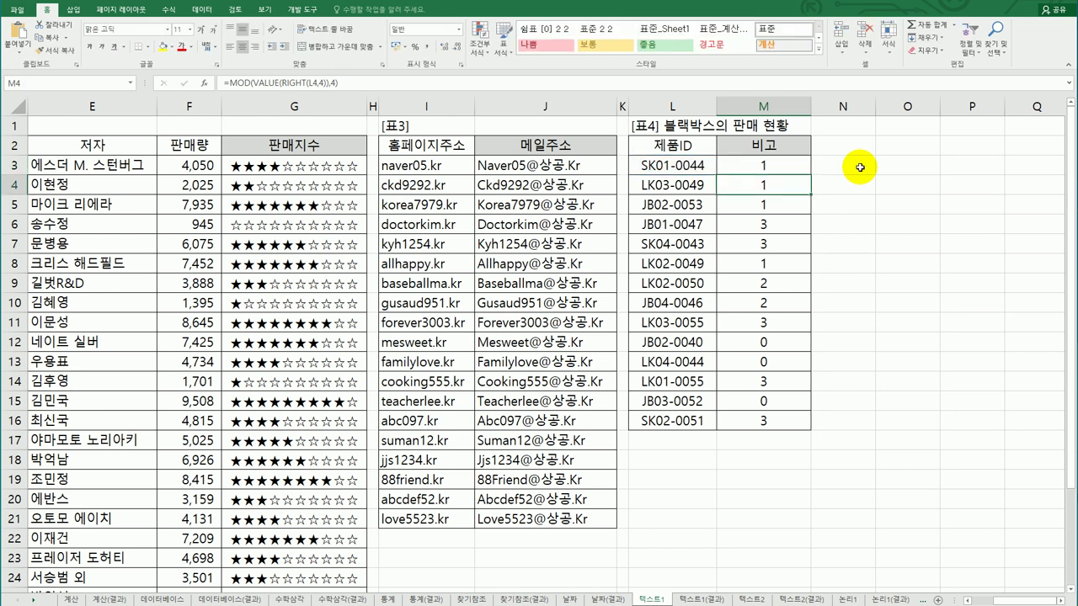
pyautogui.click(795, 171)
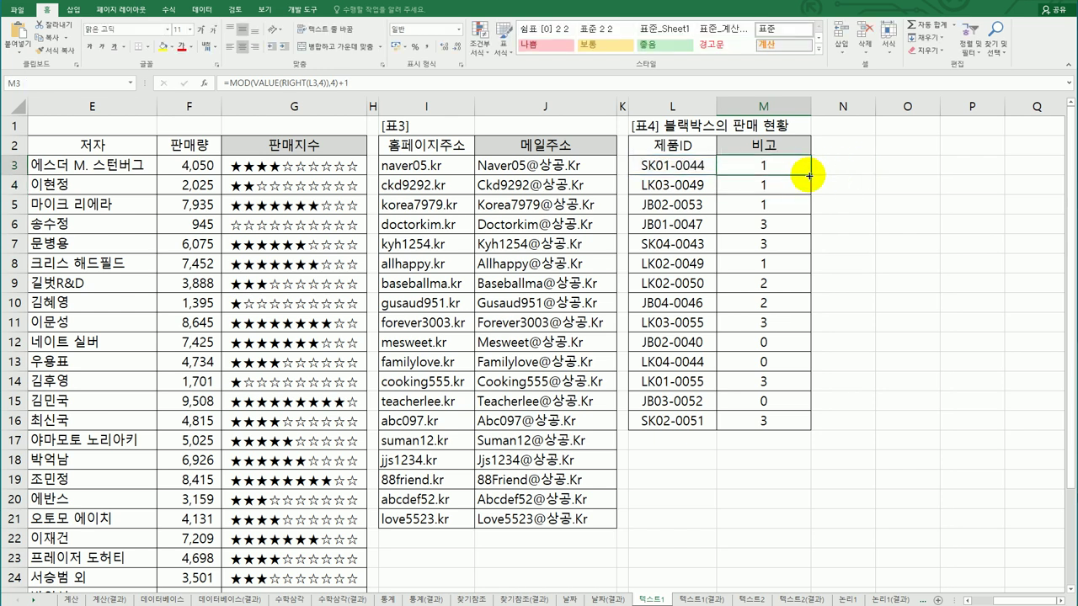
pyautogui.doubleClick(809, 176)
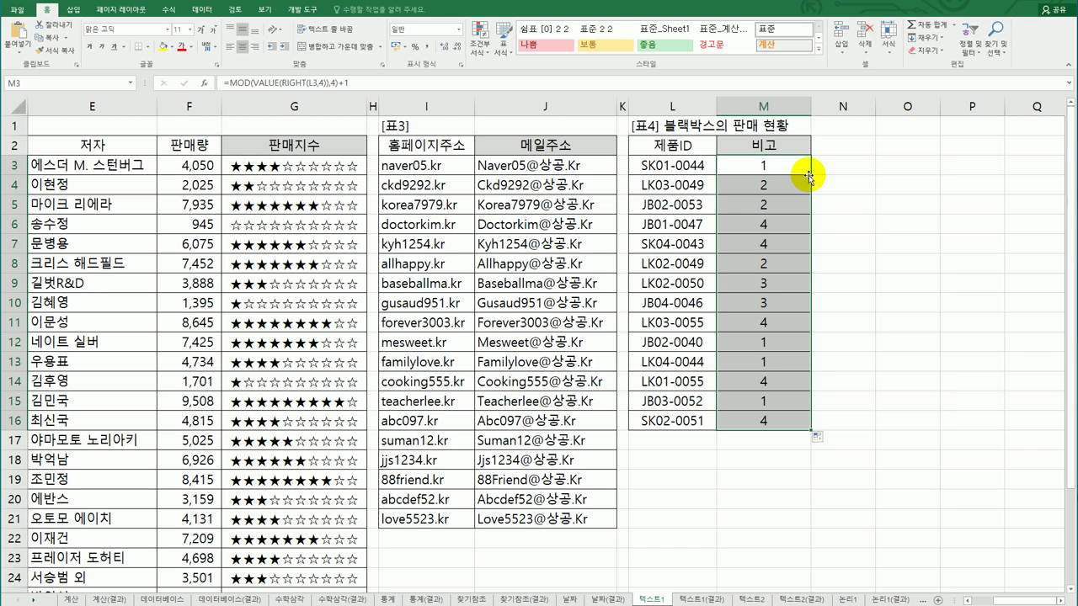
# Wrap M3's MOD formula in CHOOSE as its index number and open the function arguments dialog for CHOOSE.
pyautogui.click(784, 167)
pyautogui.doubleClick(788, 166)
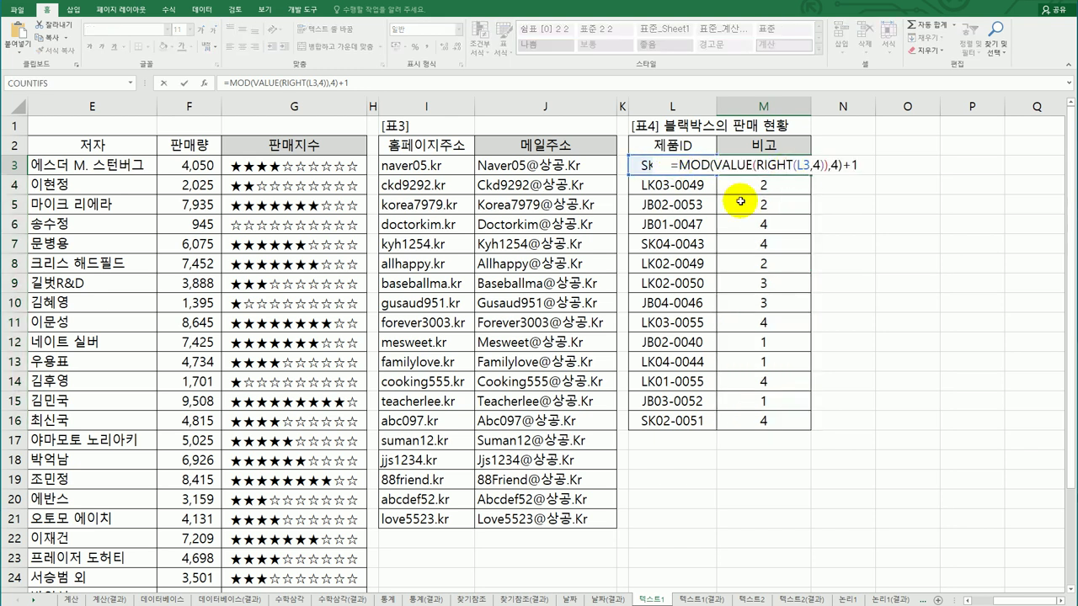
pyautogui.write('choo')
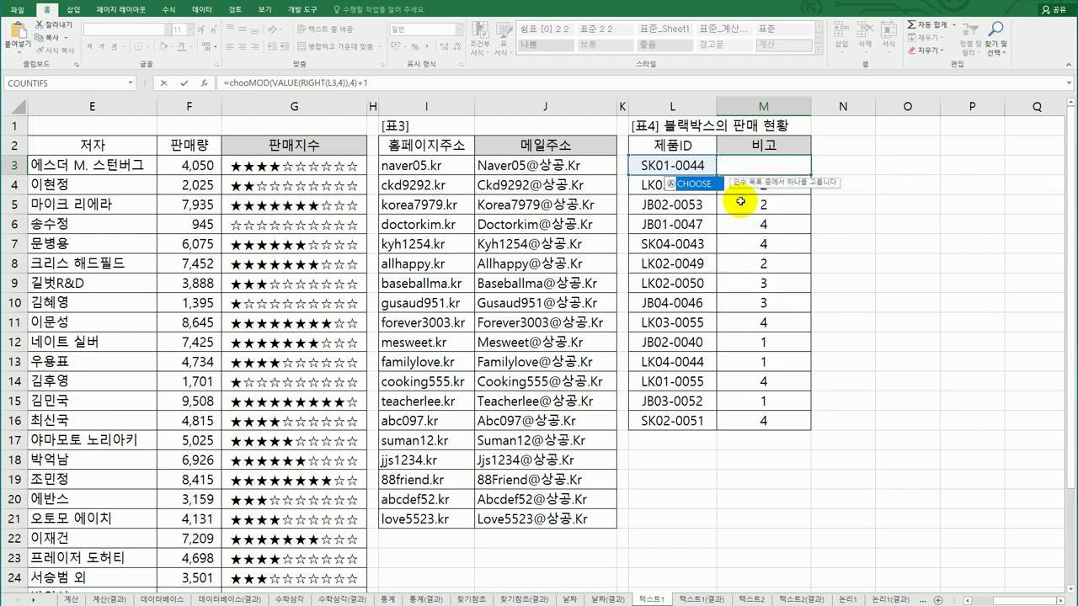
pyautogui.press('Tab')
pyautogui.click(669, 165)
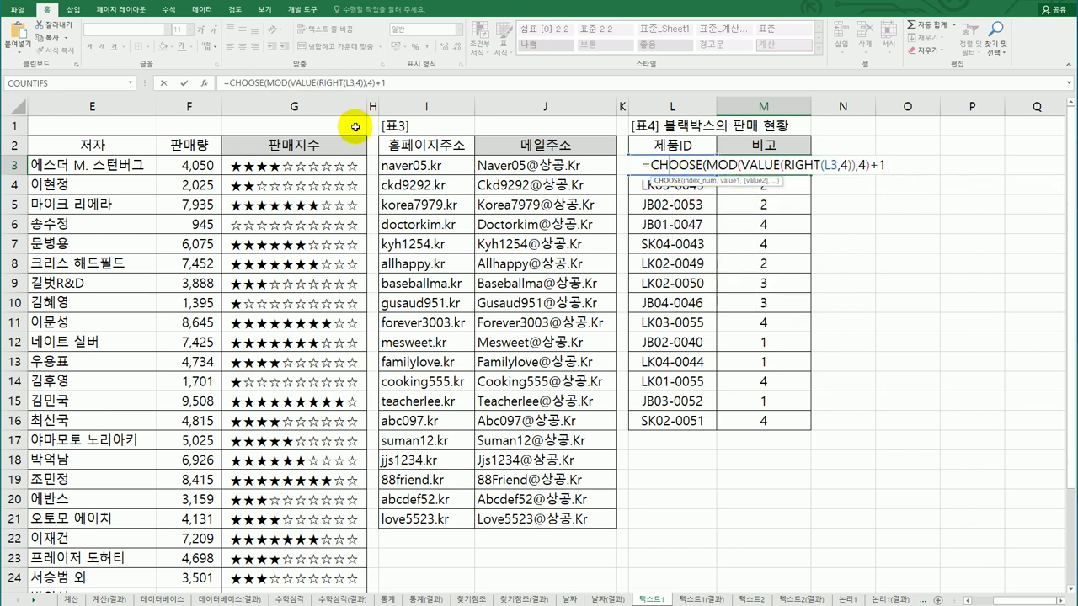
pyautogui.click(204, 84)
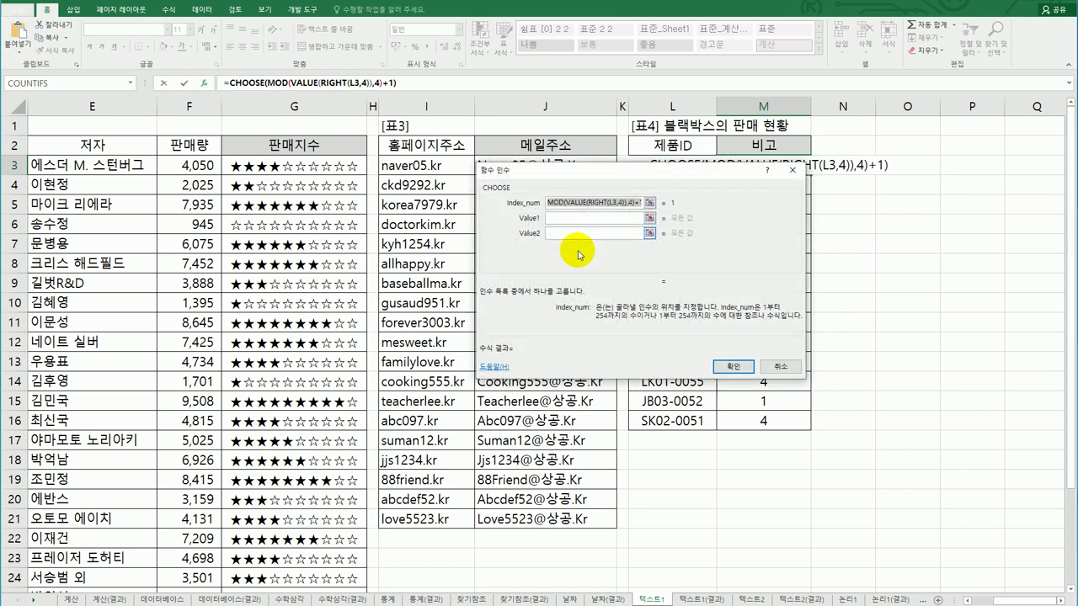
# Set CHOOSE's Value1 to 수동녹화 and Value2 to 수시/충격감지.
pyautogui.click(581, 219)
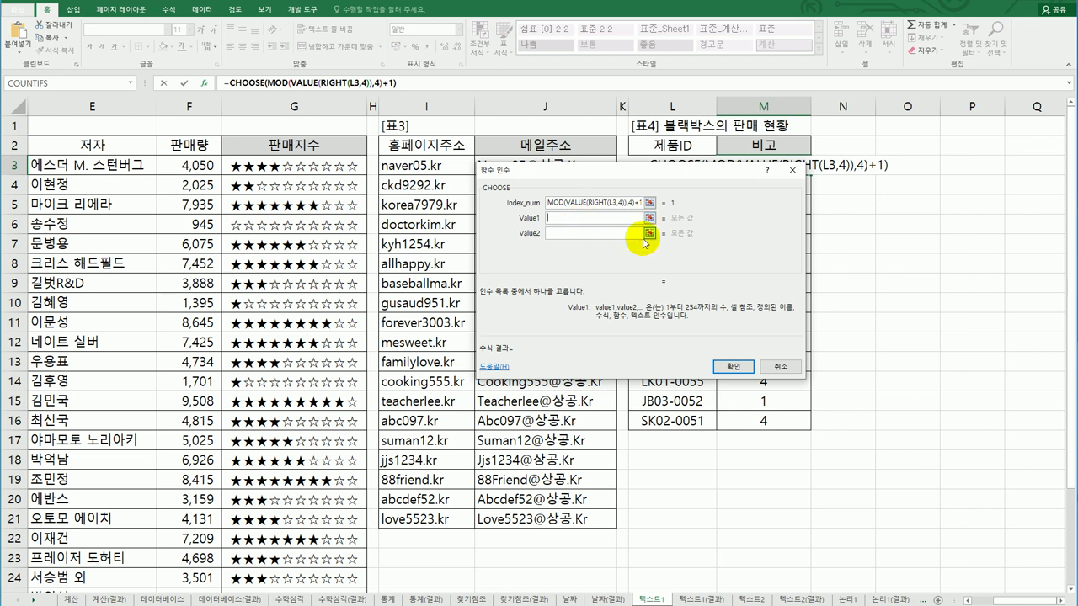
pyautogui.write('tn')
pyautogui.press('BackSpace')
pyautogui.press('BackSpace')
pyautogui.write('수')
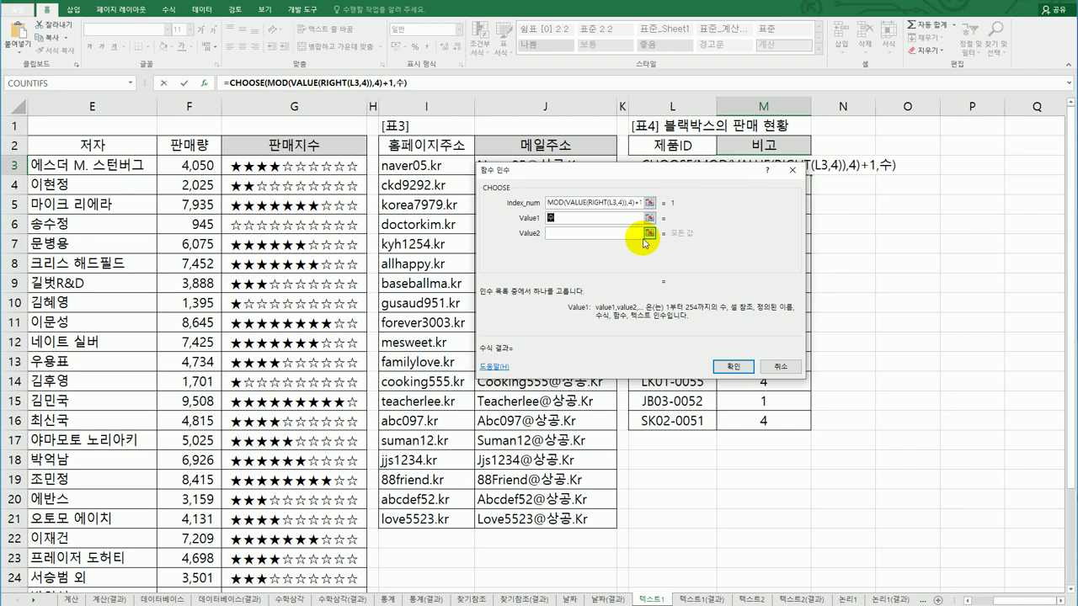
pyautogui.write('동녹화')
pyautogui.press('Tab')
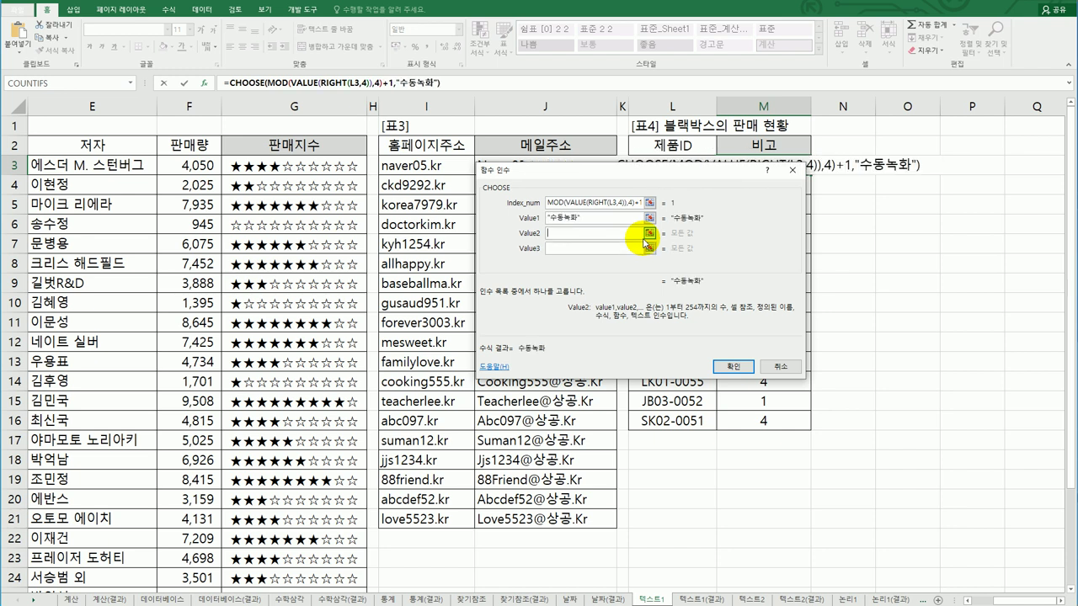
pyautogui.write('수')
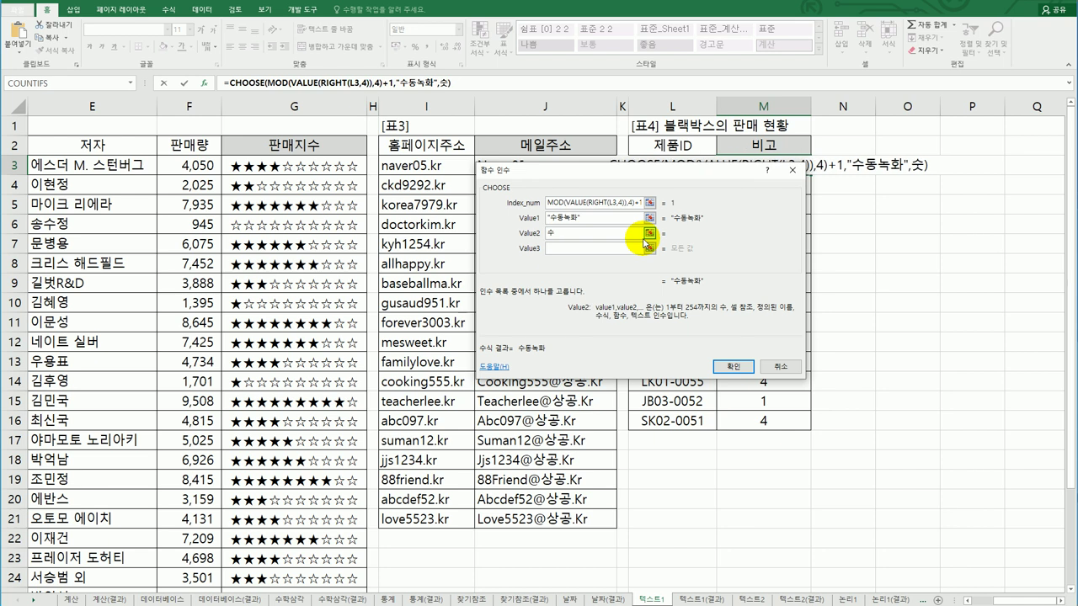
pyautogui.write('시/출겨')
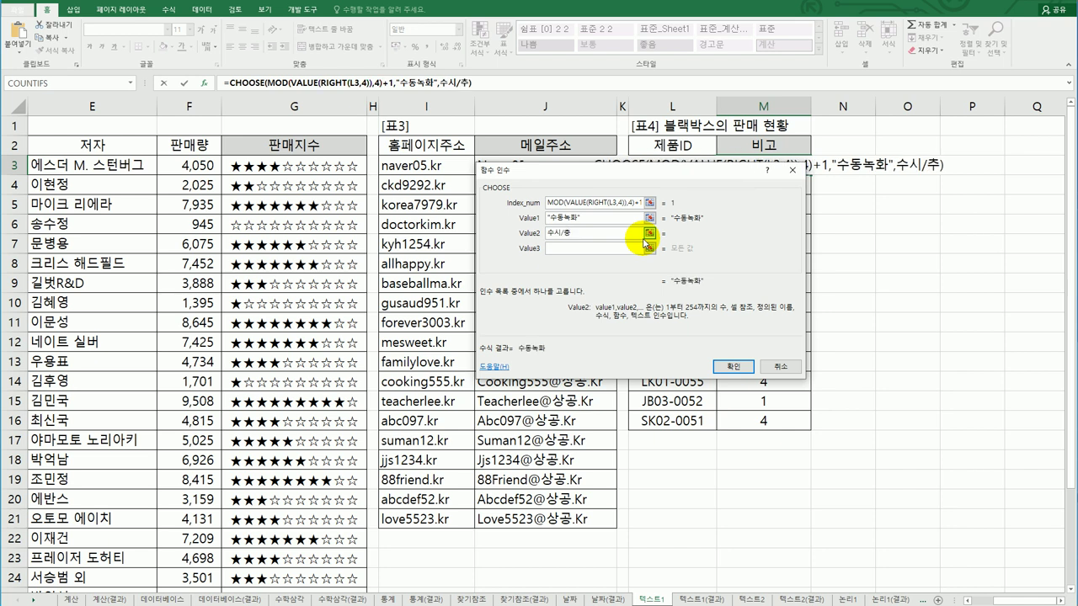
pyautogui.write('감지')
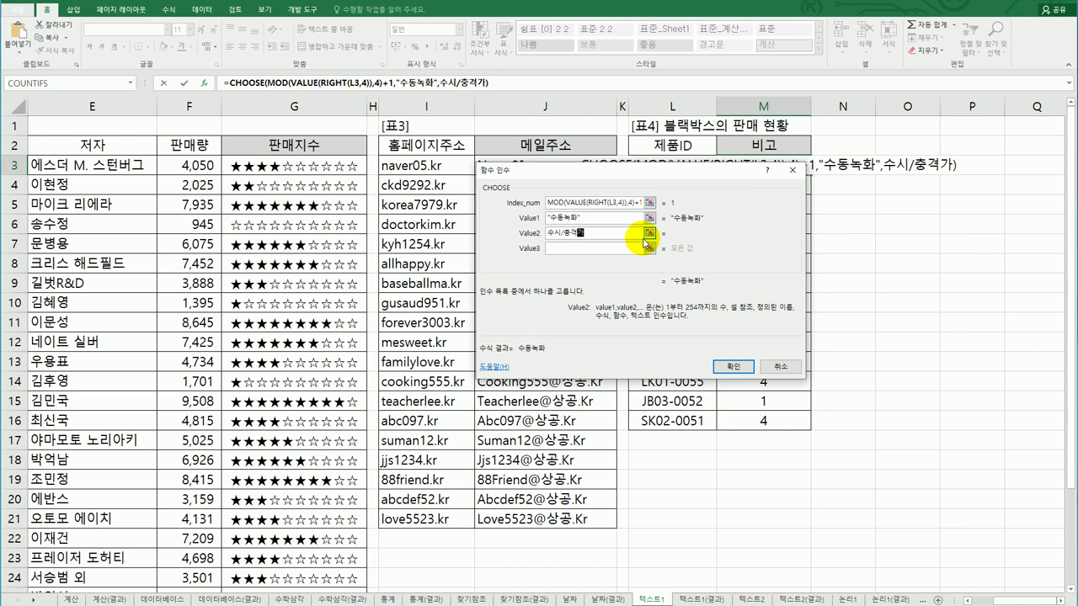
pyautogui.press('Tab')
# Set CHOOSE's Value3 to 충격감지 and Value4 to 수시감지.
pyautogui.write('추격감지')
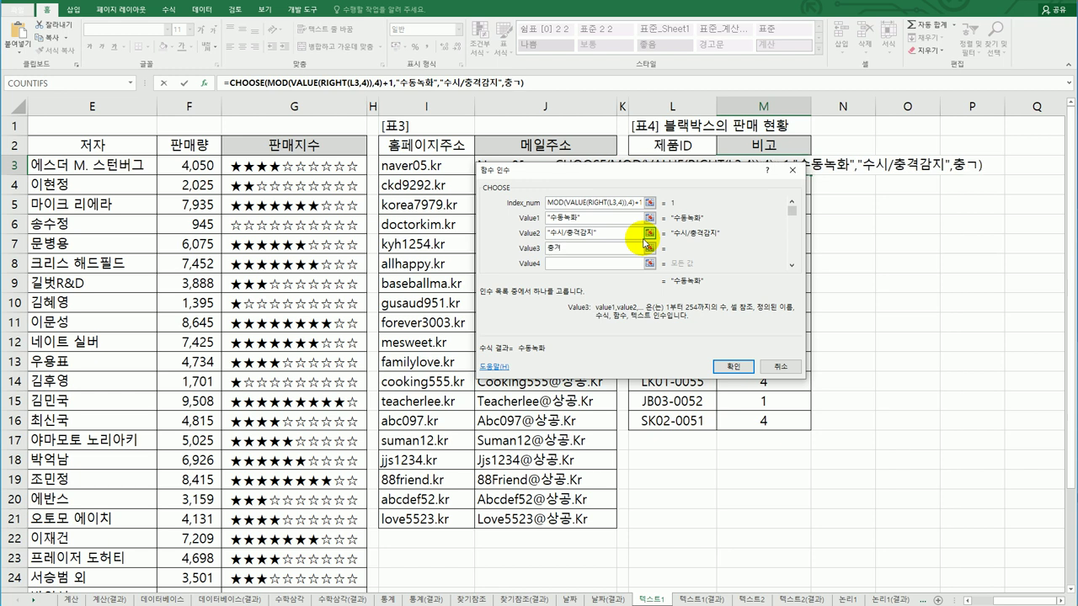
pyautogui.press('Tab')
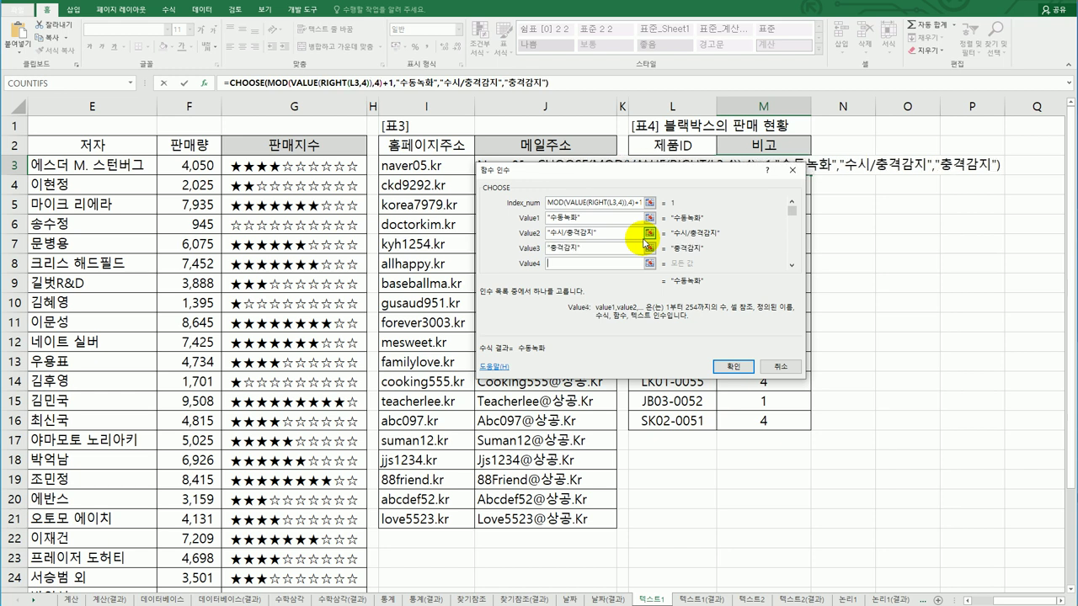
pyautogui.write('수시감지')
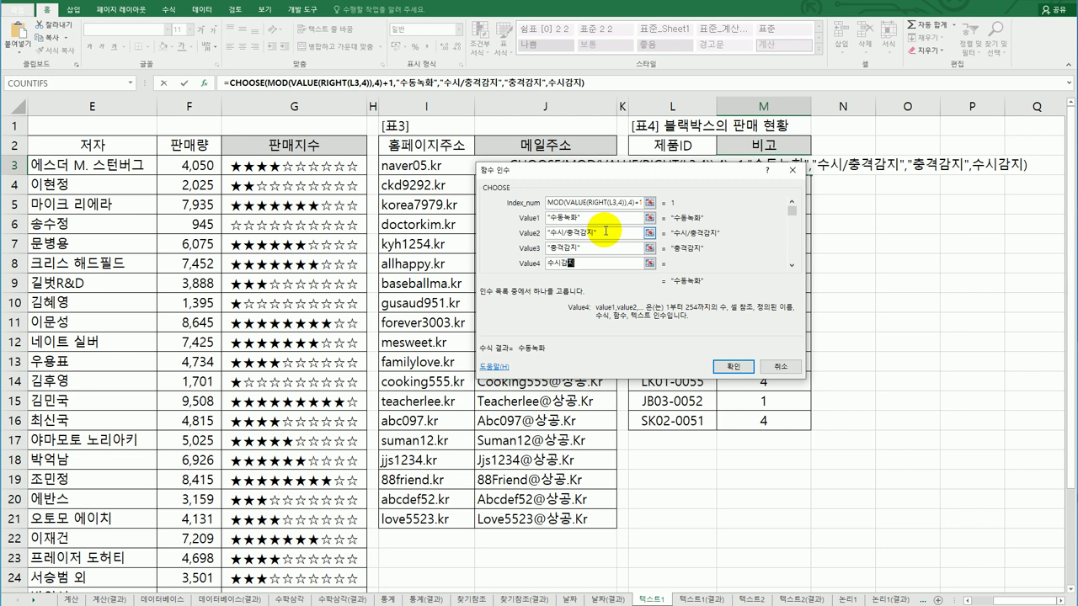
pyautogui.write('수시감지')
pyautogui.click(595, 266)
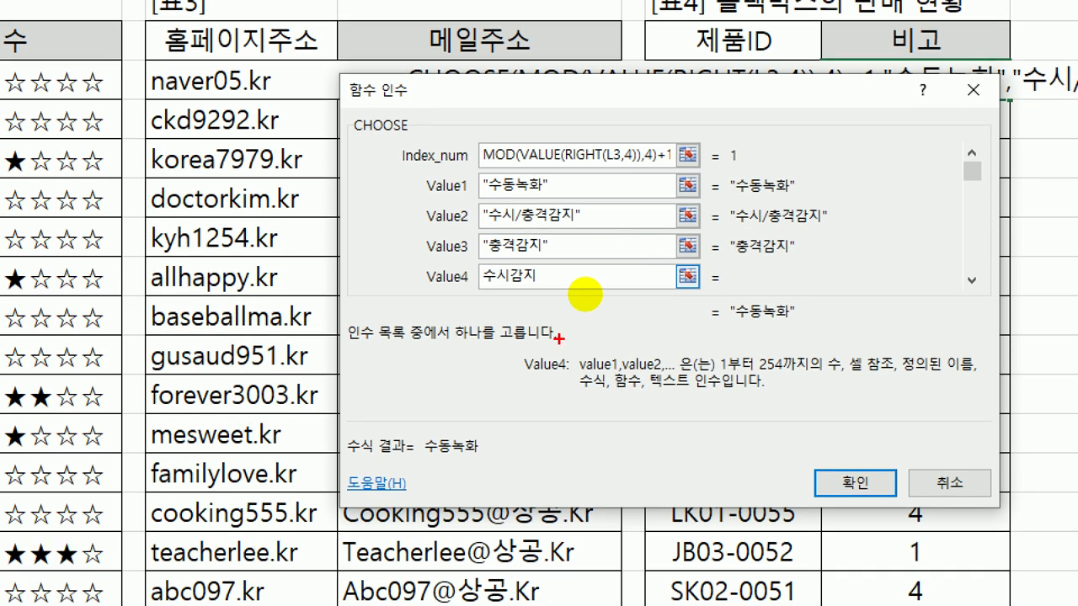
pyautogui.moveTo(567, 165); pyautogui.dragTo(624, 166)
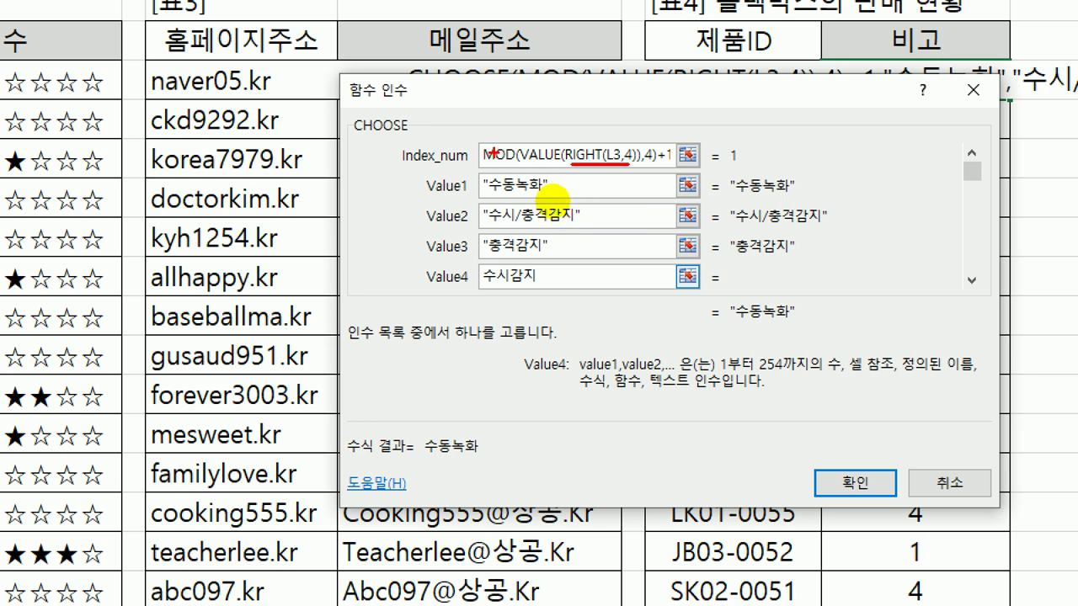
pyautogui.moveTo(539, 133); pyautogui.dragTo(569, 122)
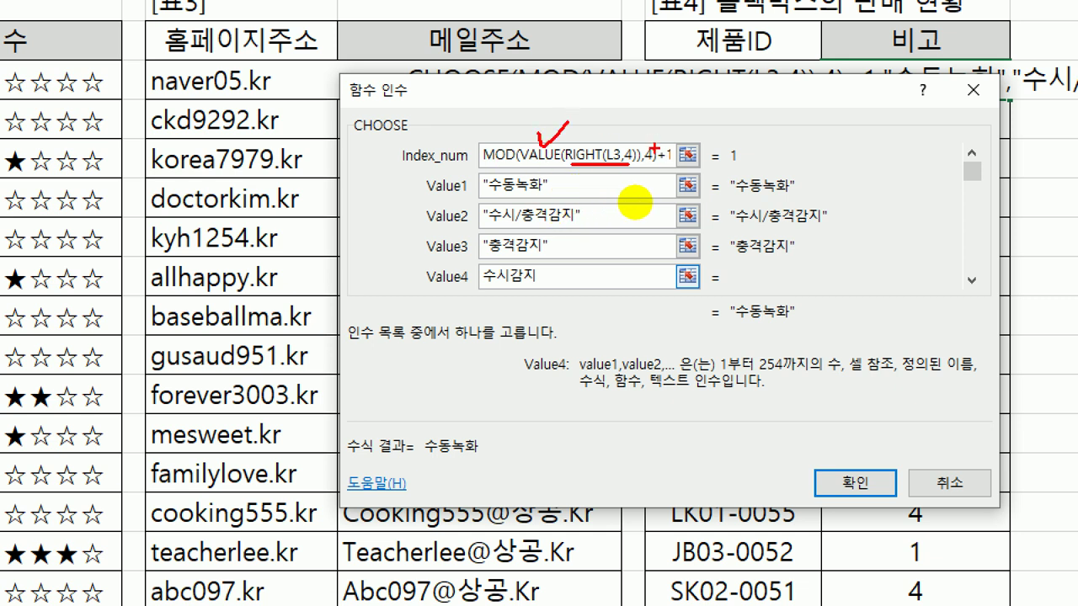
pyautogui.moveTo(643, 130)
pyautogui.mouseDown()
pyautogui.moveTo(704, 110)
pyautogui.moveTo(695, 88)
pyautogui.mouseUp()
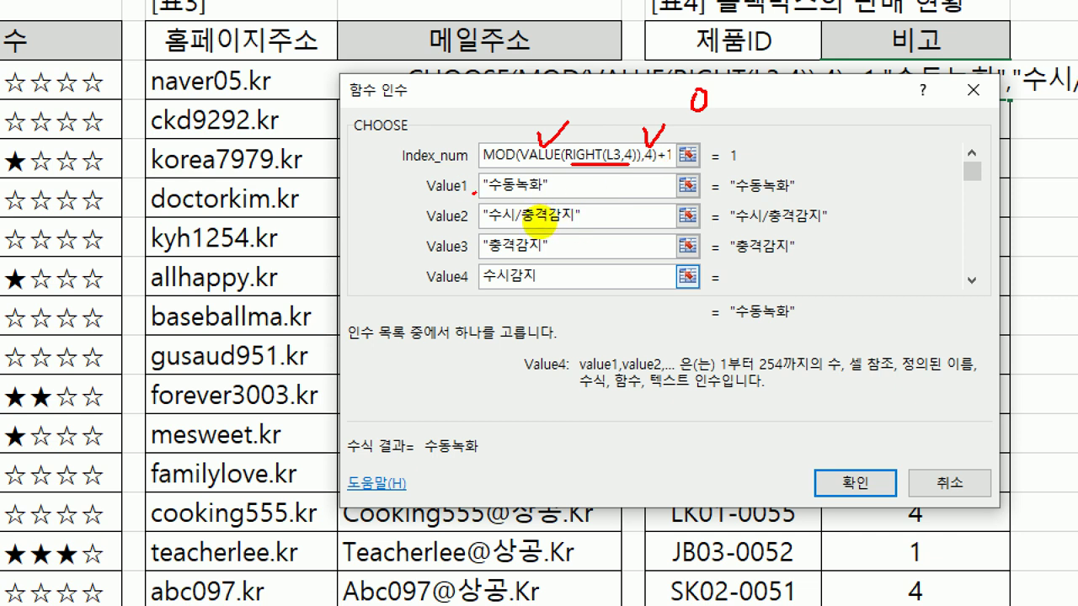
pyautogui.moveTo(468, 176)
pyautogui.mouseDown()
pyautogui.moveTo(450, 187)
pyautogui.moveTo(470, 177)
pyautogui.mouseUp()
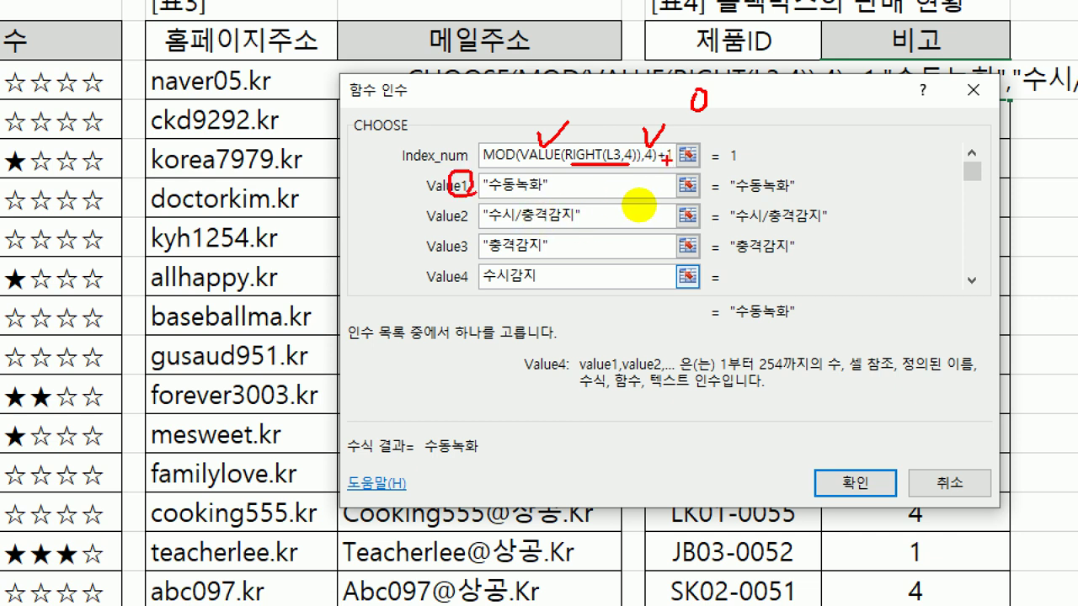
pyautogui.moveTo(662, 165); pyautogui.dragTo(679, 164)
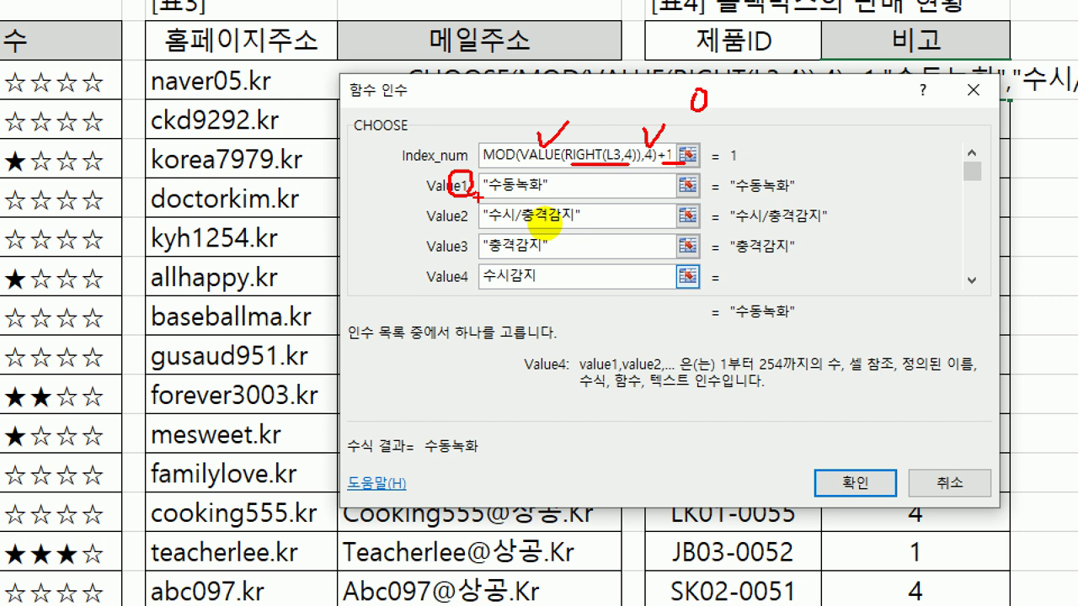
pyautogui.moveTo(482, 197); pyautogui.dragTo(554, 195)
pyautogui.moveTo(619, 187)
pyautogui.mouseDown()
pyautogui.moveTo(619, 294)
pyautogui.moveTo(647, 268)
pyautogui.mouseUp()
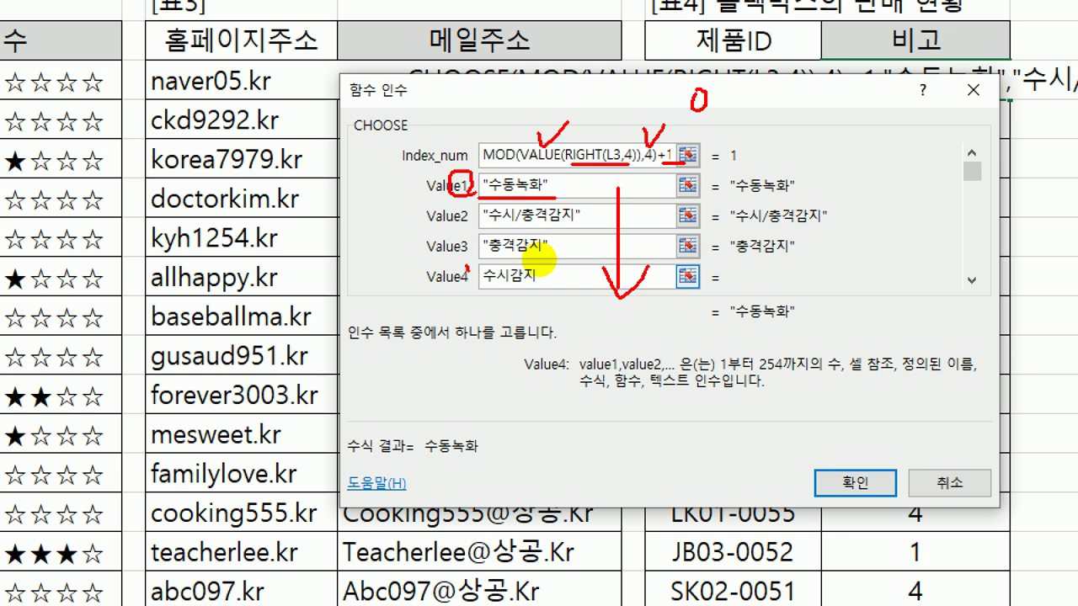
pyautogui.moveTo(470, 263); pyautogui.dragTo(472, 271)
pyautogui.moveTo(476, 263); pyautogui.dragTo(479, 271)
pyautogui.moveTo(551, 267); pyautogui.dragTo(560, 274)
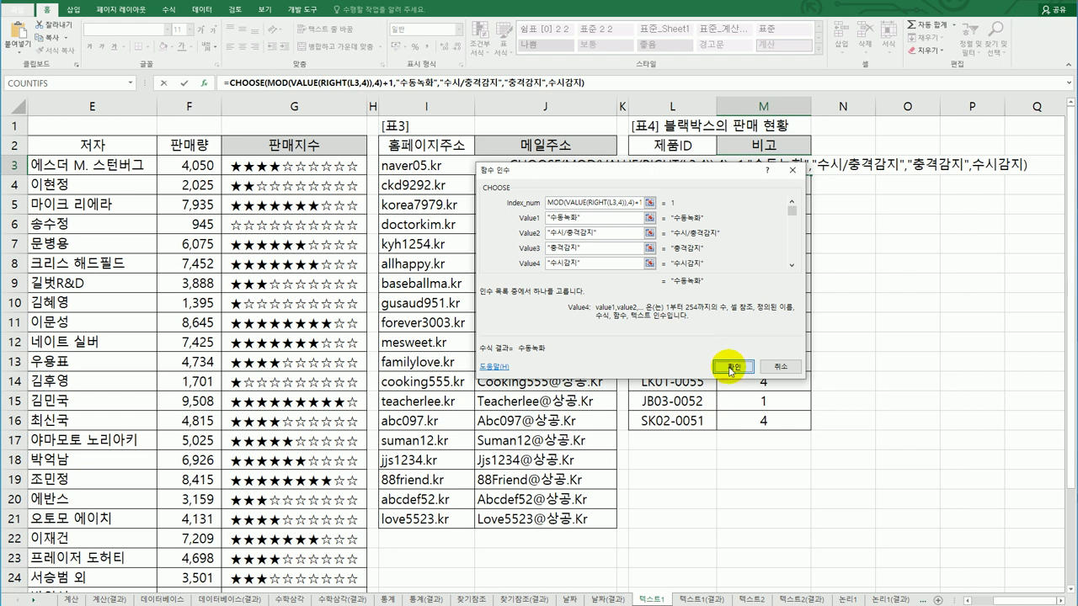
# Accept the CHOOSE arguments in M3 and fill the formula down 표4's 비고 column.
pyautogui.click(728, 364)
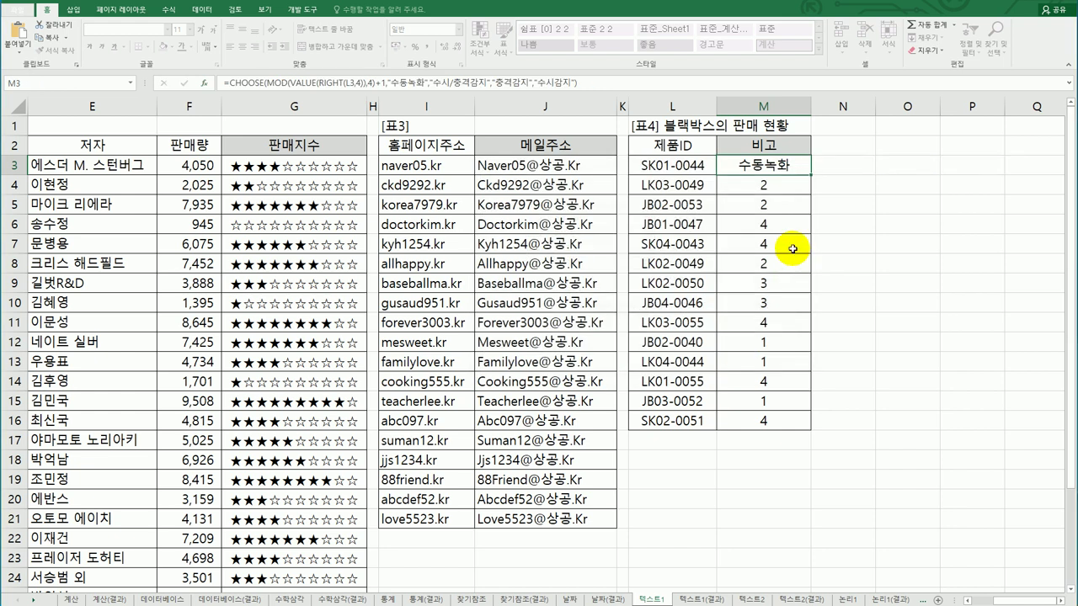
pyautogui.doubleClick(813, 176)
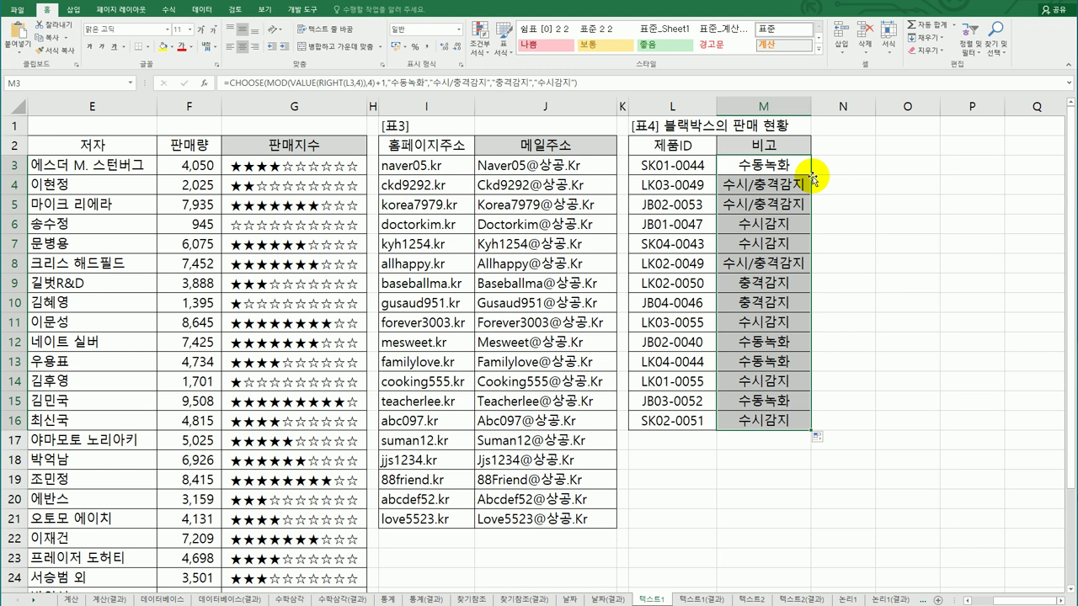
# Look at the 텍스트1(결과) sheet and open the 텍스트2 sheet at G3, the first 포인트점수 cell of 표1.
pyautogui.click(710, 598)
pyautogui.moveTo(993, 592)
pyautogui.mouseDown()
pyautogui.moveTo(971, 600)
pyautogui.moveTo(991, 602)
pyautogui.mouseUp()
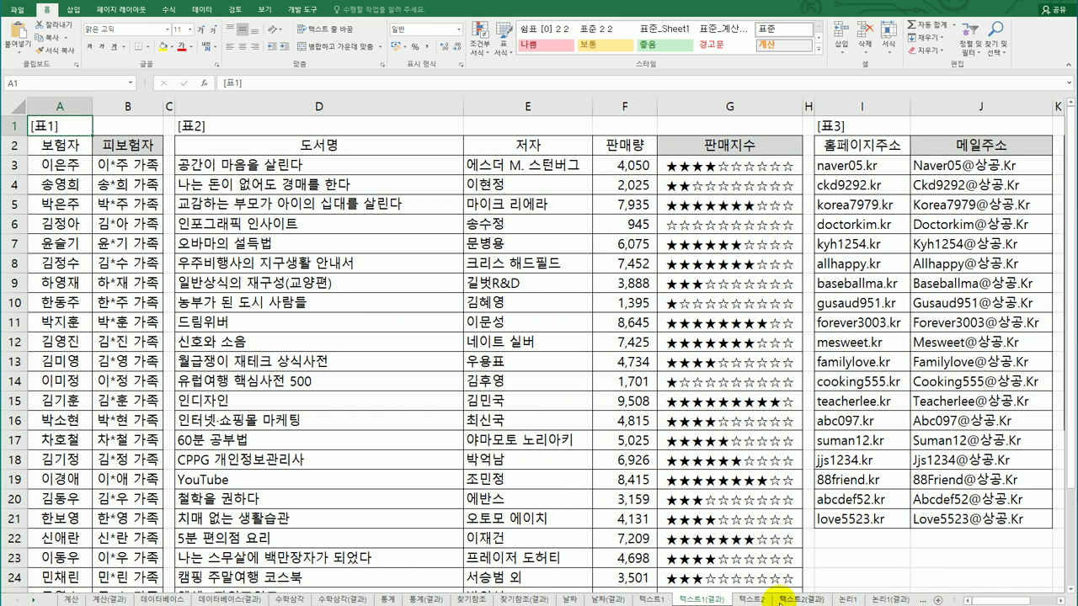
pyautogui.click(752, 598)
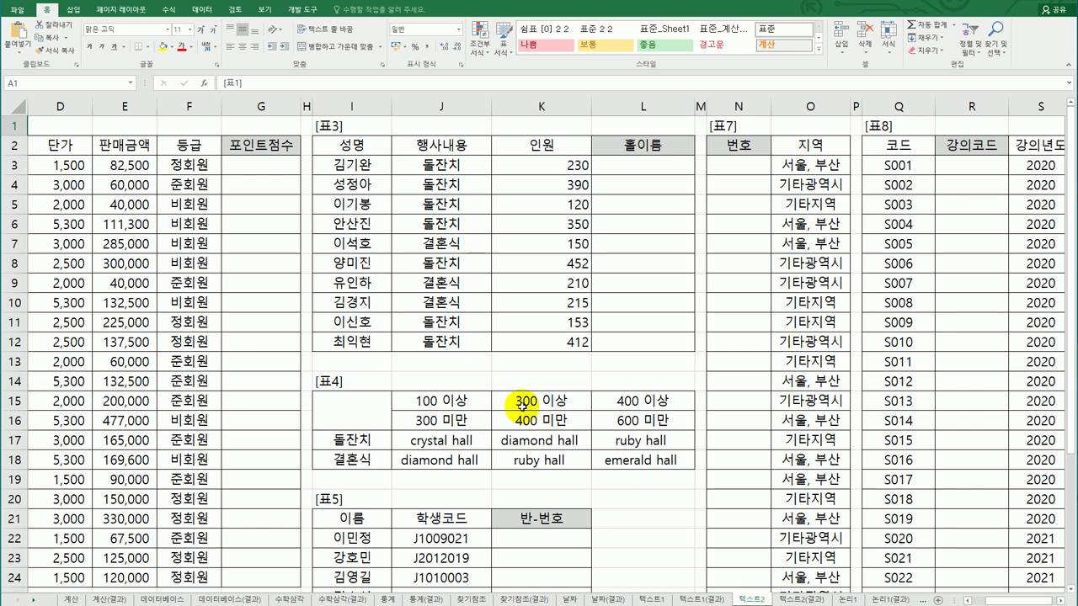
pyautogui.click(254, 165)
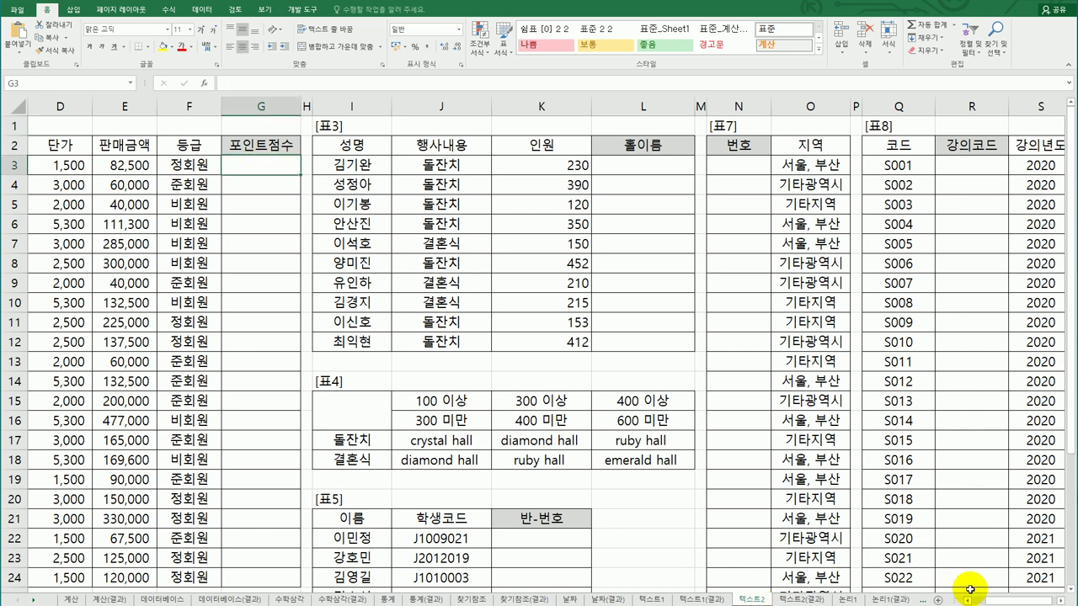
pyautogui.moveTo(970, 599); pyautogui.dragTo(958, 599)
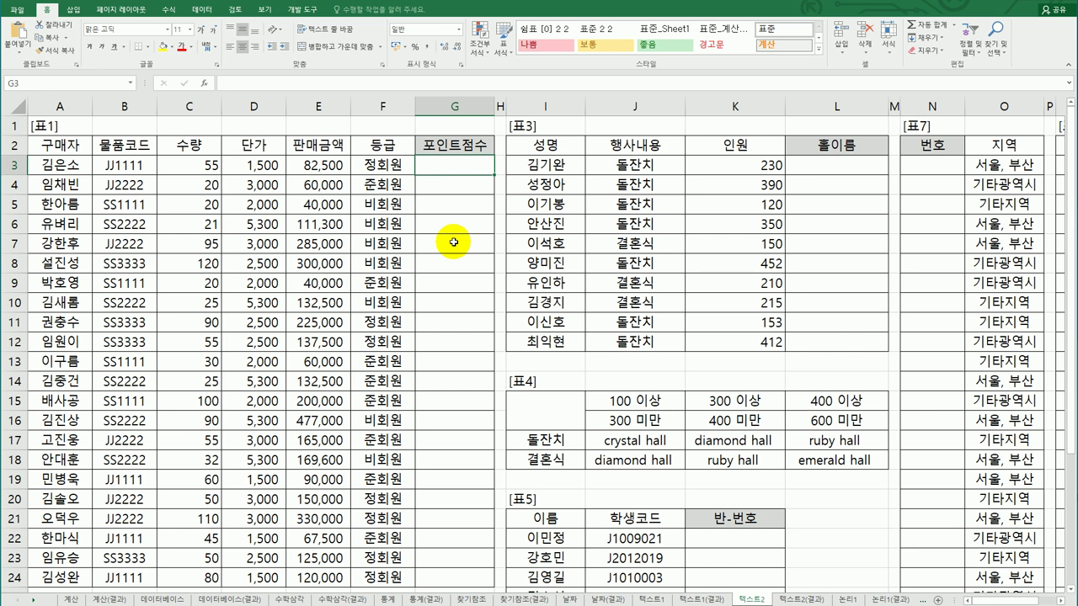
pyautogui.click(320, 165)
pyautogui.click(421, 164)
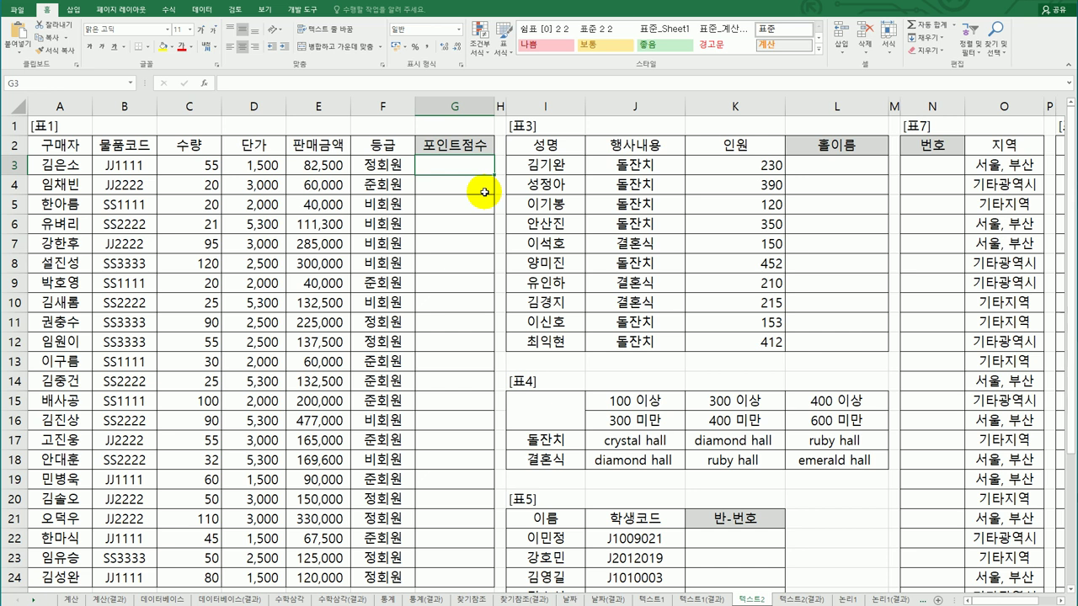
# Examine the quantity thresholds, membership grades and rates in the 표2 할인율표, and return to G3 in 표1.
pyautogui.scroll(-2, 485, 193)
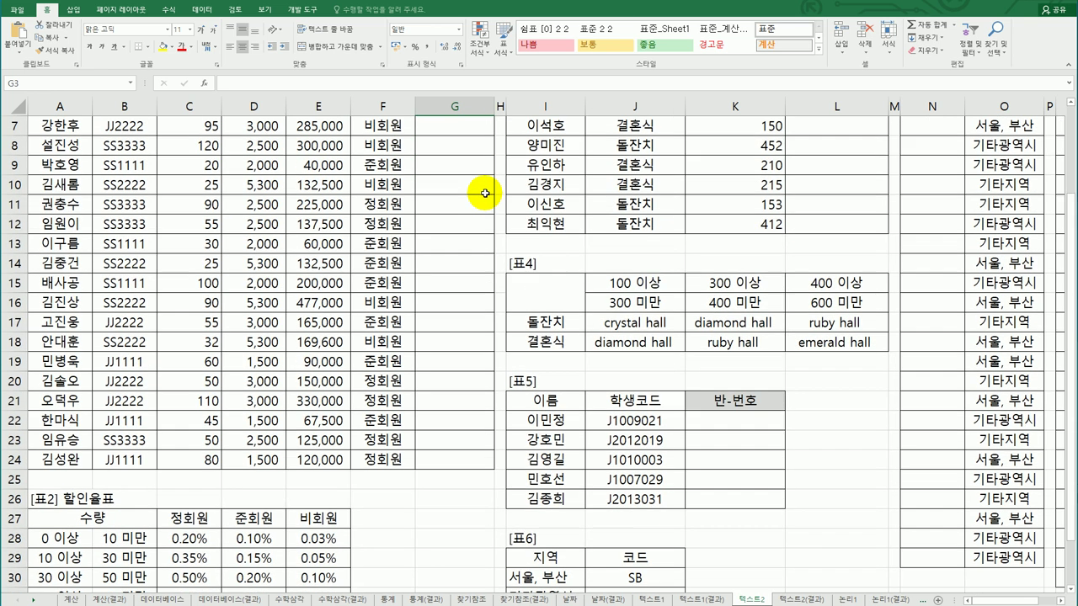
pyautogui.scroll(-2, 485, 193)
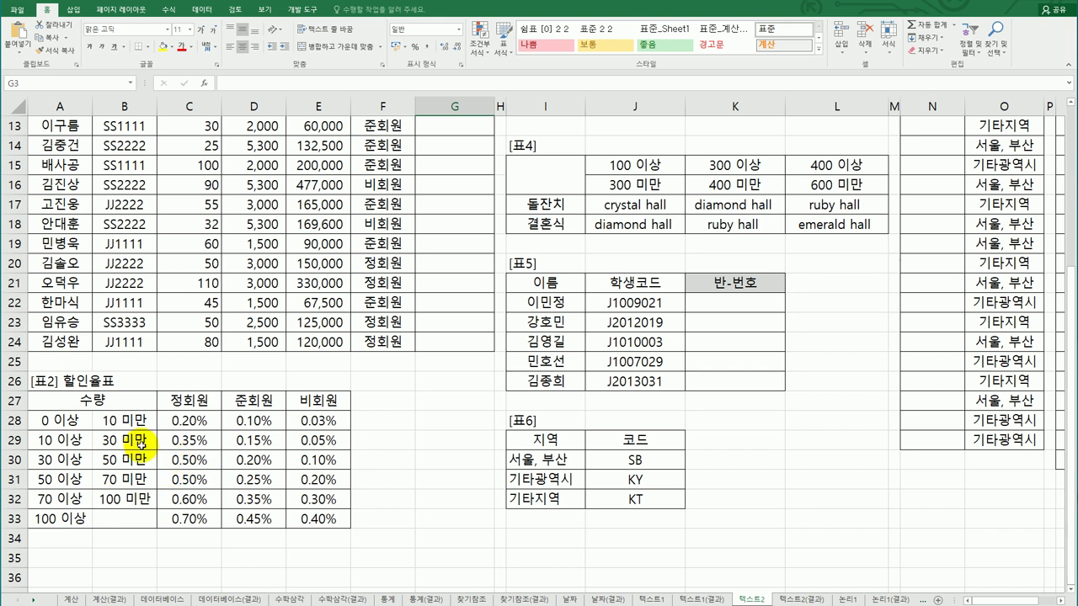
pyautogui.moveTo(71, 420); pyautogui.dragTo(74, 522)
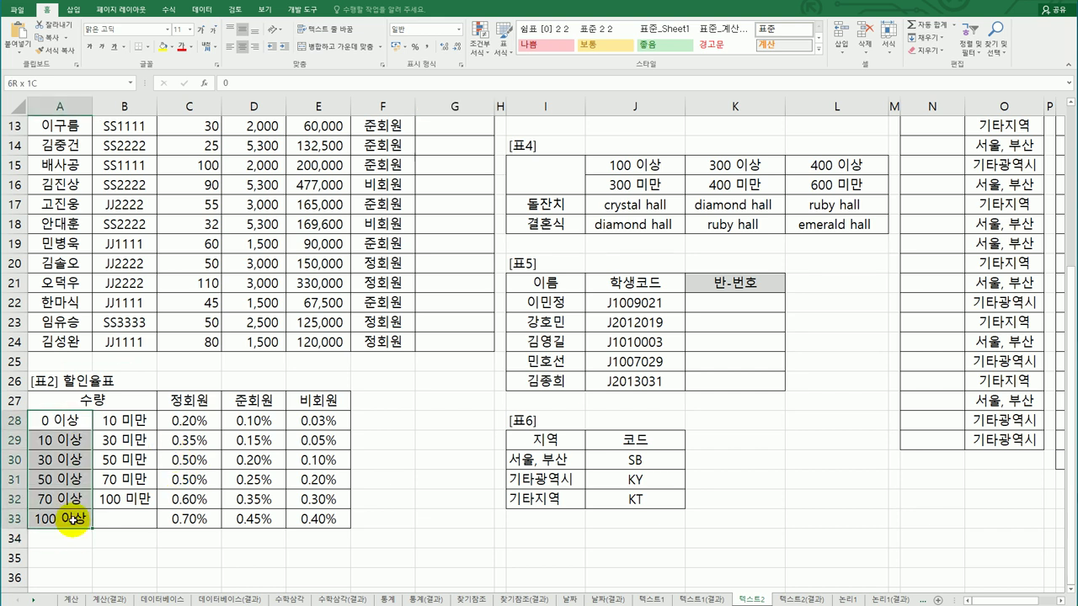
pyautogui.click(180, 401)
pyautogui.click(297, 400)
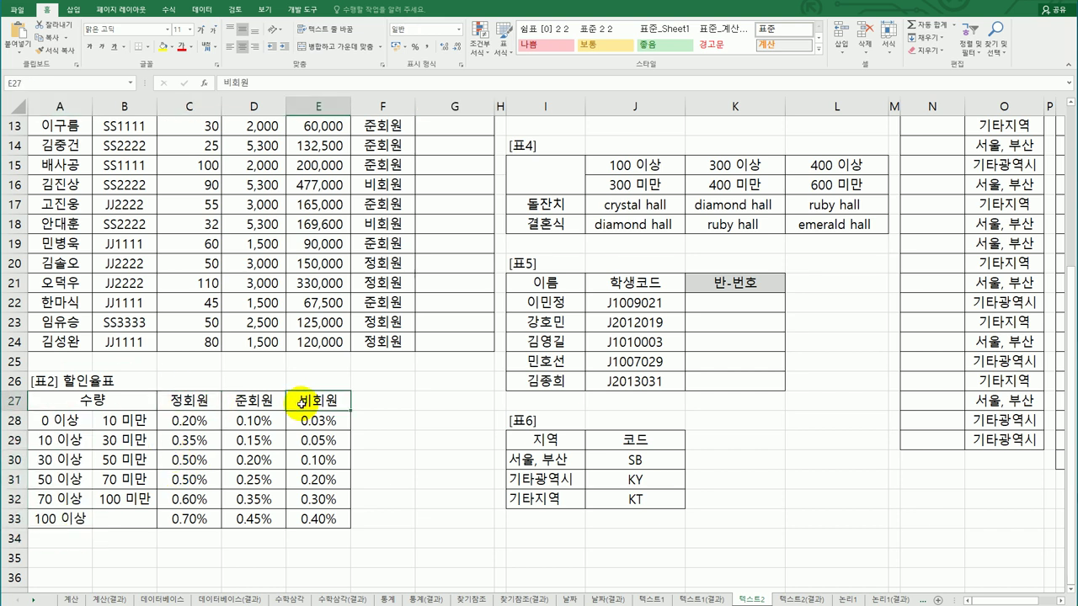
pyautogui.moveTo(213, 418); pyautogui.dragTo(313, 513)
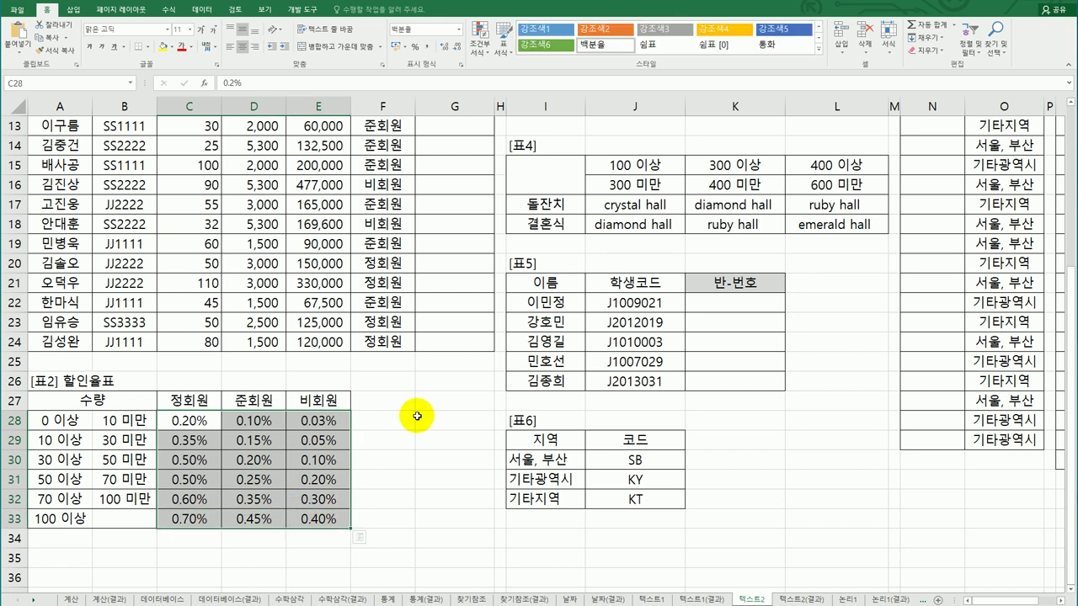
pyautogui.scroll(4, 417, 416)
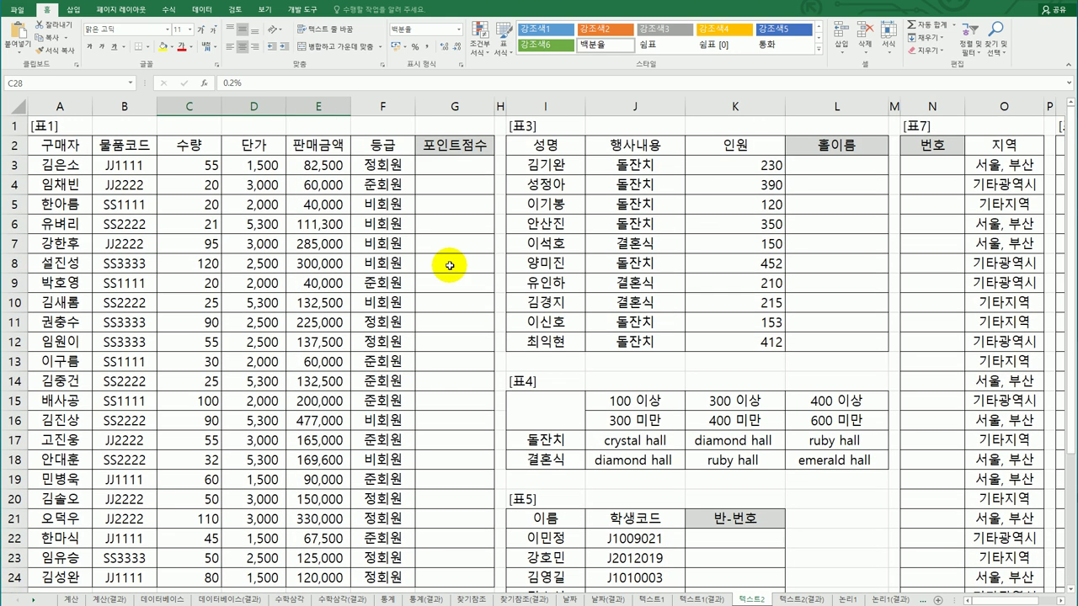
pyautogui.click(463, 166)
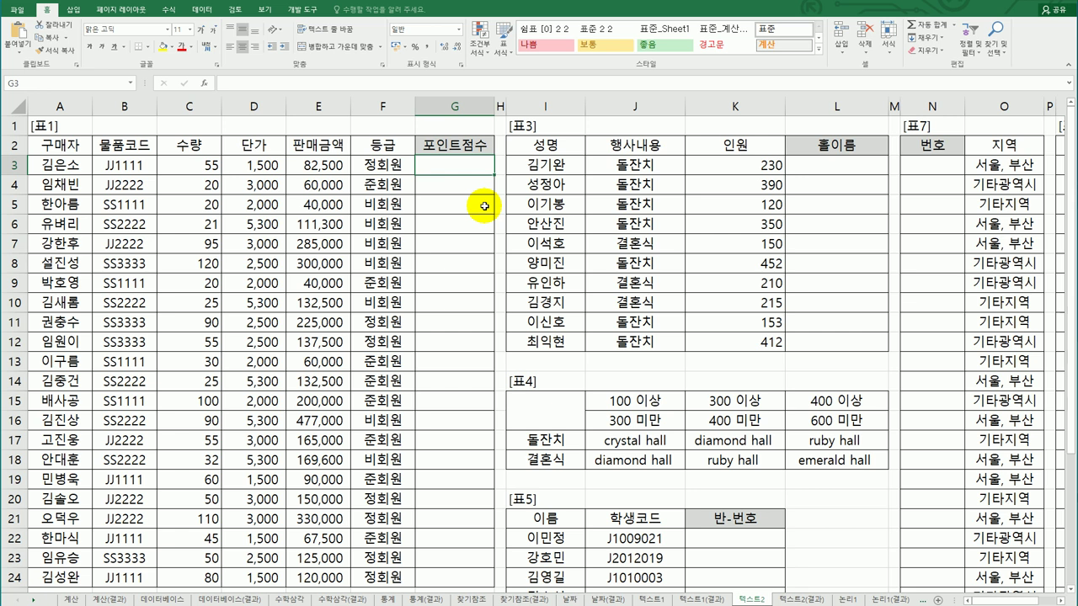
# Start a VLOOKUP formula in G3 with the quantity in C3 as its lookup value.
pyautogui.write('=')
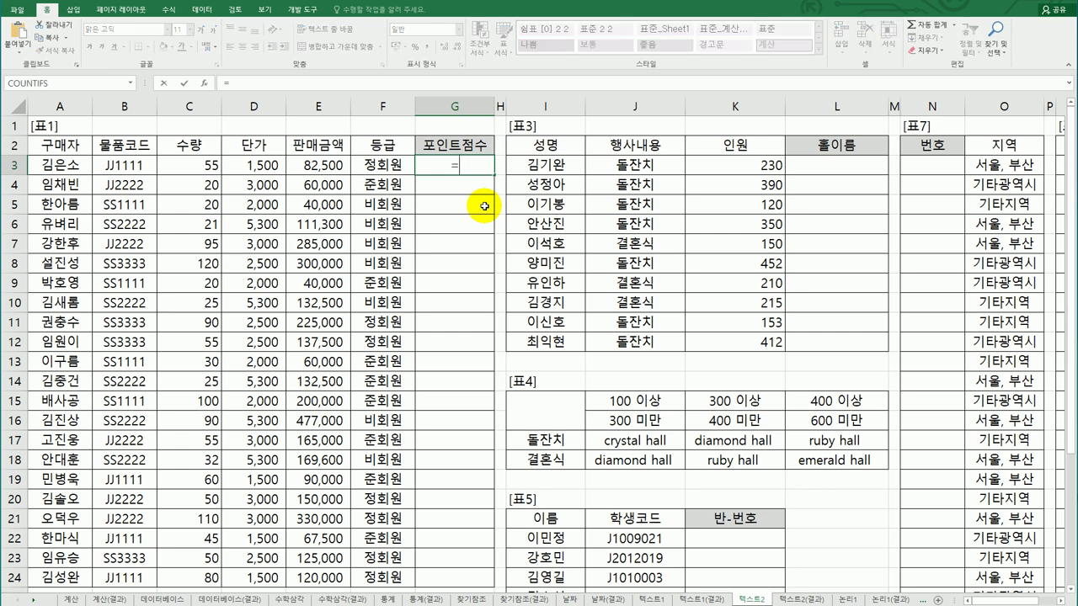
pyautogui.write('vlo')
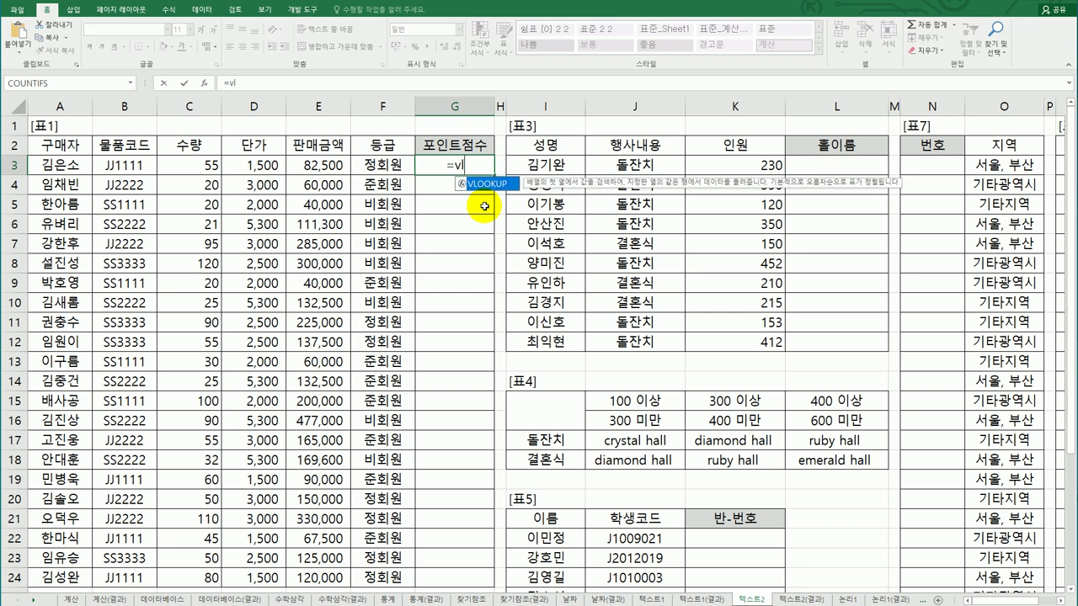
pyautogui.press('Tab')
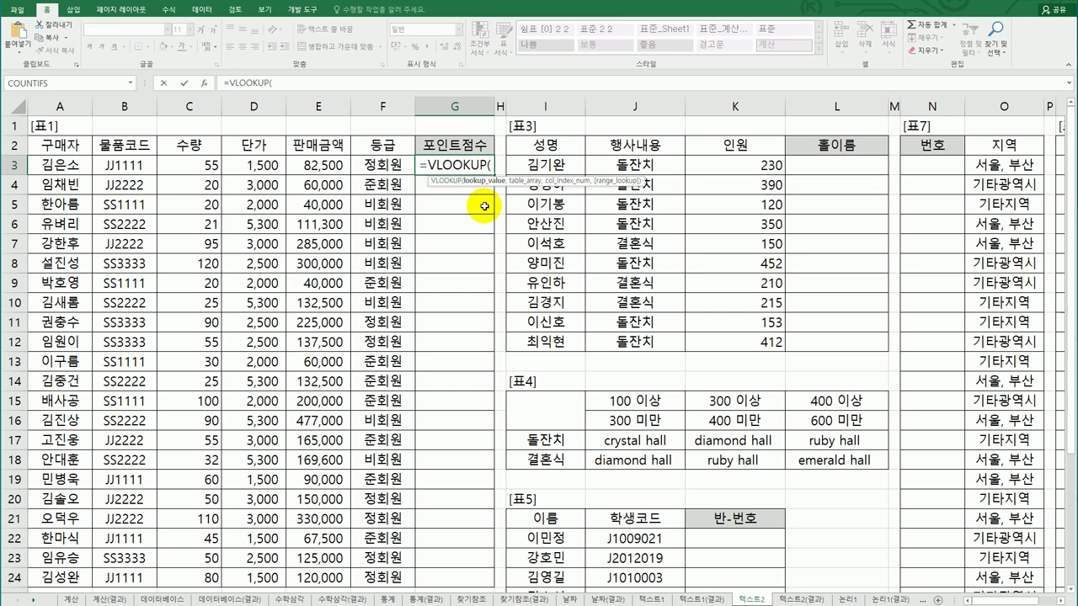
pyautogui.click(208, 165)
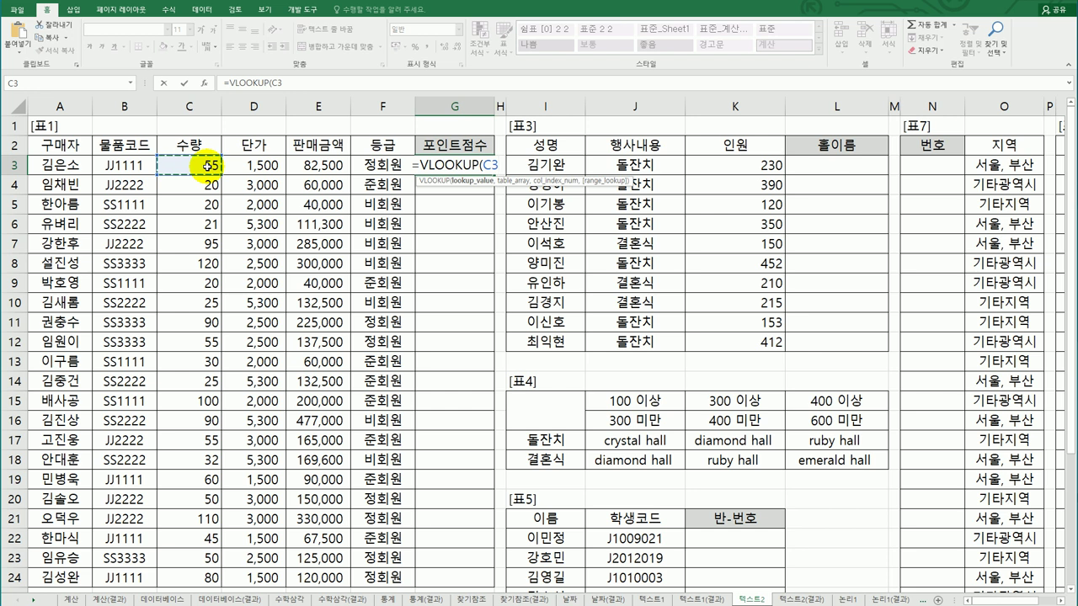
pyautogui.write(',')
# Set VLOOKUP's table array to the 표2 할인율표 body as the absolute range $A$28:$E$33.
pyautogui.scroll(-4, 217, 337)
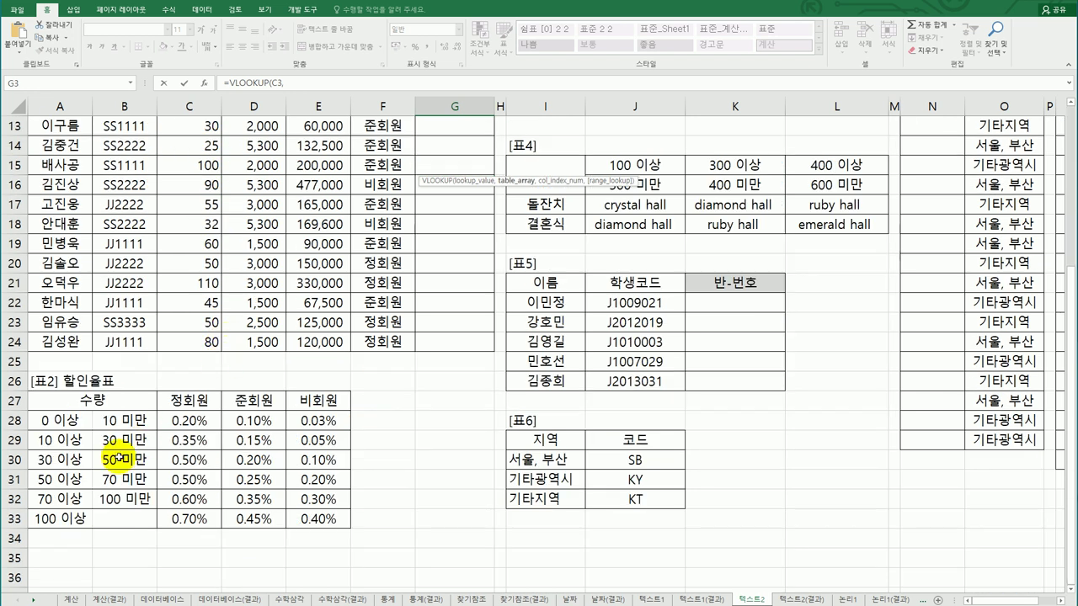
pyautogui.moveTo(72, 421); pyautogui.dragTo(303, 516)
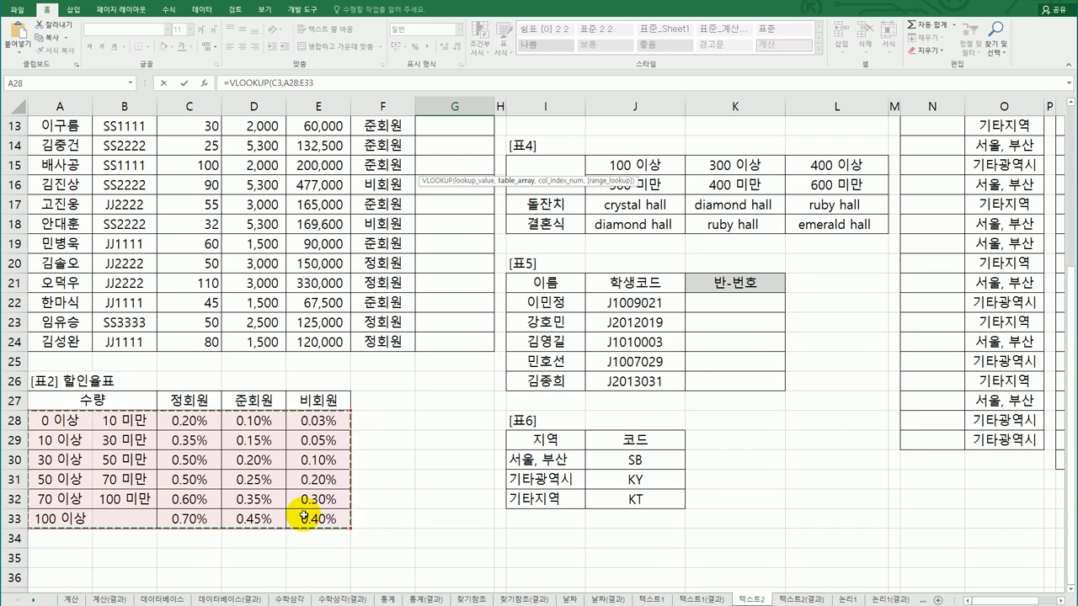
pyautogui.scroll(4, 303, 515)
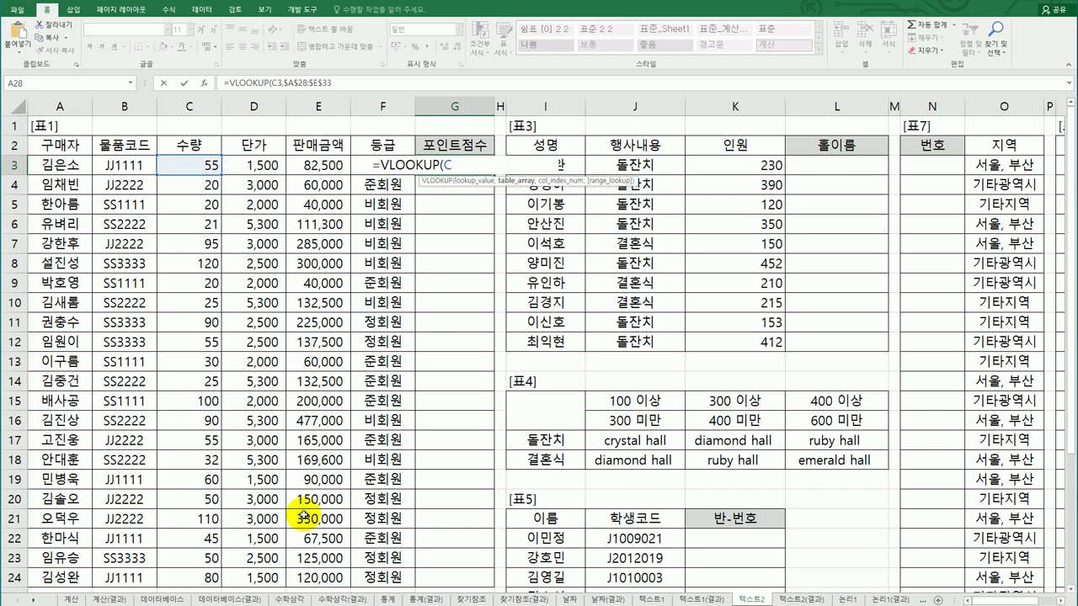
pyautogui.press('F4')
pyautogui.write(',')
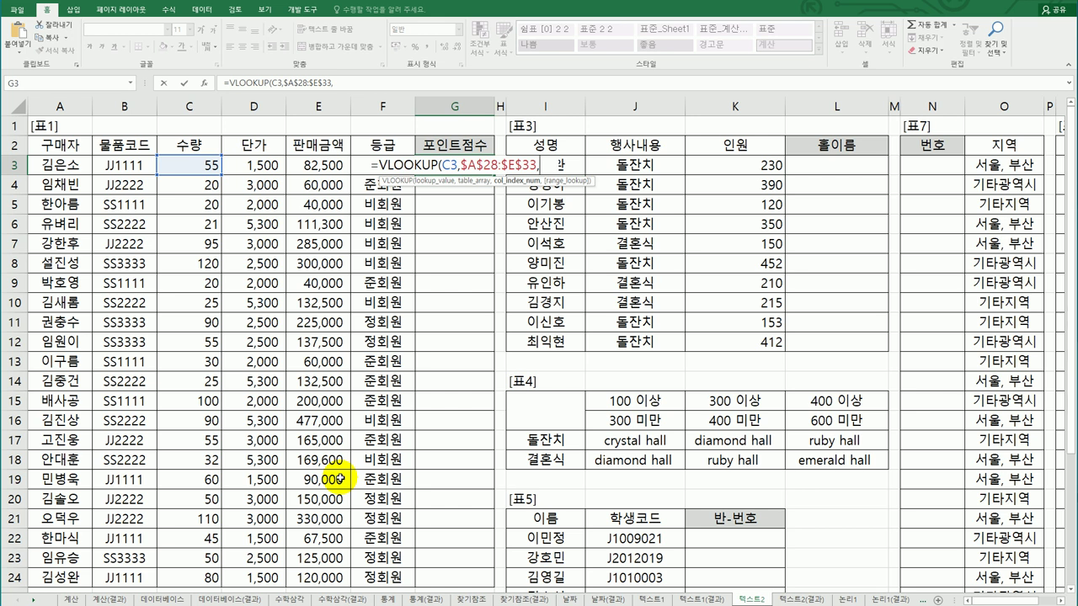
# Begin VLOOKUP's column index as 2+MATCH, with the grade in F3 as MATCH's lookup value.
pyautogui.scroll(-4, 340, 478)
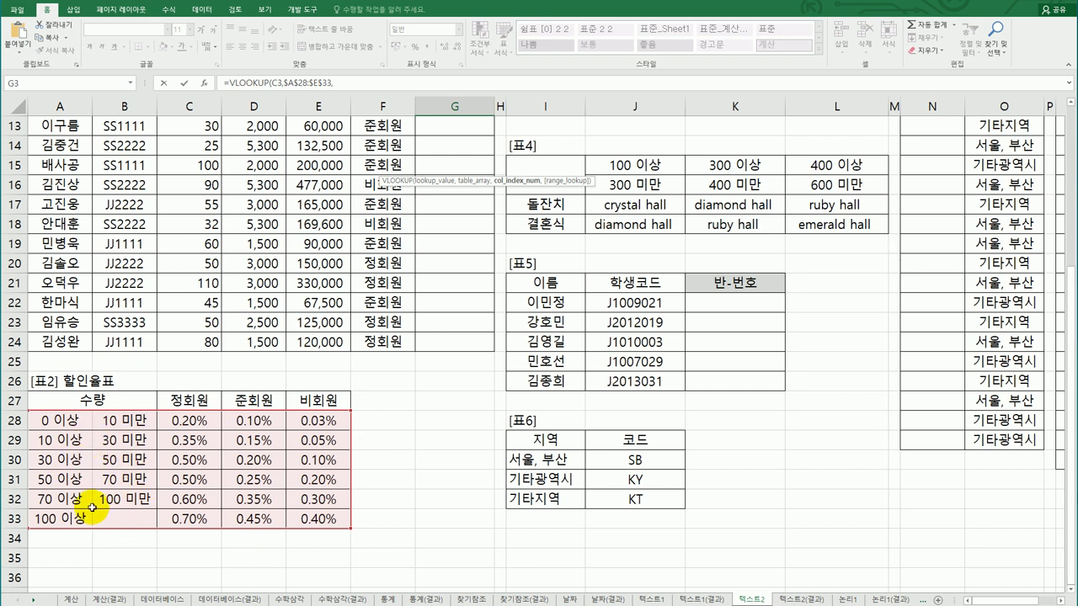
pyautogui.scroll(4, 92, 507)
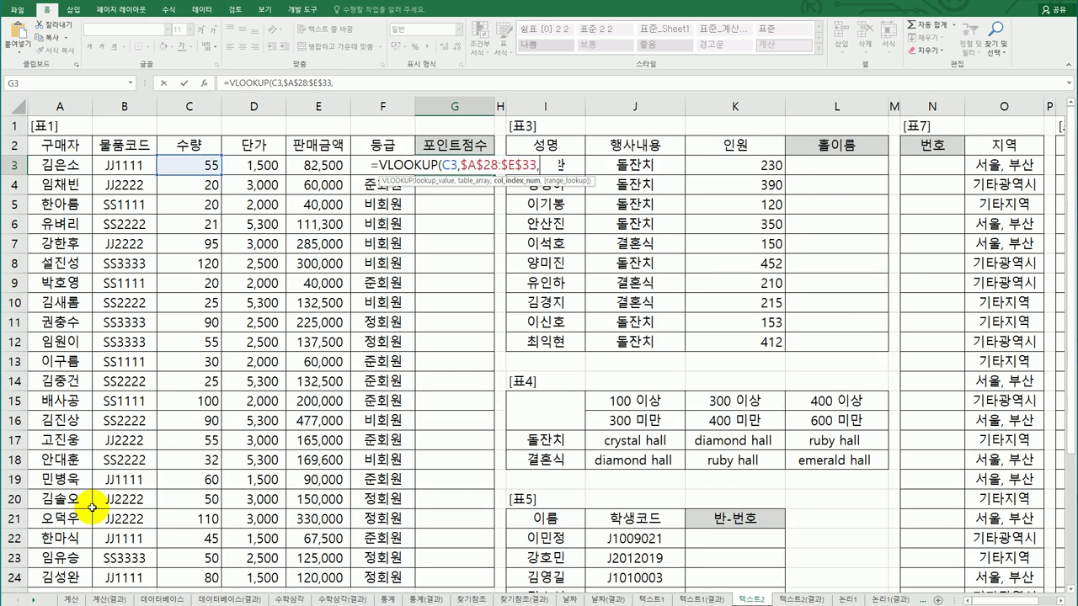
pyautogui.write('2+')
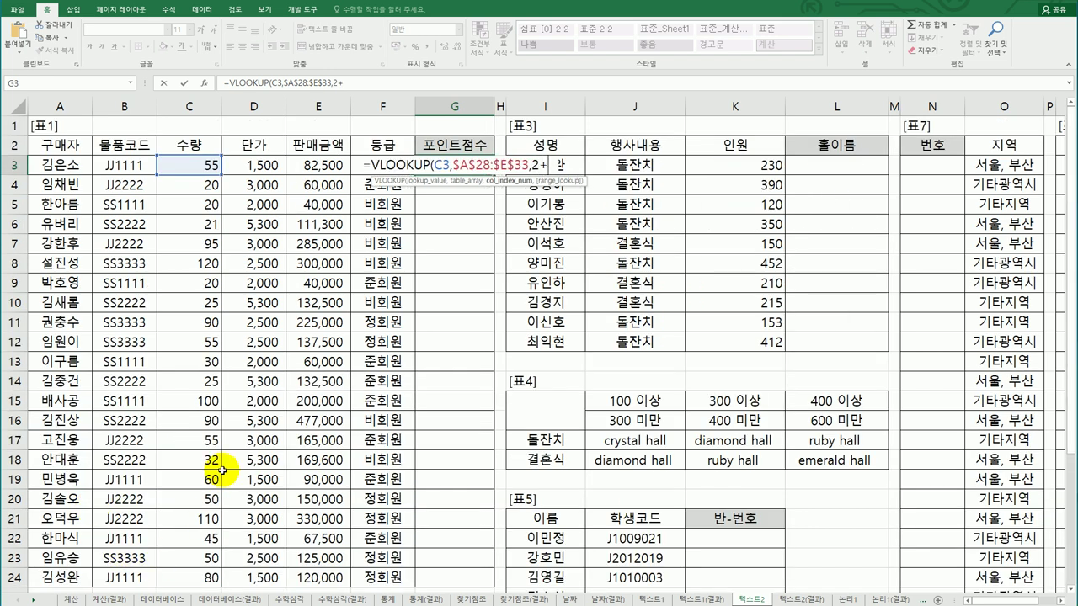
pyautogui.scroll(-4, 342, 445)
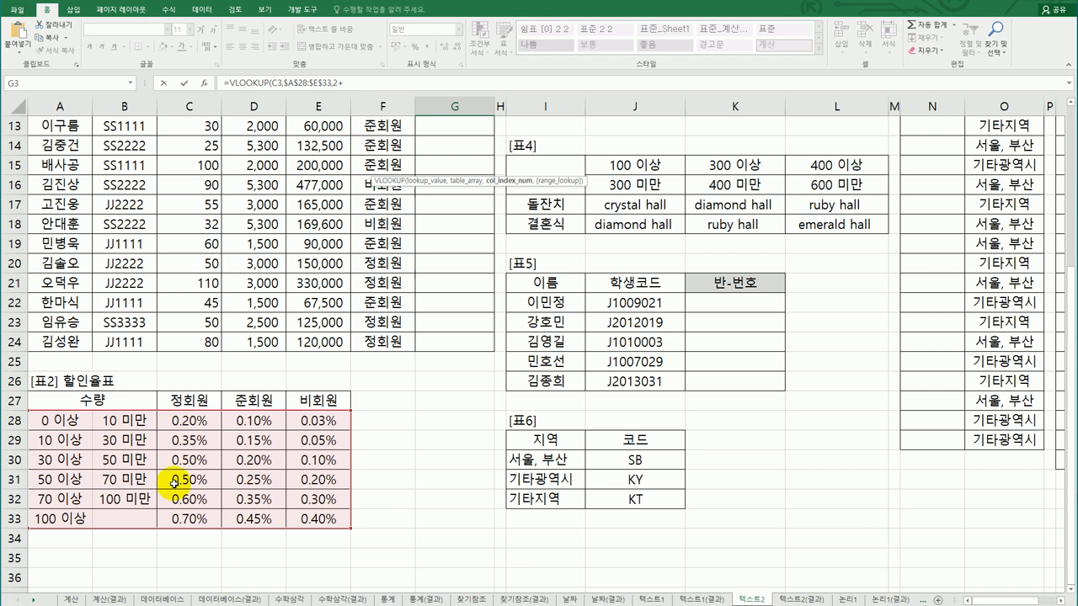
pyautogui.scroll(4, 194, 541)
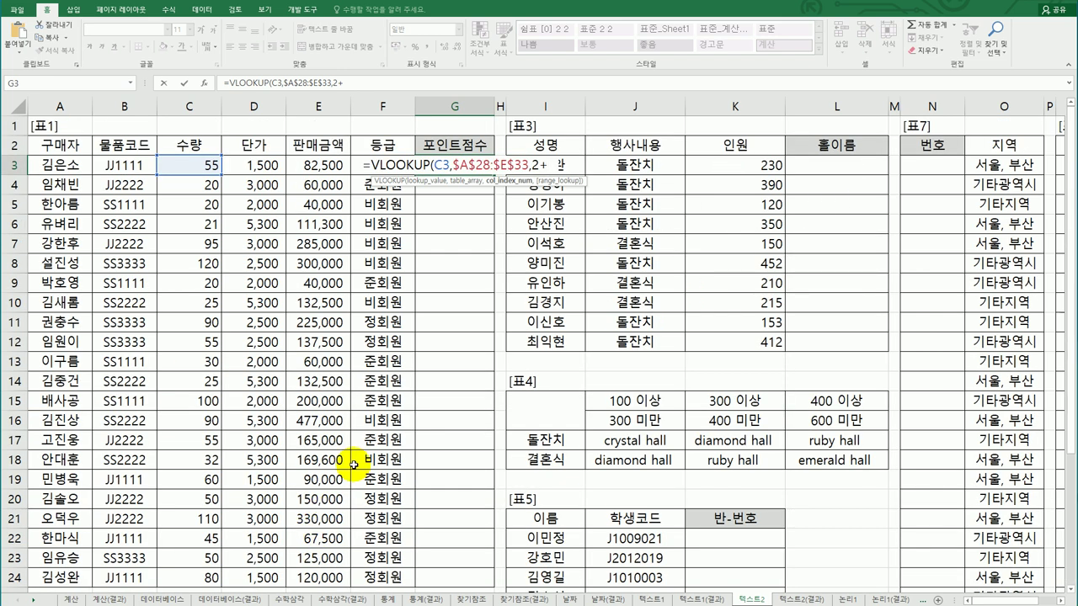
pyautogui.write('m')
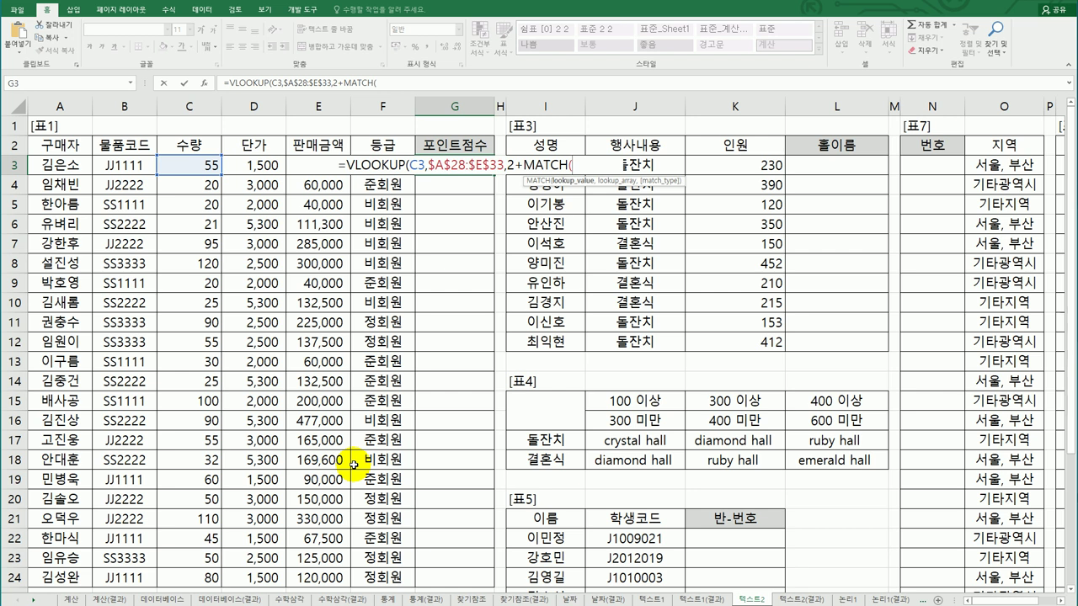
pyautogui.press('Left')
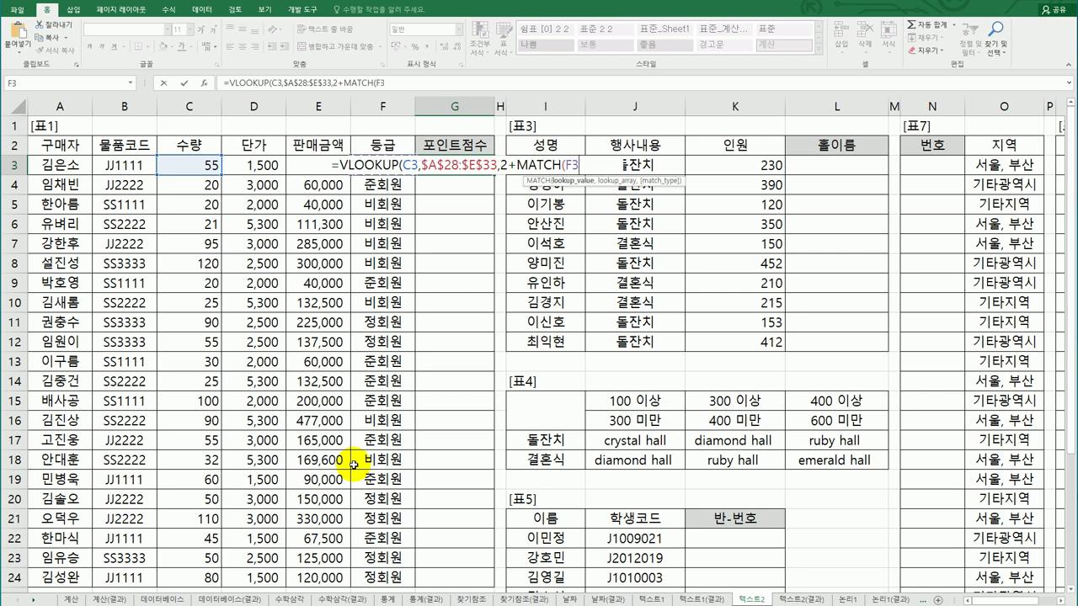
pyautogui.write(',')
# Complete MATCH with the grade headers $C$27:$E$27 as an absolute lookup array and match type 0.
pyautogui.scroll(-4, 329, 463)
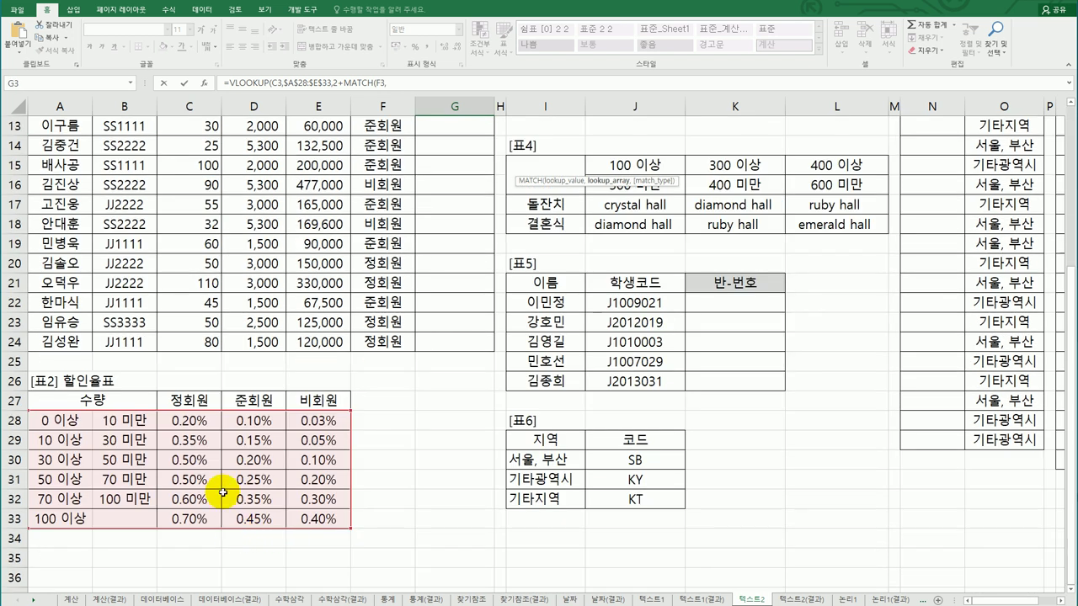
pyautogui.moveTo(189, 399); pyautogui.dragTo(303, 396)
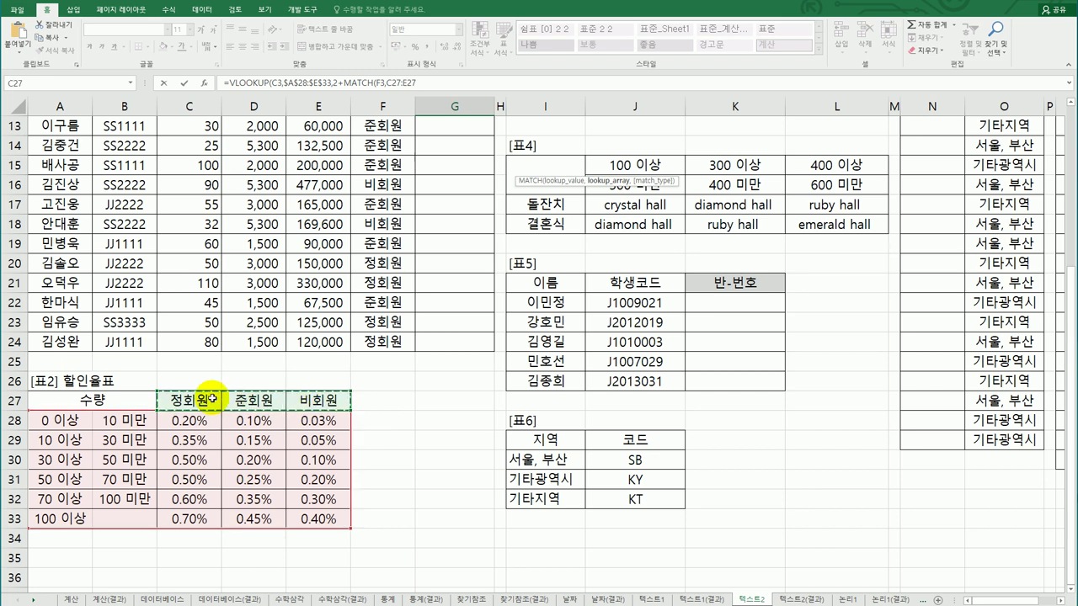
pyautogui.press('F4')
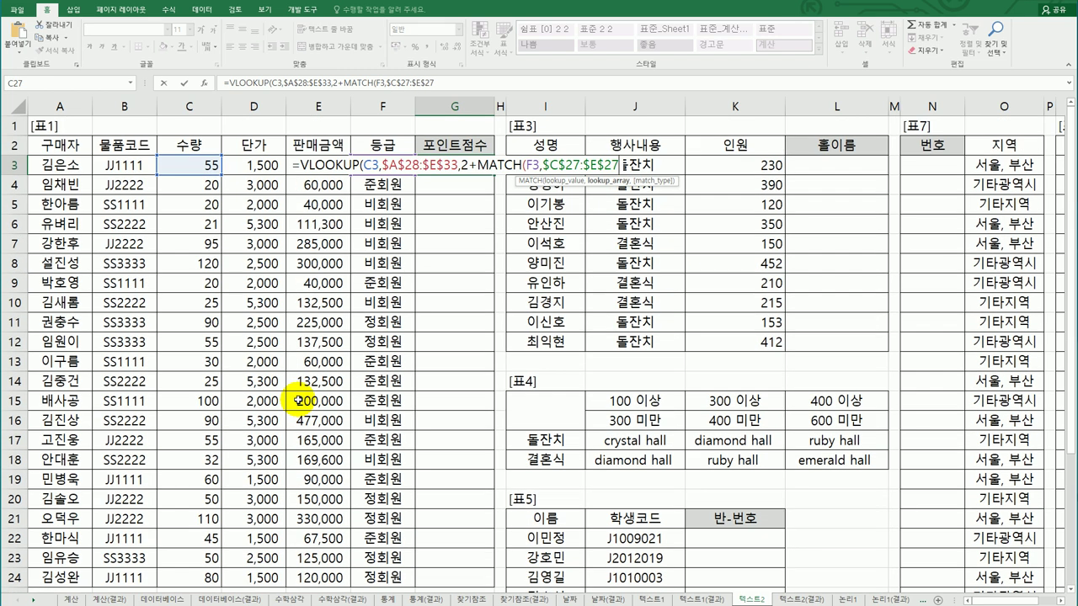
pyautogui.write(',')
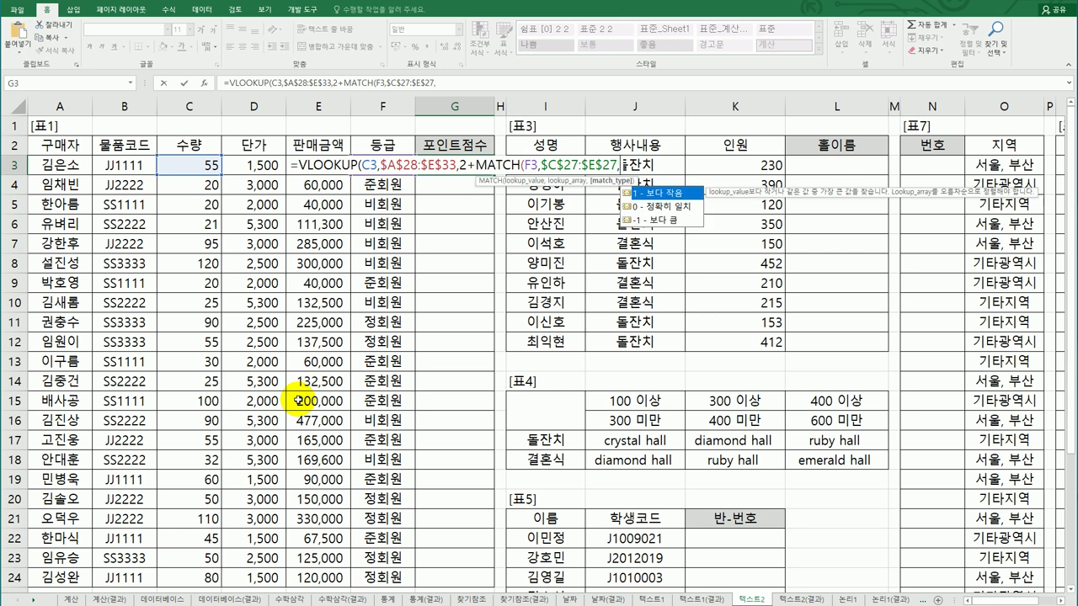
pyautogui.write('0')
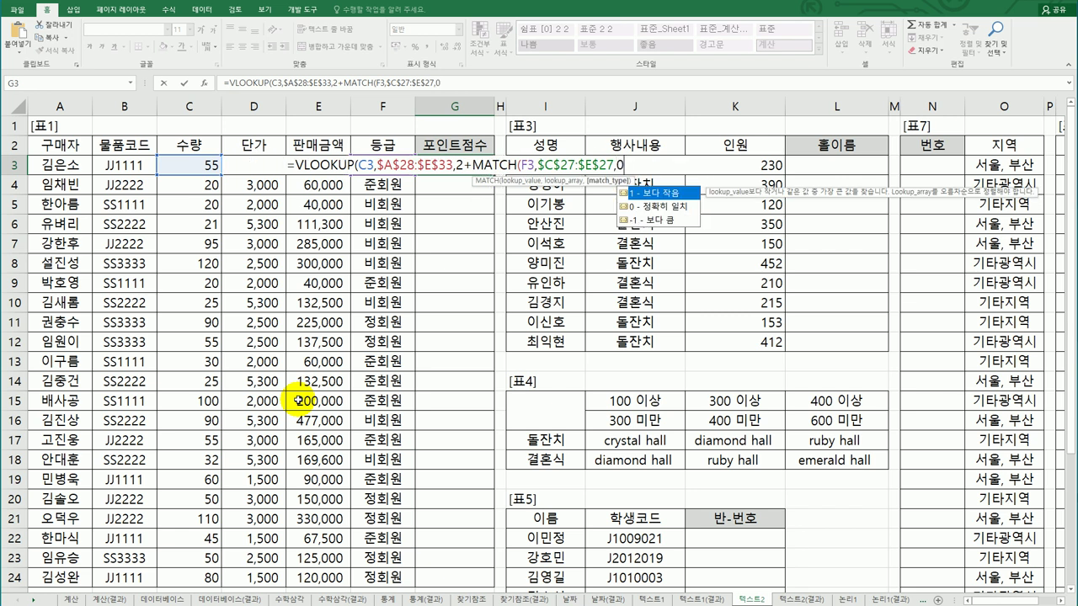
pyautogui.write(')')
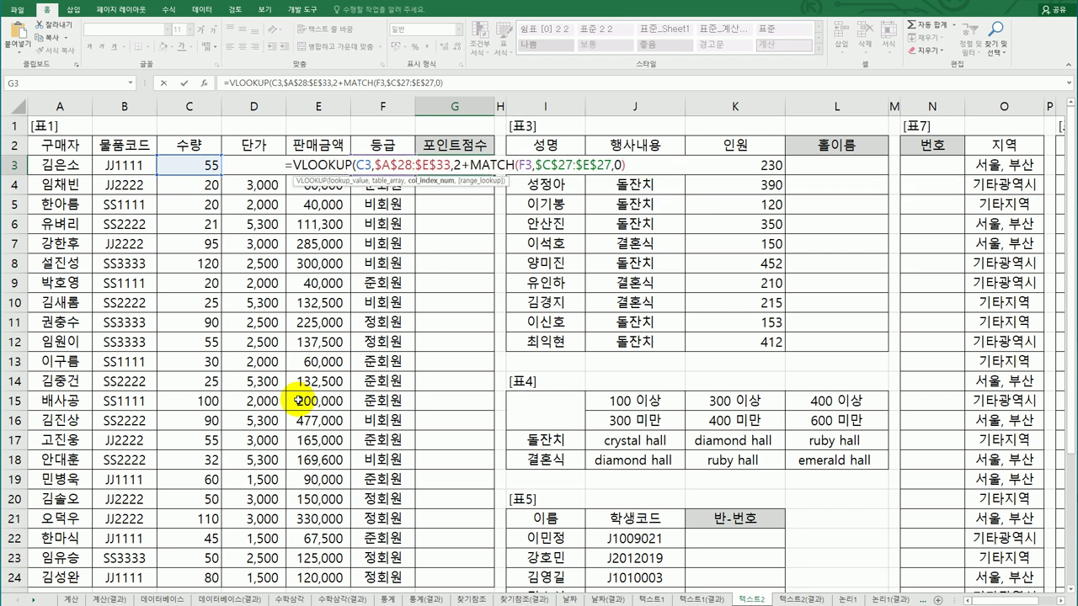
# Close the VLOOKUP formula without a range_lookup argument and enter it in G3.
pyautogui.scroll(-4, 299, 401)
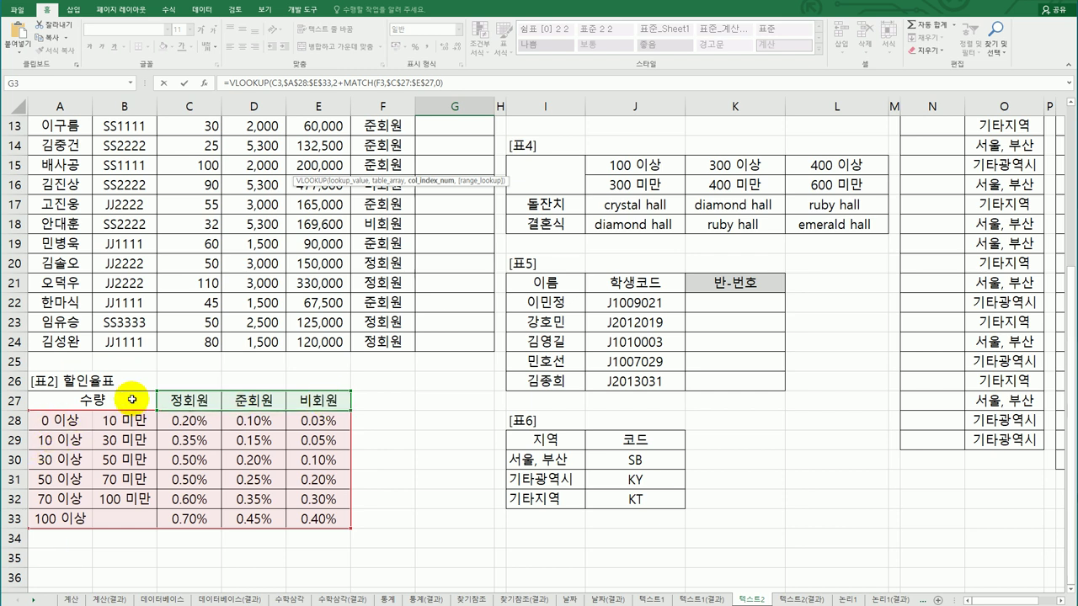
pyautogui.scroll(4, 452, 440)
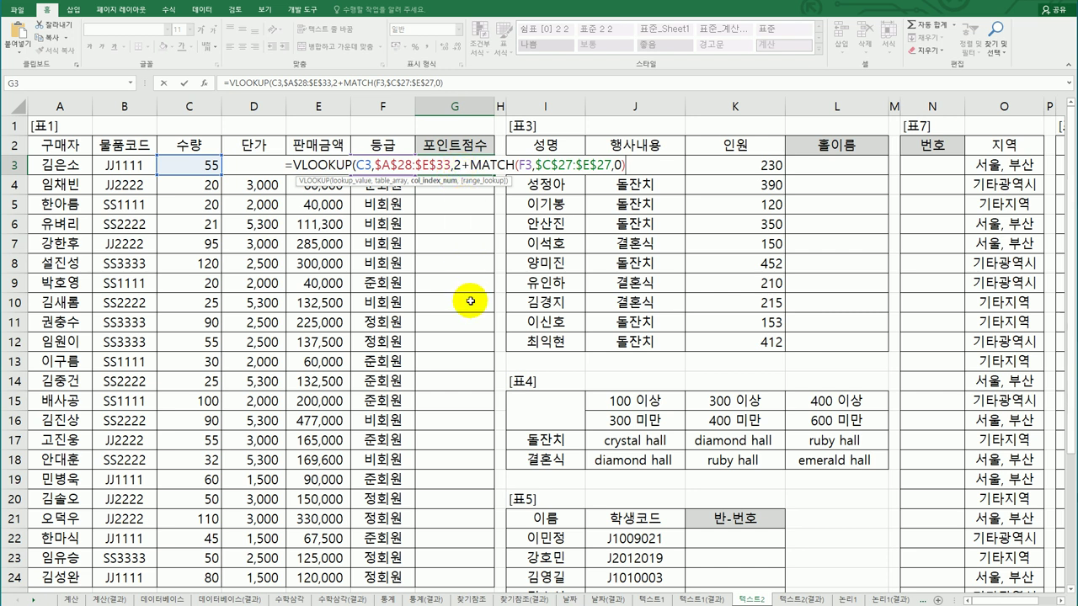
pyautogui.write(')')
pyautogui.press('Return')
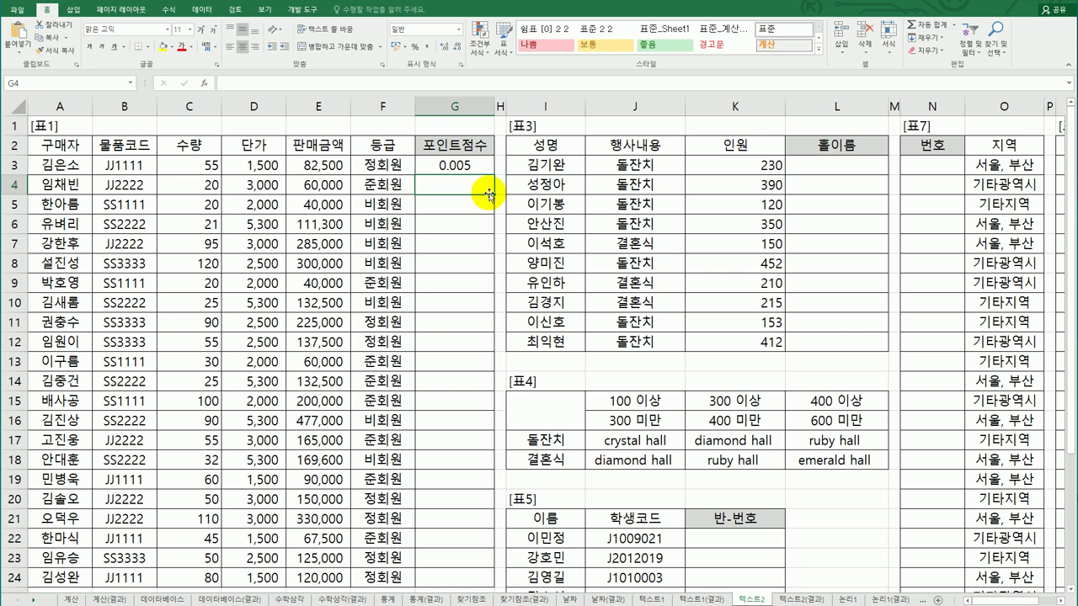
# Check G3's result by comparing C3's quantity with the 50 이상 70 미만 row and its 정회원 rate in 표2.
pyautogui.click(468, 168)
pyautogui.click(177, 164)
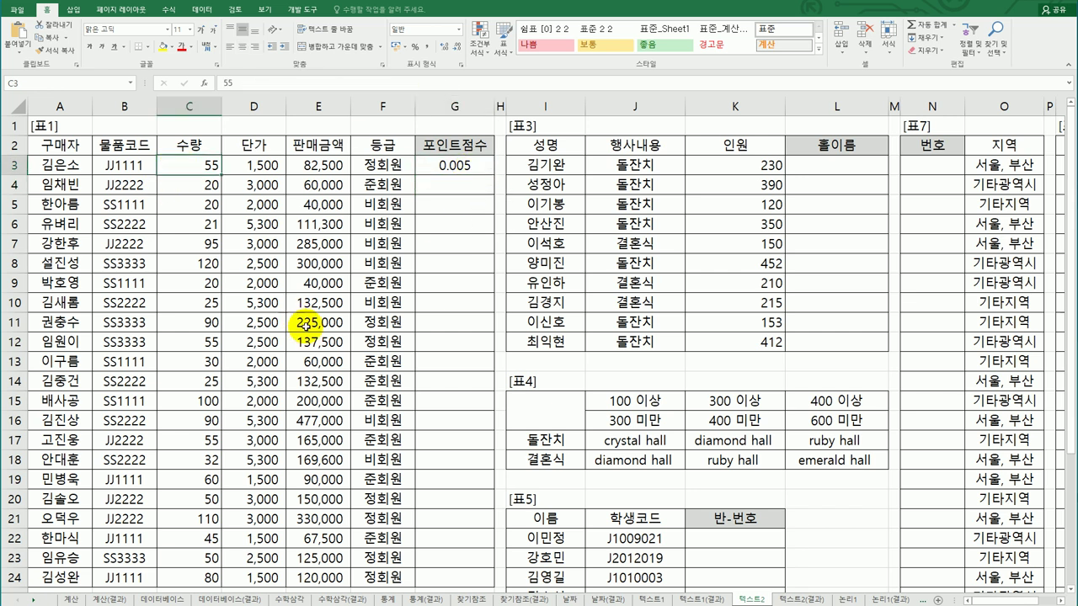
pyautogui.scroll(-4, 324, 337)
pyautogui.click(68, 480)
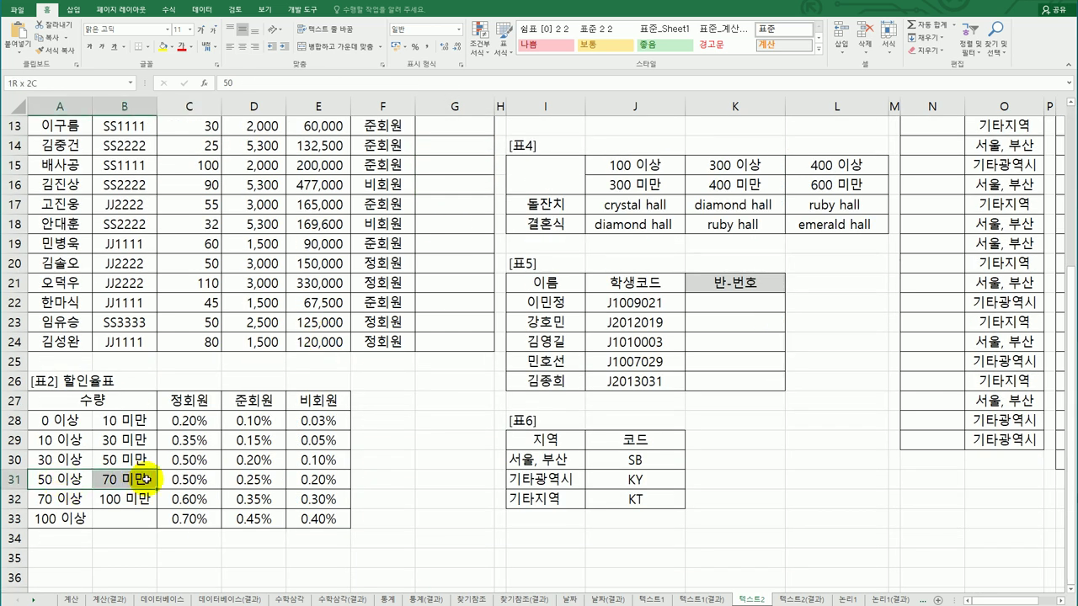
pyautogui.click(184, 479)
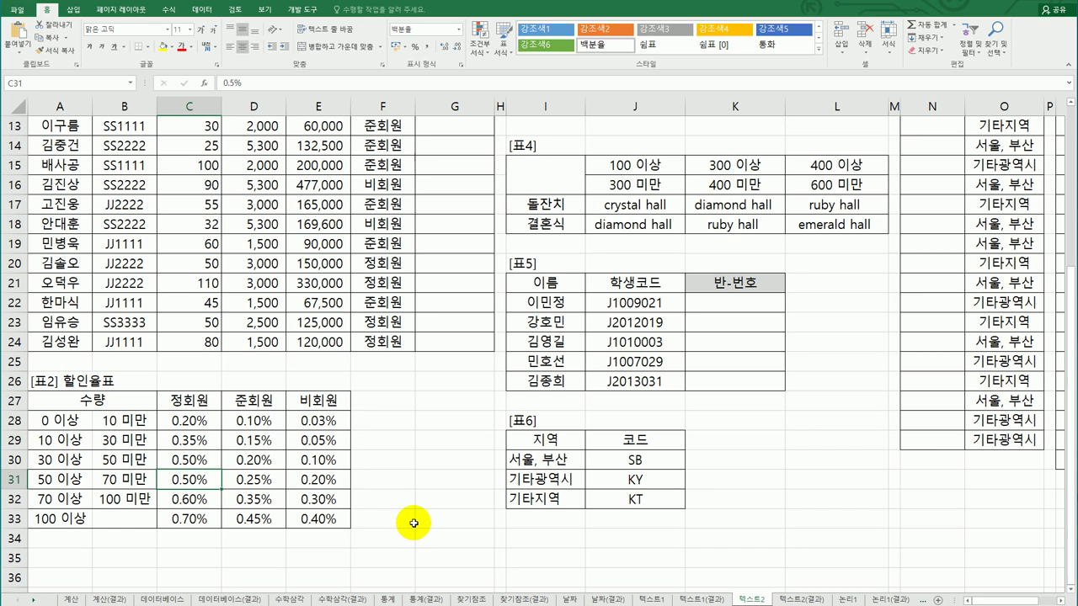
pyautogui.scroll(4, 414, 523)
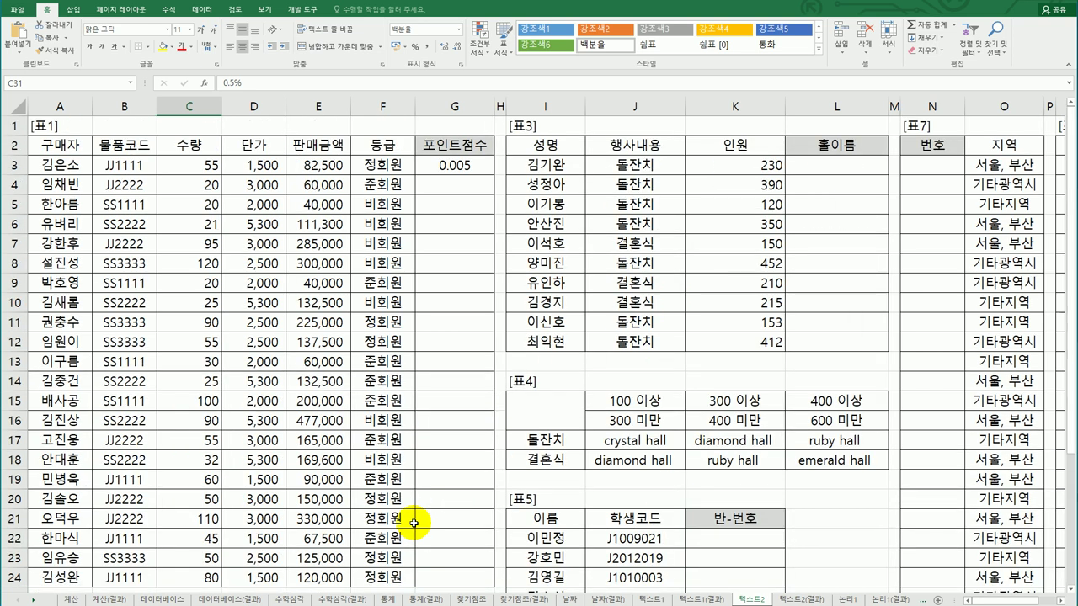
pyautogui.click(472, 165)
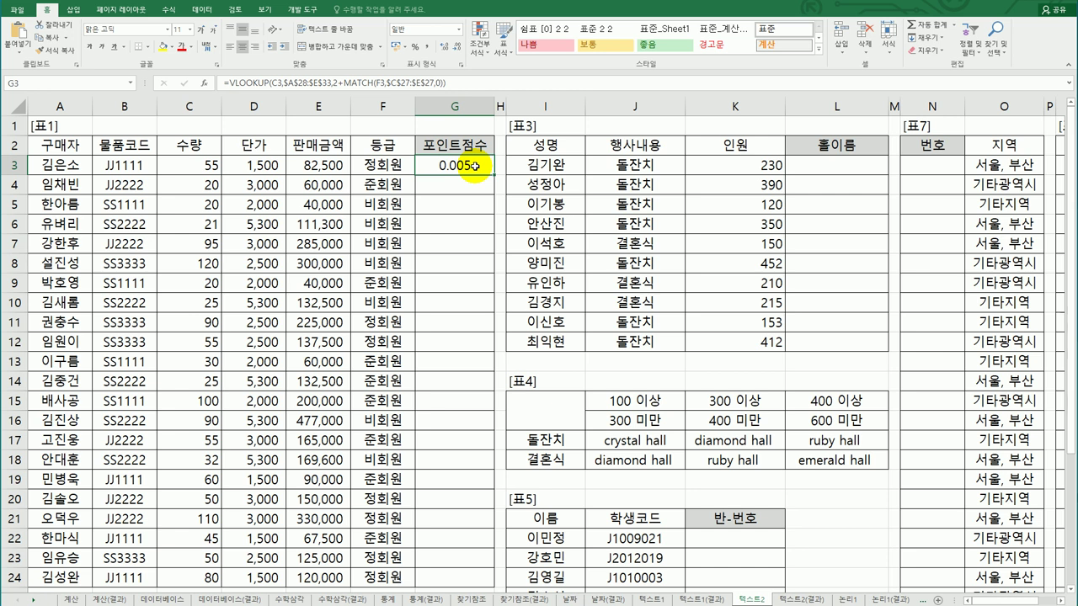
pyautogui.rightClick(475, 166)
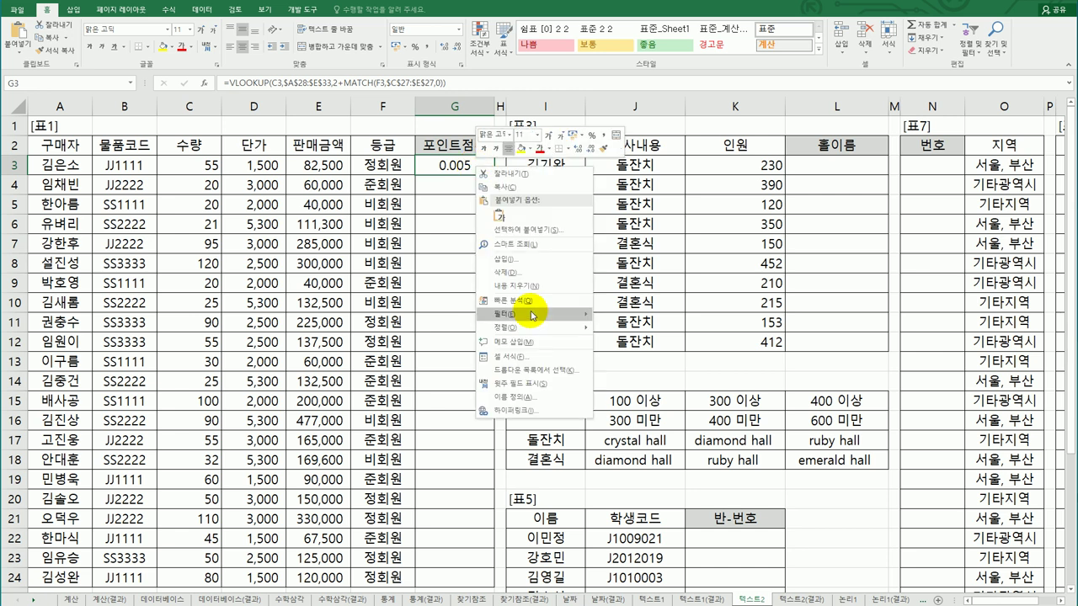
pyautogui.click(518, 360)
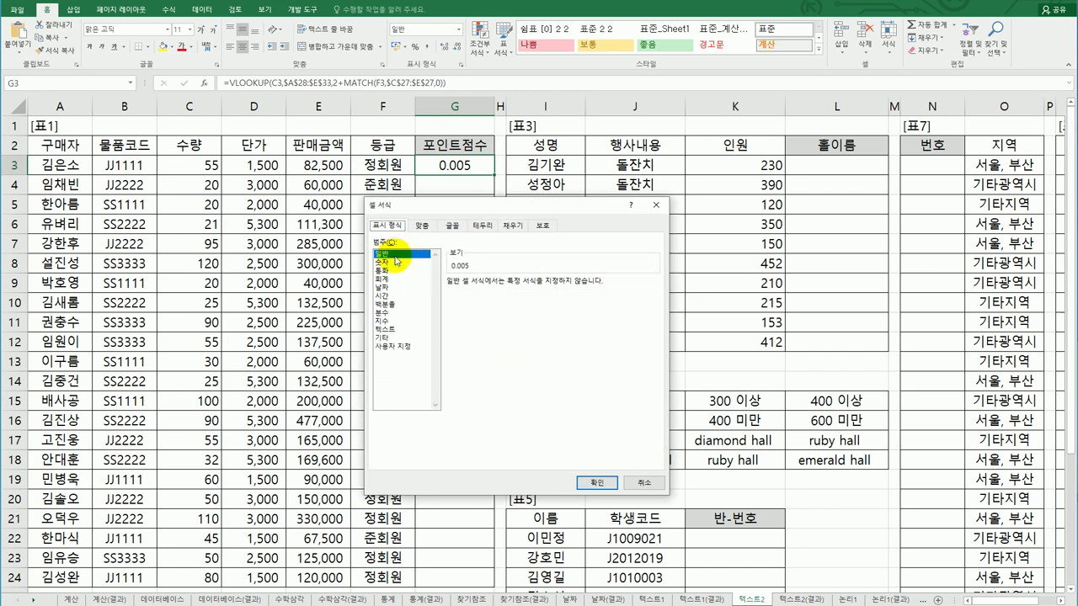
pyautogui.click(391, 304)
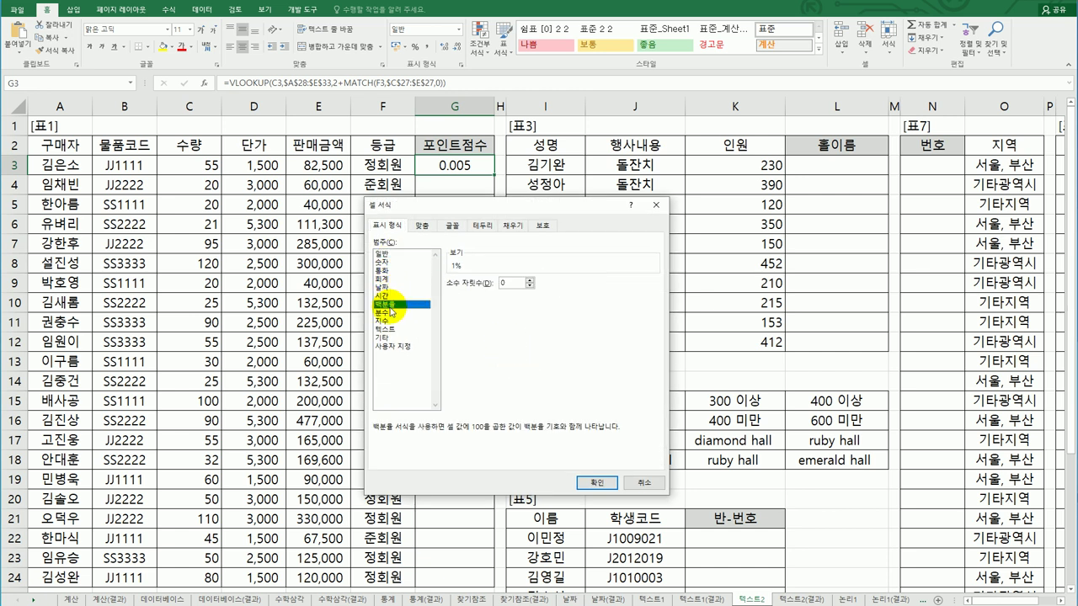
pyautogui.click(655, 205)
# Inspect the percentage number format and decimal places of the 정회원 rate in C28 of 표2.
pyautogui.scroll(-5, 413, 387)
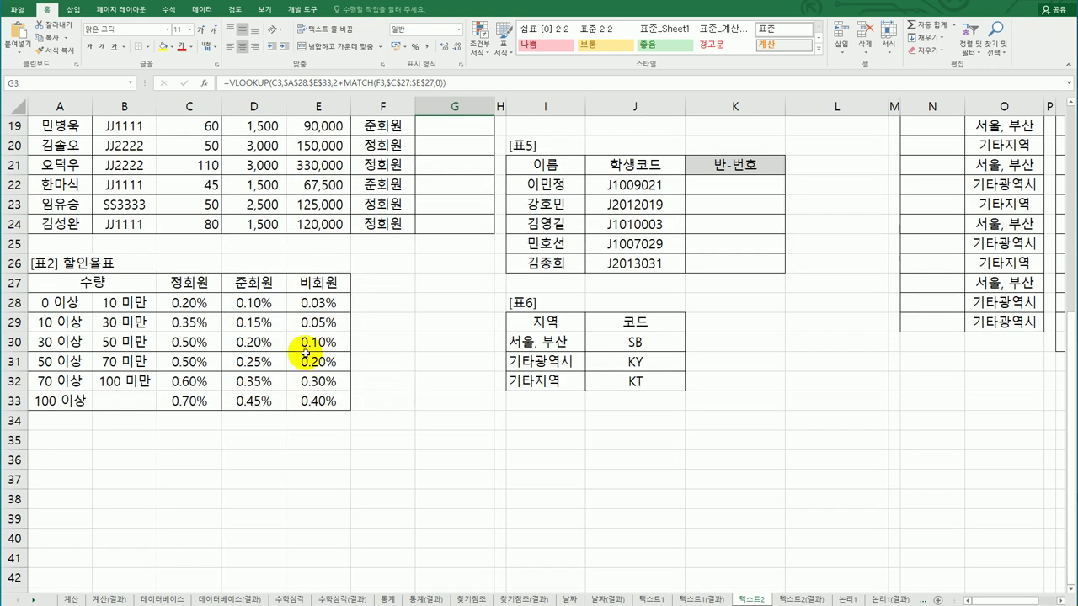
pyautogui.click(192, 304)
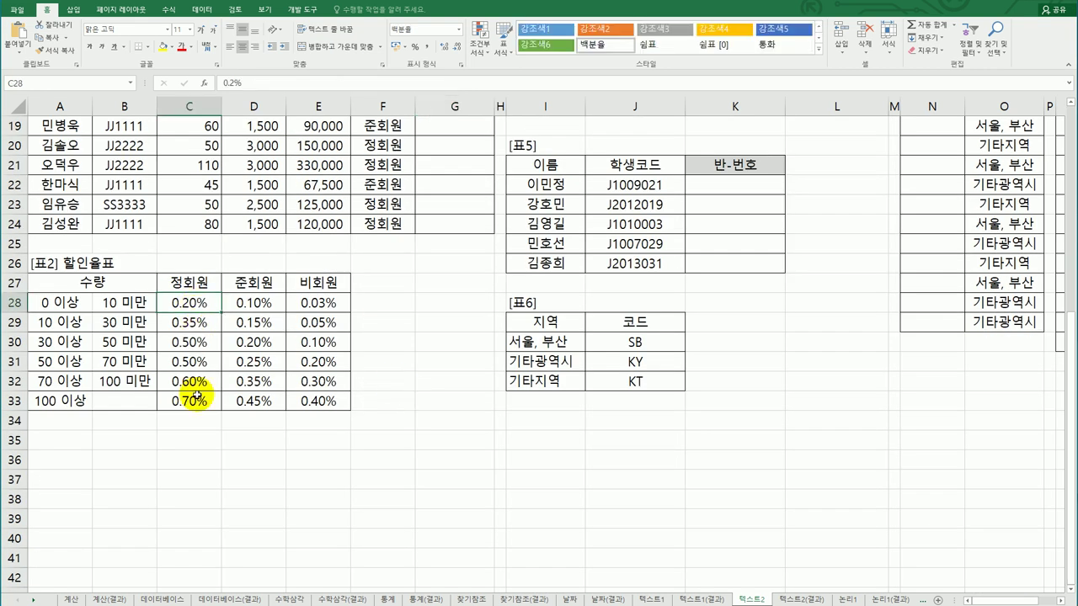
pyautogui.scroll(2, 245, 384)
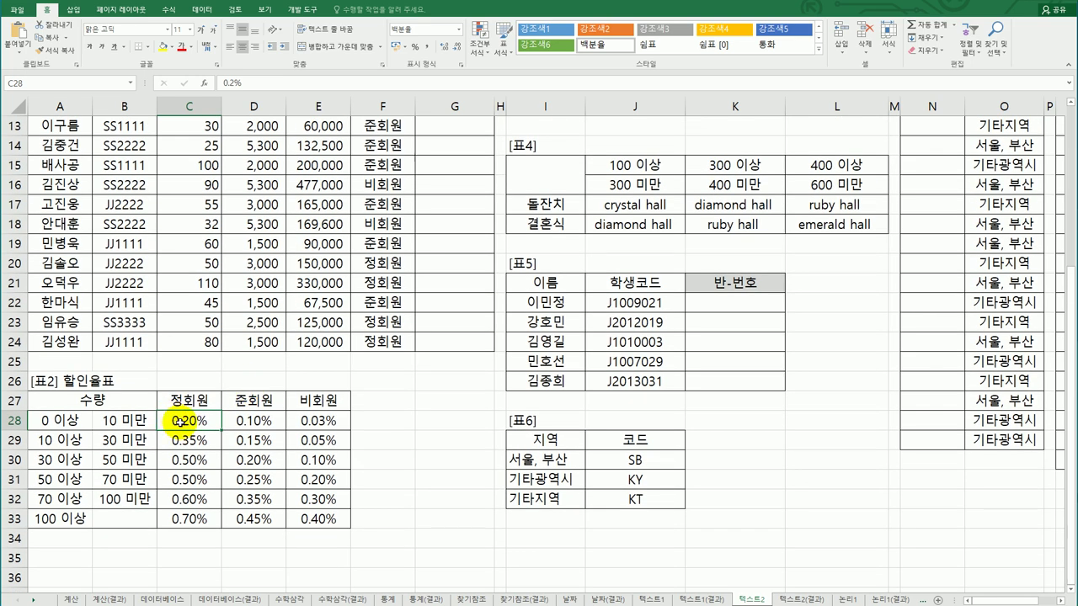
pyautogui.rightClick(181, 421)
pyautogui.click(217, 601)
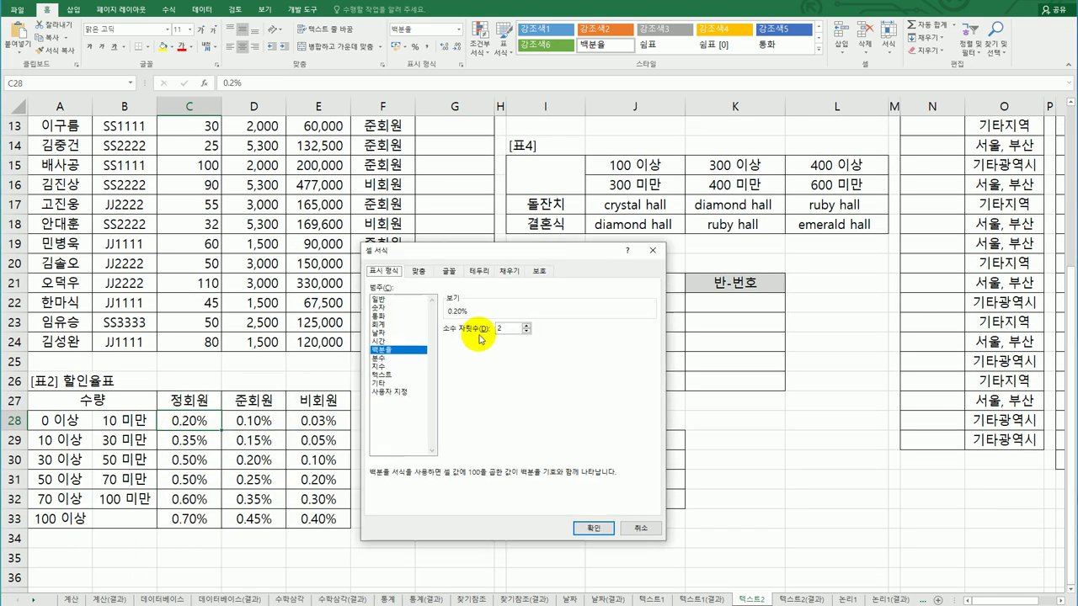
pyautogui.click(652, 250)
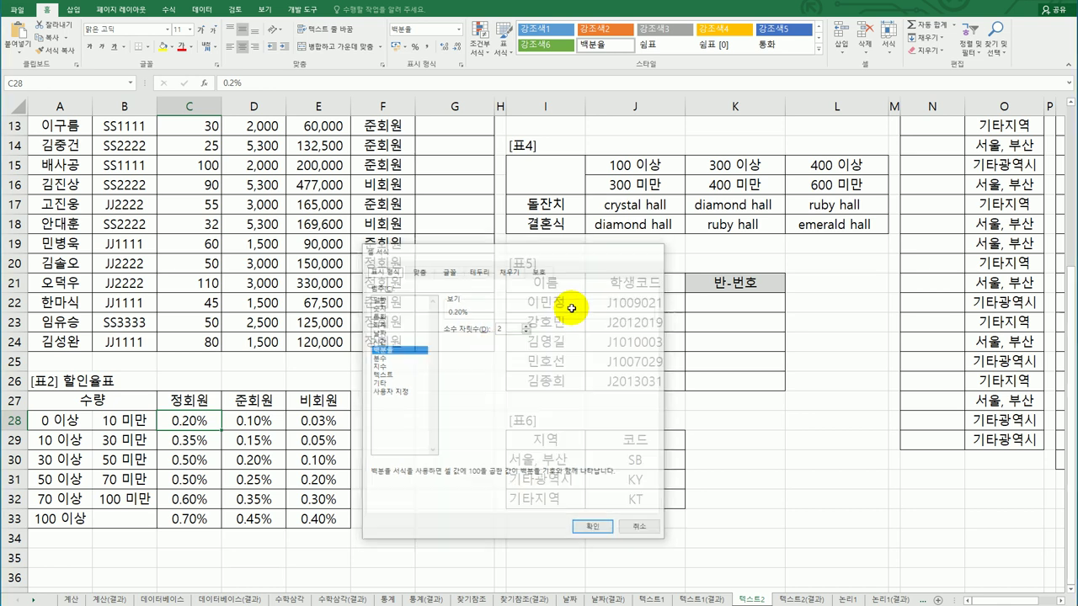
# Multiply G3's VLOOKUP result by the 판매금액 in E3 and fill the formula down to G24.
pyautogui.scroll(1, 564, 307)
pyautogui.scroll(4, 564, 307)
pyautogui.click(472, 166)
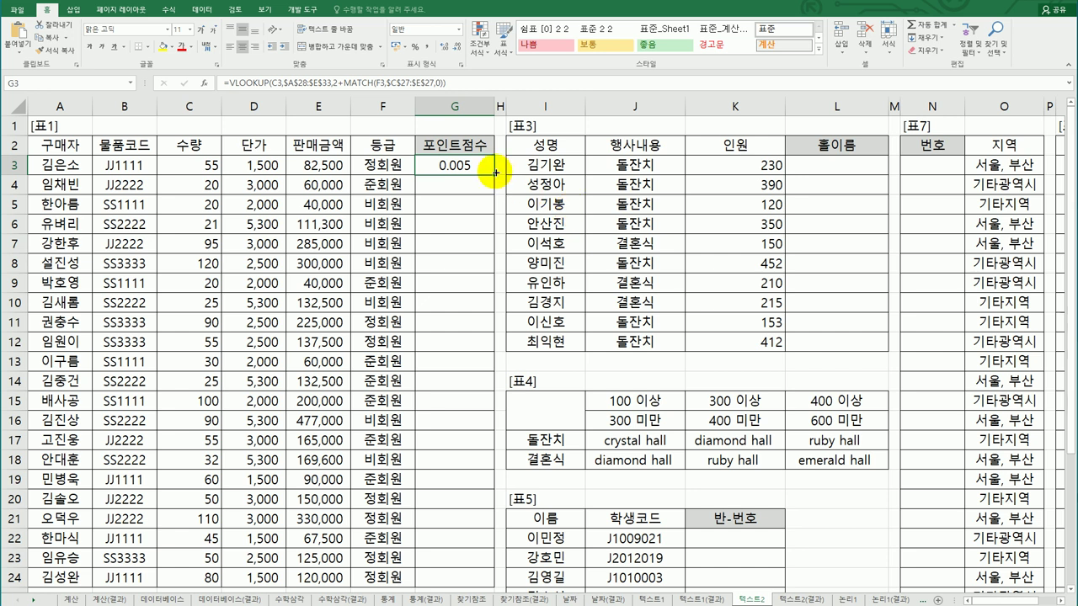
pyautogui.doubleClick(459, 166)
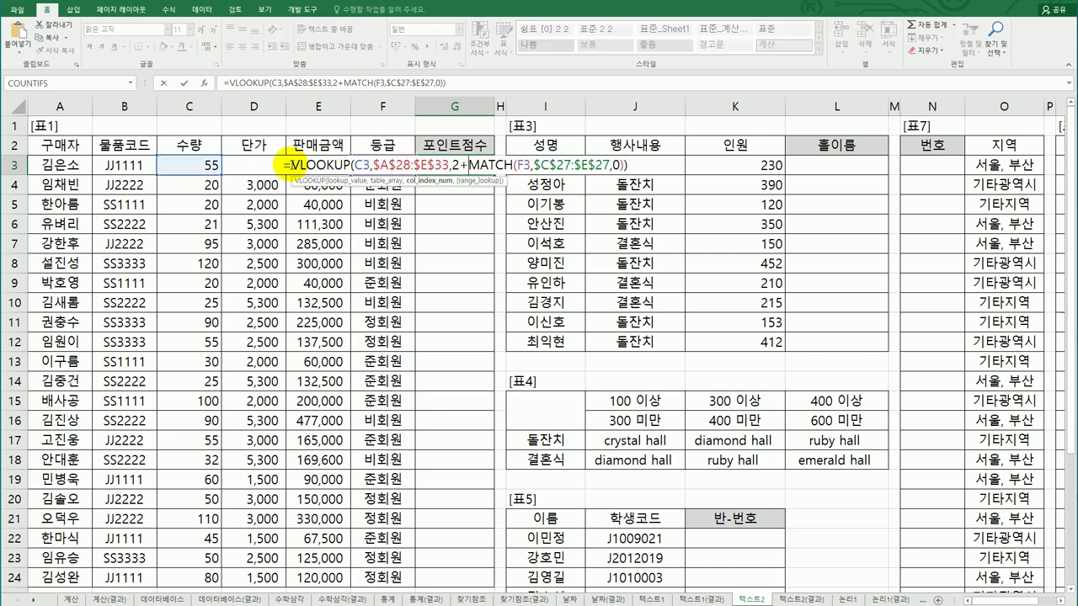
pyautogui.click(294, 171)
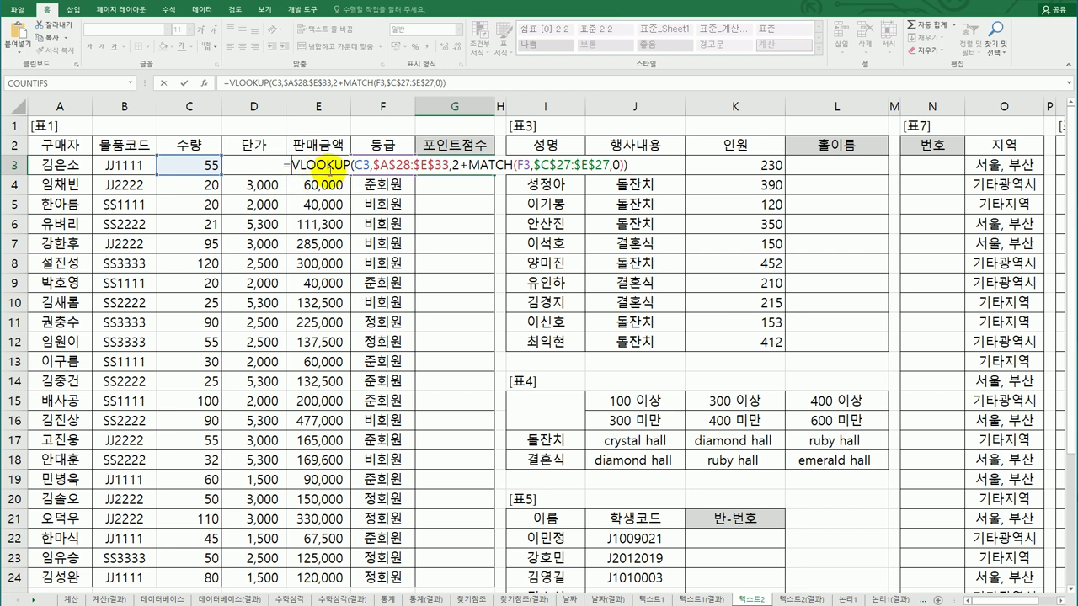
pyautogui.write('e3')
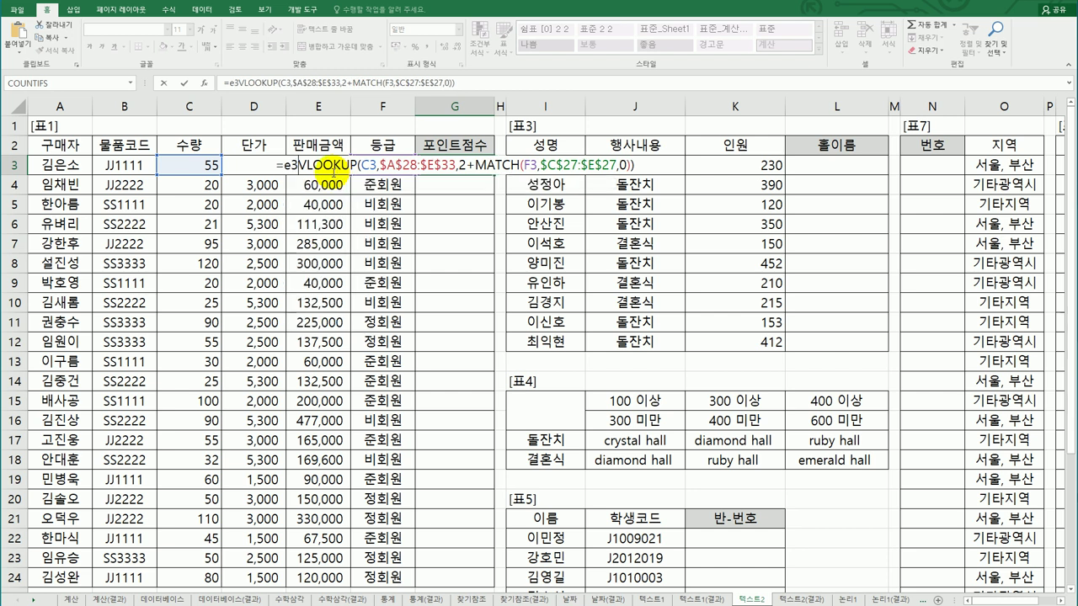
pyautogui.write('*')
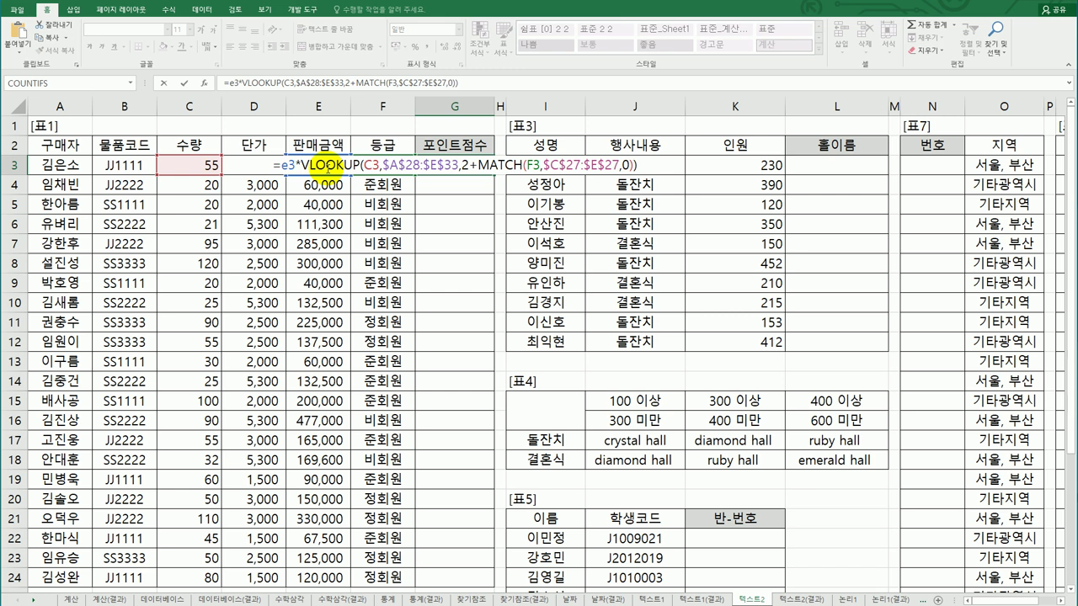
pyautogui.press('Return')
pyautogui.click(487, 169)
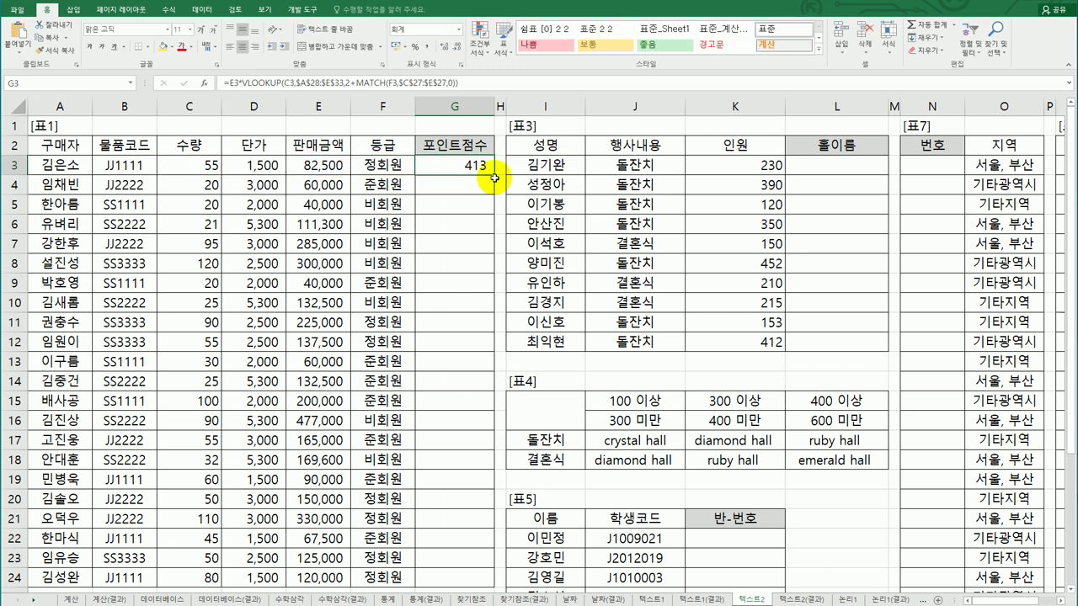
pyautogui.doubleClick(495, 177)
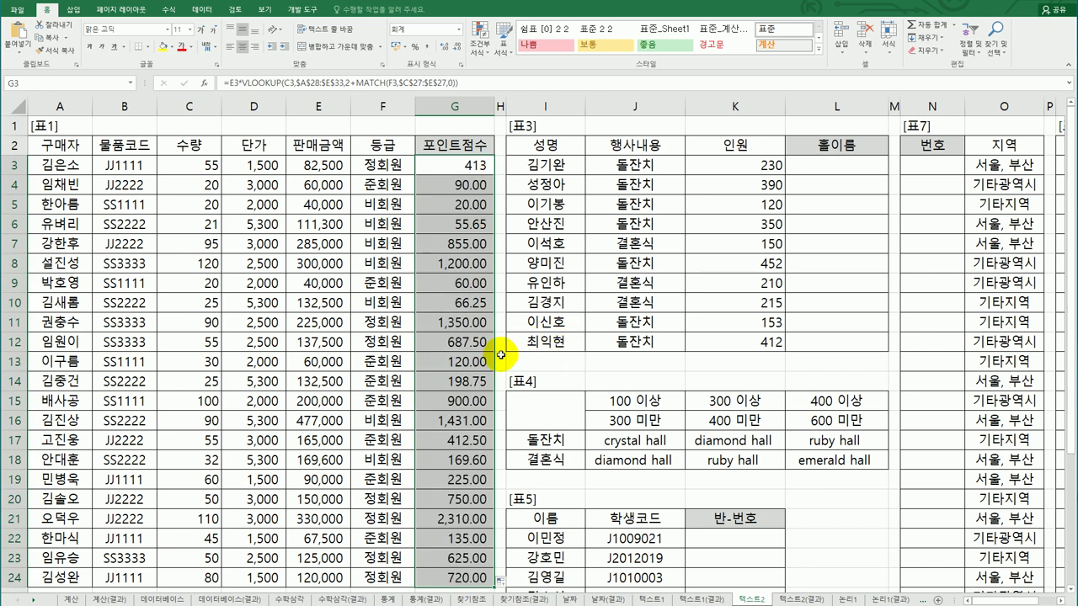
# Wrap G3's E3*VLOOKUP expression in a TEXT function as its value argument.
pyautogui.doubleClick(461, 165)
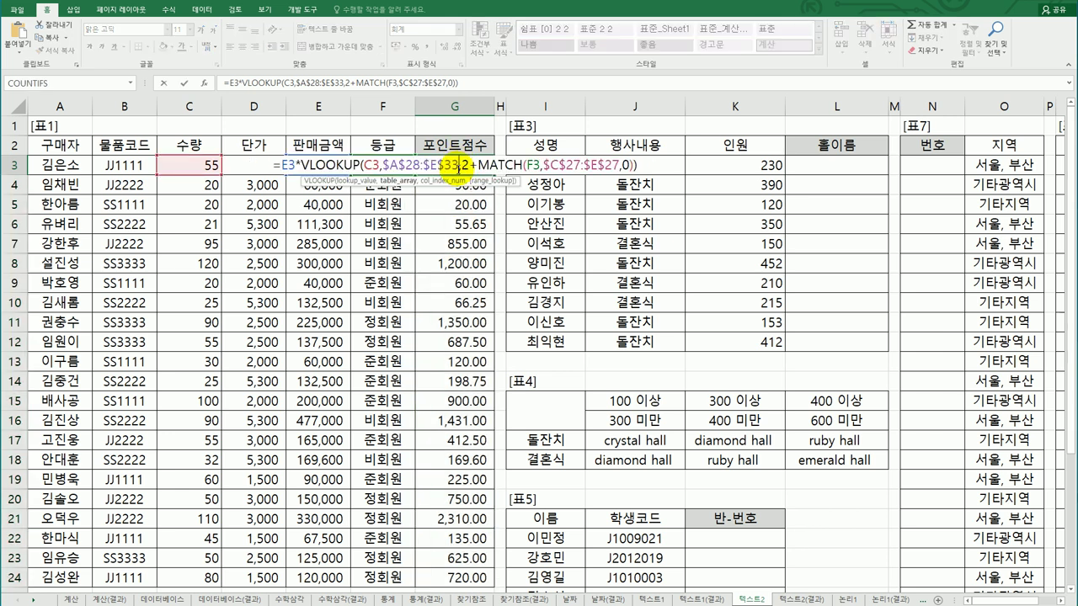
pyautogui.click(289, 165)
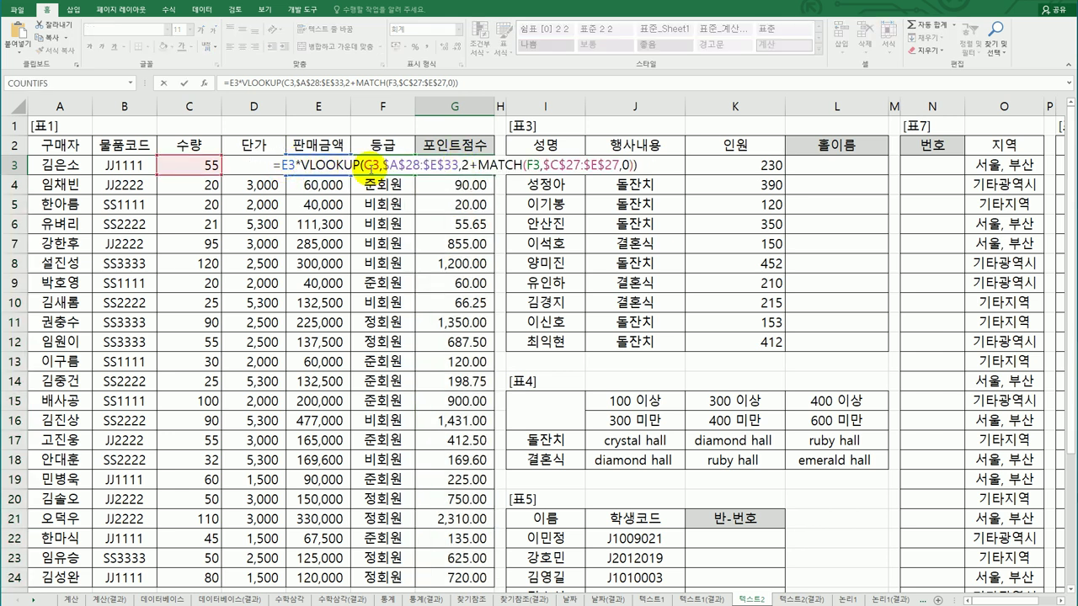
pyautogui.write('te')
pyautogui.press('Tab')
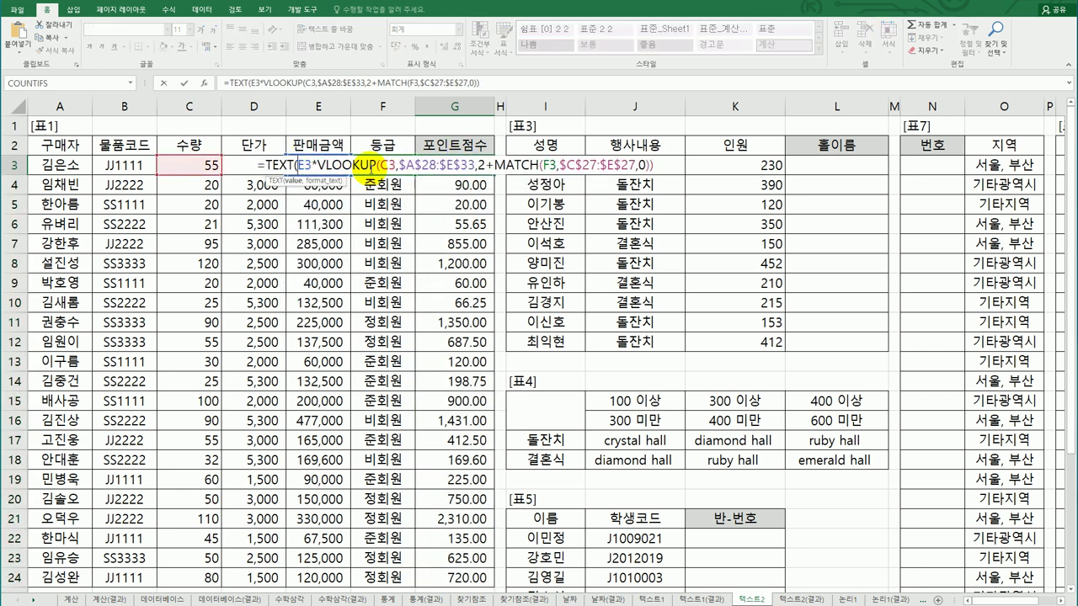
pyautogui.write(',')
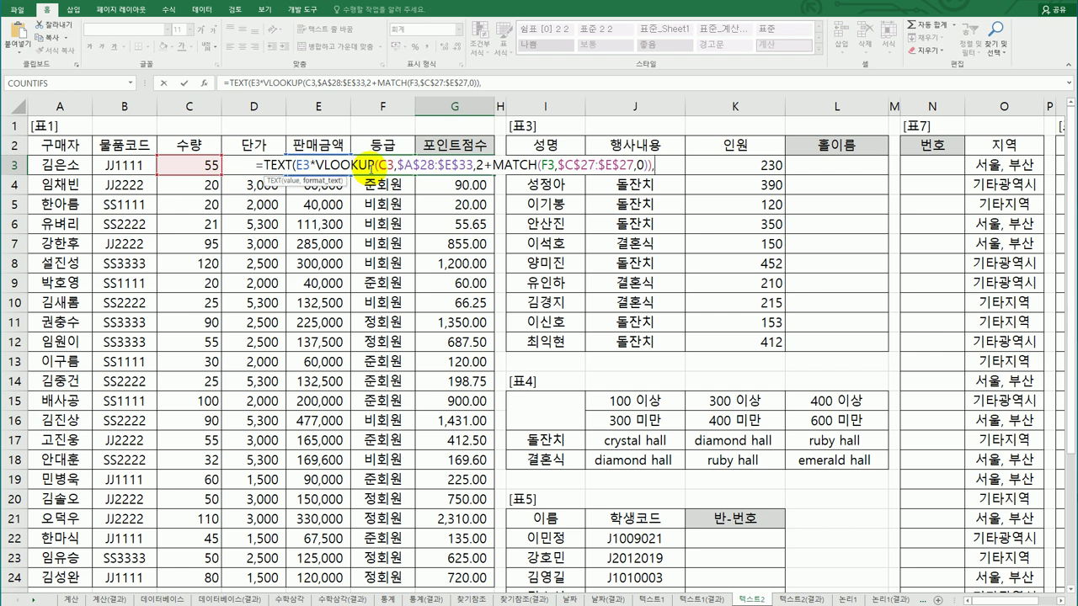
# Complete TEXT with the format "#,##0점", enter the formula in G3 and fill it down to G24.
pyautogui.write('"')
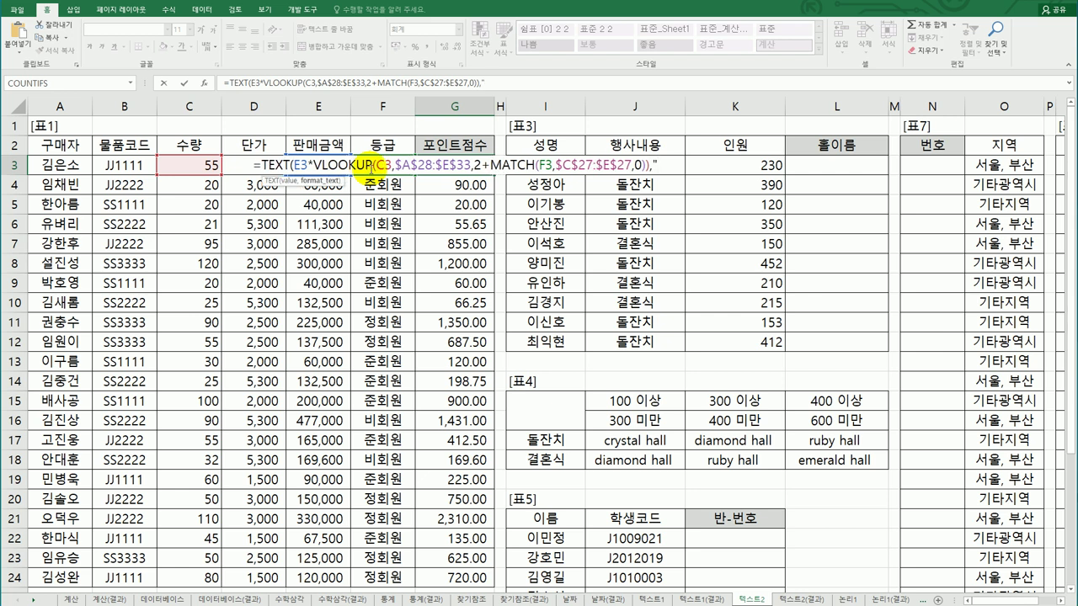
pyautogui.write('#,#')
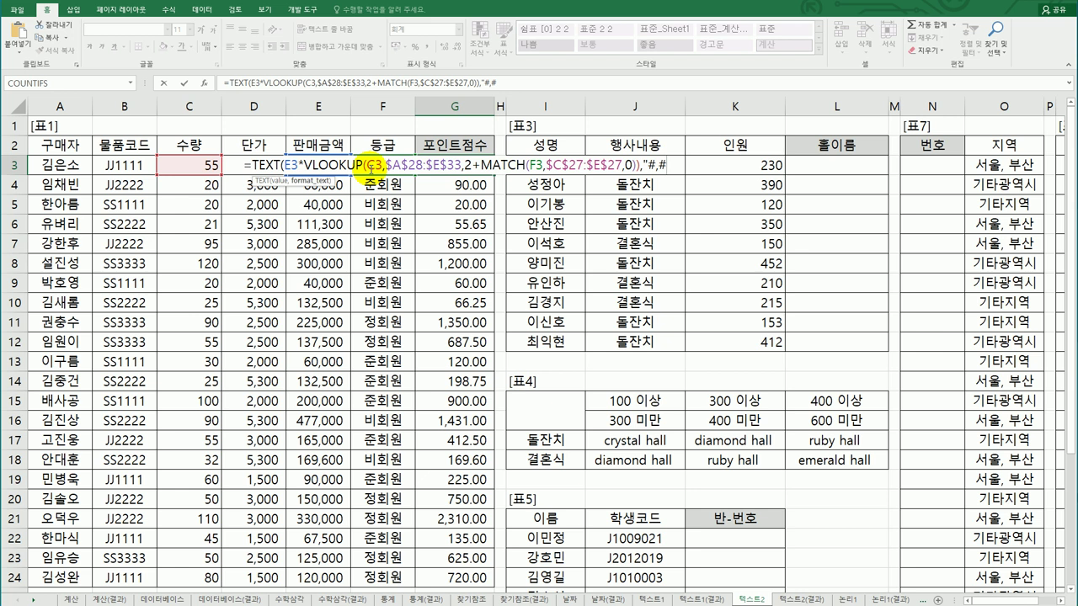
pyautogui.write('#0')
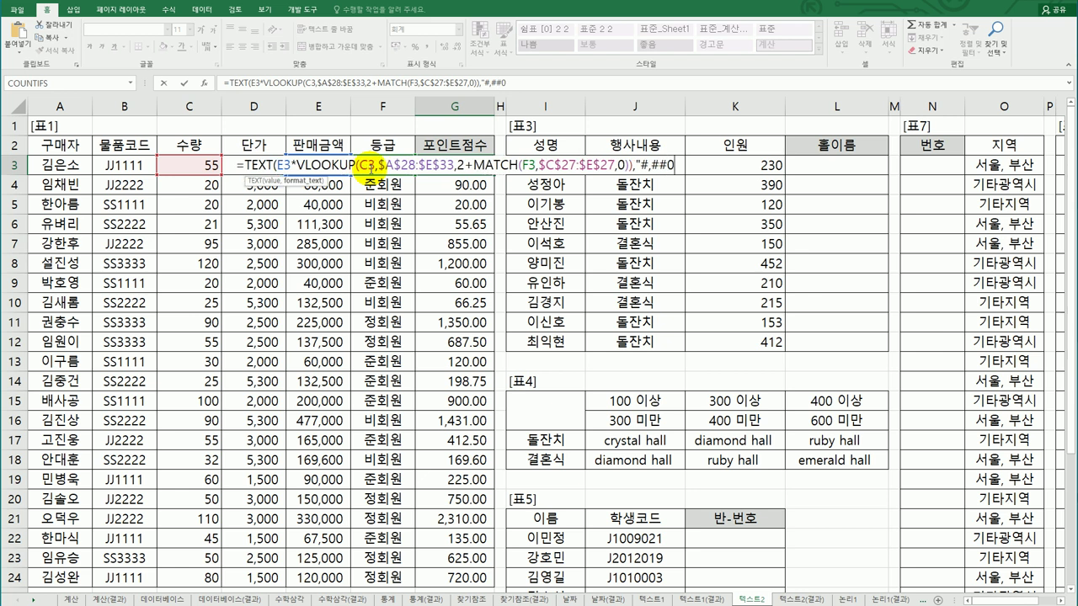
pyautogui.write('점"')
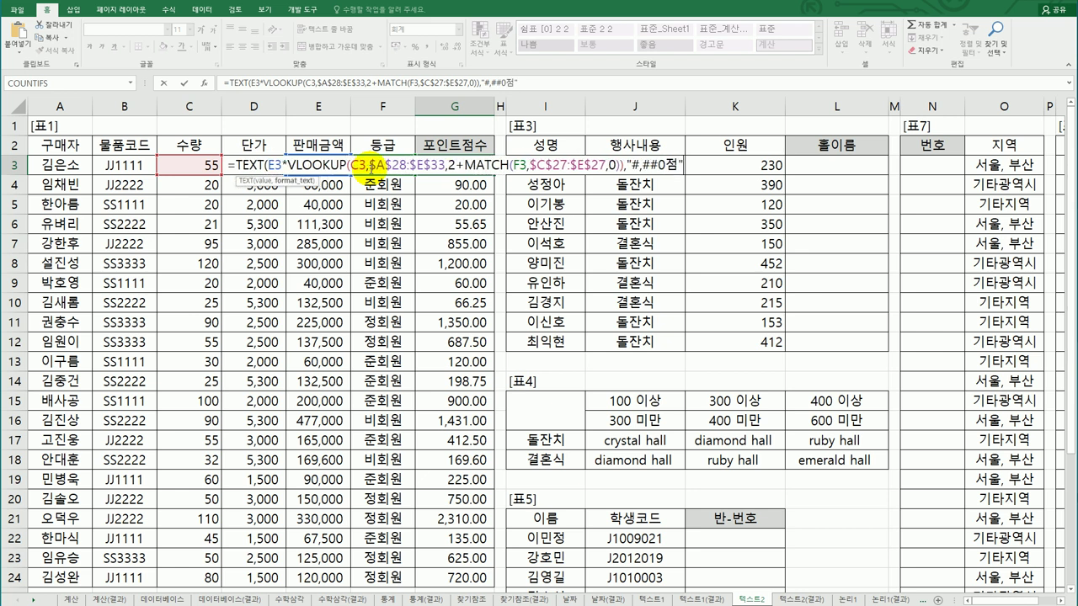
pyautogui.write(')')
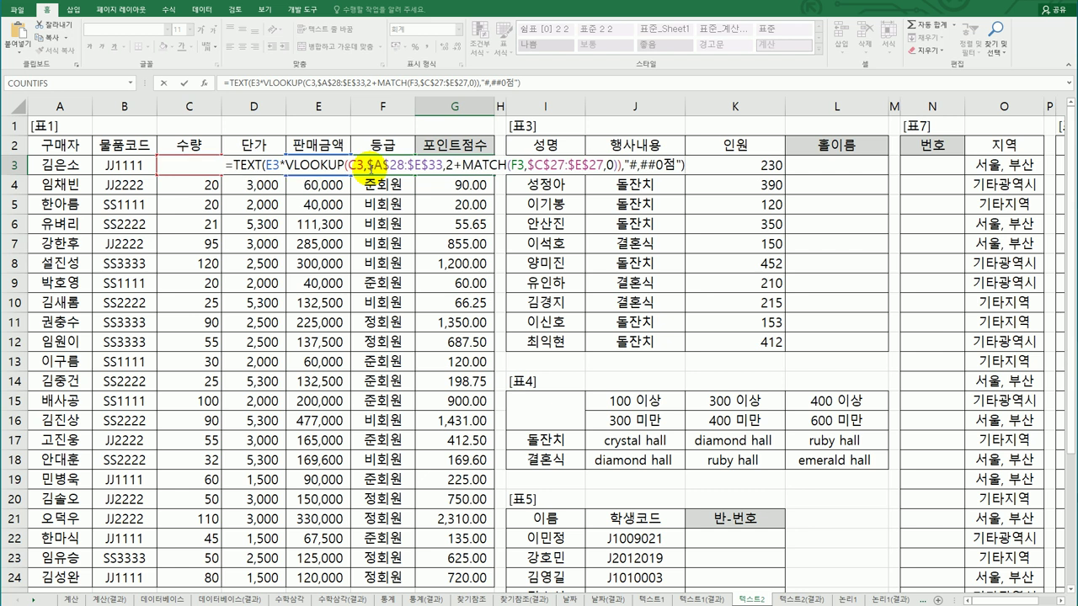
pyautogui.hotkey('ctrl', 'Return')
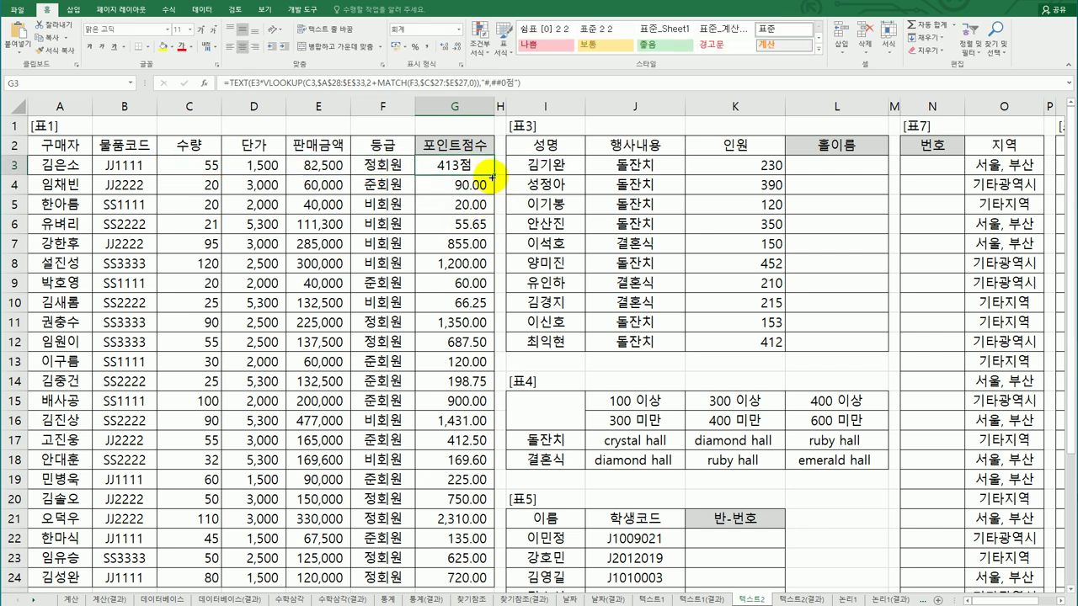
pyautogui.doubleClick(492, 177)
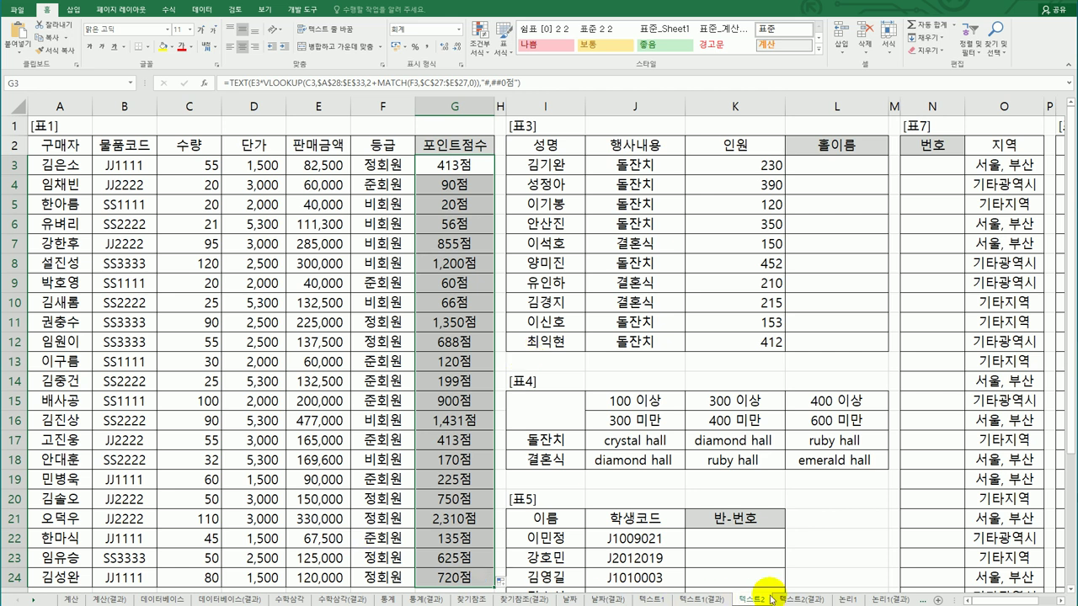
# Compare the 포인트점수 column with the answers on the 텍스트2(결과) sheet, and return to 텍스트2.
pyautogui.click(796, 599)
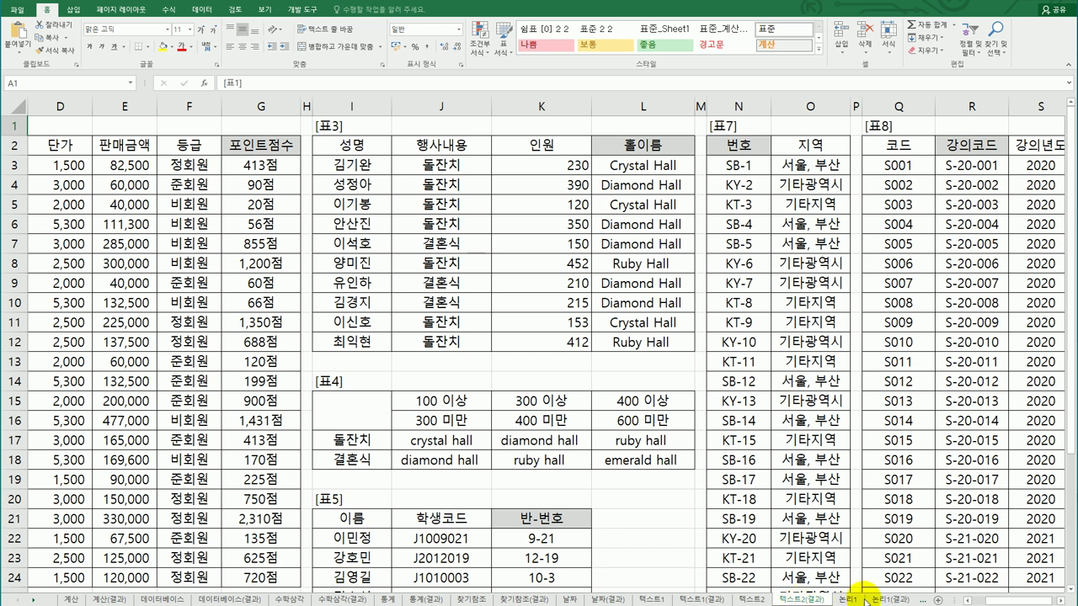
pyautogui.click(977, 601)
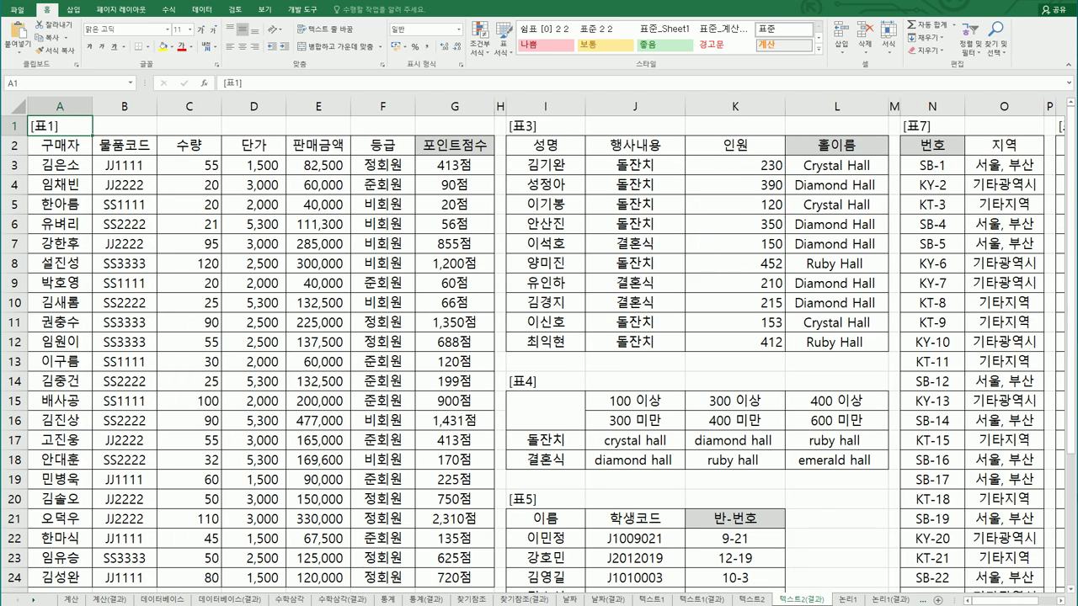
pyautogui.click(750, 600)
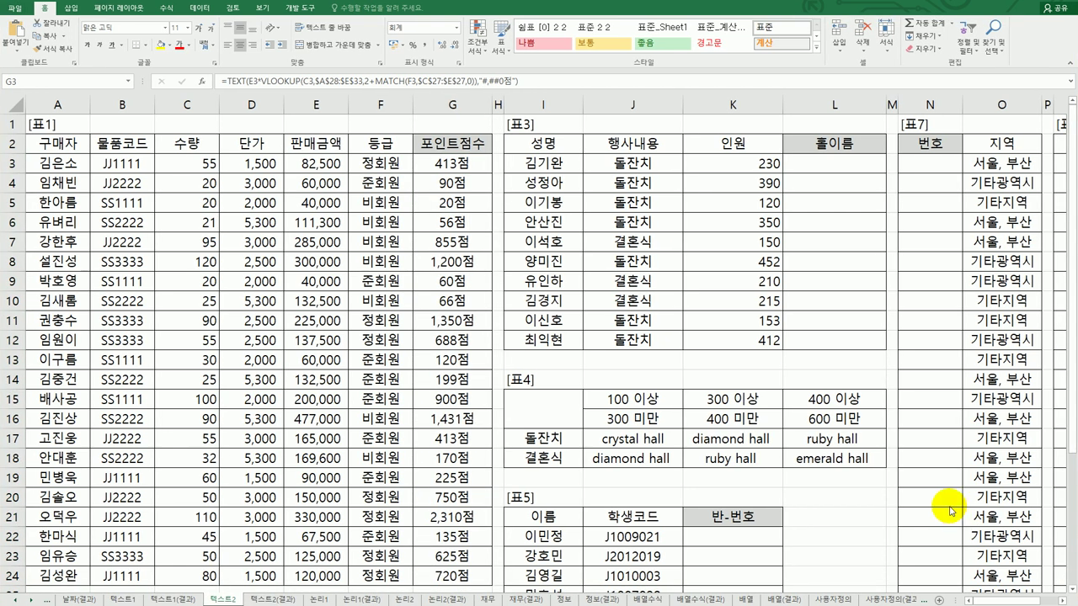
# Examine 표3's 행사내용, 인원 and 홀이름 columns together with 표4's hall rows and upper header row.
pyautogui.click(657, 167)
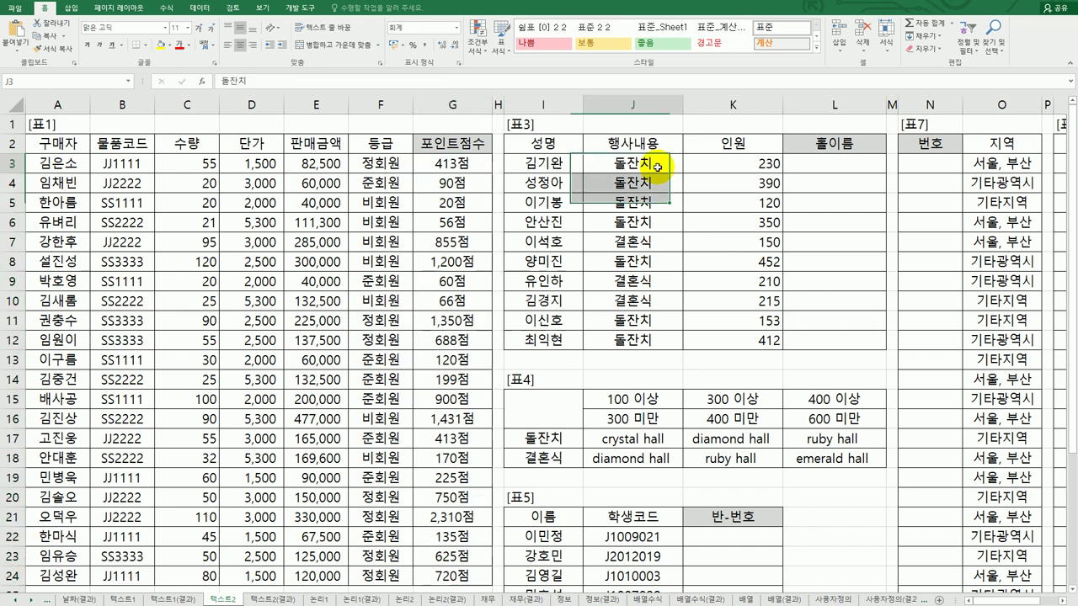
pyautogui.click(751, 161)
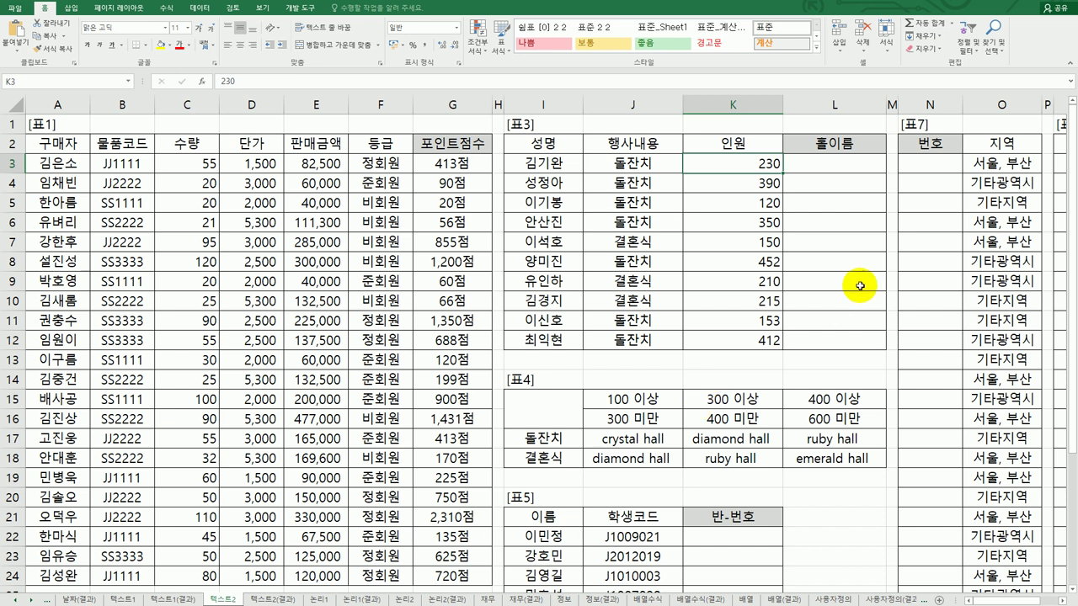
pyautogui.click(868, 167)
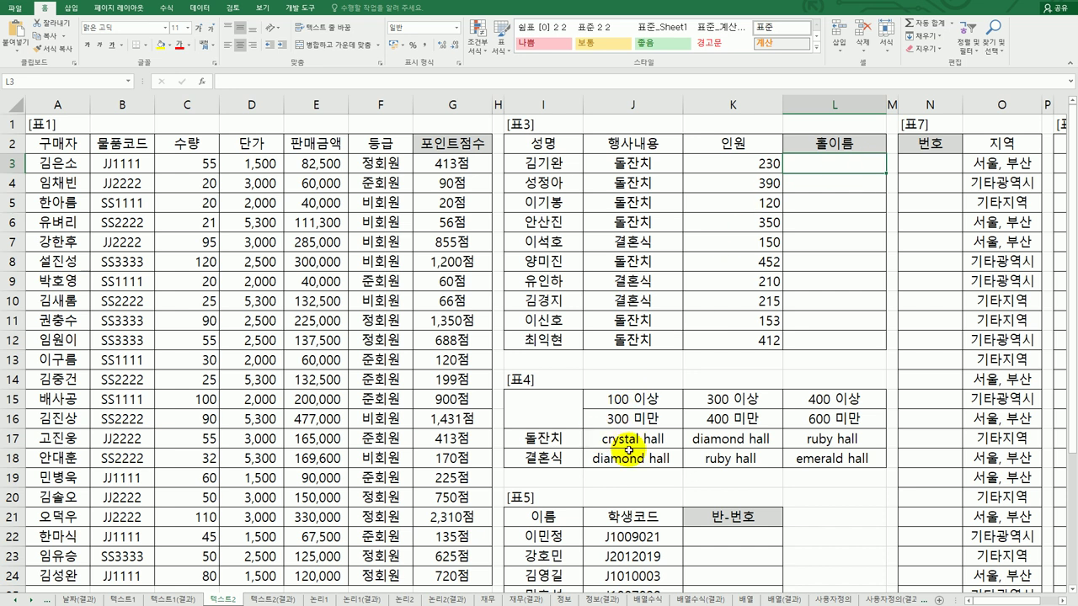
pyautogui.moveTo(539, 435); pyautogui.dragTo(846, 459)
pyautogui.moveTo(656, 401); pyautogui.dragTo(800, 400)
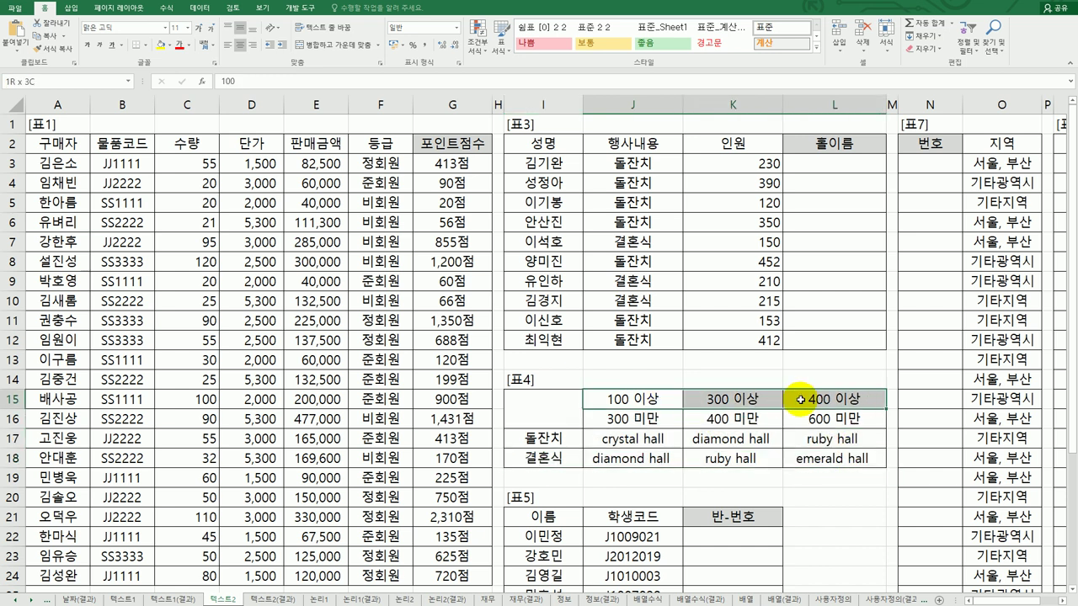
# Compare the 인원 in K3 with the thresholds in J15:L15 and examine 표4's halls for 돌잔치 and 결혼식.
pyautogui.click(728, 163)
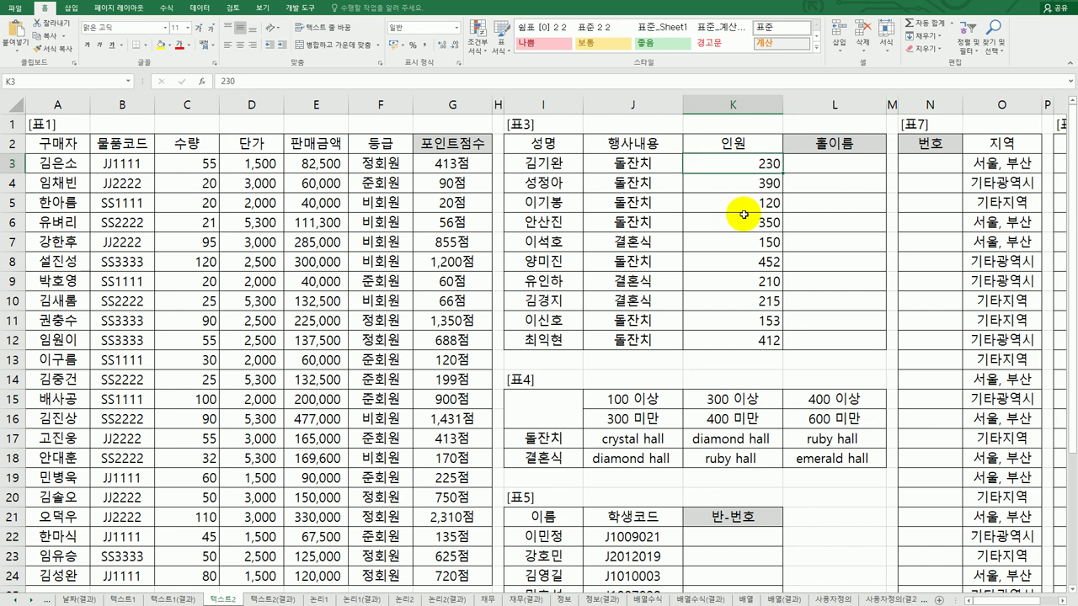
pyautogui.click(674, 401)
pyautogui.click(724, 401)
pyautogui.click(829, 400)
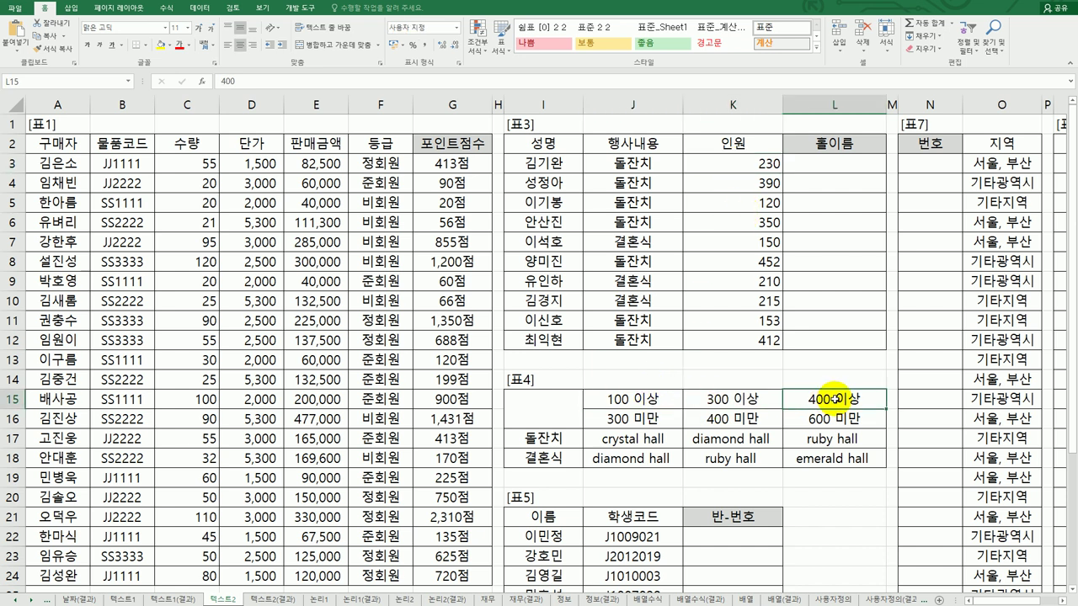
pyautogui.click(559, 439)
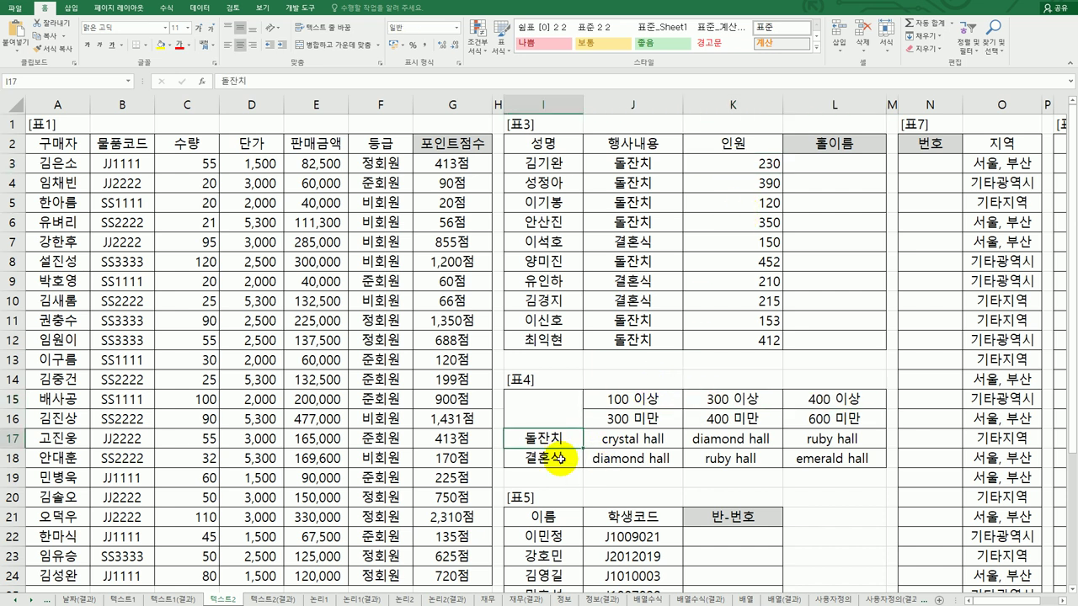
pyautogui.click(560, 459)
pyautogui.moveTo(621, 440); pyautogui.dragTo(805, 441)
pyautogui.moveTo(661, 459); pyautogui.dragTo(818, 459)
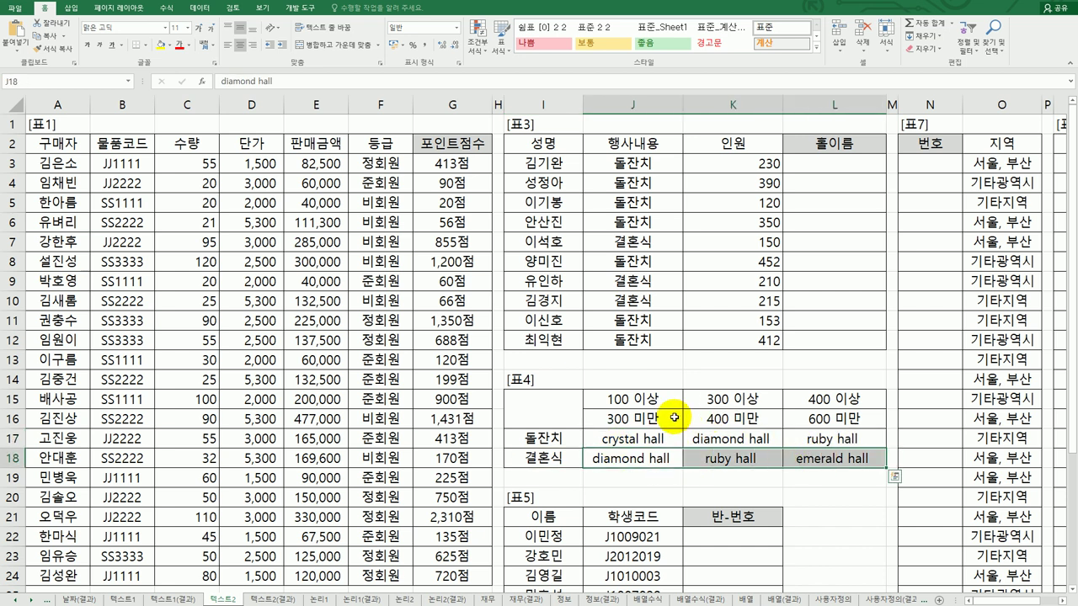
pyautogui.moveTo(671, 399); pyautogui.dragTo(815, 398)
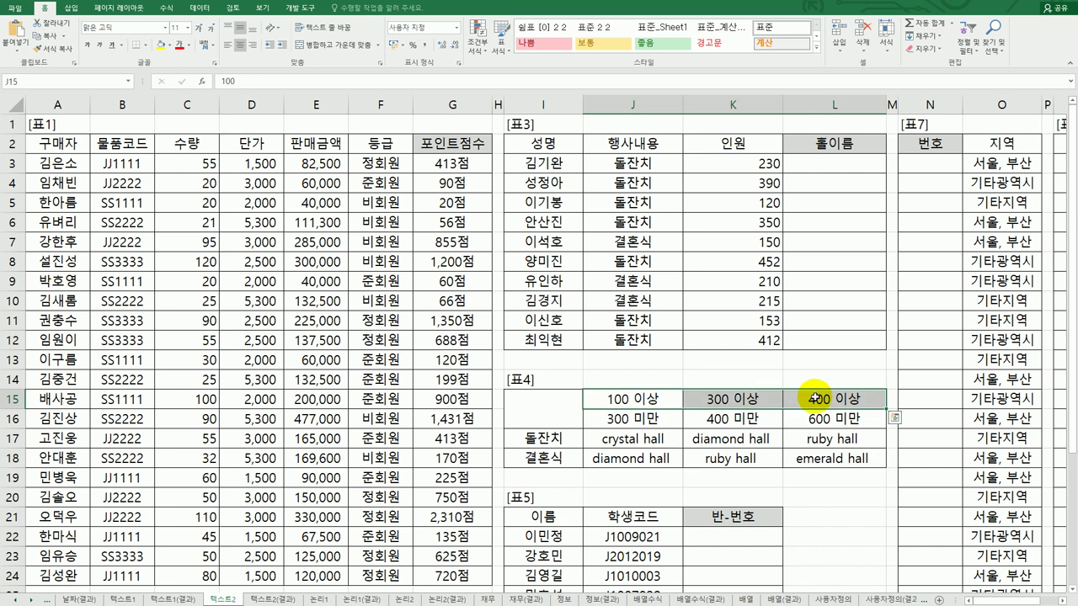
# Examine 표4's hall names for 돌잔치 and 결혼식 in J17:L18 against the event labels in I17:I18 and 표3's J3.
pyautogui.click(556, 443)
pyautogui.moveTo(556, 444); pyautogui.dragTo(836, 427)
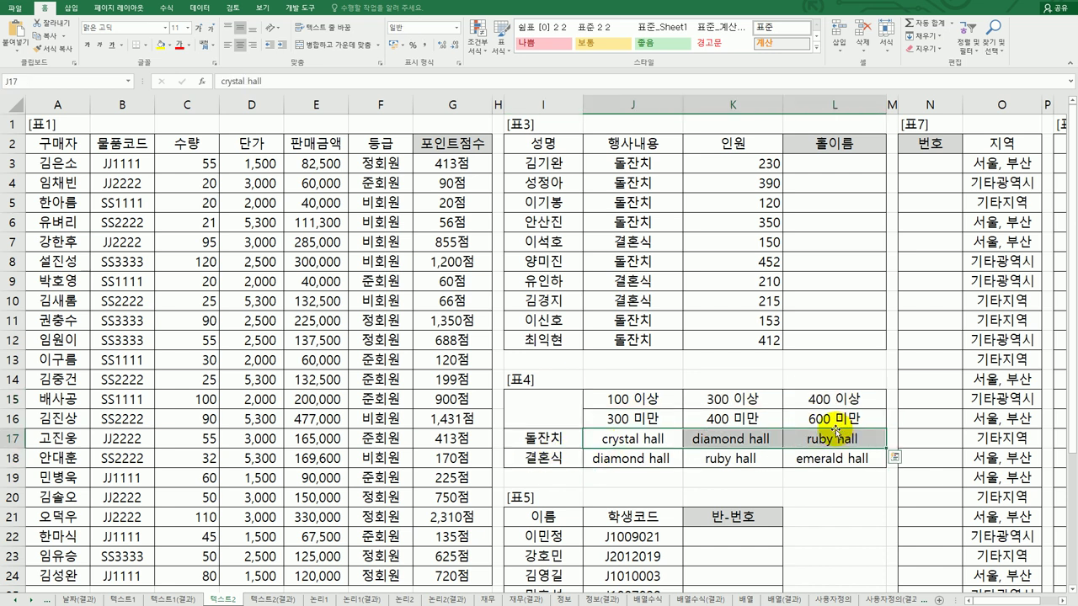
pyautogui.moveTo(627, 467); pyautogui.dragTo(829, 459)
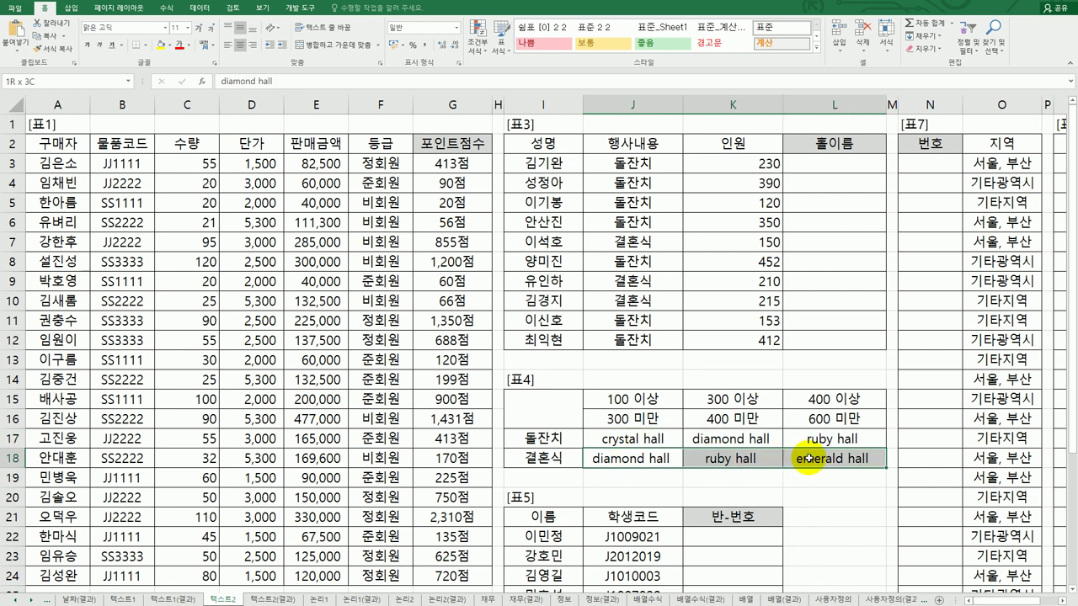
pyautogui.click(640, 162)
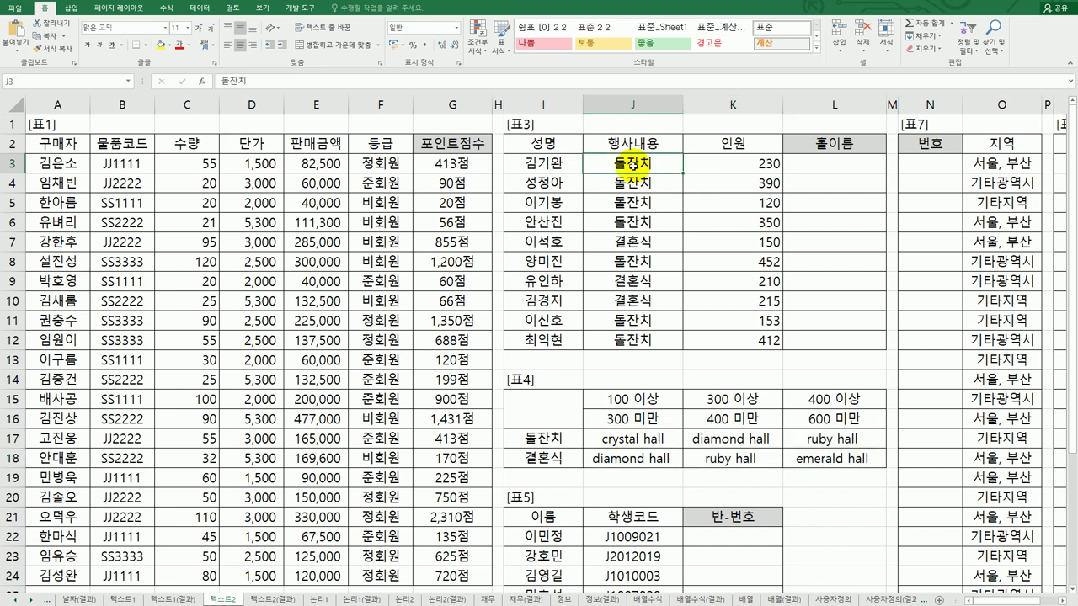
pyautogui.moveTo(532, 437); pyautogui.dragTo(532, 459)
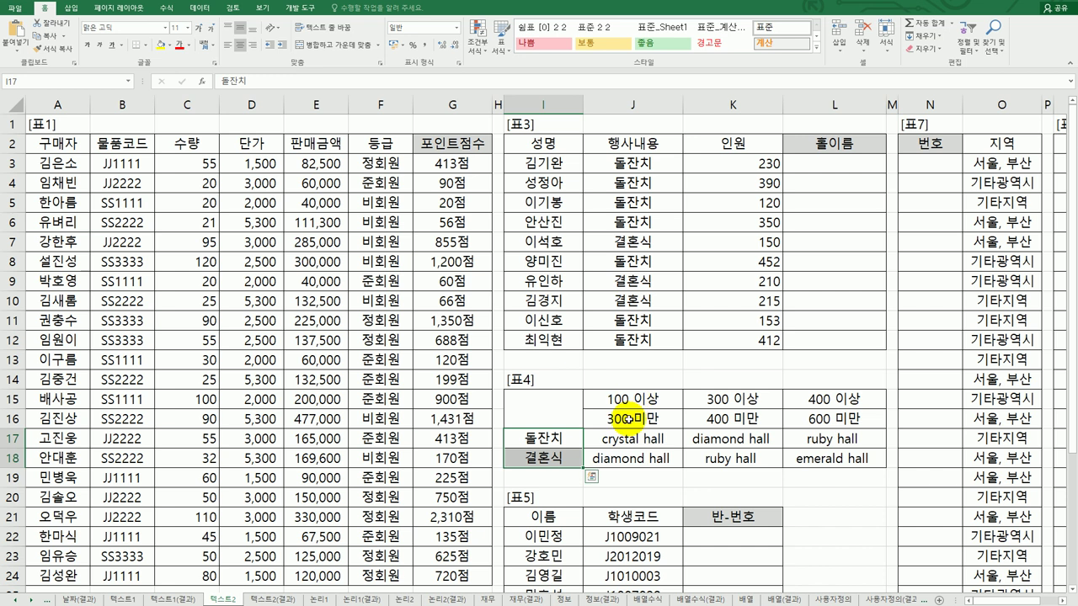
pyautogui.moveTo(631, 441); pyautogui.dragTo(812, 435)
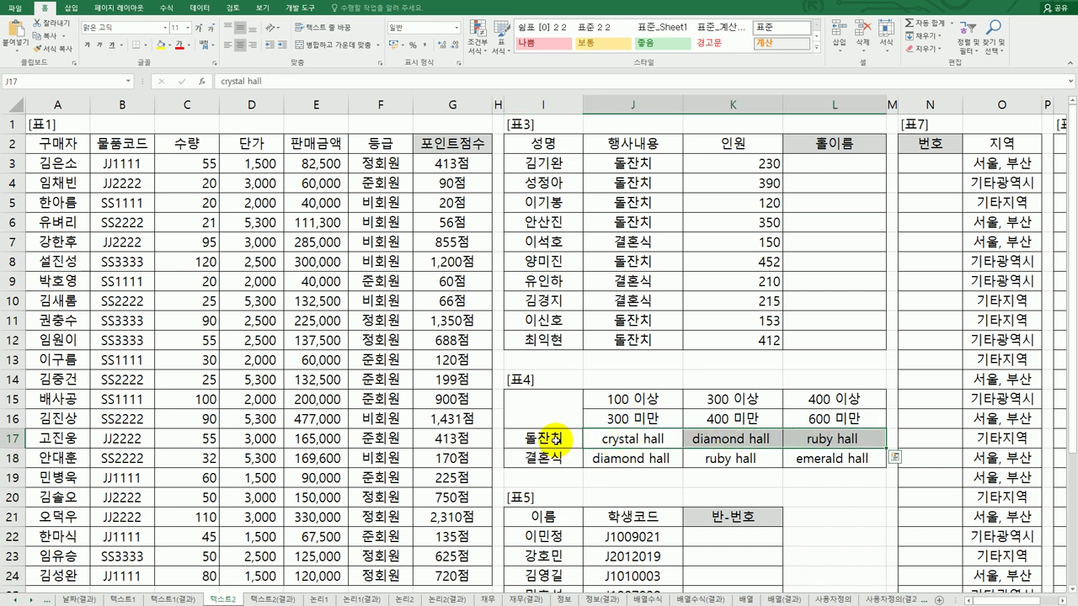
pyautogui.moveTo(551, 435); pyautogui.dragTo(556, 459)
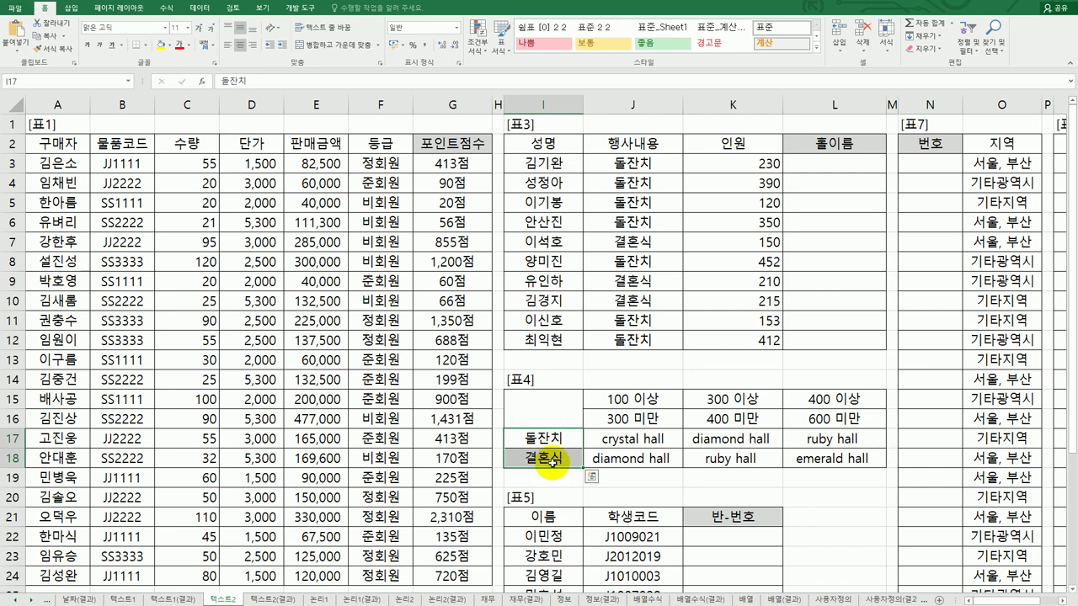
pyautogui.moveTo(623, 458); pyautogui.dragTo(818, 457)
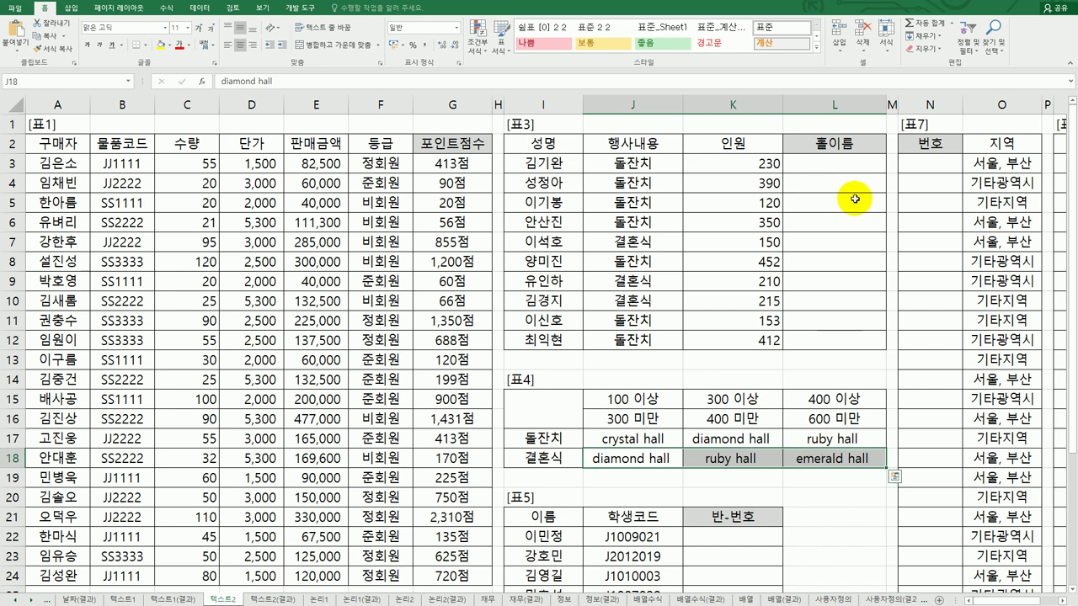
# Start an HLOOKUP formula in L3 with K3 as the lookup value and $J$15:$L$18 as the absolute table range.
pyautogui.click(856, 166)
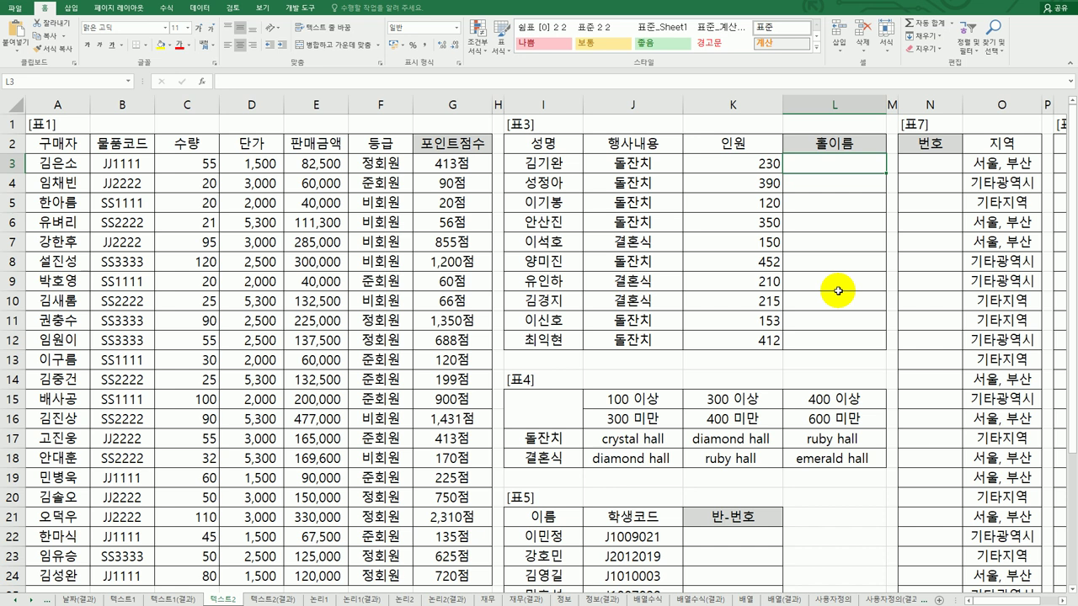
pyautogui.write('=')
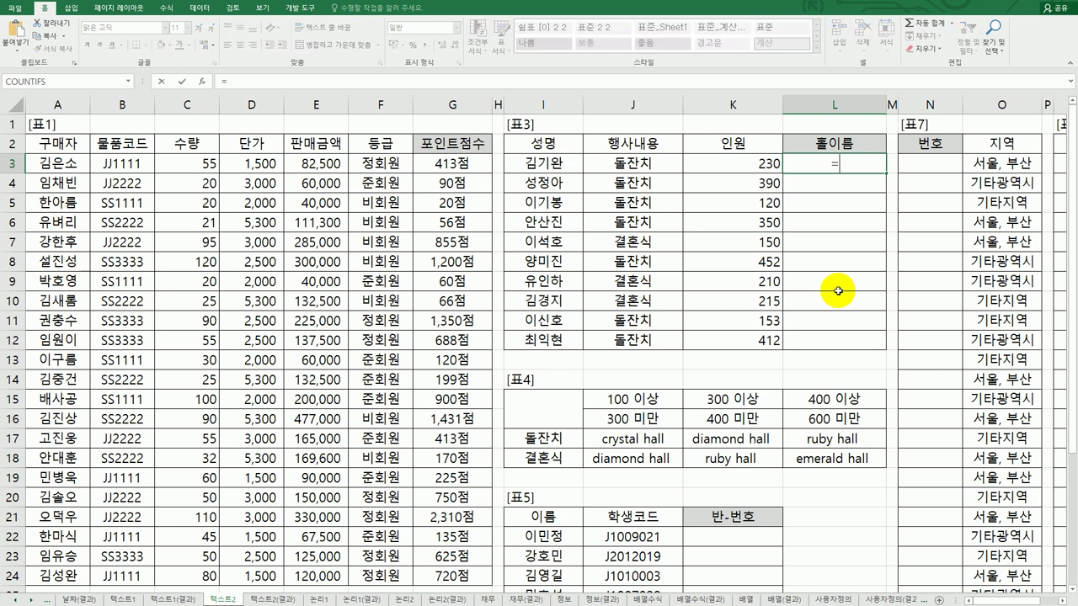
pyautogui.write('hl')
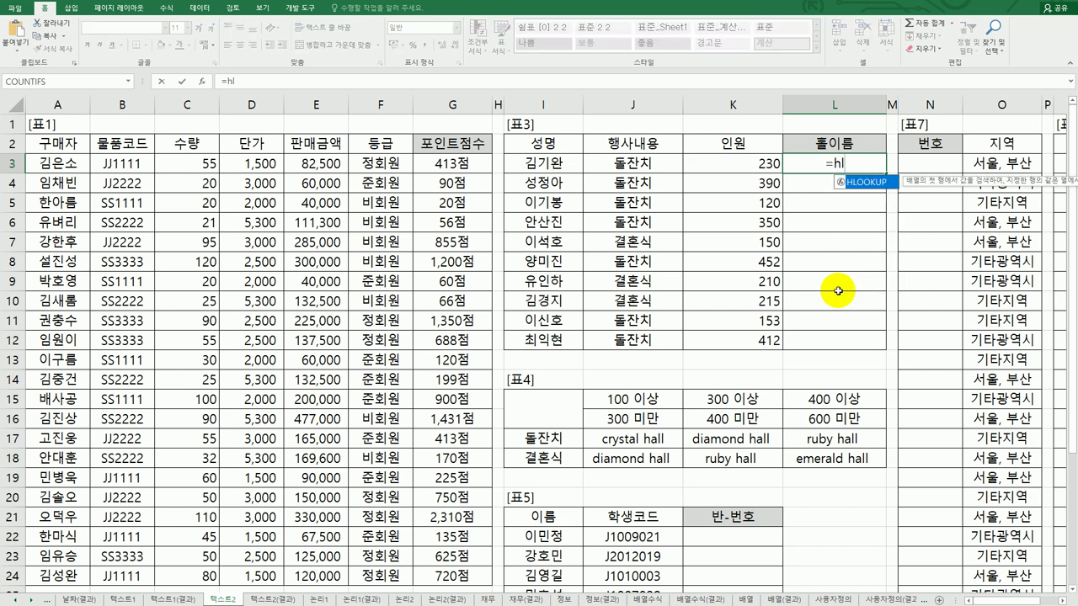
pyautogui.doubleClick(859, 182)
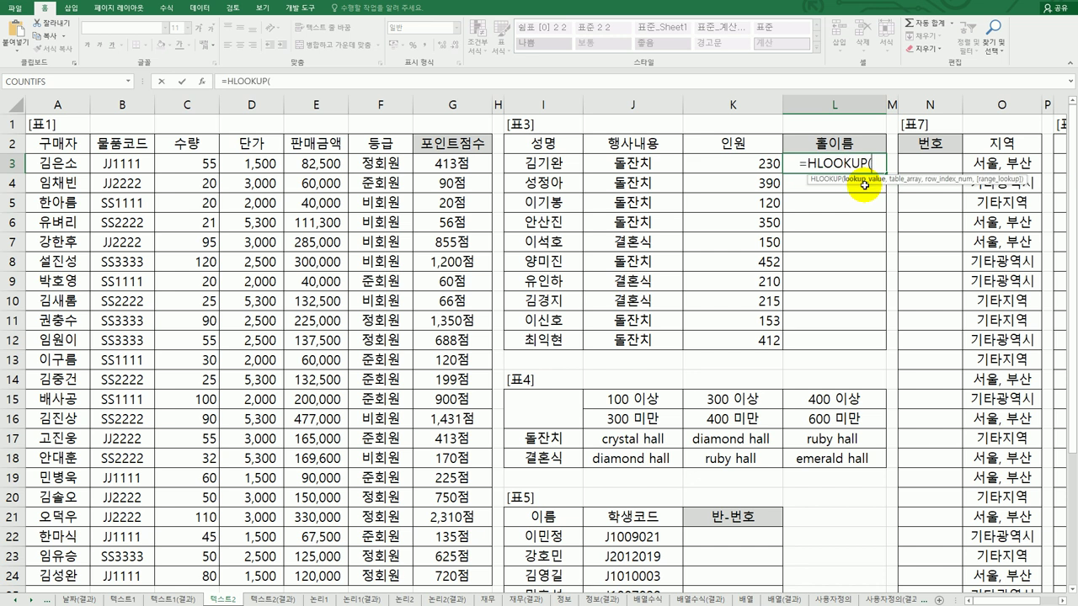
pyautogui.click(752, 161)
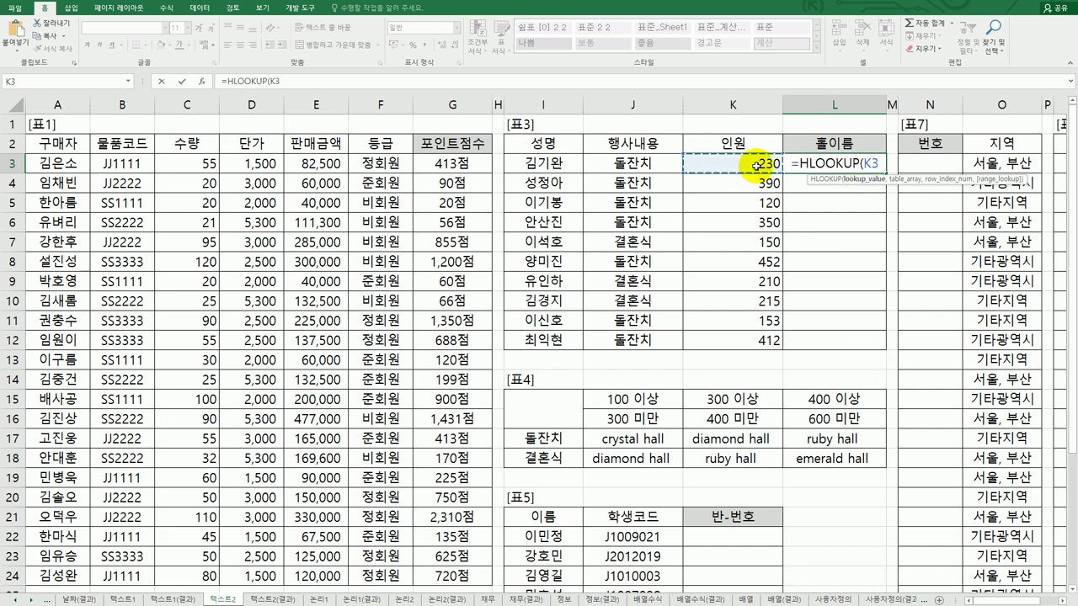
pyautogui.write(',')
pyautogui.moveTo(654, 400); pyautogui.dragTo(798, 459)
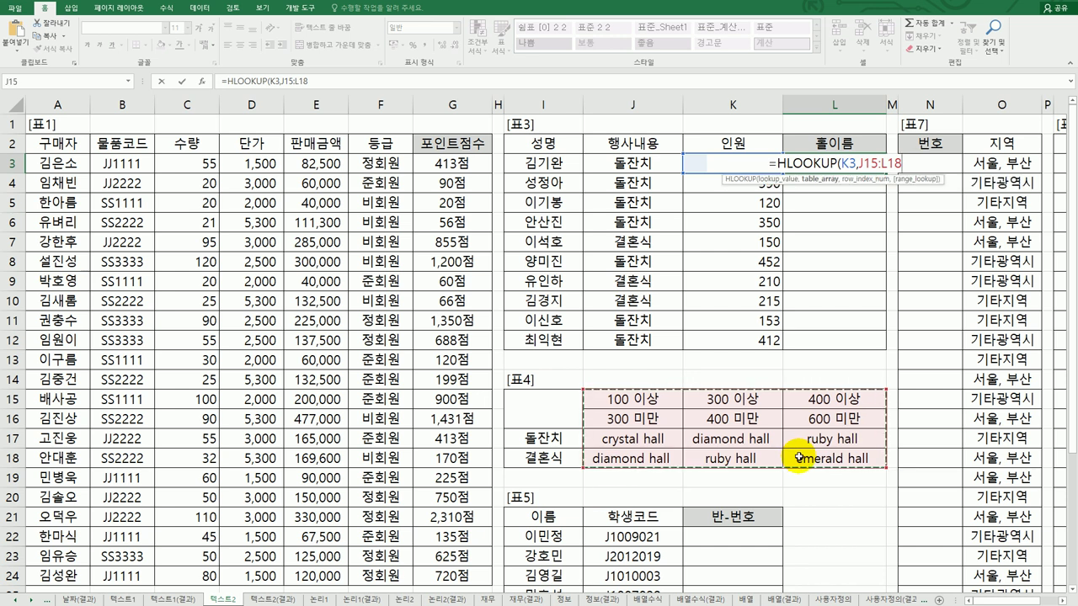
pyautogui.press('F4')
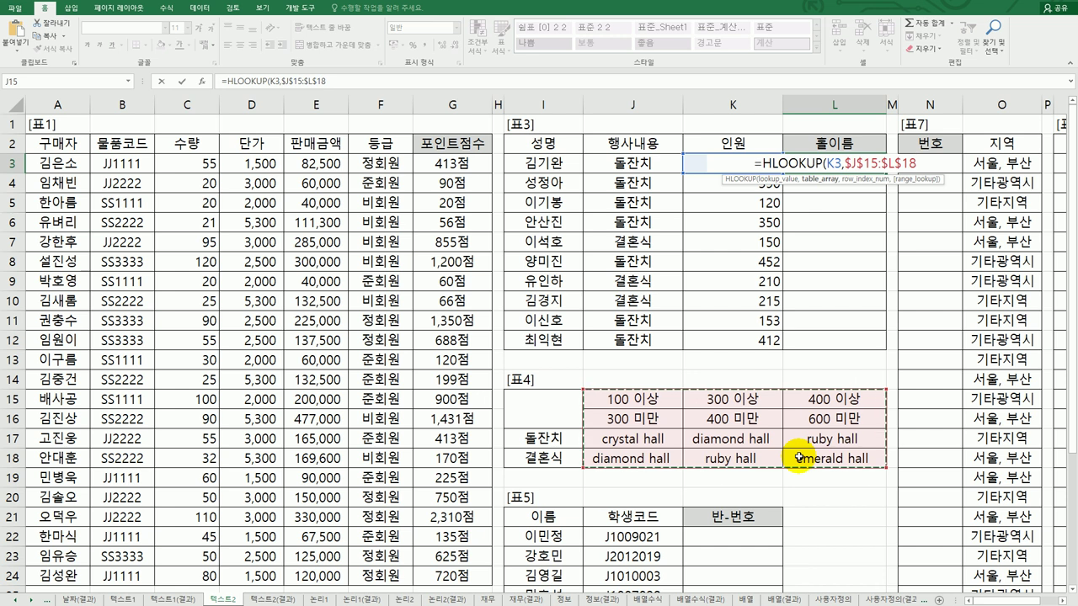
pyautogui.write(',')
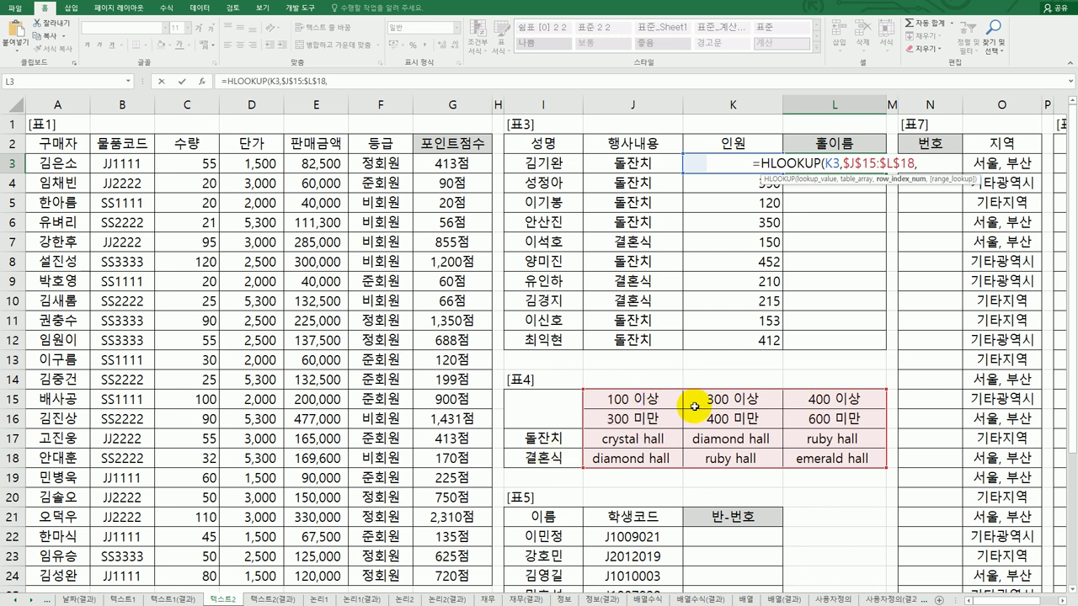
# Set the HLOOKUP row index to 2+MATCH(J3,$I$17:$I$18,0), using an exact match for the event type.
pyautogui.write('2')
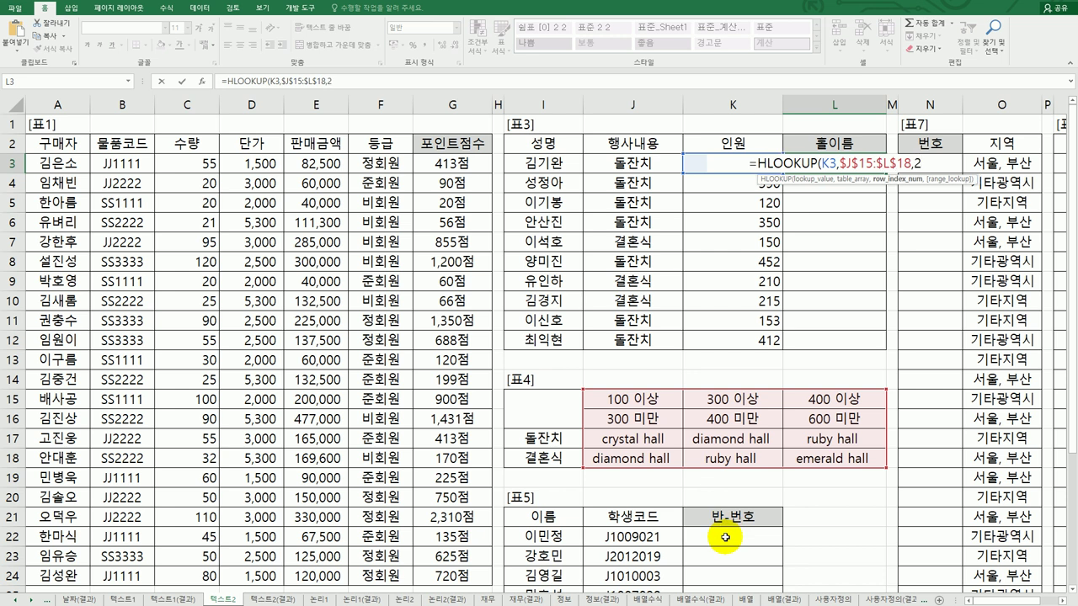
pyautogui.write('+')
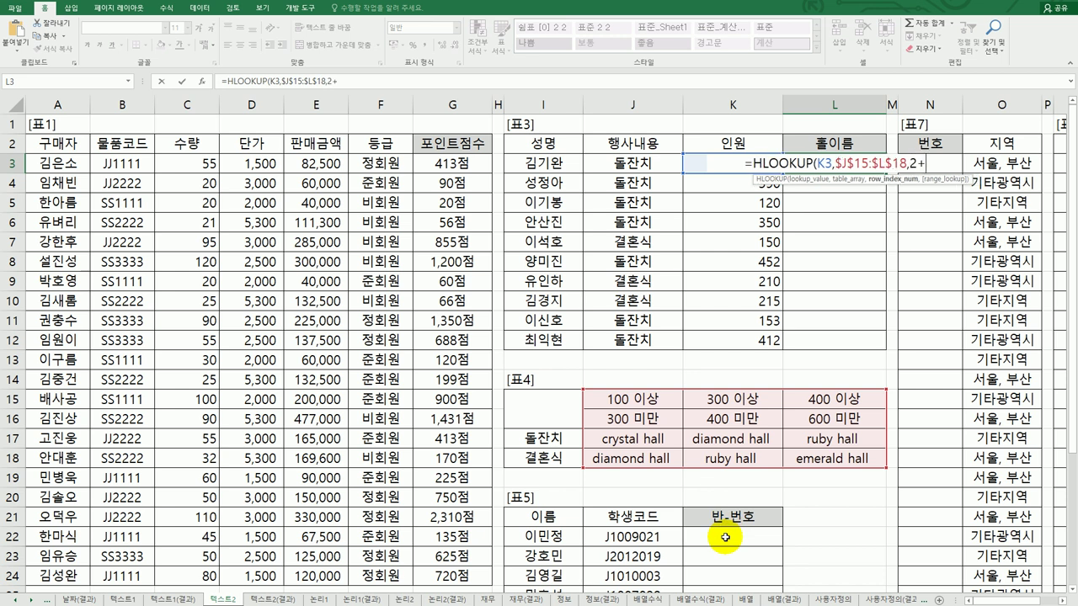
pyautogui.write('ma')
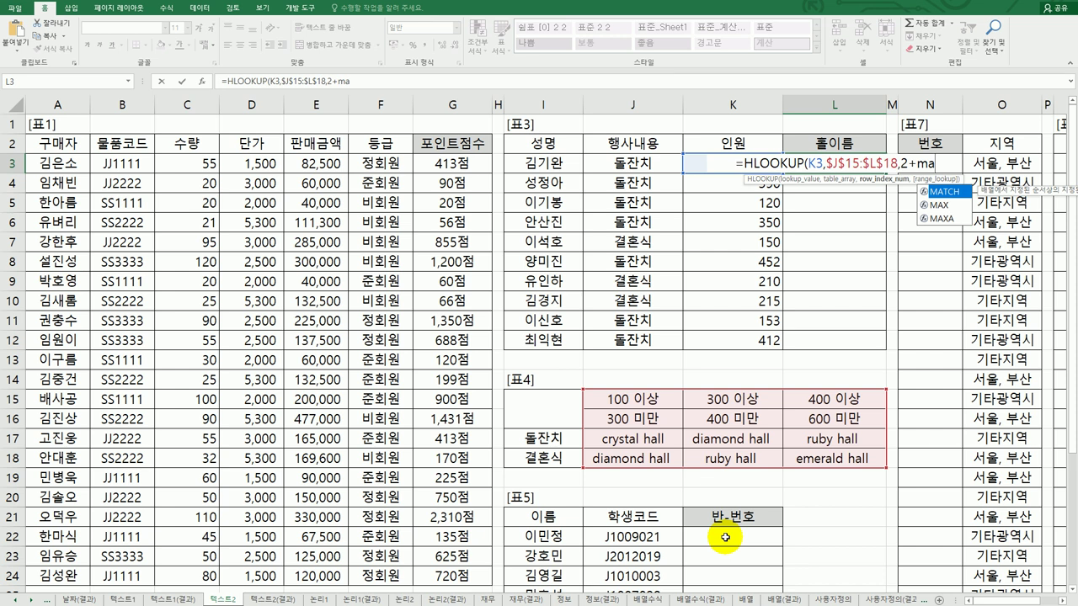
pyautogui.press('Tab')
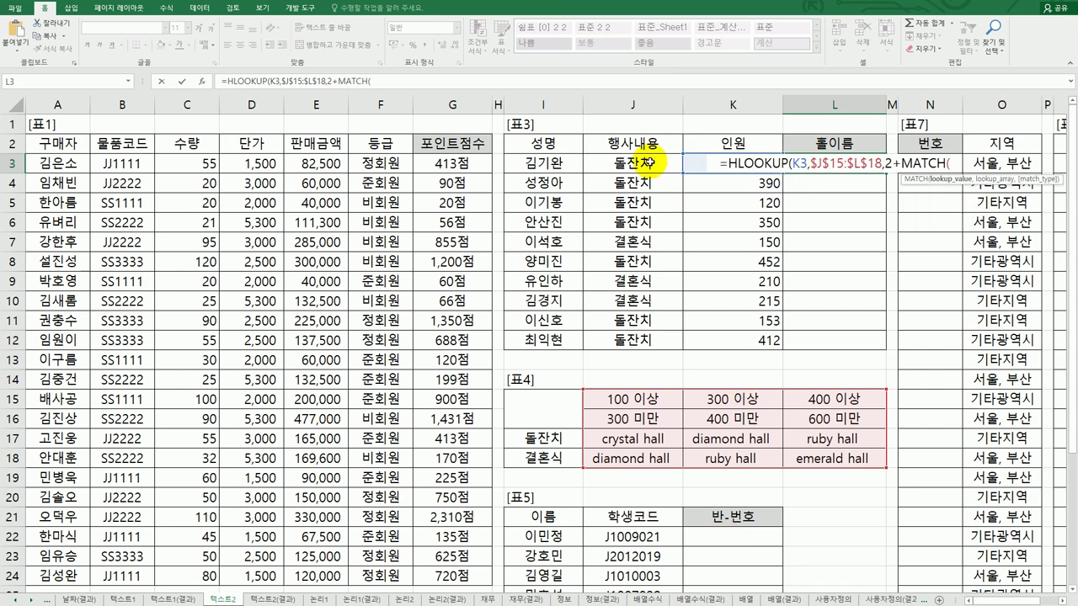
pyautogui.click(653, 162)
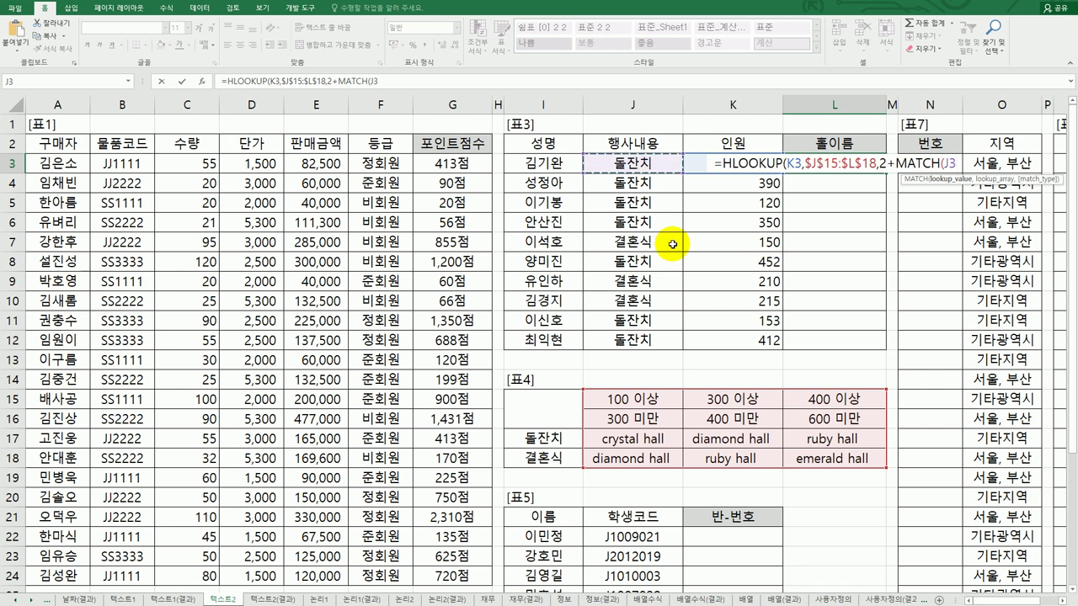
pyautogui.write(',')
pyautogui.moveTo(557, 433); pyautogui.dragTo(556, 457)
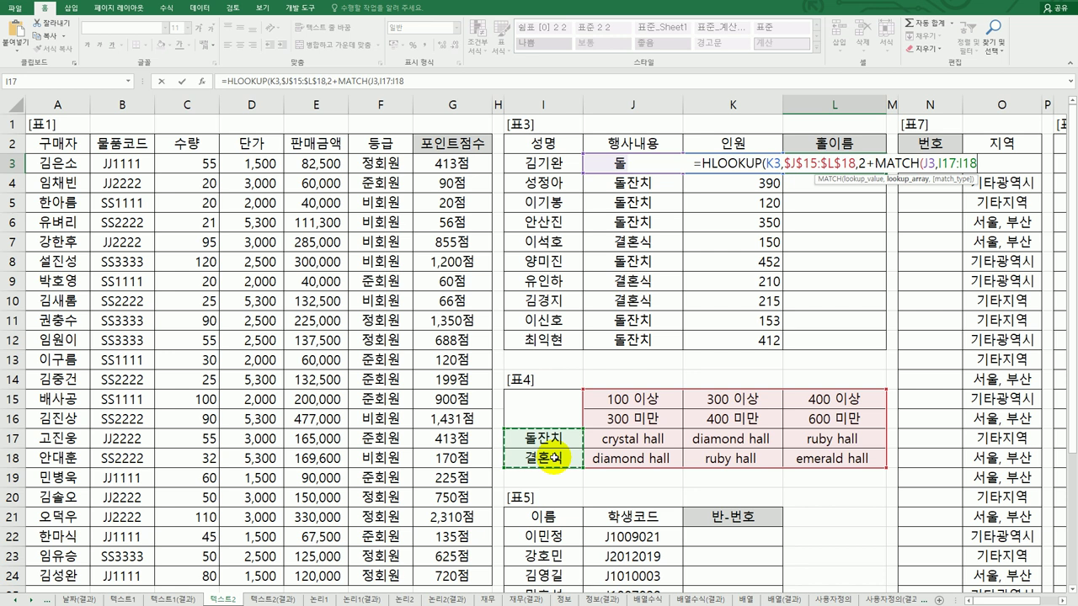
pyautogui.press('F4')
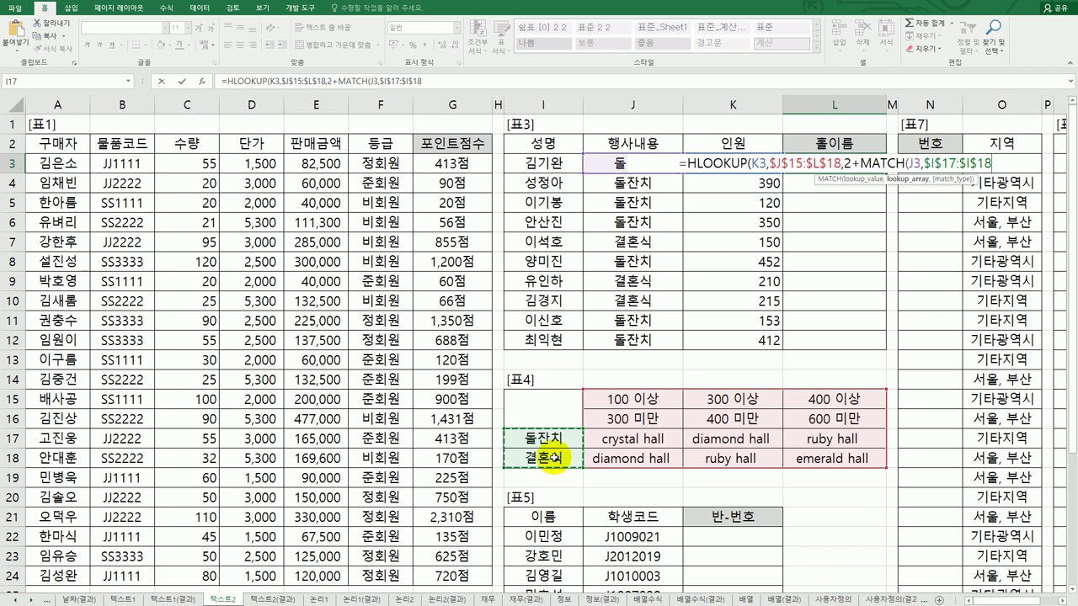
pyautogui.write(',')
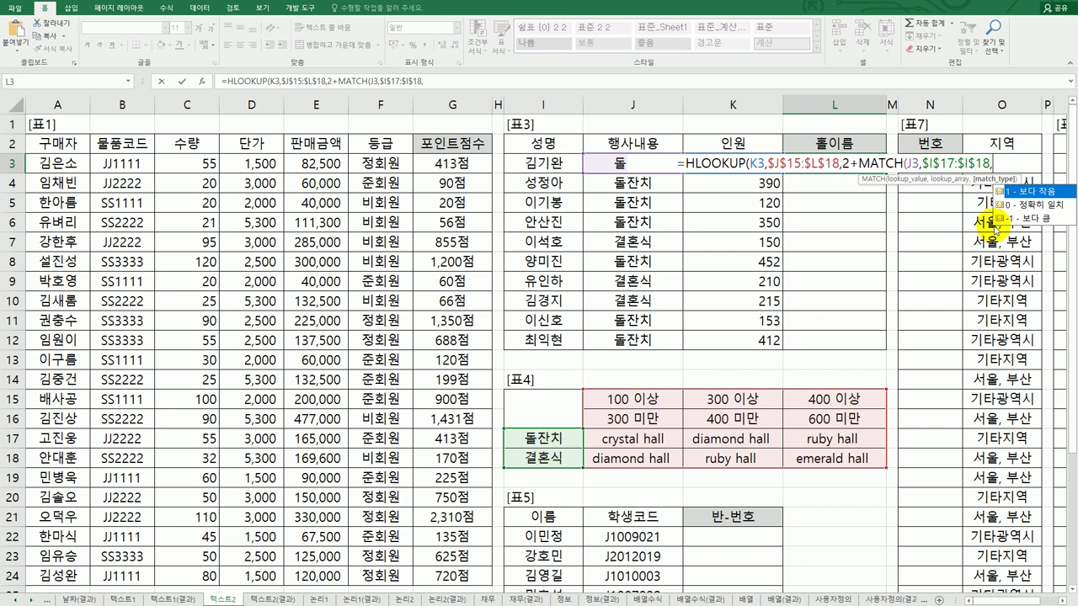
pyautogui.doubleClick(1023, 205)
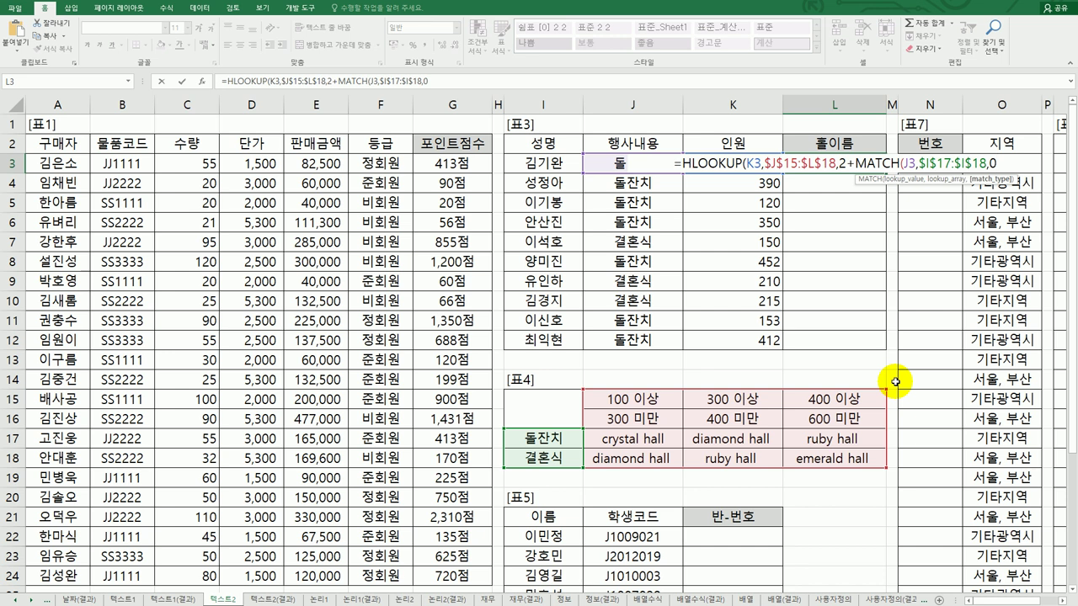
pyautogui.write(')')
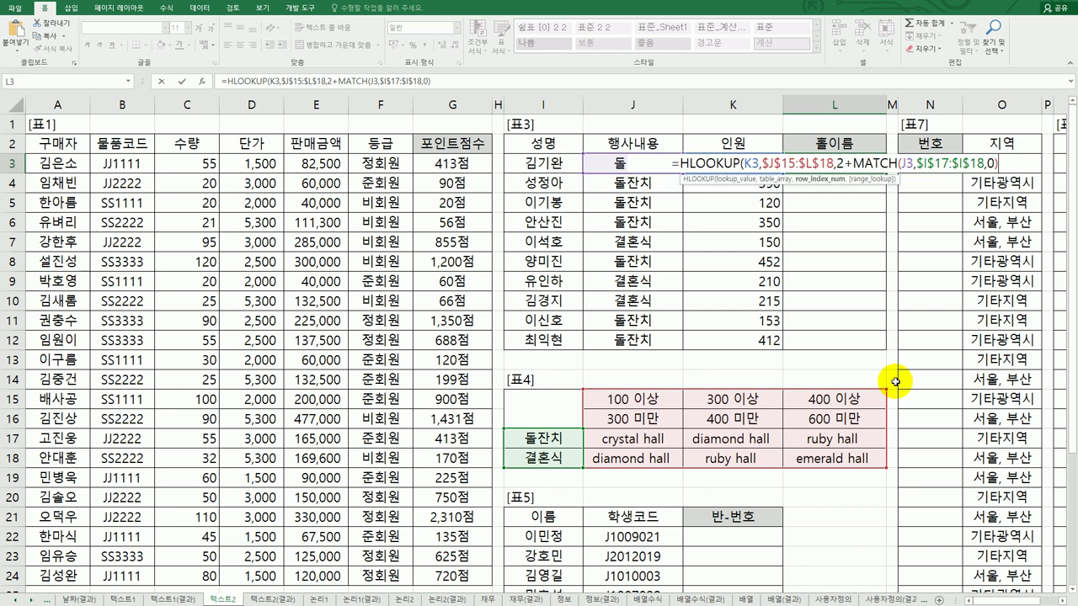
# Complete the HLOOKUP formula in L3 and fill it down the 홀이름 column to L12.
pyautogui.write(')')
pyautogui.press('Return')
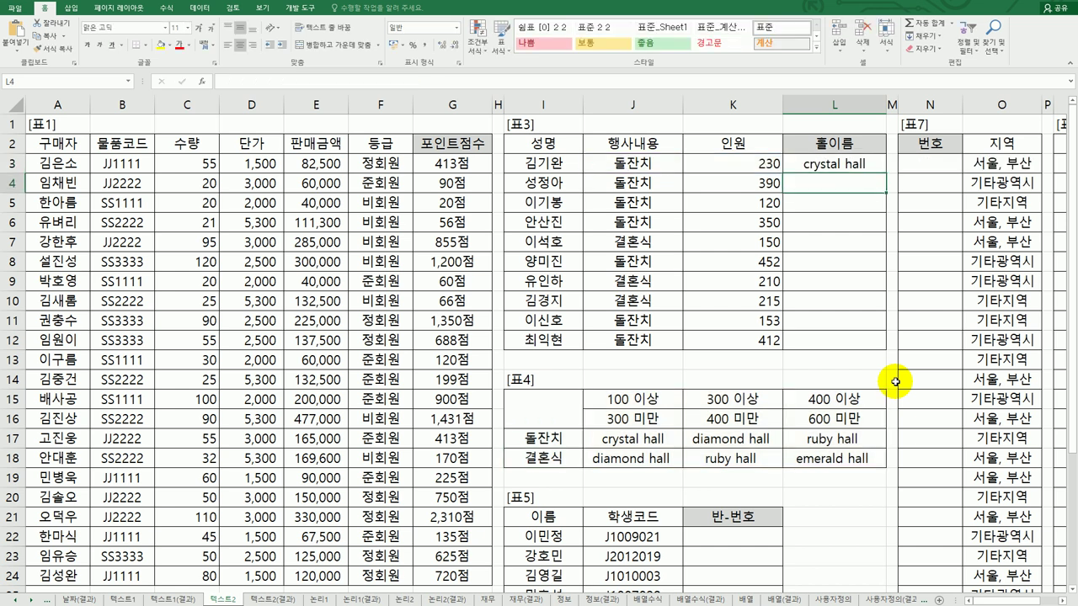
pyautogui.click(875, 165)
pyautogui.moveTo(883, 171); pyautogui.dragTo(869, 351)
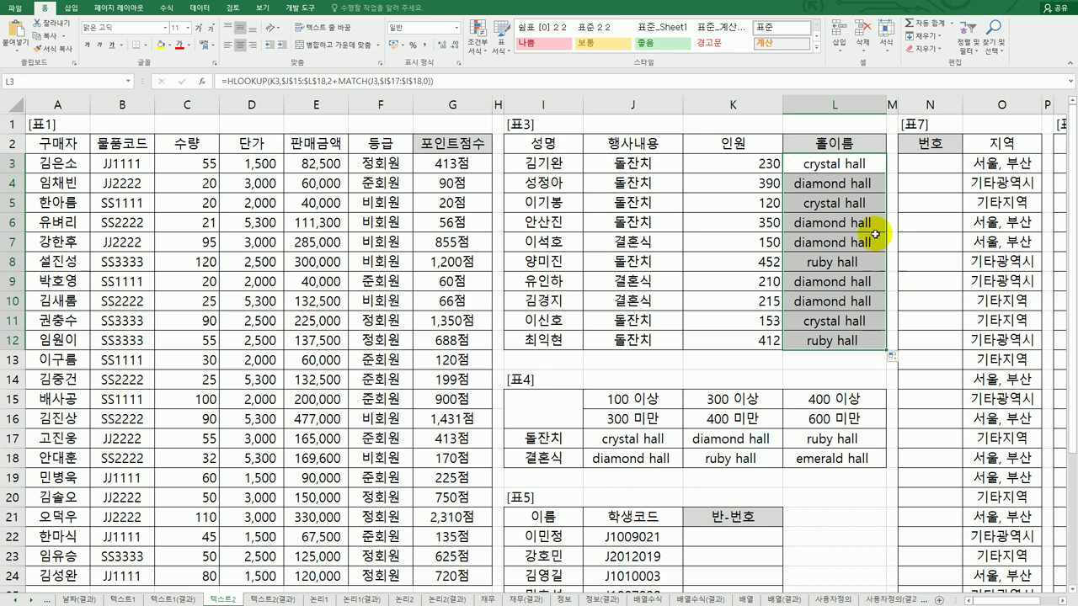
# Wrap the whole HLOOKUP formula in L3 in the PROPER function to capitalize each word of the hall name.
pyautogui.doubleClick(847, 162)
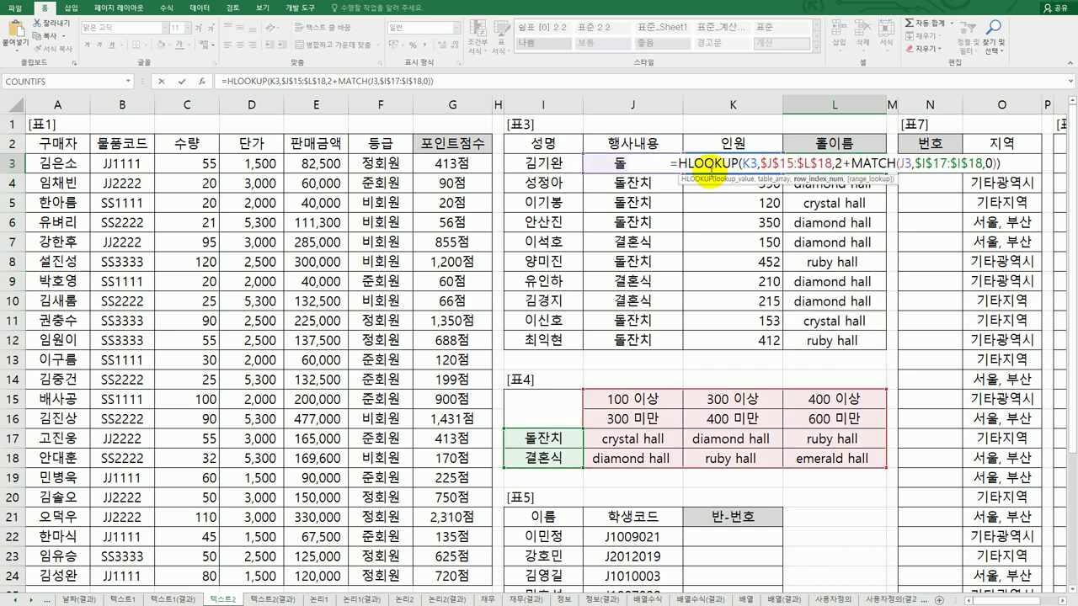
pyautogui.click(678, 163)
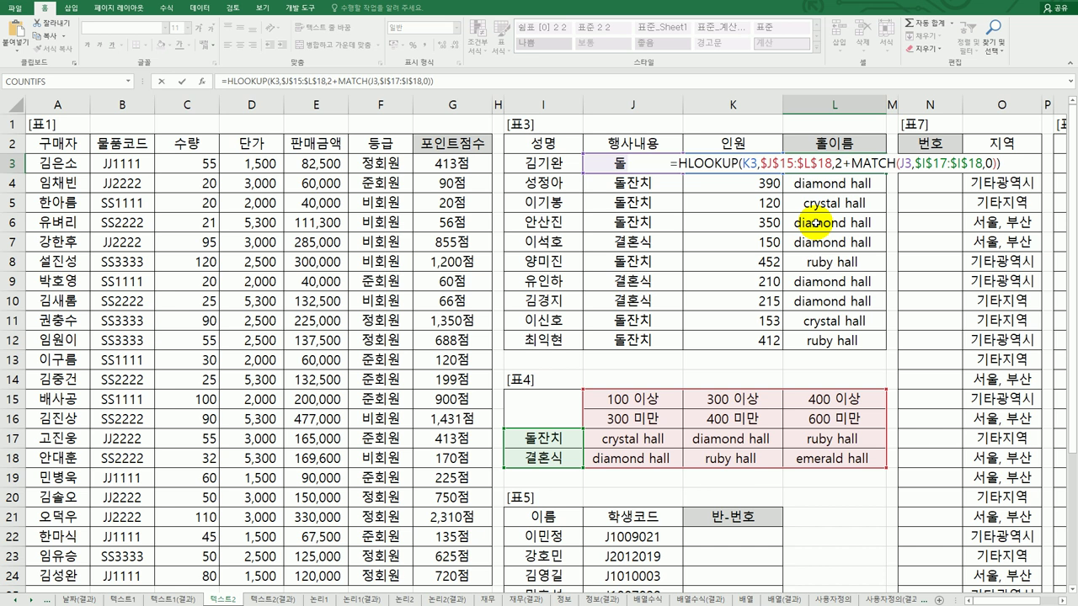
pyautogui.write('po')
pyautogui.press('BackSpace')
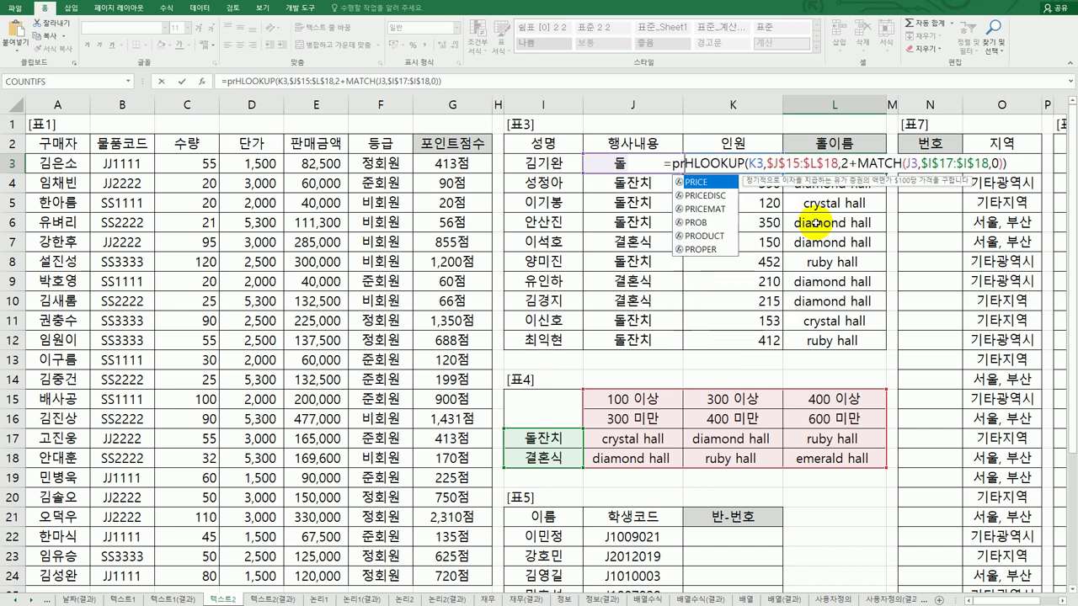
pyautogui.write('ro')
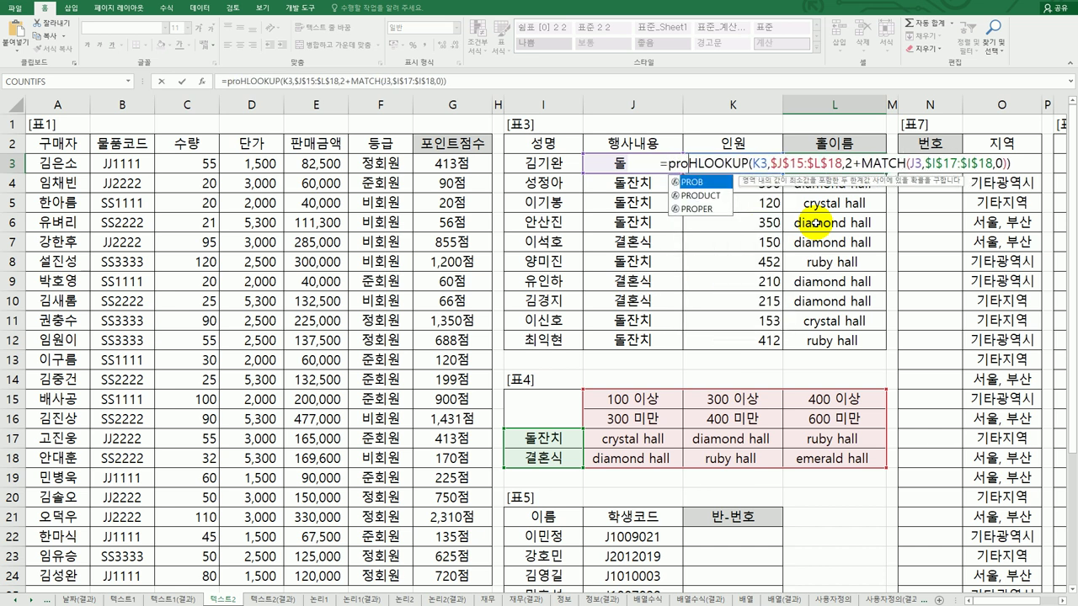
pyautogui.doubleClick(712, 209)
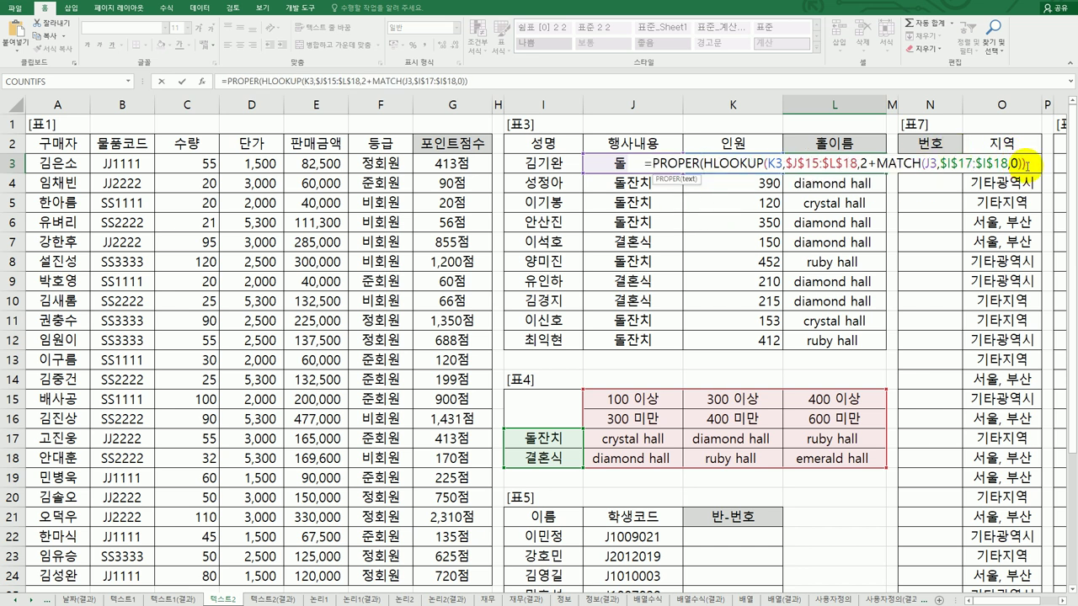
pyautogui.write(')')
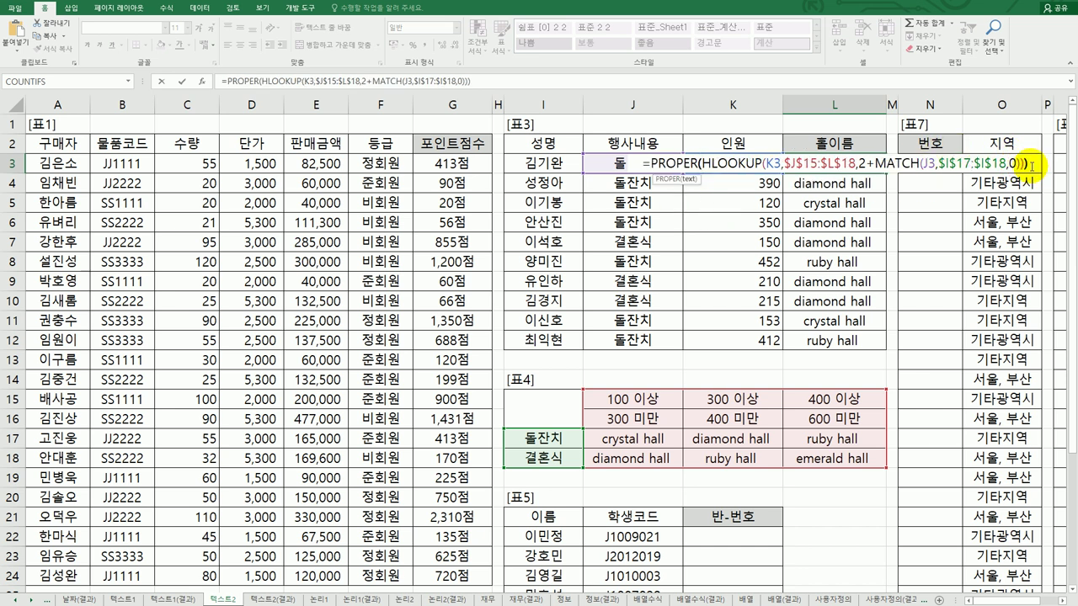
# Enter the PROPER formula in L3 and fill it down to L12.
pyautogui.press('Return')
pyautogui.click(875, 166)
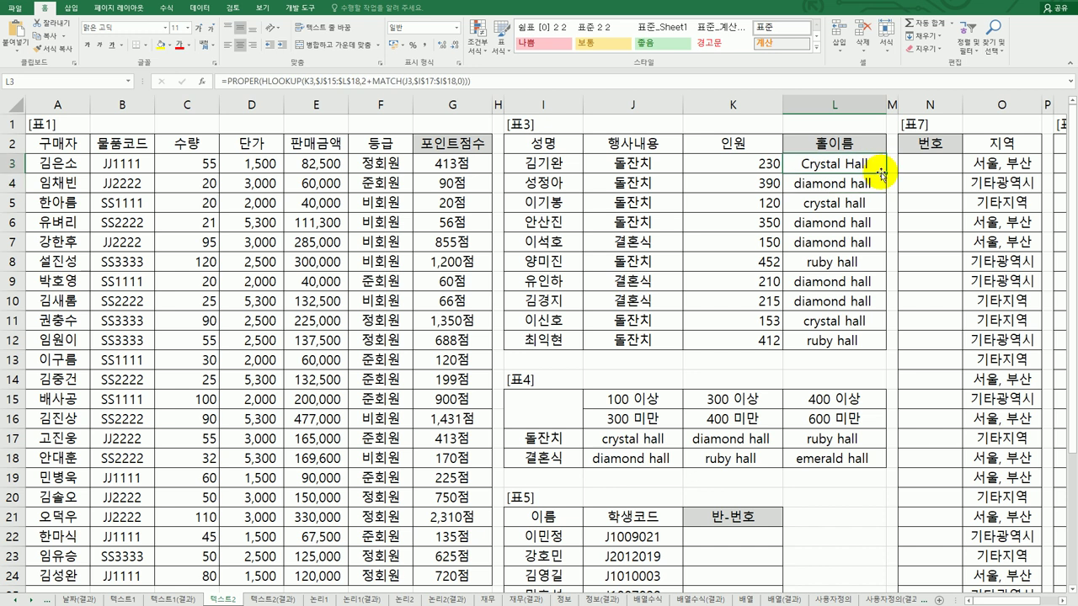
pyautogui.moveTo(885, 174)
pyautogui.mouseDown()
pyautogui.moveTo(877, 322)
pyautogui.moveTo(863, 347)
pyautogui.mouseUp()
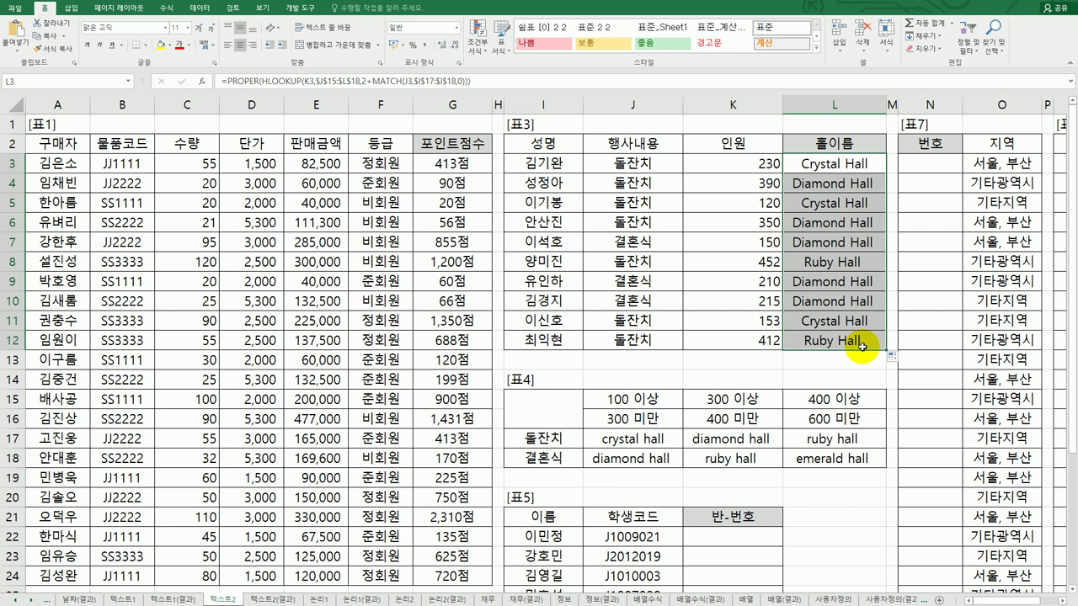
# Start a CONCATENATE formula in K22, the first 반-번호 cell of 표5.
pyautogui.scroll(-4, 752, 409)
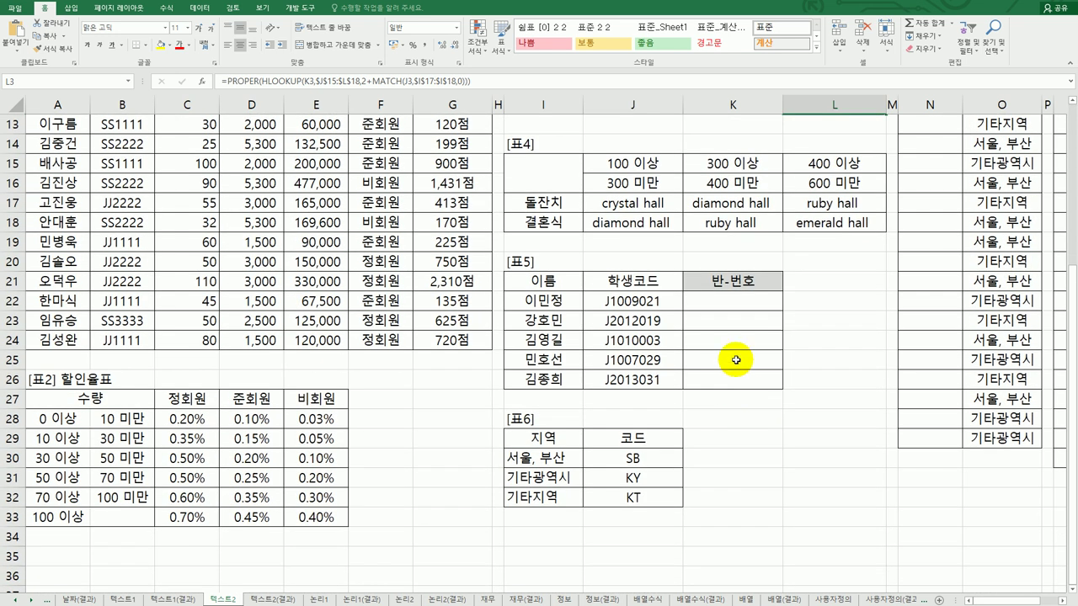
pyautogui.click(740, 299)
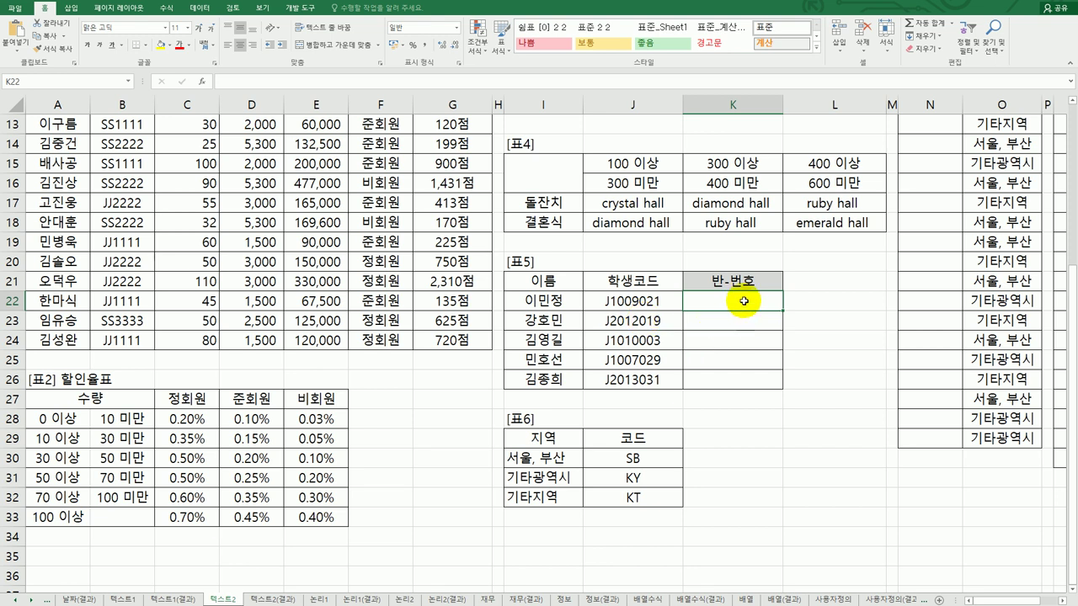
pyautogui.moveTo(727, 300); pyautogui.dragTo(740, 383)
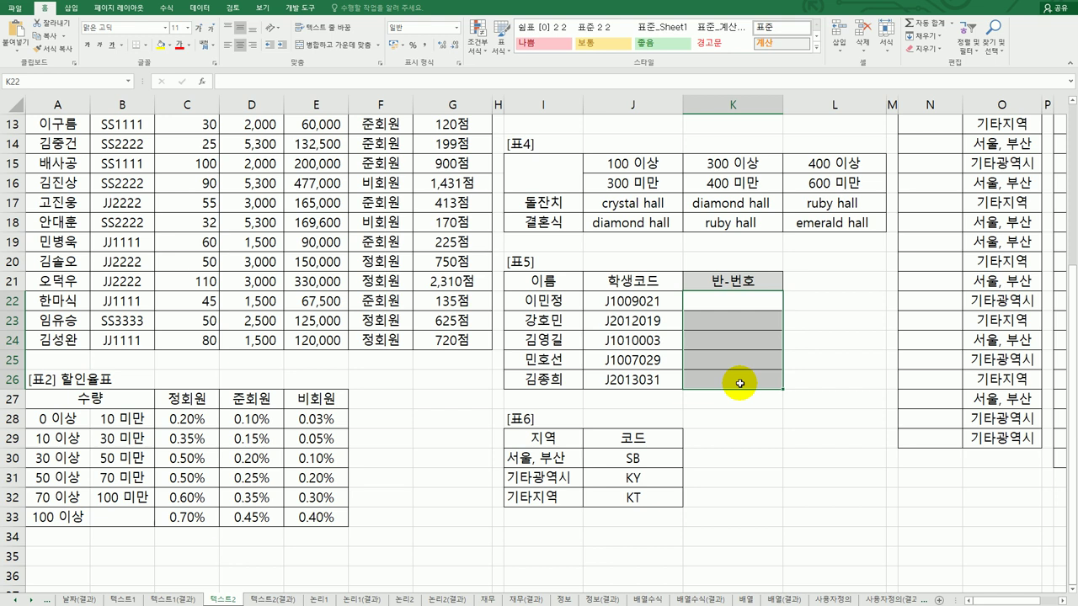
pyautogui.click(753, 304)
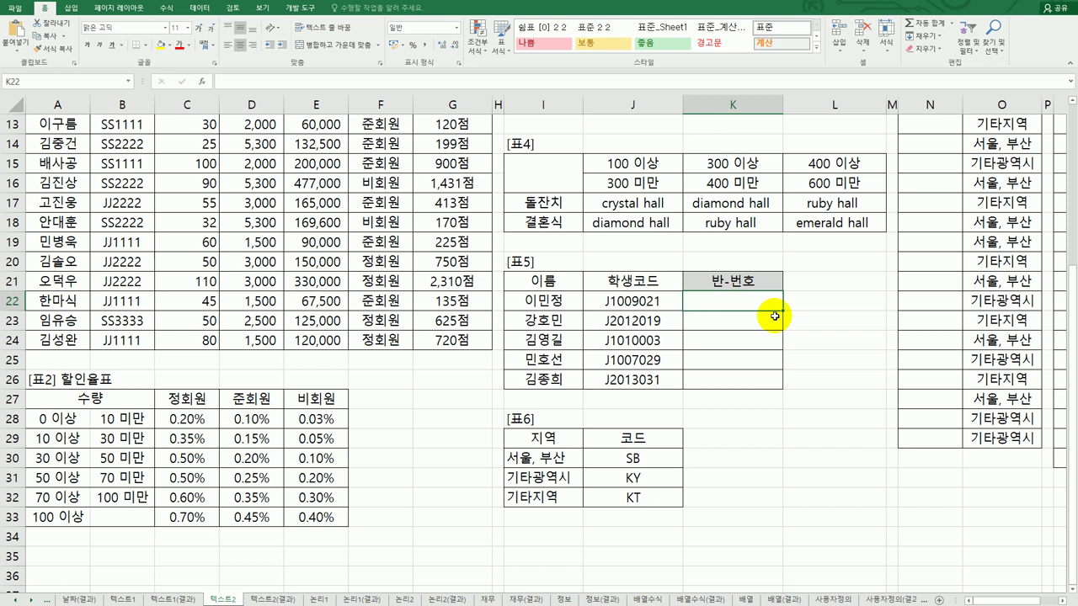
pyautogui.write('=')
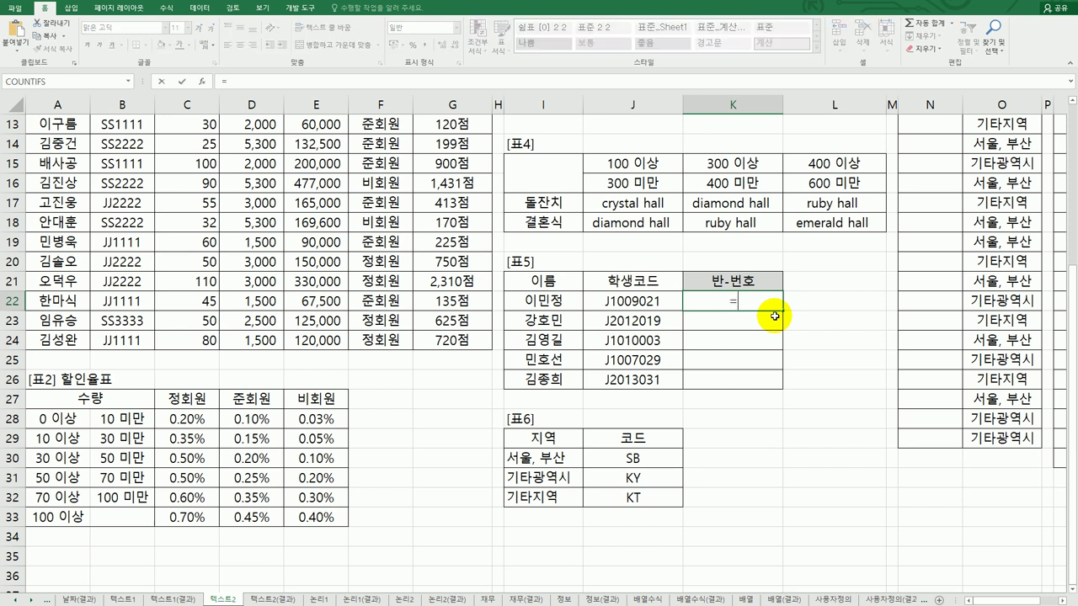
pyautogui.write('con')
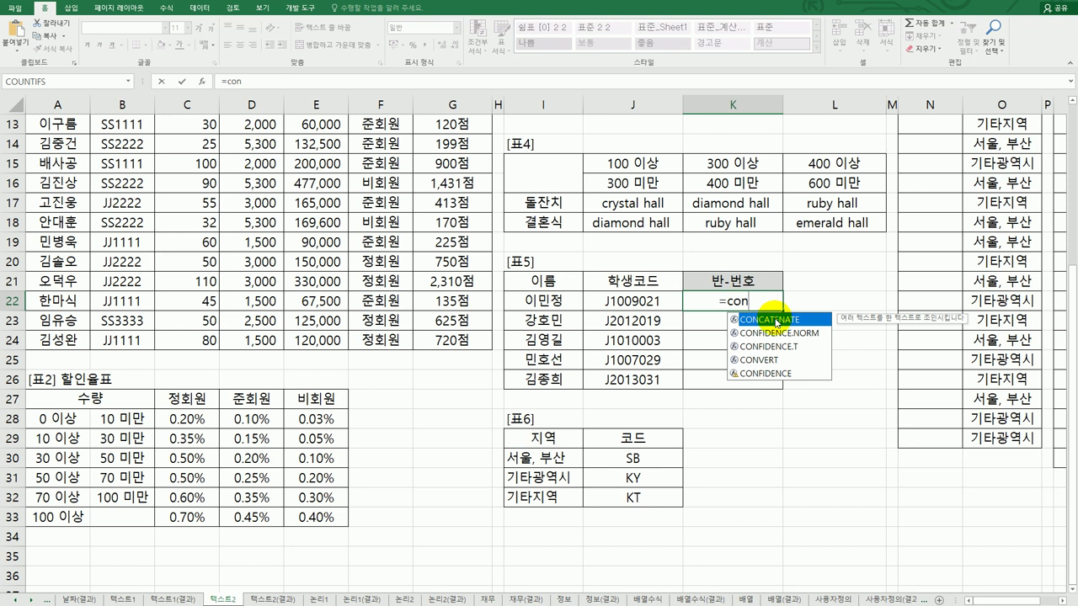
pyautogui.doubleClick(776, 320)
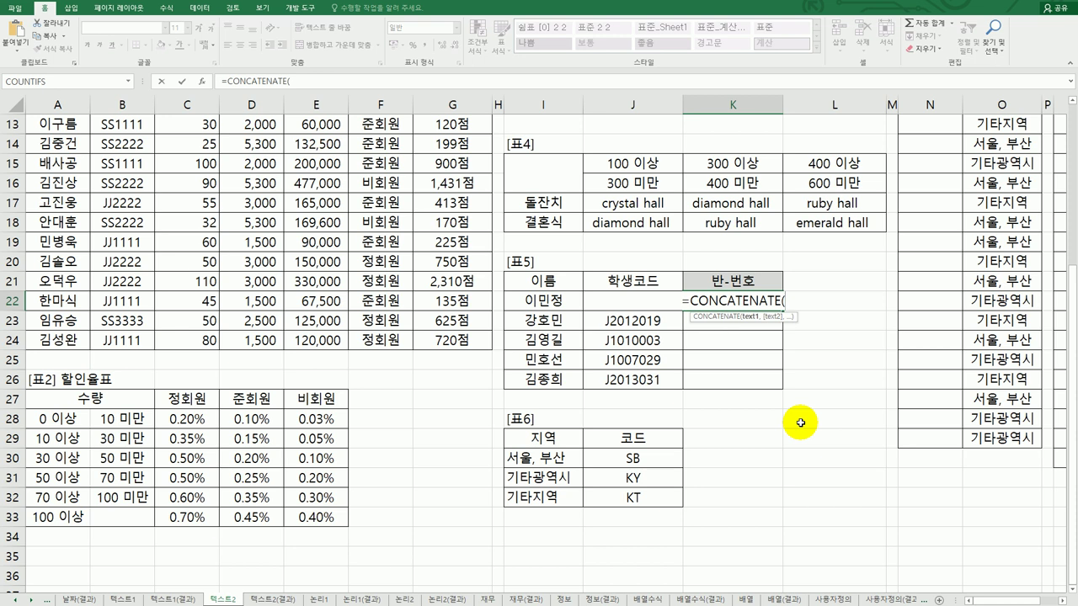
# Give VALUE(MID(J22,3,3)) as the first CONCATENATE argument to extract the class number from the student code.
pyautogui.write('val')
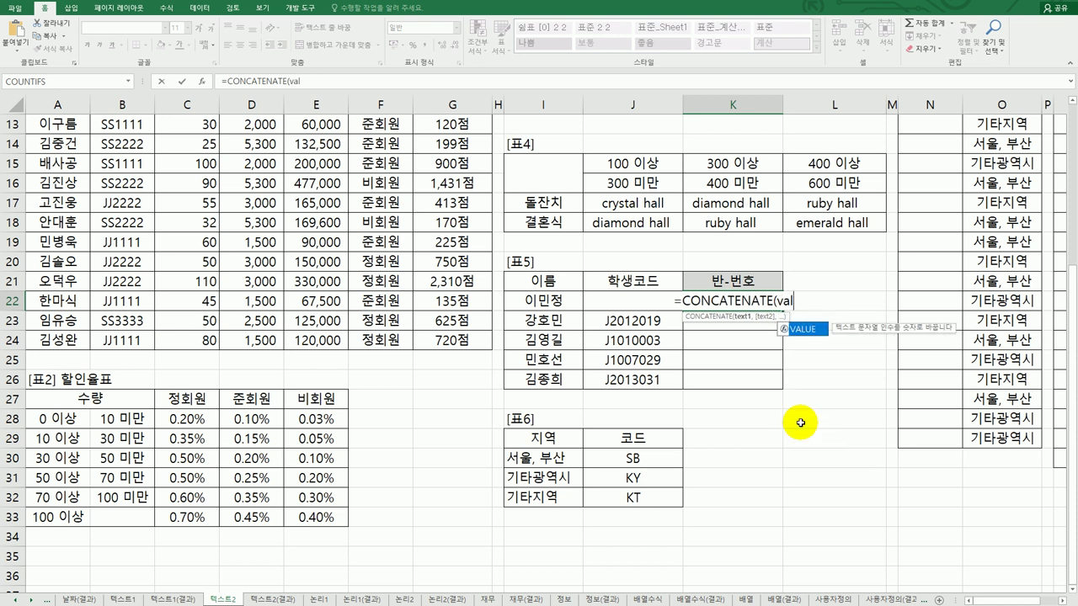
pyautogui.press('Tab')
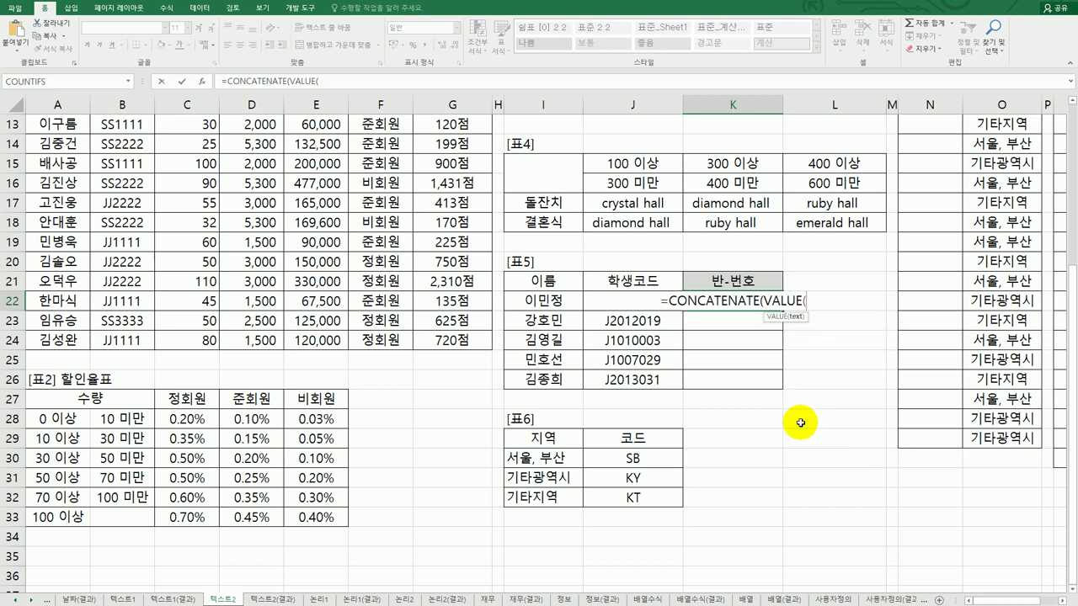
pyautogui.write('mid')
pyautogui.press('Tab')
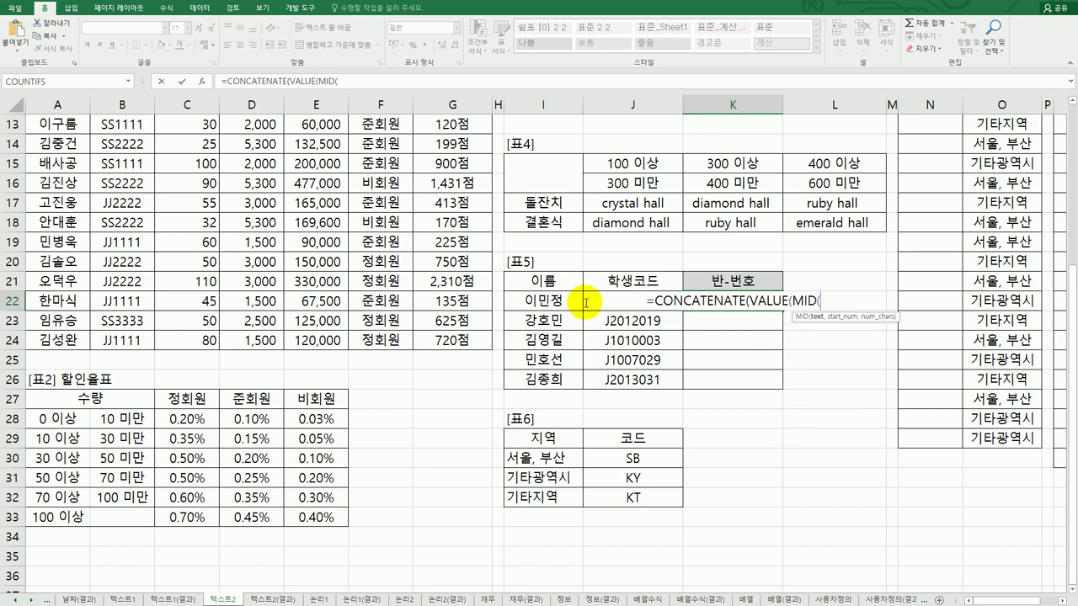
pyautogui.press('Left')
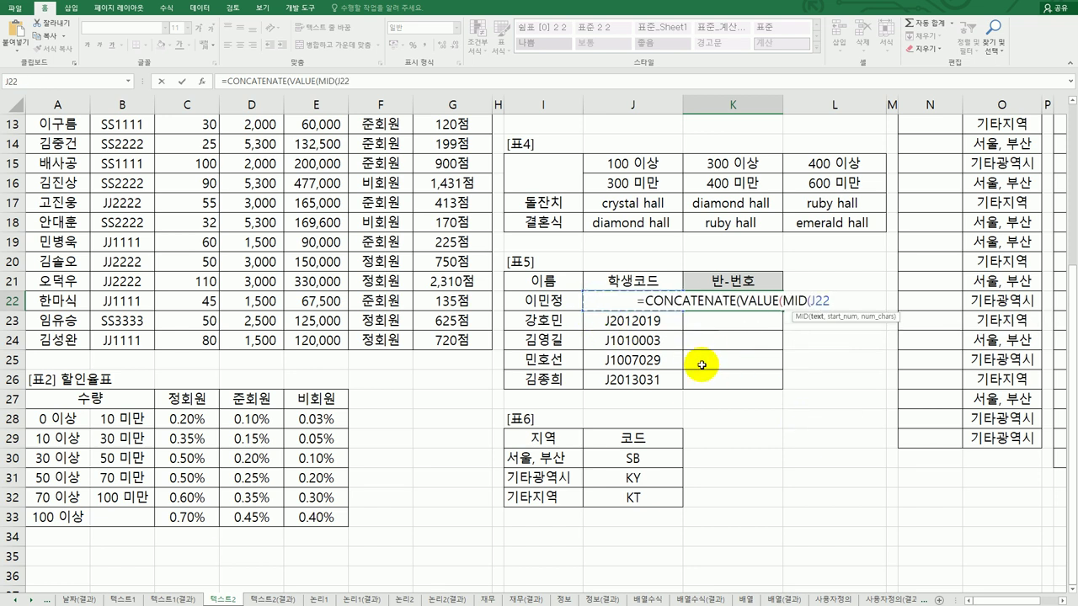
pyautogui.write(',3,')
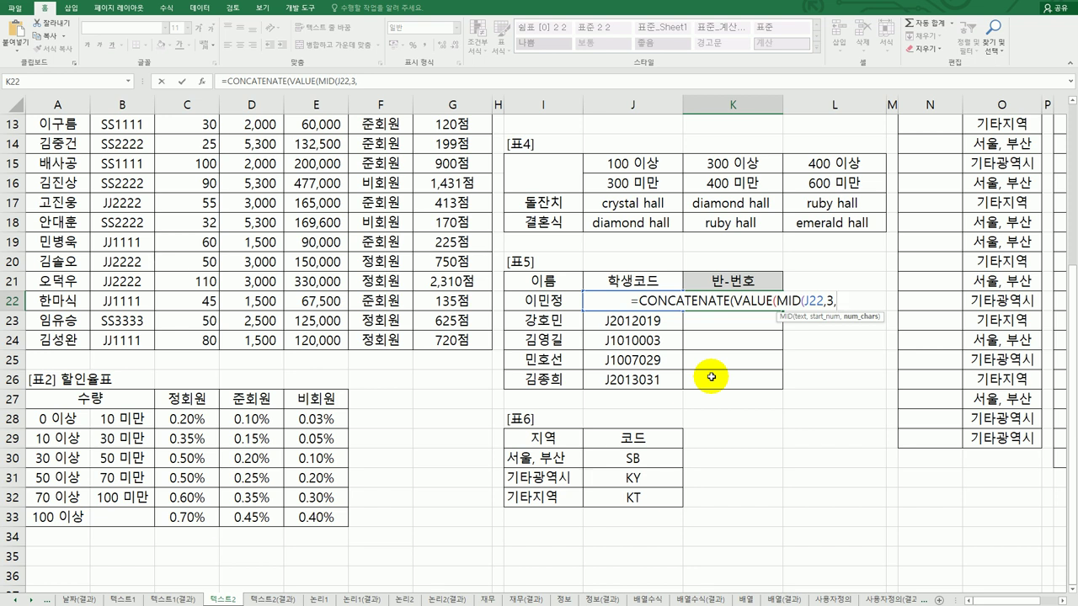
pyautogui.write('3')
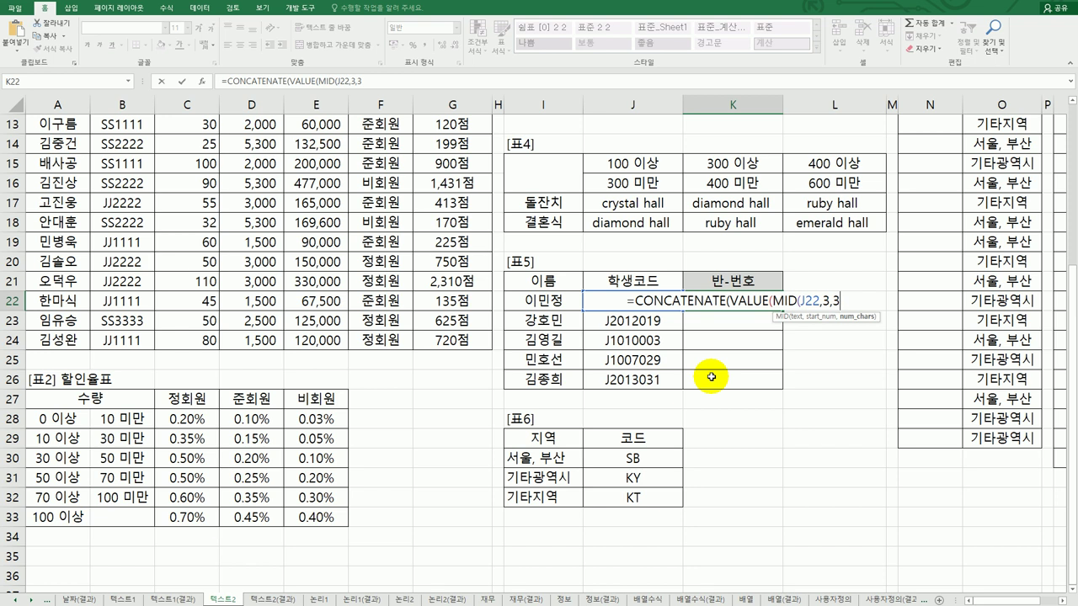
pyautogui.write(')')
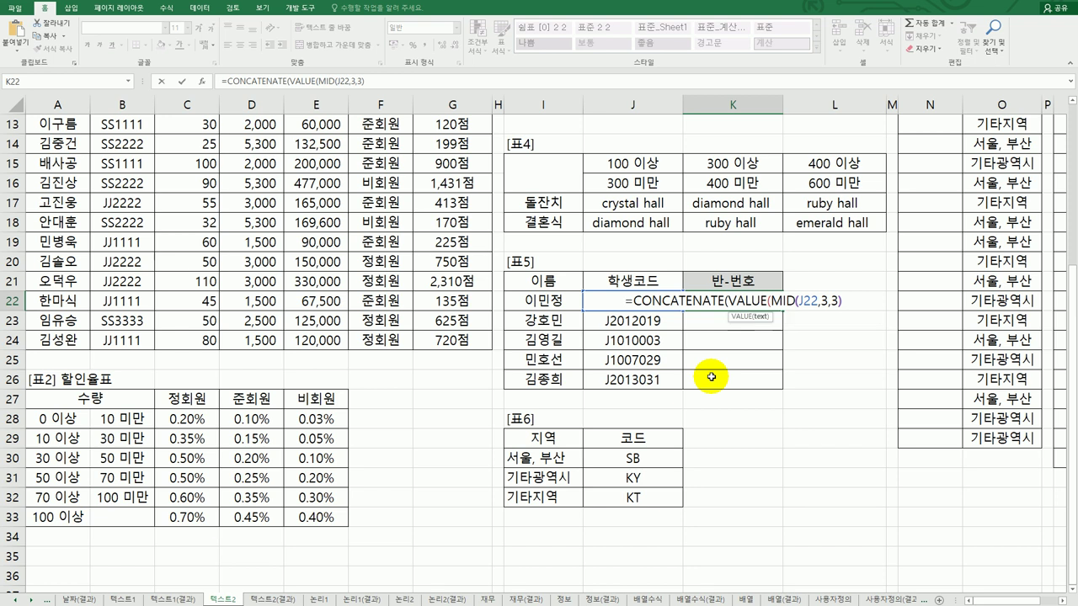
pyautogui.write('),')
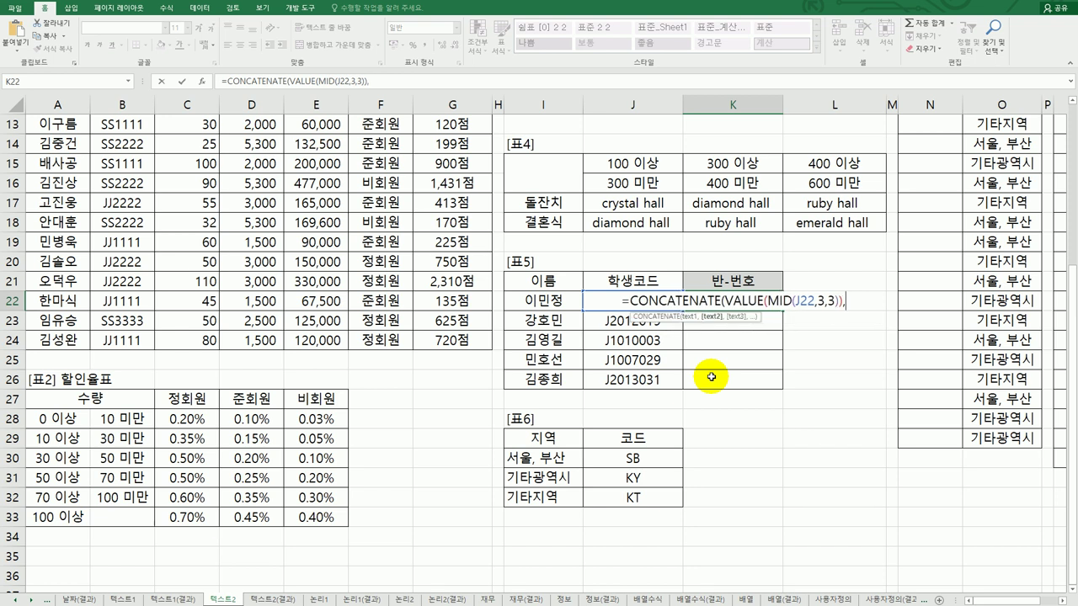
# Add "-" and VALUE(MID(J22,6,3)) as the second and third CONCATENATE arguments and close the formula's parentheses.
pyautogui.write('"-"')
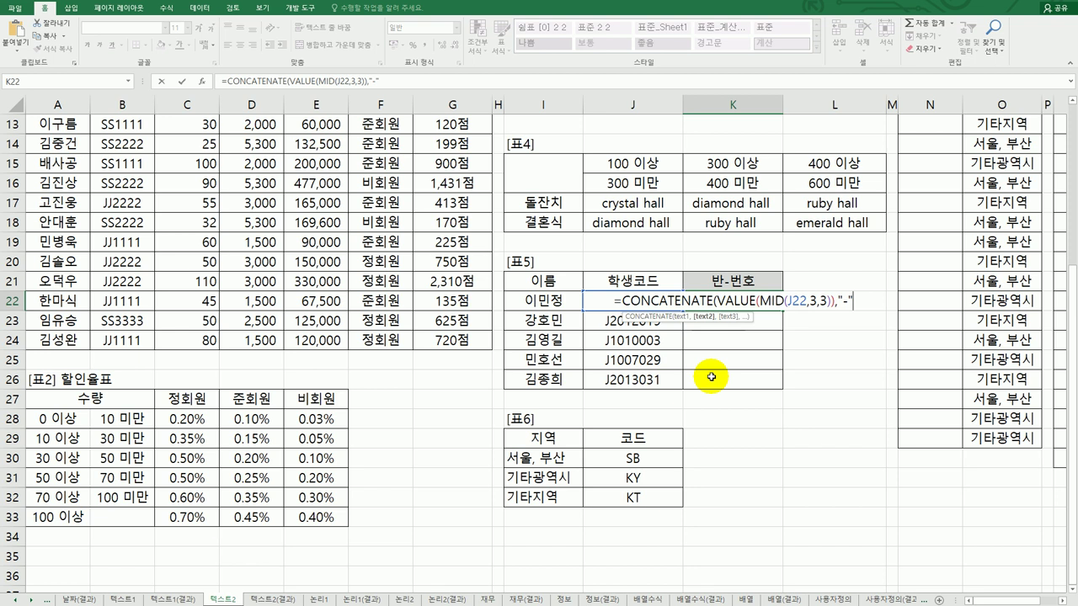
pyautogui.write(',')
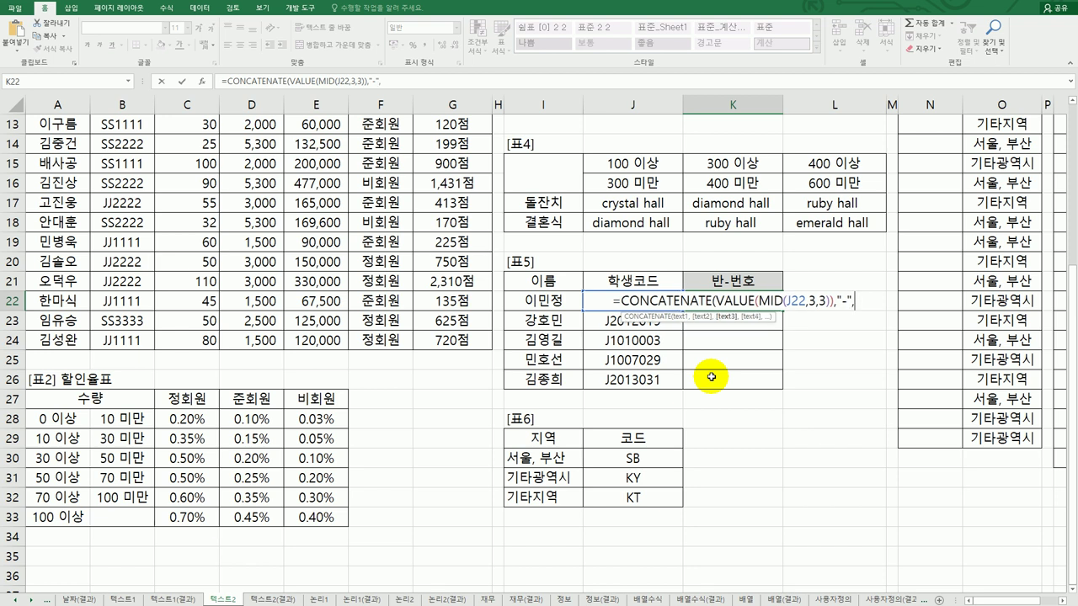
pyautogui.write('va')
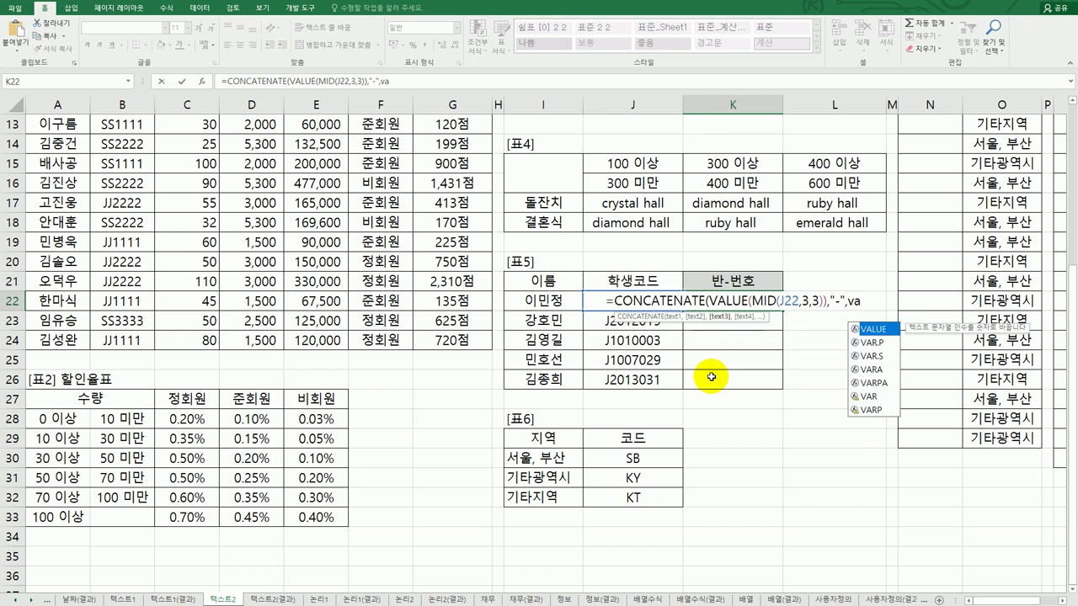
pyautogui.press('Tab')
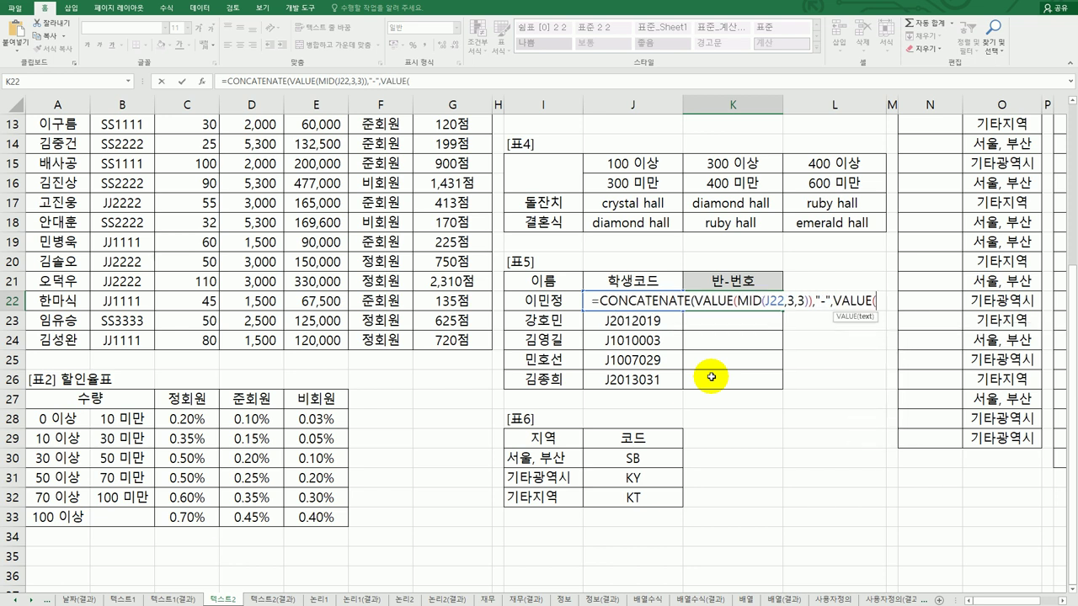
pyautogui.write('mid')
pyautogui.press('Tab')
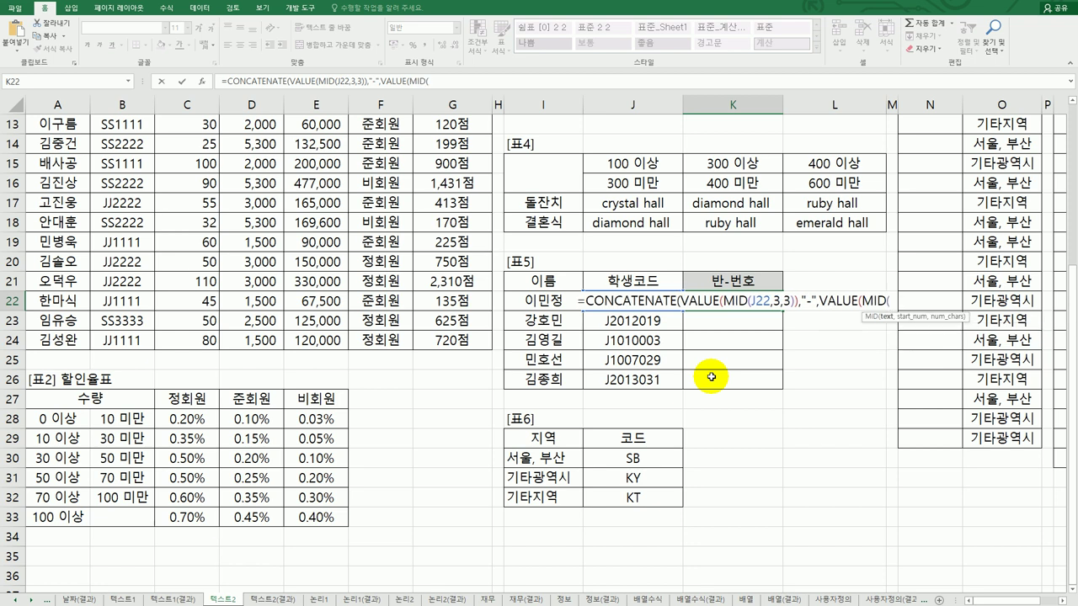
pyautogui.press('Left')
pyautogui.write(',')
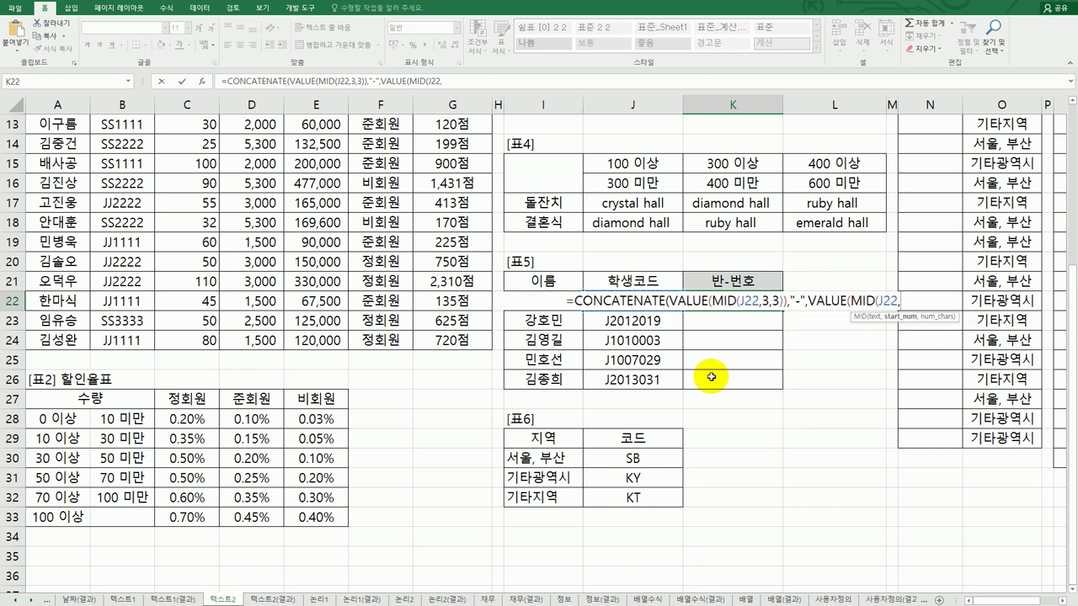
pyautogui.write('6,')
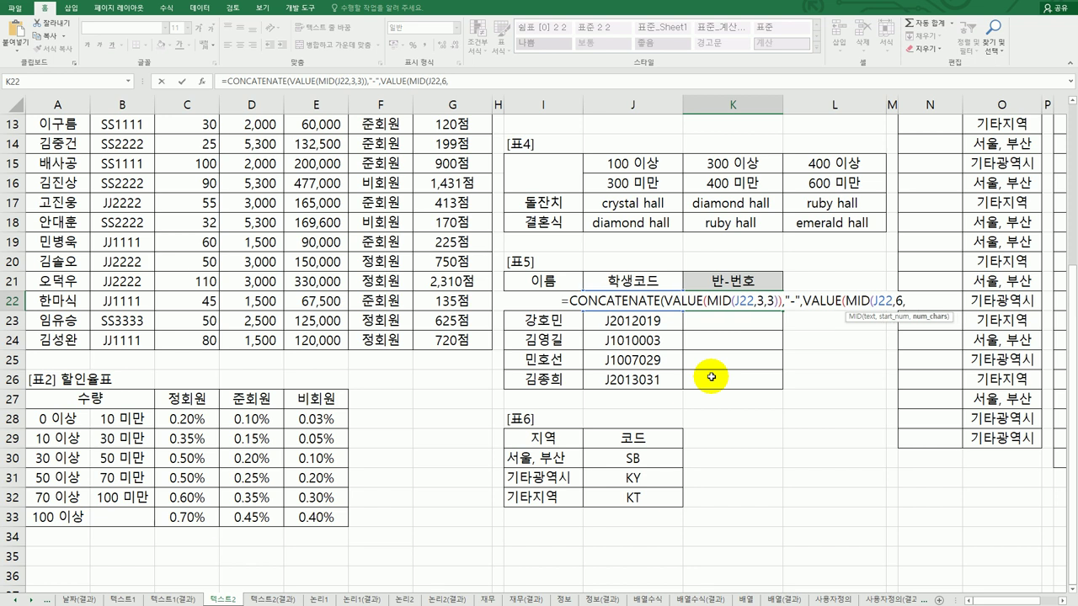
pyautogui.write('3)')
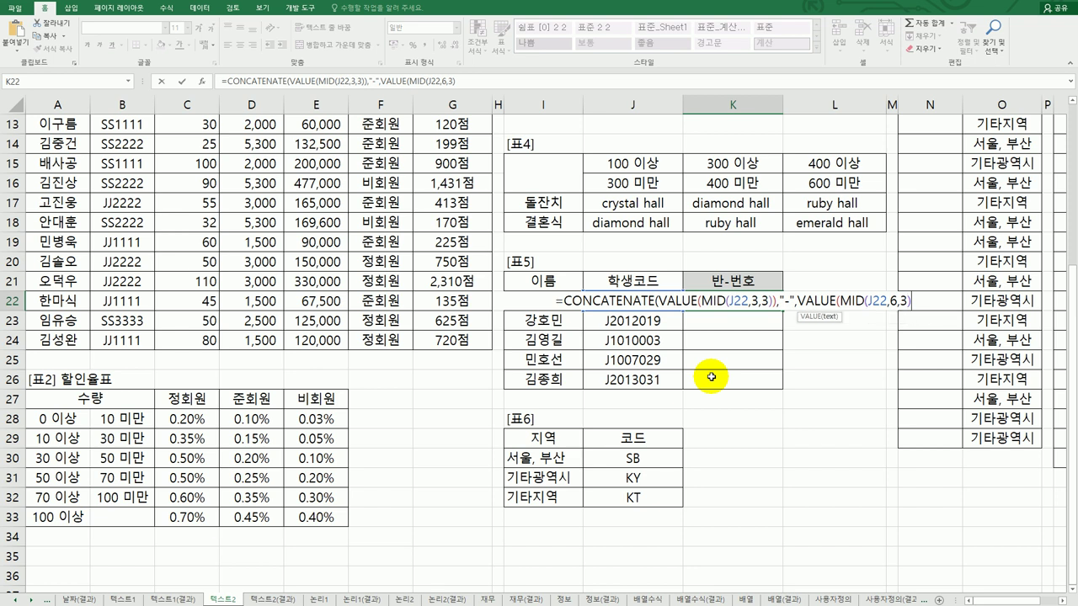
pyautogui.write(')')
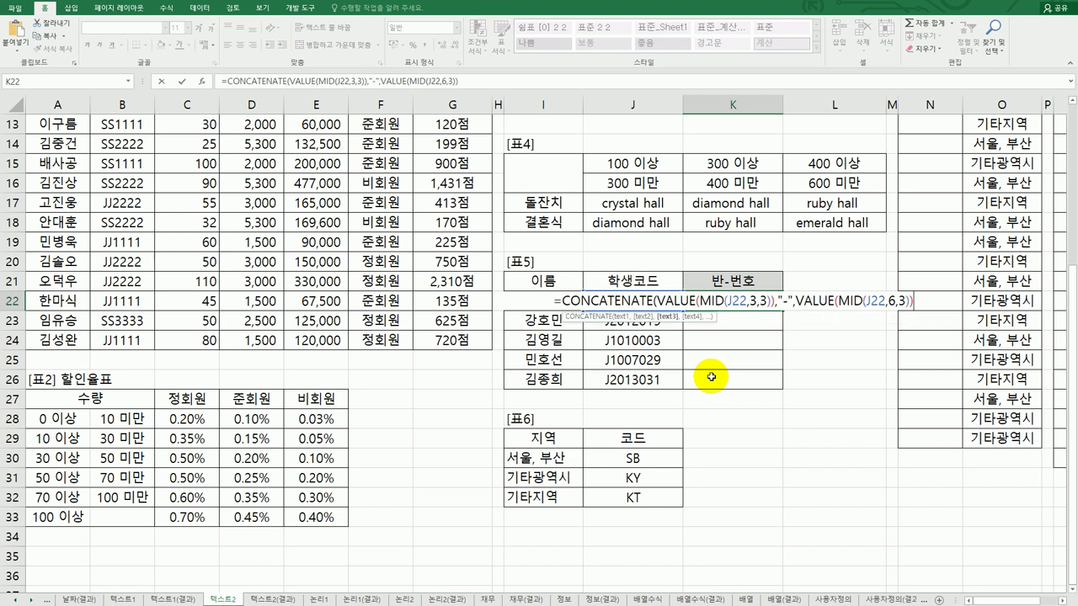
pyautogui.write(')')
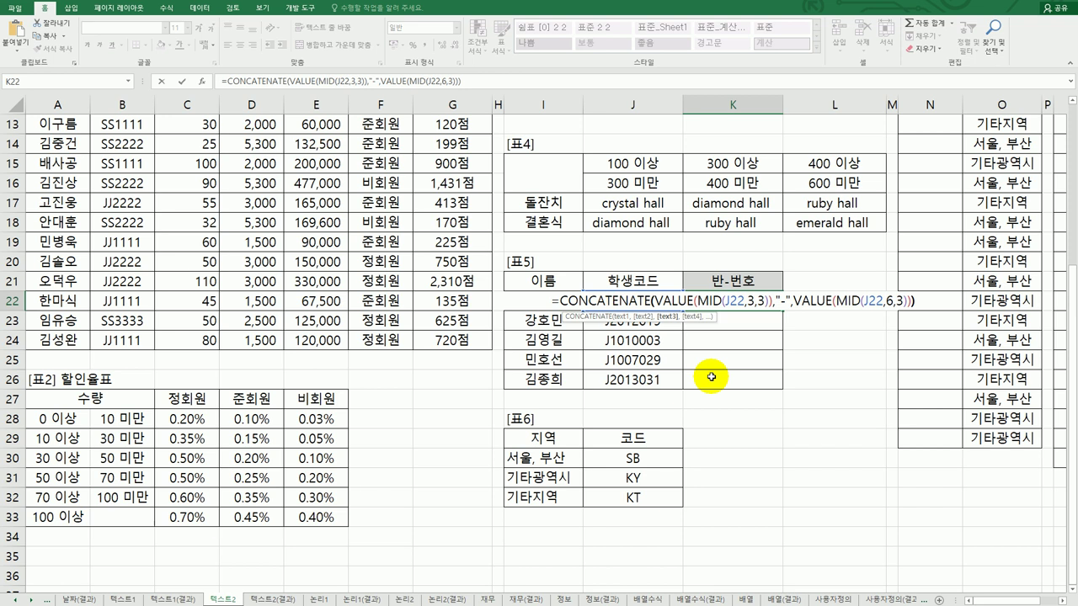
# Enter the CONCATENATE formula in K22 and fill it down the 반-번호 column to K26.
pyautogui.press('Return')
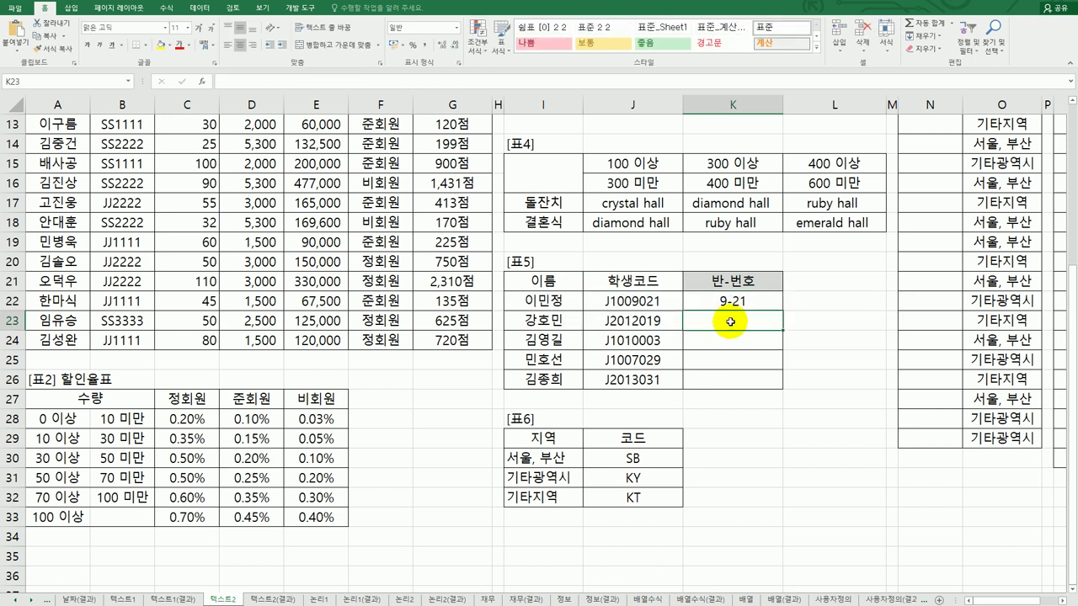
pyautogui.click(772, 299)
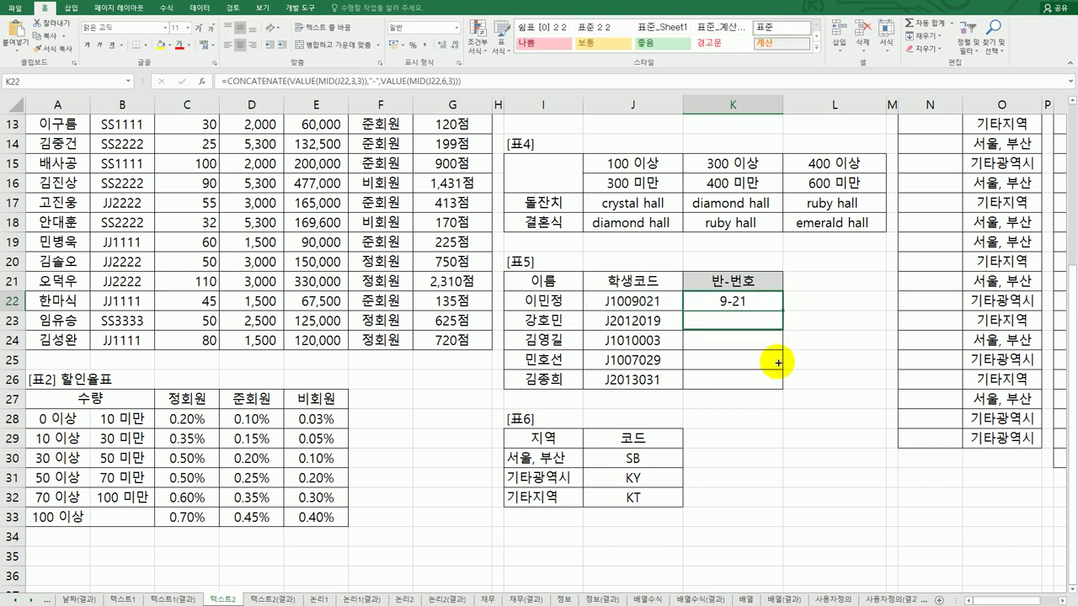
pyautogui.moveTo(778, 363); pyautogui.dragTo(773, 380)
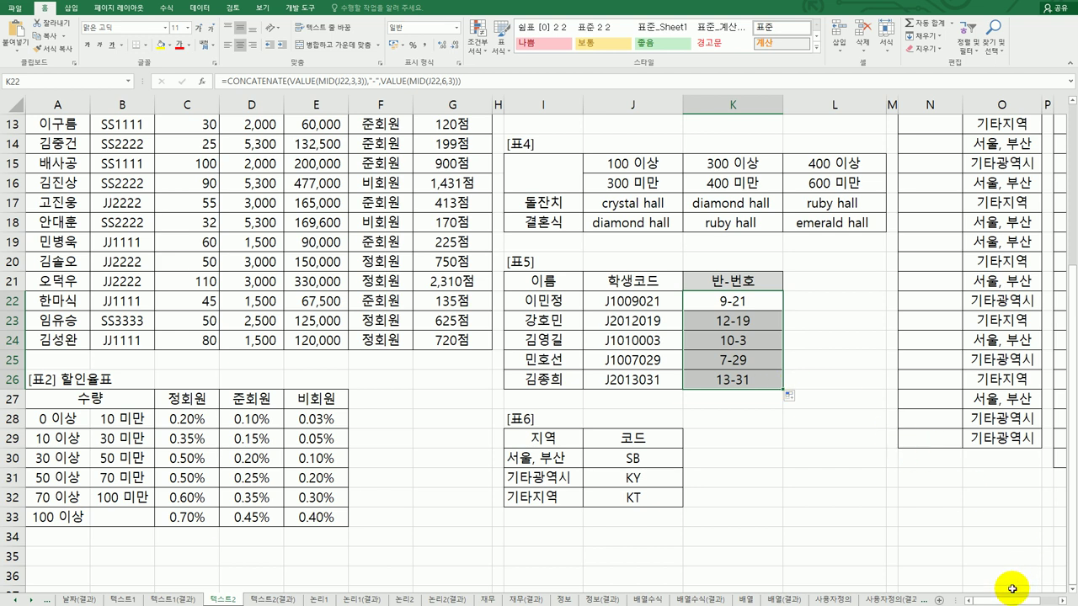
# Examine 표7's empty 번호 column and its 지역 values against the region codes in 표6 (I29:J32).
pyautogui.moveTo(1008, 602); pyautogui.dragTo(1026, 601)
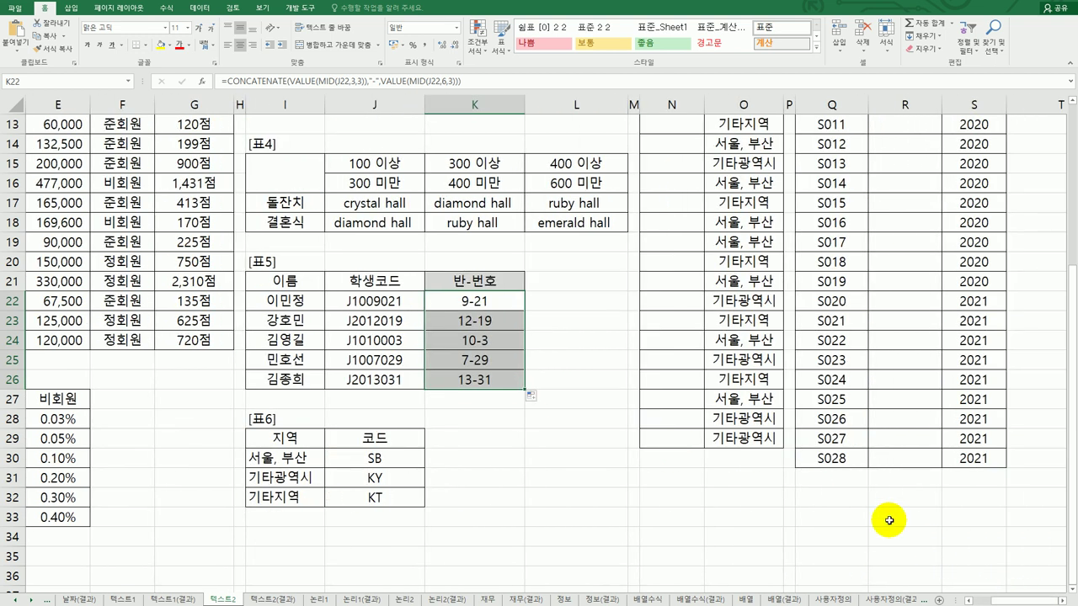
pyautogui.scroll(4, 884, 505)
pyautogui.click(686, 163)
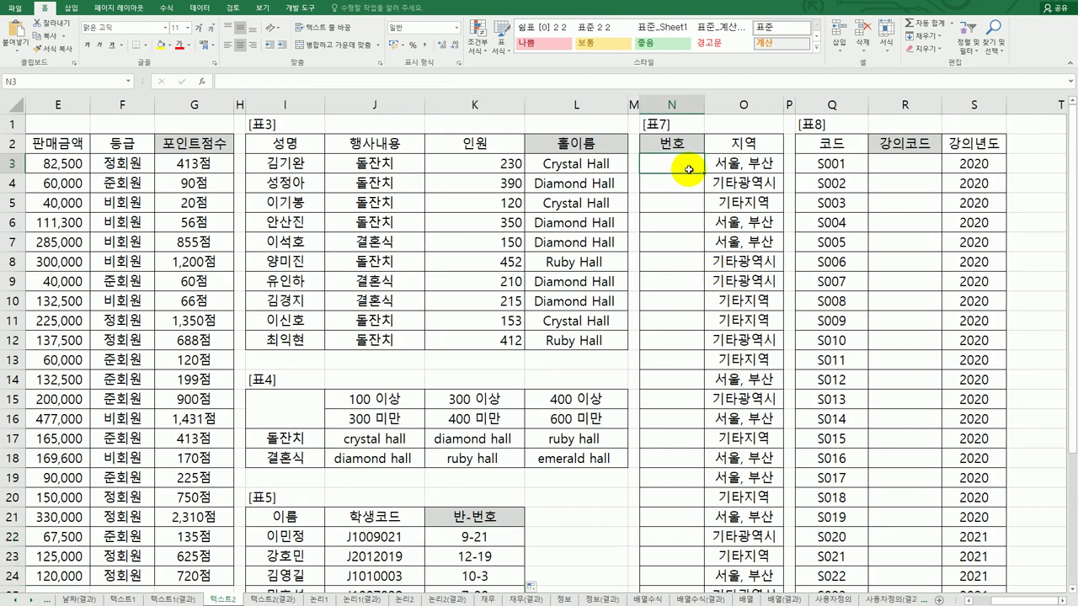
pyautogui.scroll(-4, 711, 190)
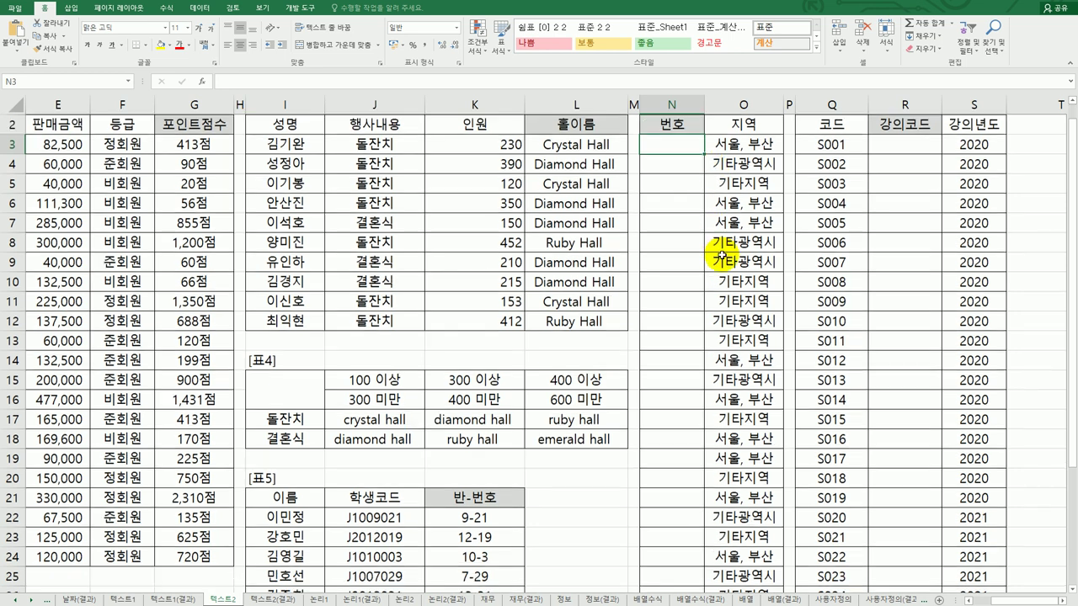
pyautogui.click(299, 443)
pyautogui.moveTo(303, 443); pyautogui.dragTo(371, 495)
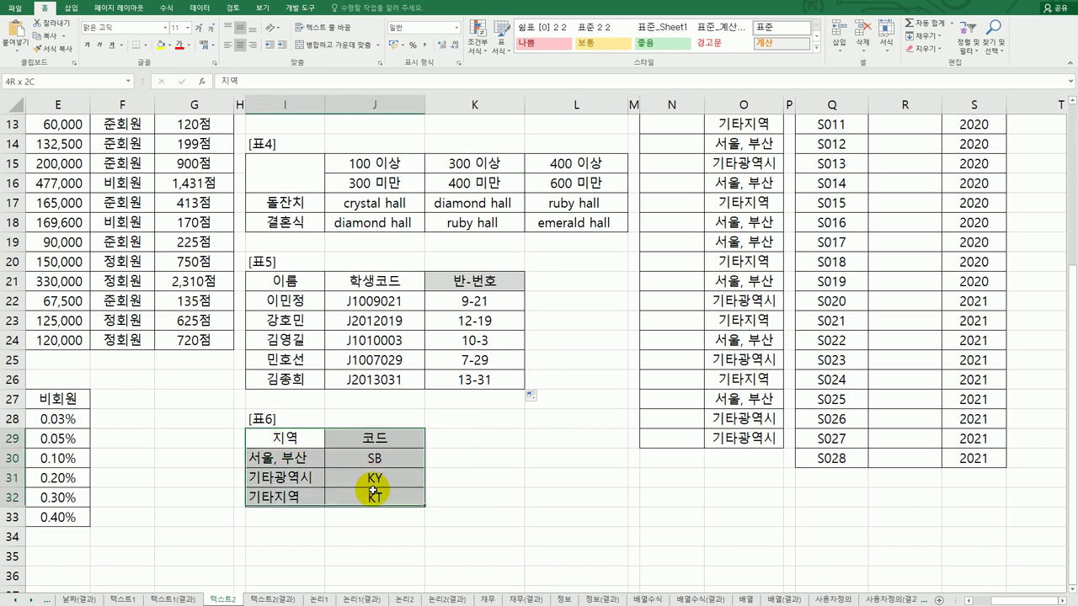
pyautogui.scroll(4, 590, 464)
pyautogui.click(698, 161)
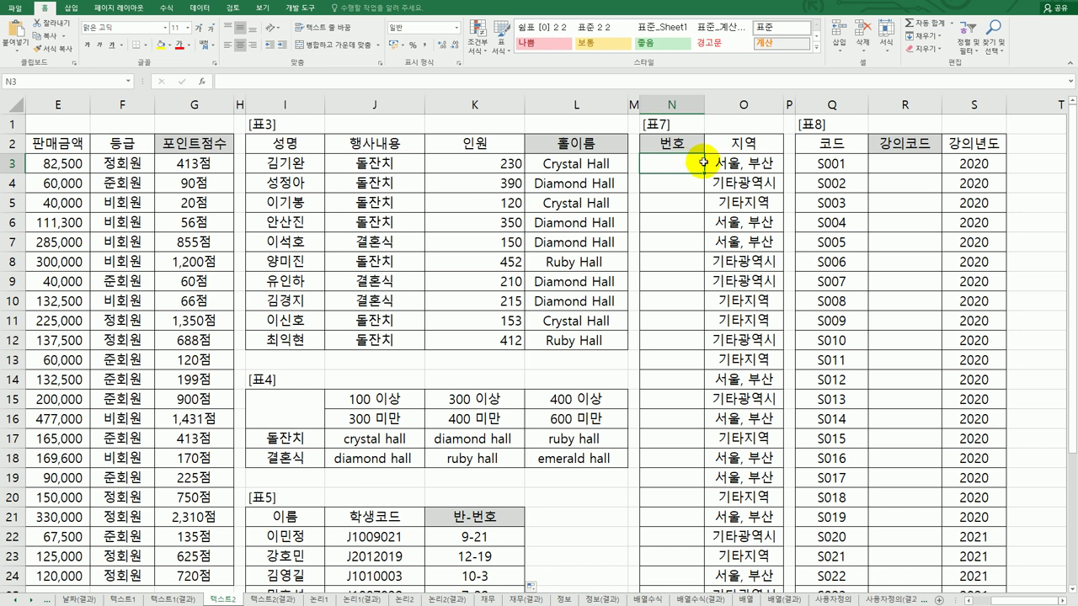
pyautogui.click(762, 169)
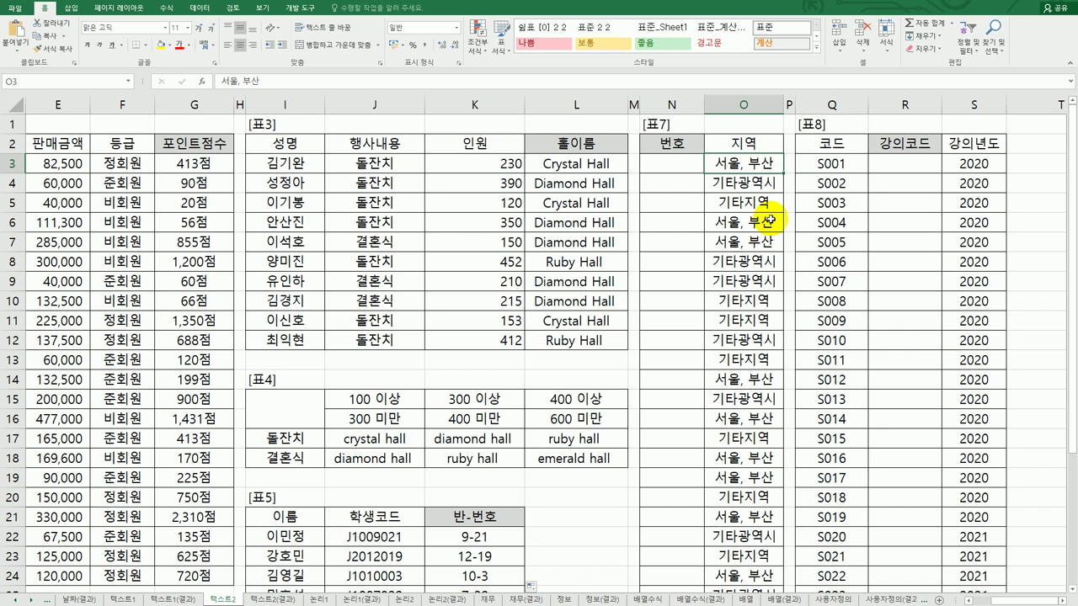
pyautogui.scroll(-4, 769, 221)
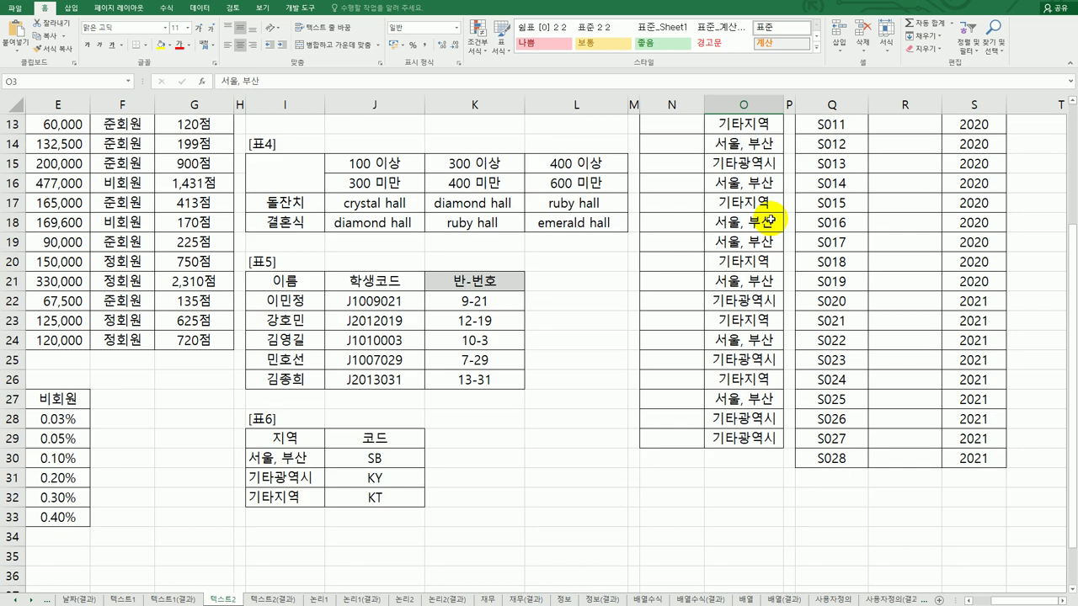
# Check the 코드 entry for each region in 표6, cells J30 to J32.
pyautogui.click(377, 460)
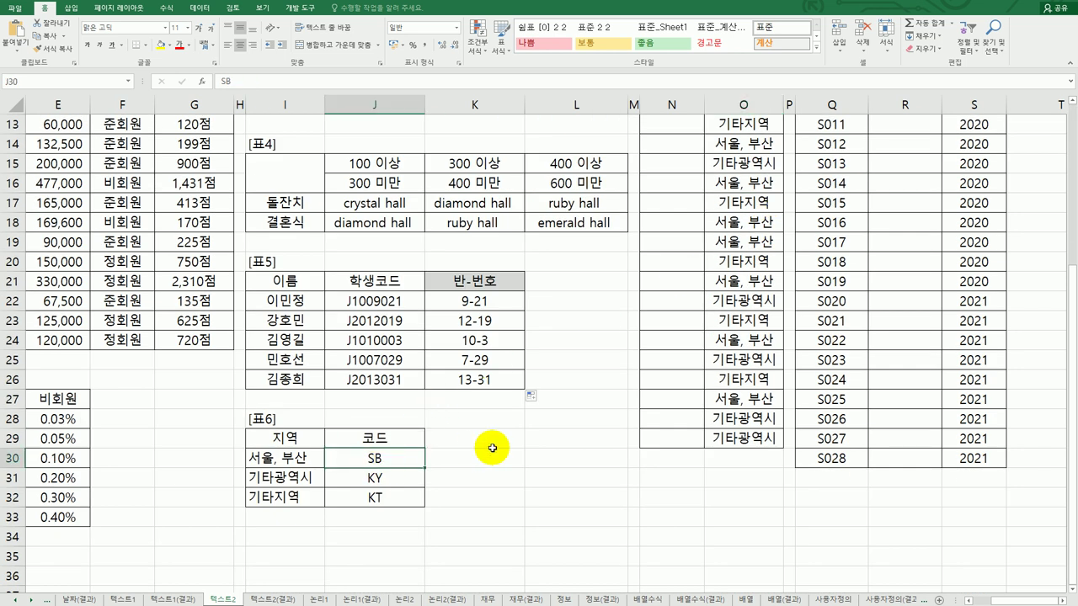
pyautogui.scroll(4, 492, 448)
pyautogui.scroll(-4, 489, 446)
pyautogui.click(419, 484)
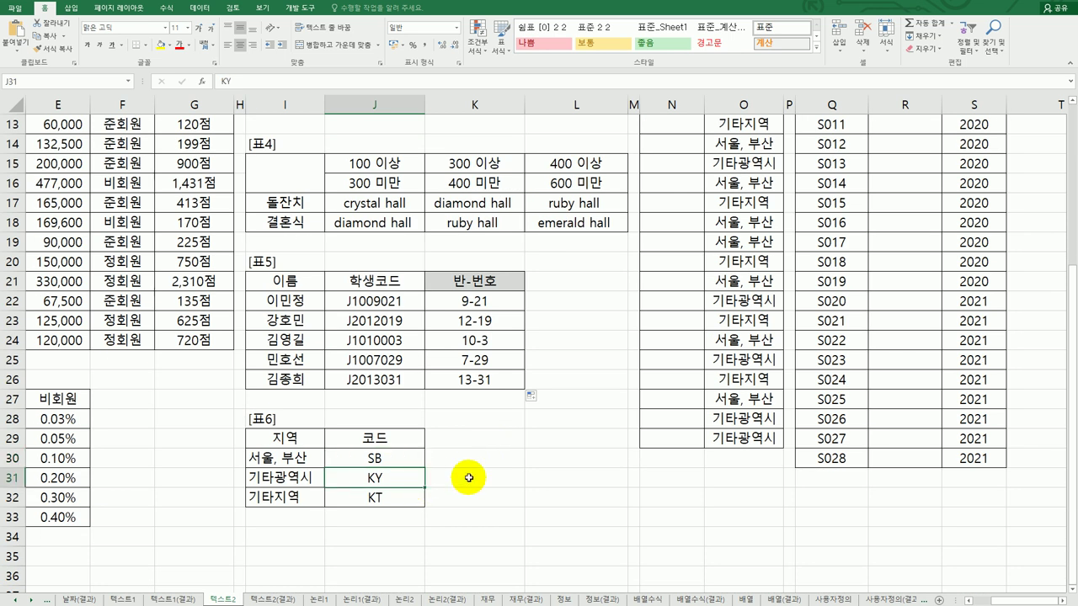
pyautogui.click(379, 502)
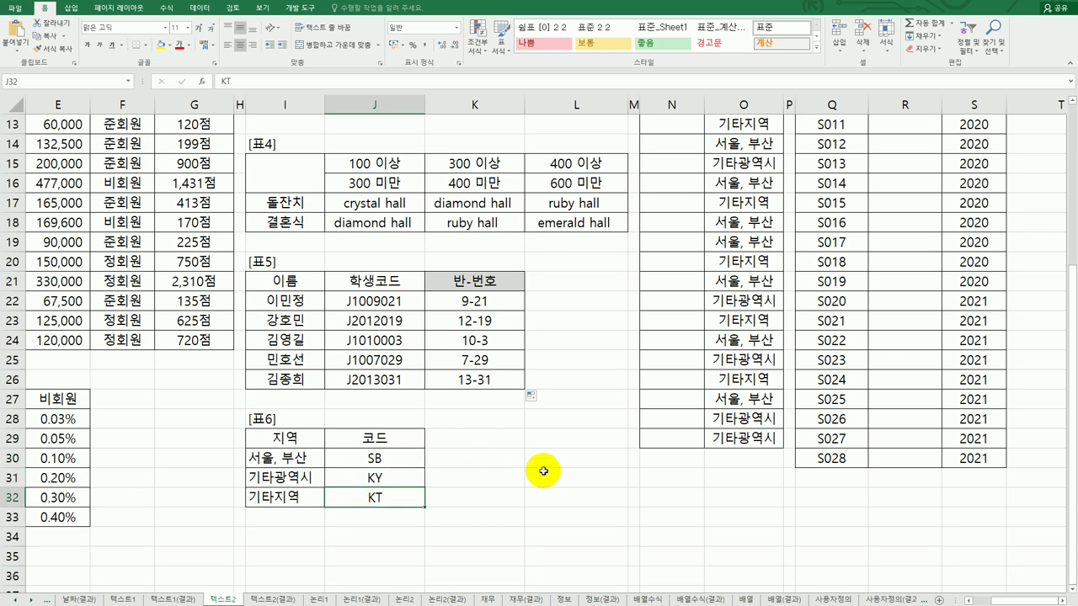
pyautogui.scroll(4, 522, 476)
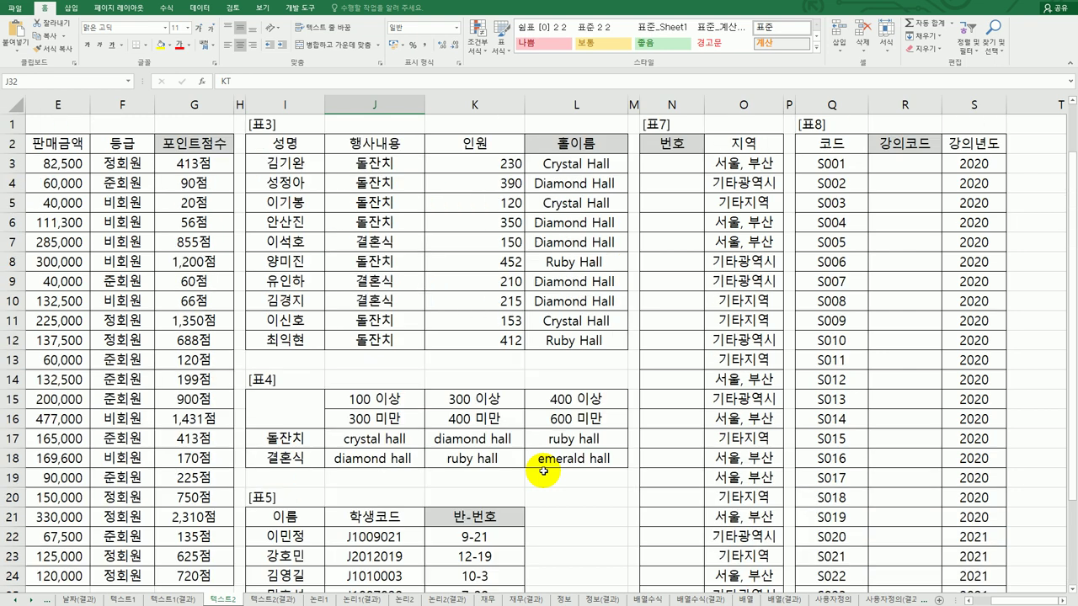
# Start a VLOOKUP formula in N3 with O3 as the lookup value and the absolute range $I$30:$J$32 as the table.
pyautogui.click(684, 163)
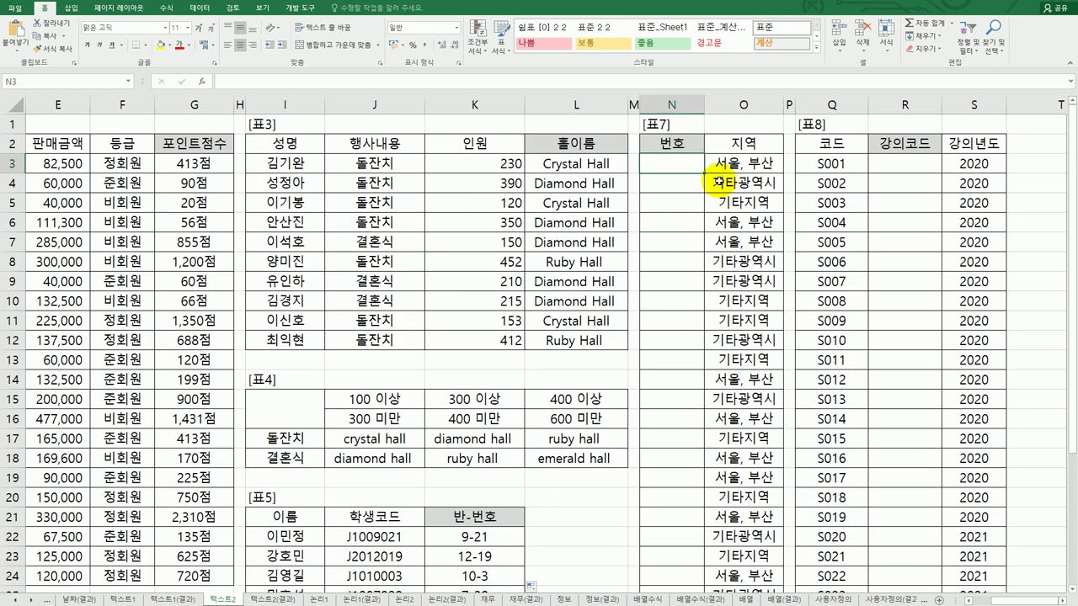
pyautogui.write('=vl')
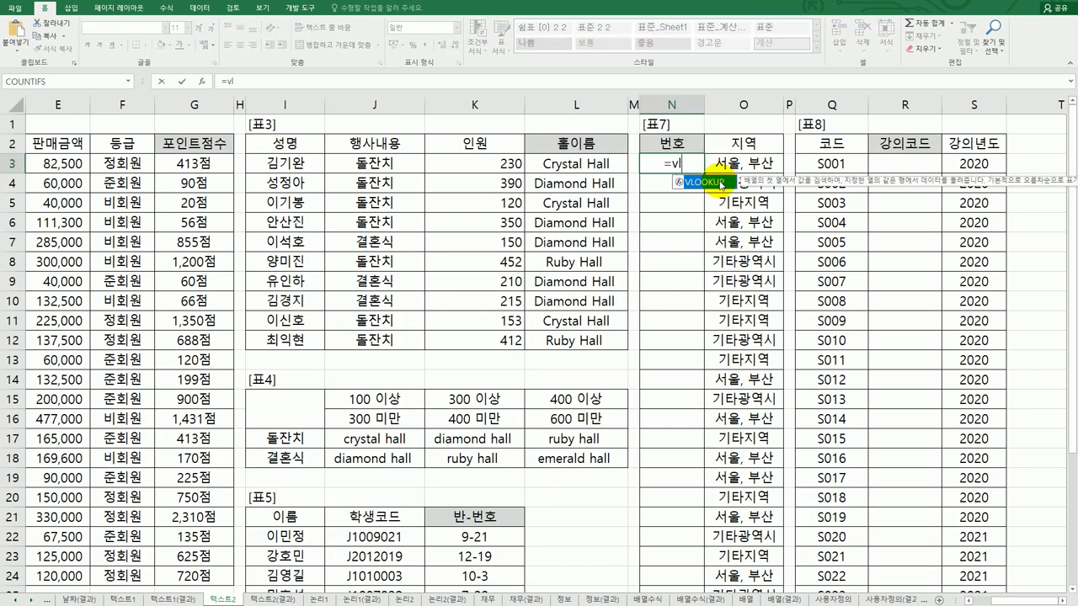
pyautogui.press('Tab')
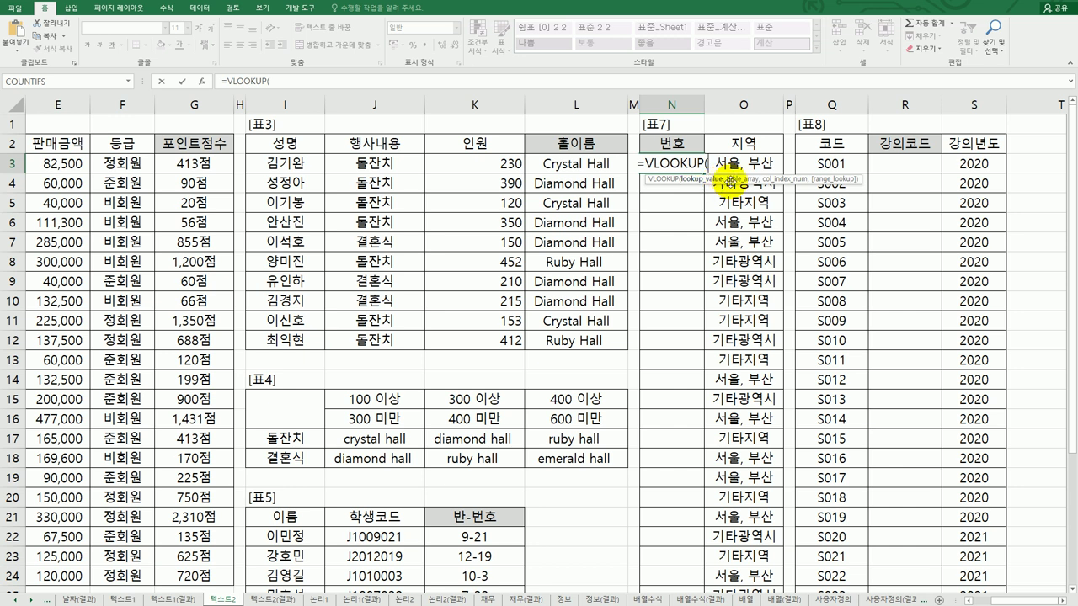
pyautogui.click(747, 164)
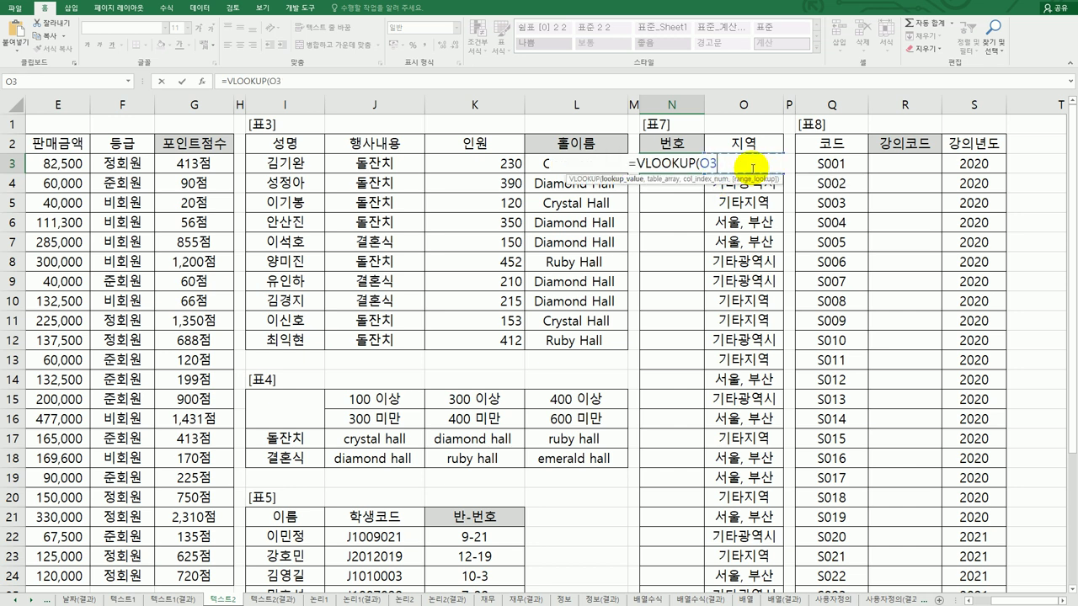
pyautogui.write(',')
pyautogui.scroll(-4, 555, 366)
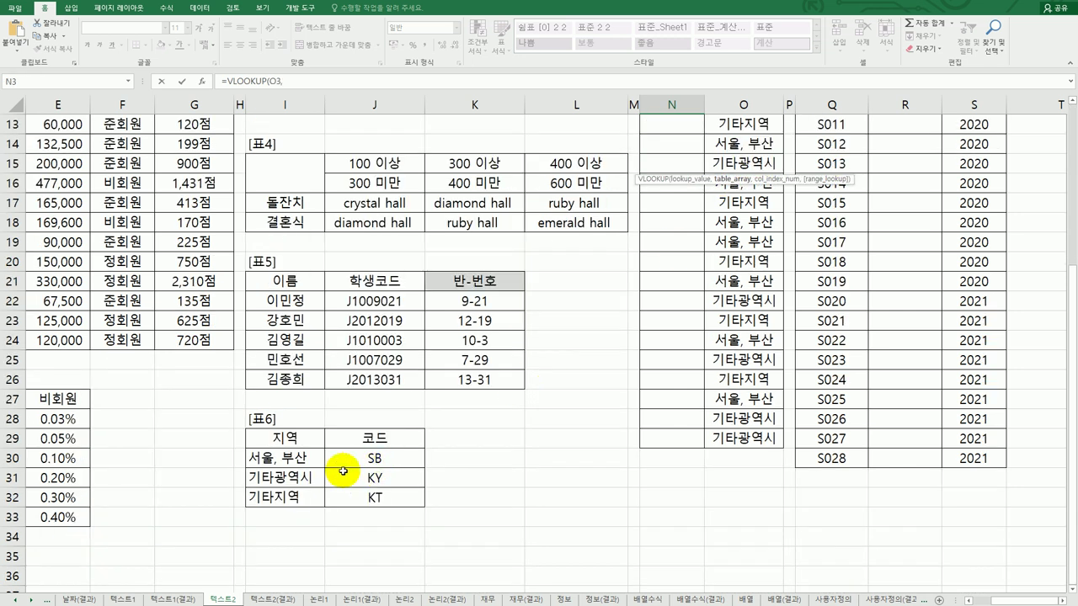
pyautogui.moveTo(307, 457); pyautogui.dragTo(350, 493)
pyautogui.press('F4')
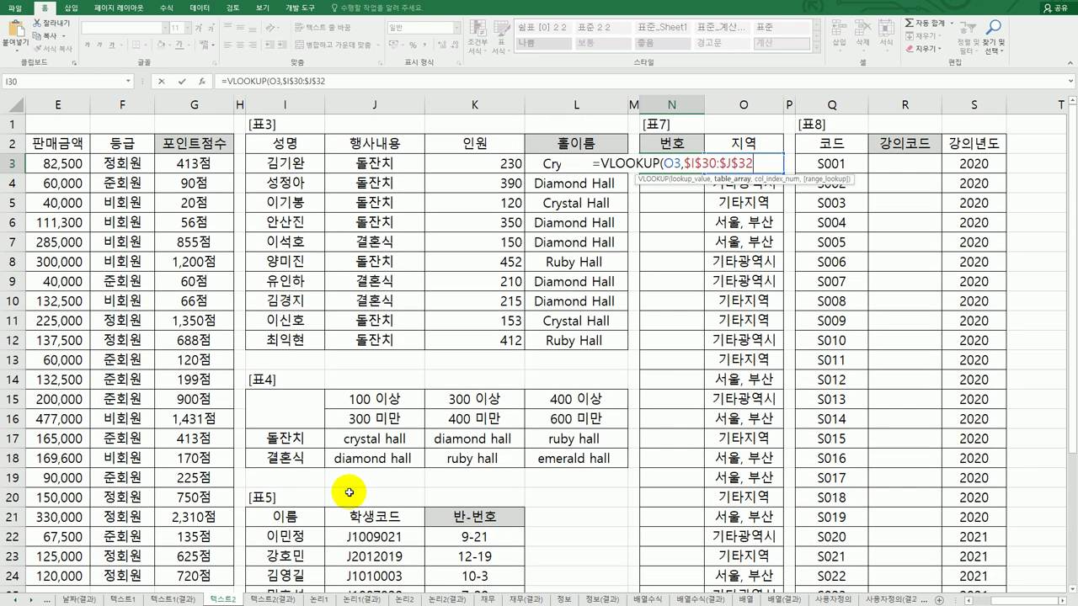
# Complete N3's VLOOKUP with column index 2 and FALSE for an exact match, and enter the formula.
pyautogui.write(',')
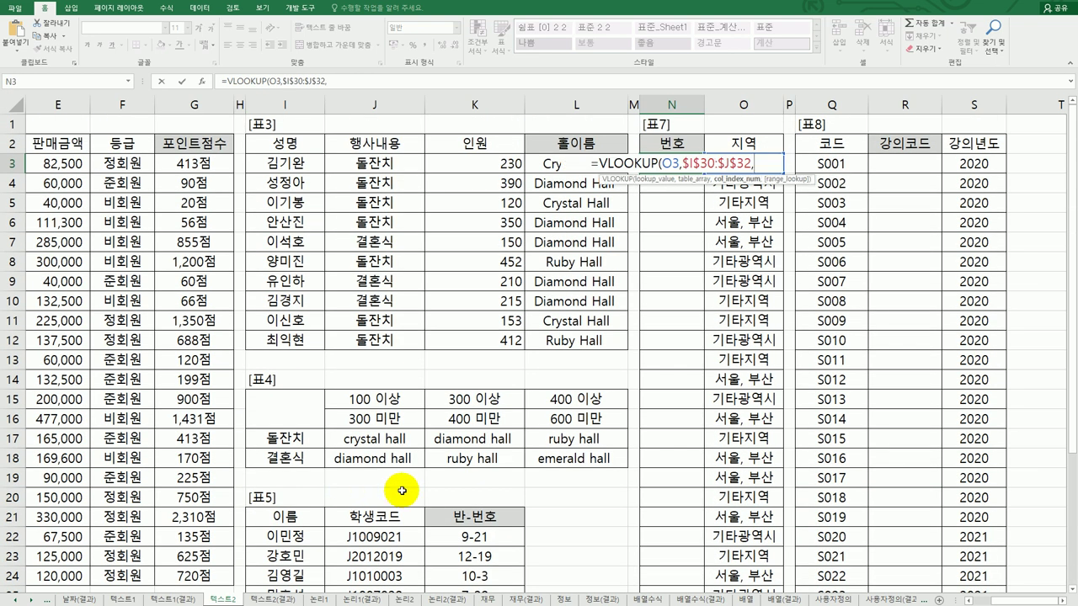
pyautogui.scroll(-4, 671, 403)
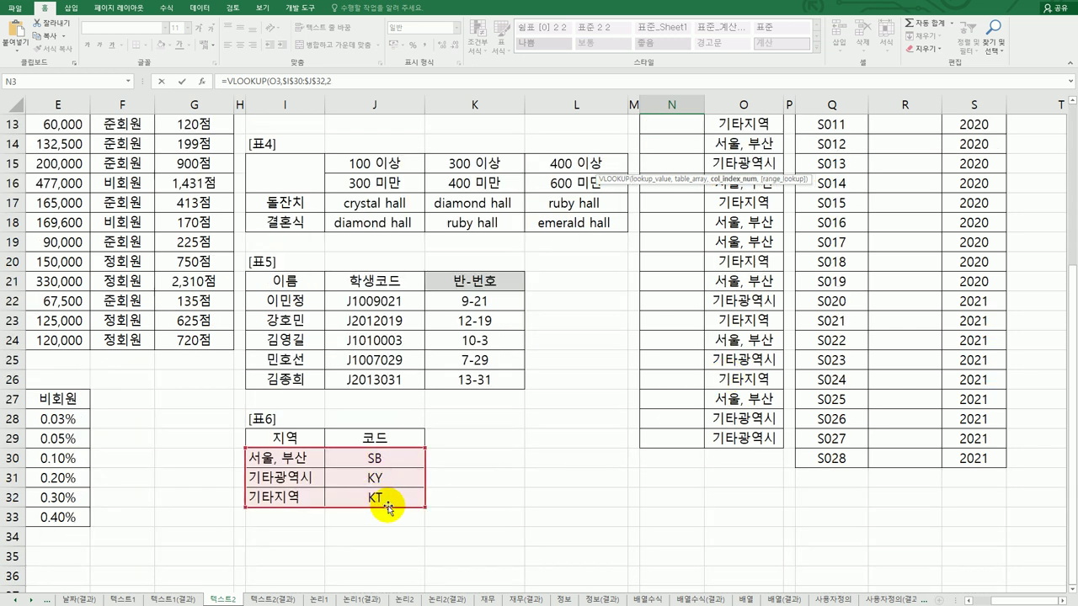
pyautogui.write('2')
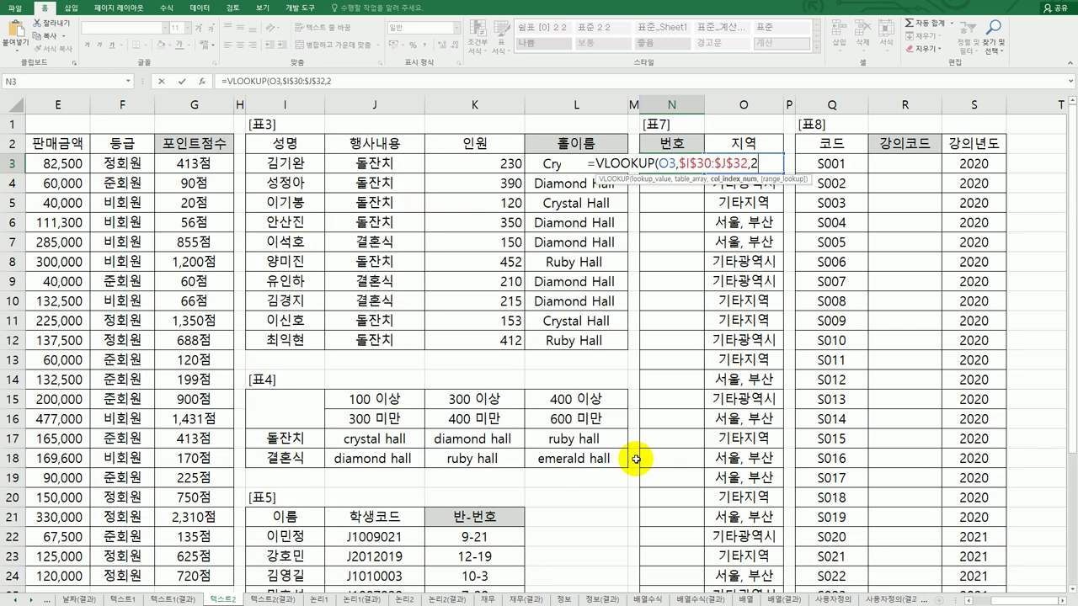
pyautogui.write(',')
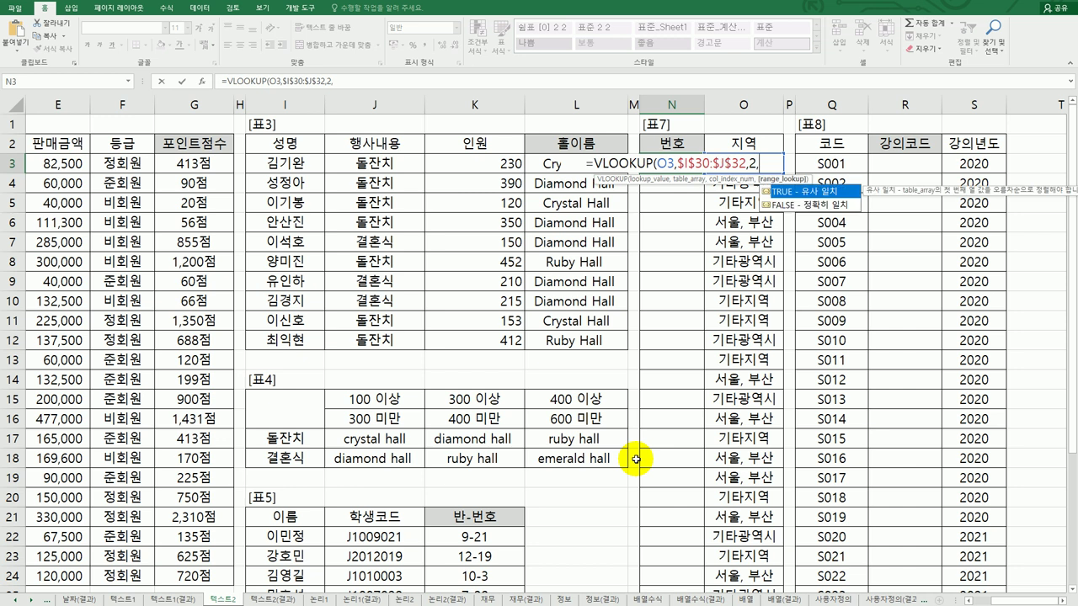
pyautogui.click(847, 210)
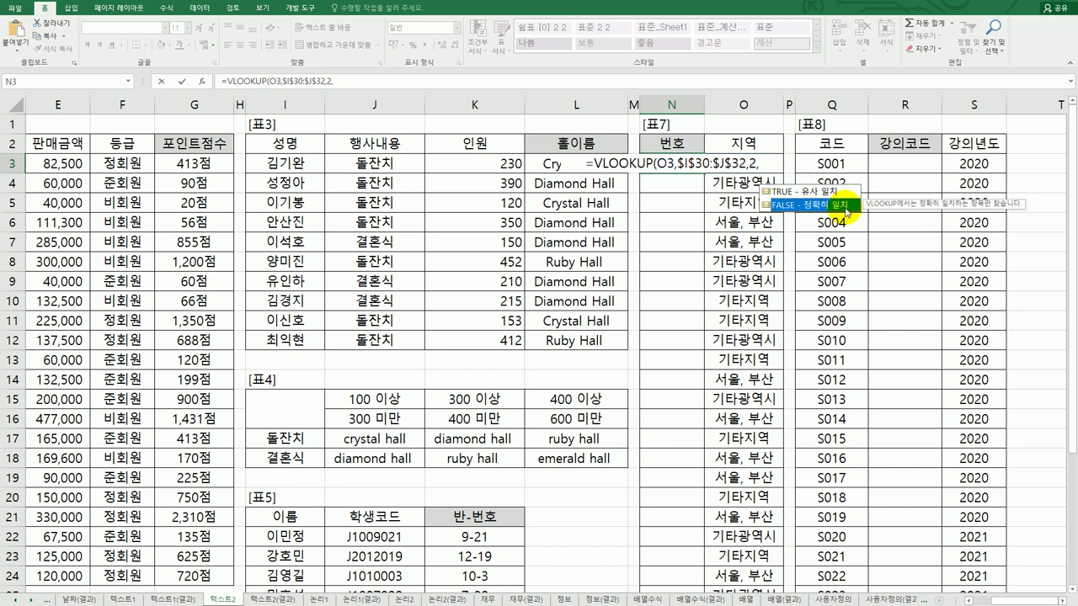
pyautogui.doubleClick(846, 208)
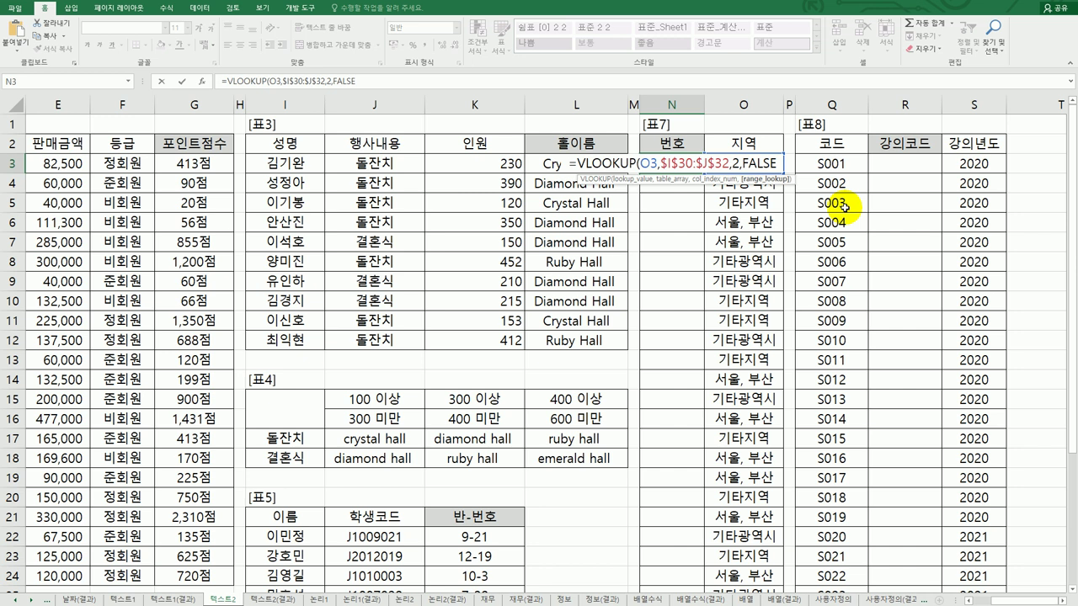
pyautogui.press('Return')
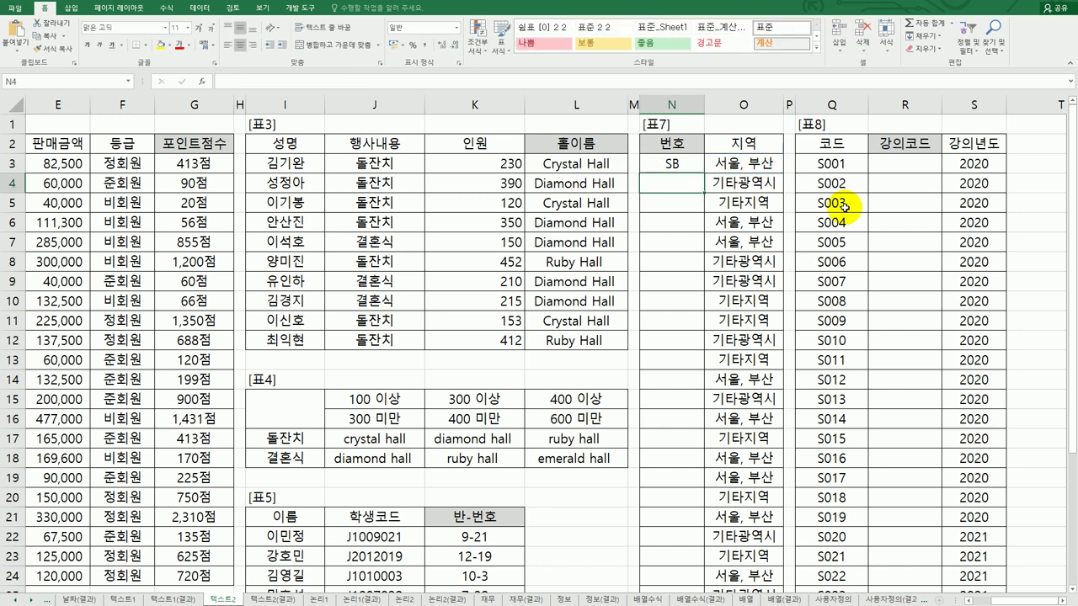
# Fill the VLOOKUP formula from N3 down 표7's 번호 column to N29.
pyautogui.click(690, 164)
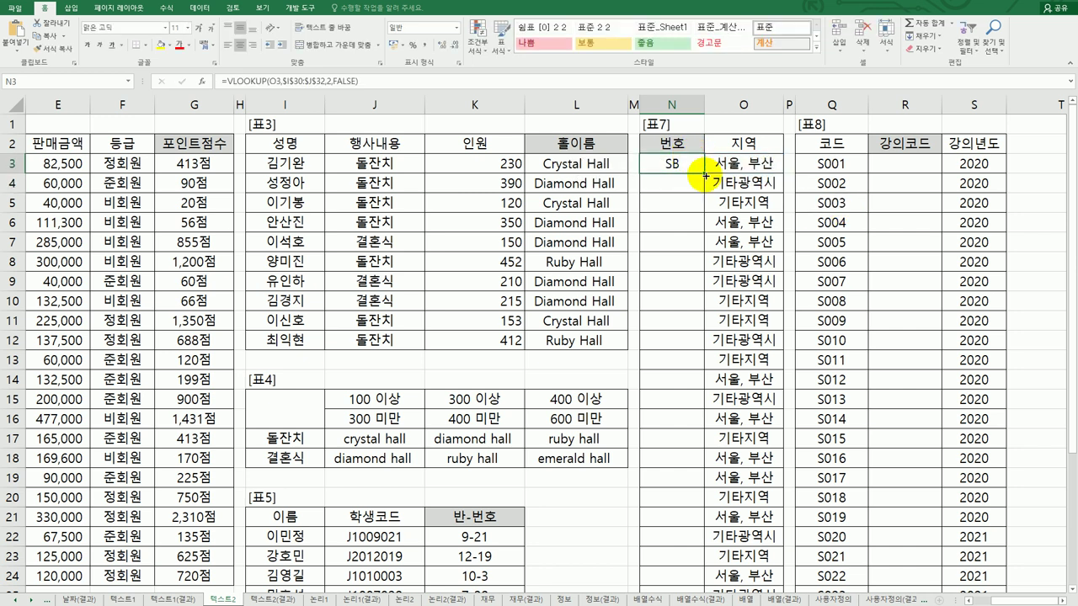
pyautogui.doubleClick(704, 171)
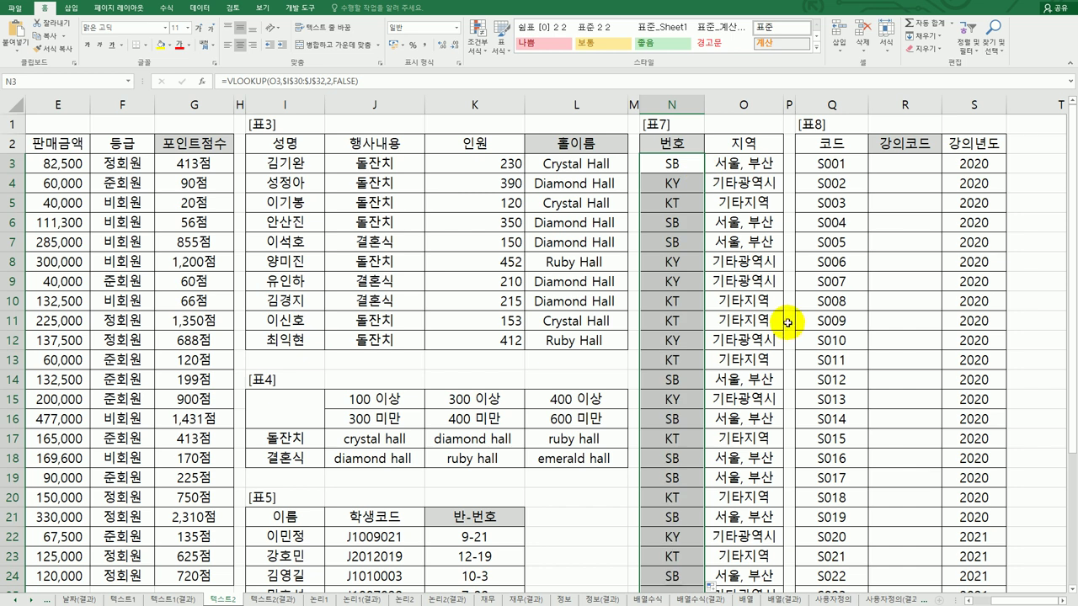
pyautogui.scroll(-4, 787, 322)
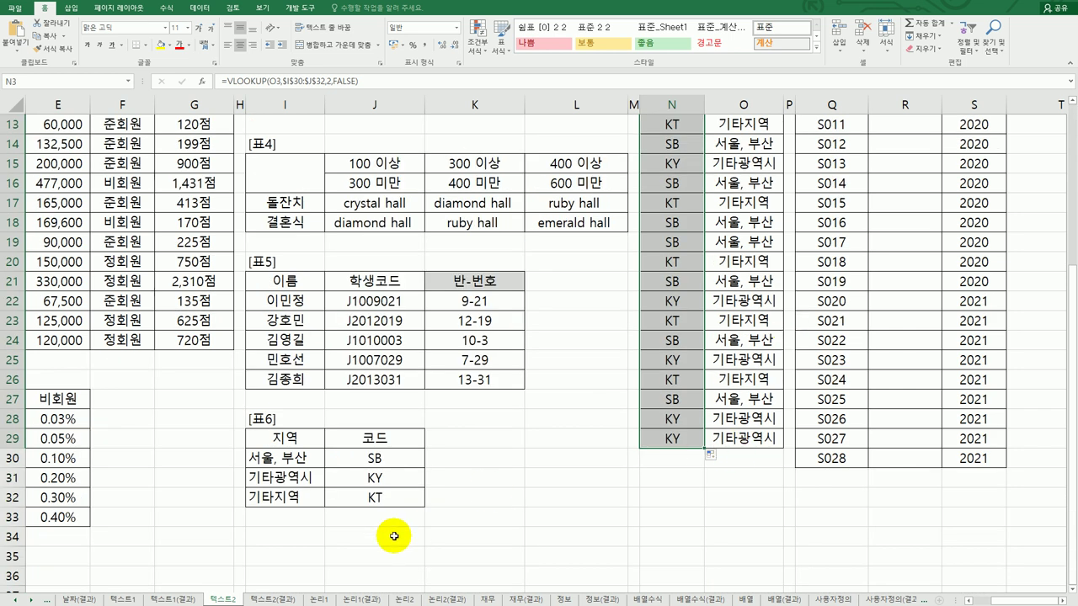
pyautogui.scroll(4, 670, 497)
# Review the function arguments of the VLOOKUP formula in N3.
pyautogui.click(681, 165)
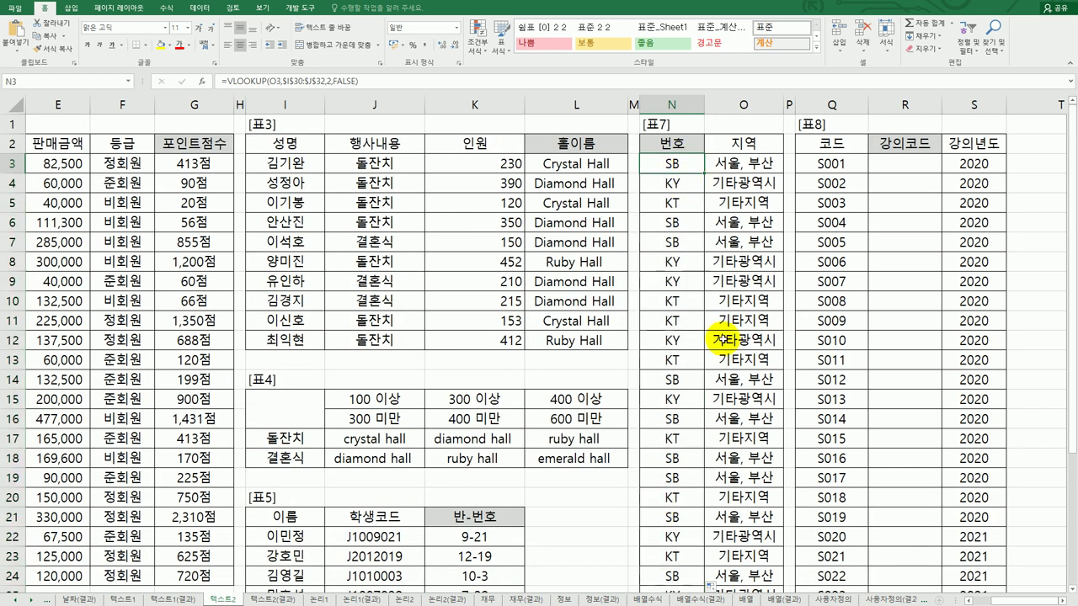
pyautogui.doubleClick(690, 167)
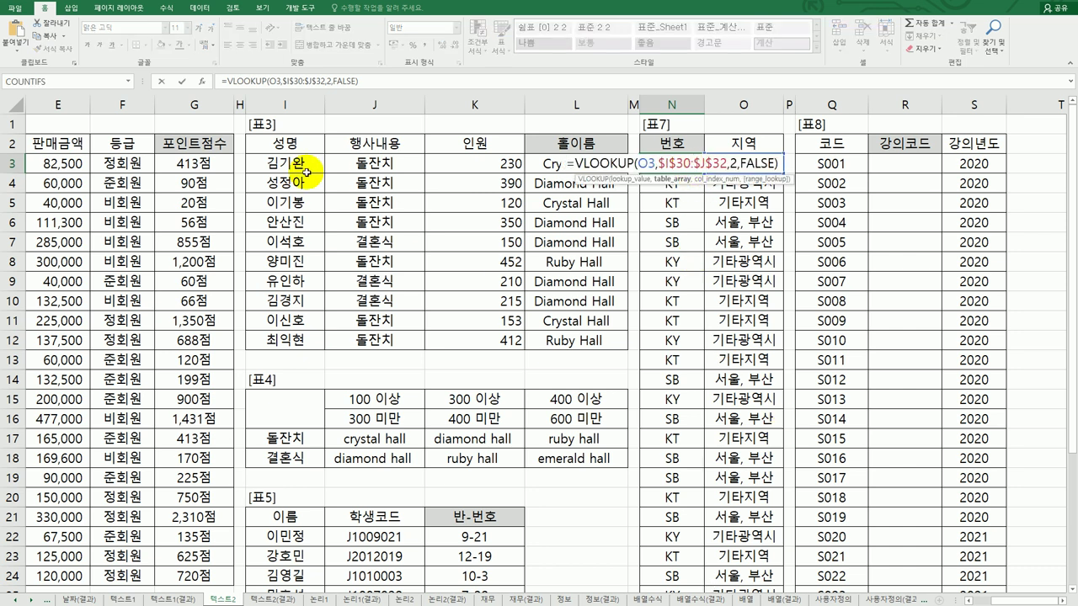
pyautogui.click(202, 86)
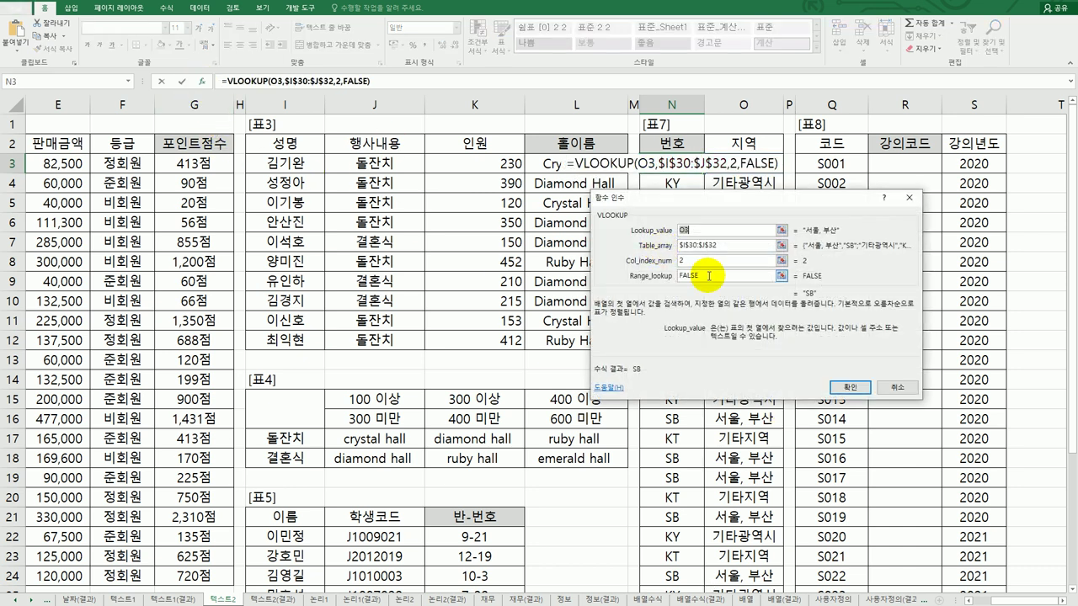
pyautogui.click(846, 387)
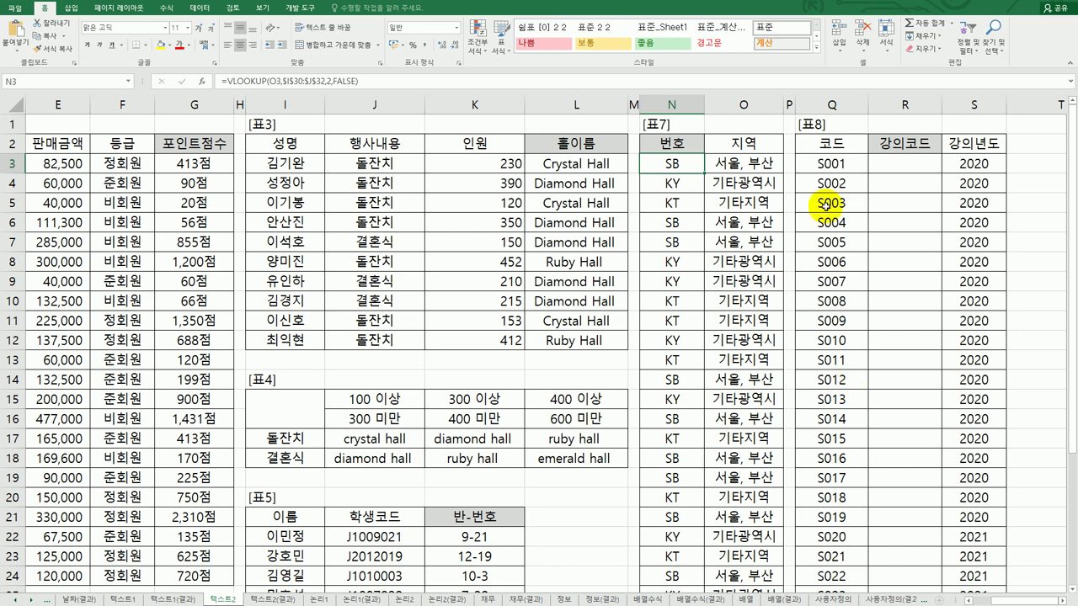
# Wrap N3's VLOOKUP in CONCATENATE as the first argument and add "-" as the second argument.
pyautogui.doubleClick(676, 166)
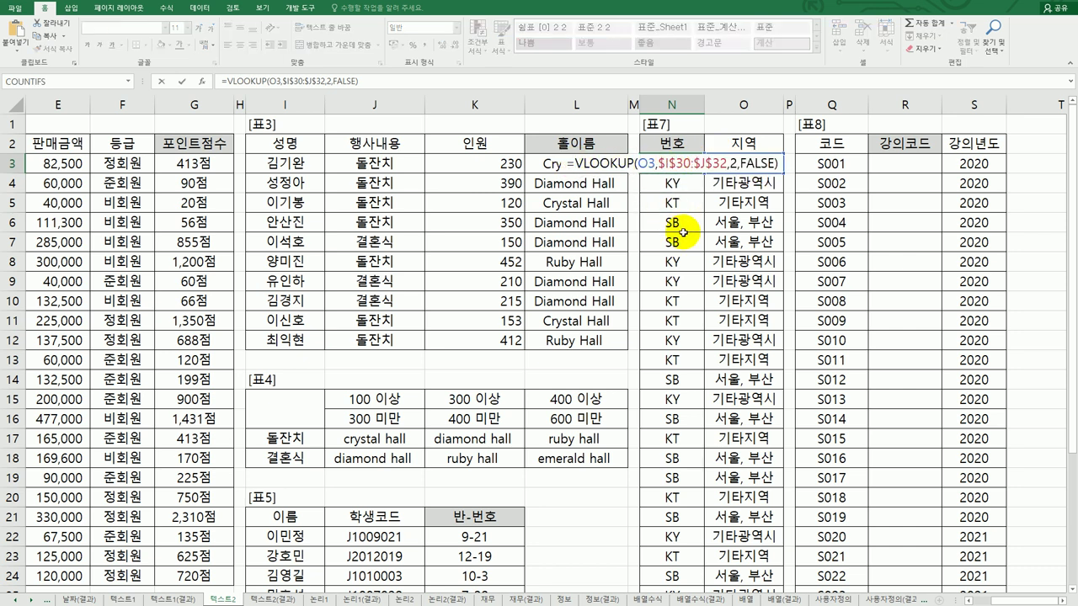
pyautogui.write('con')
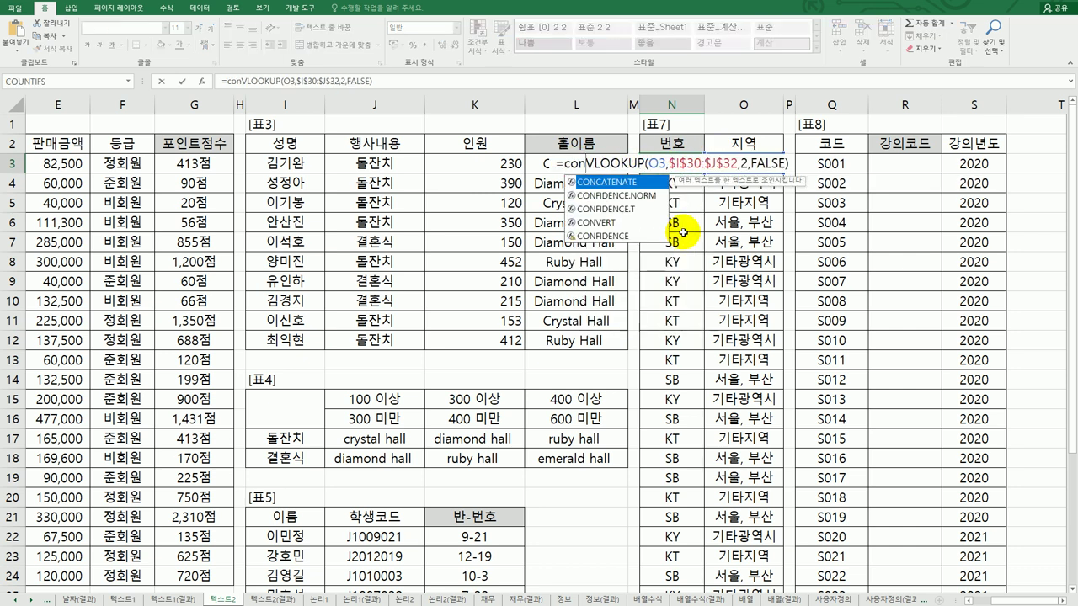
pyautogui.press('Tab')
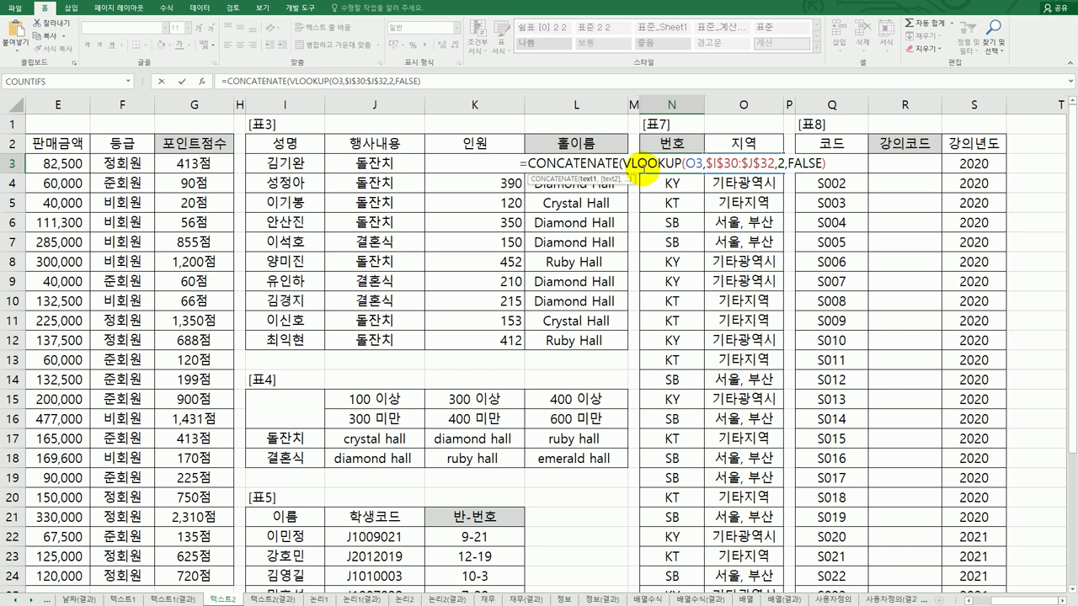
pyautogui.click(843, 162)
pyautogui.write(',')
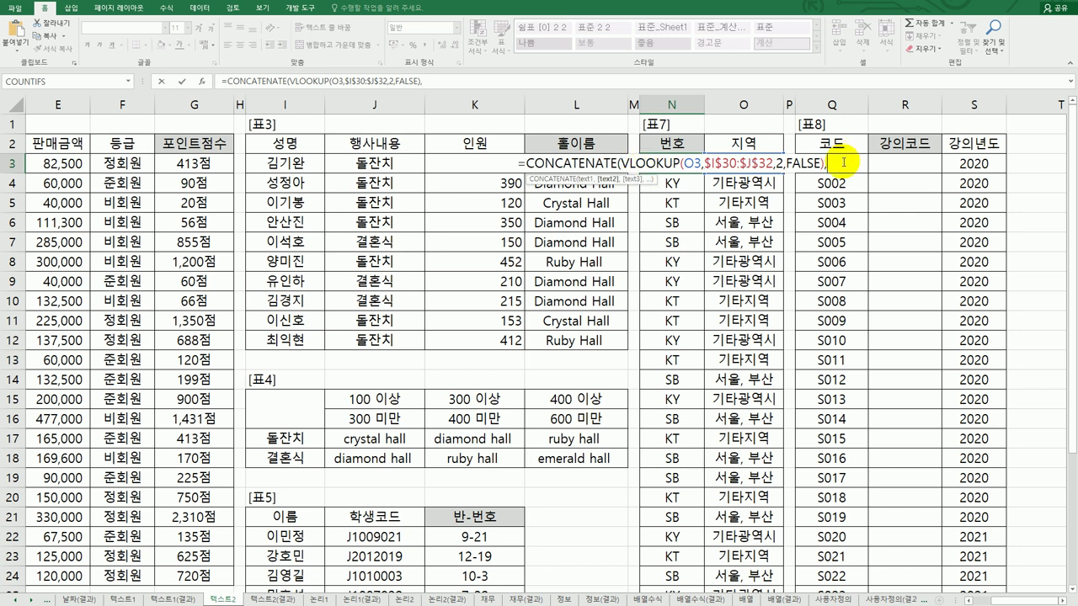
pyautogui.write('"')
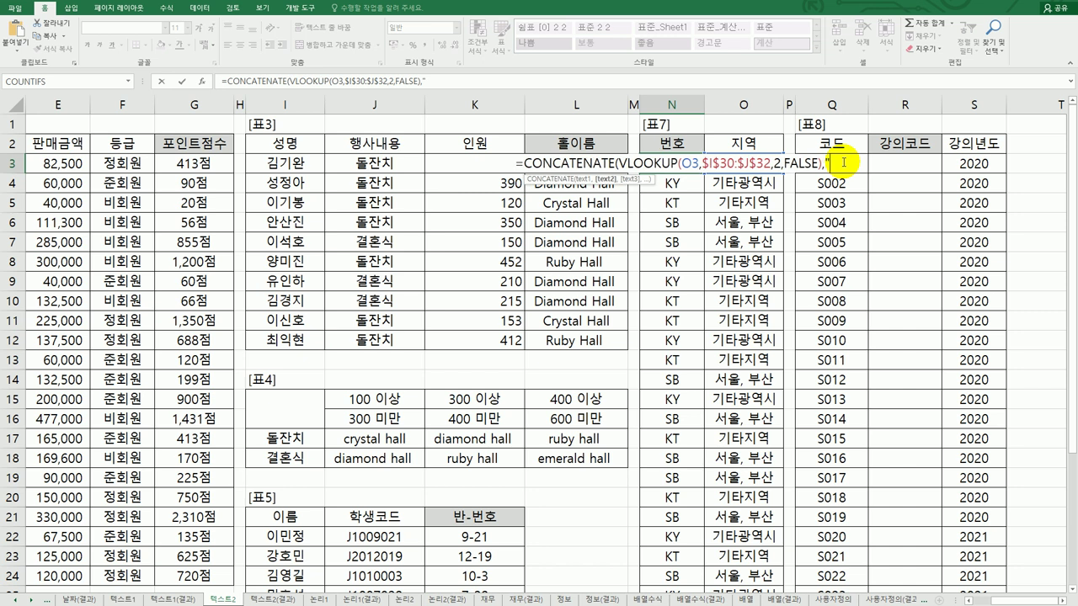
pyautogui.write('-"')
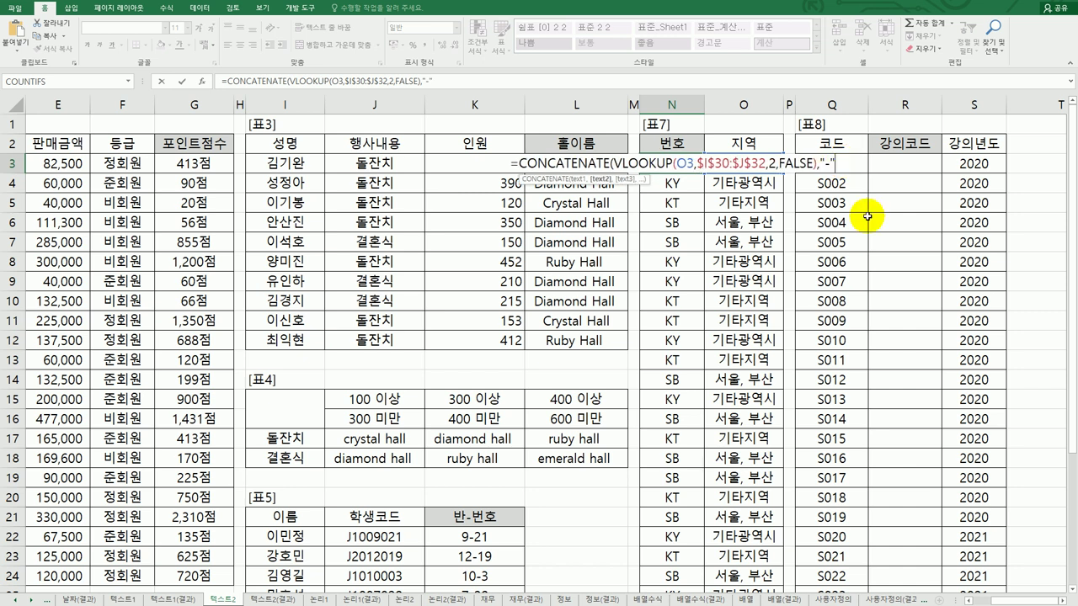
pyautogui.write(',')
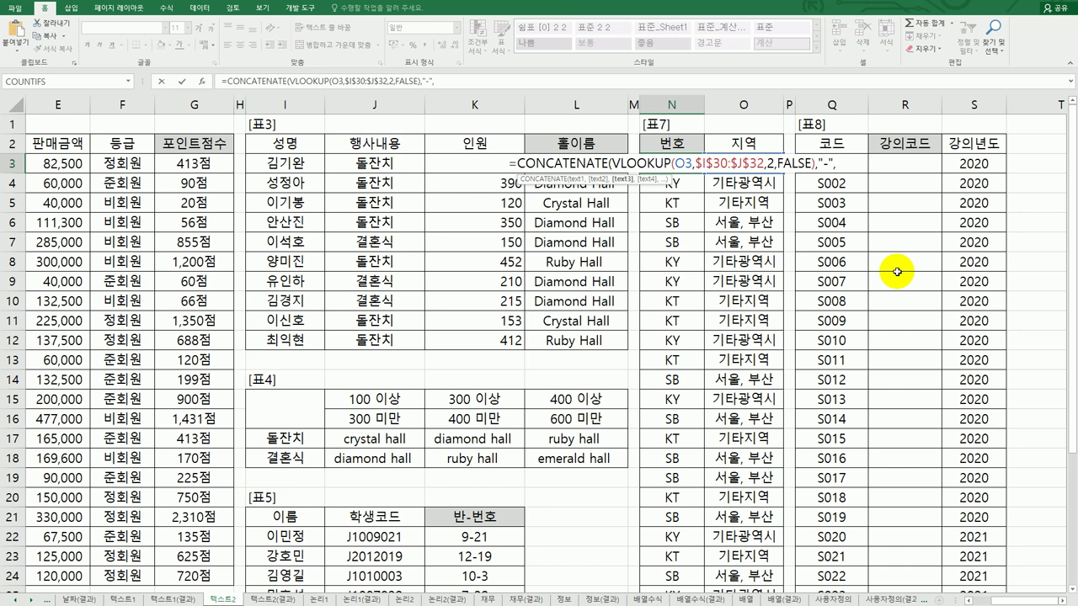
# Add ROW()-2 as the third argument of N3's CONCATENATE and enter the completed formula.
pyautogui.write('row')
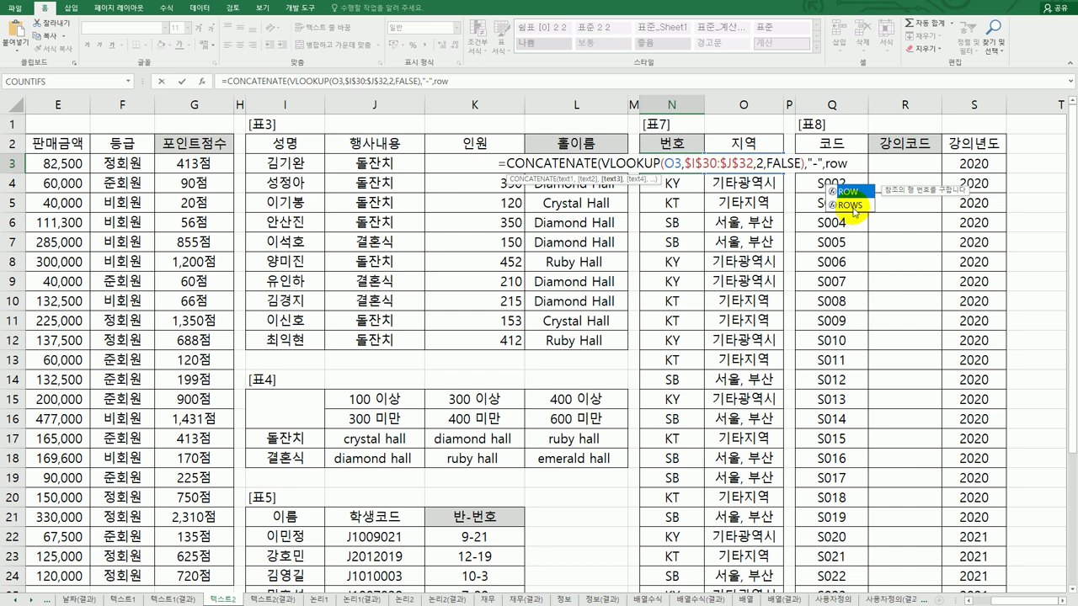
pyautogui.doubleClick(849, 191)
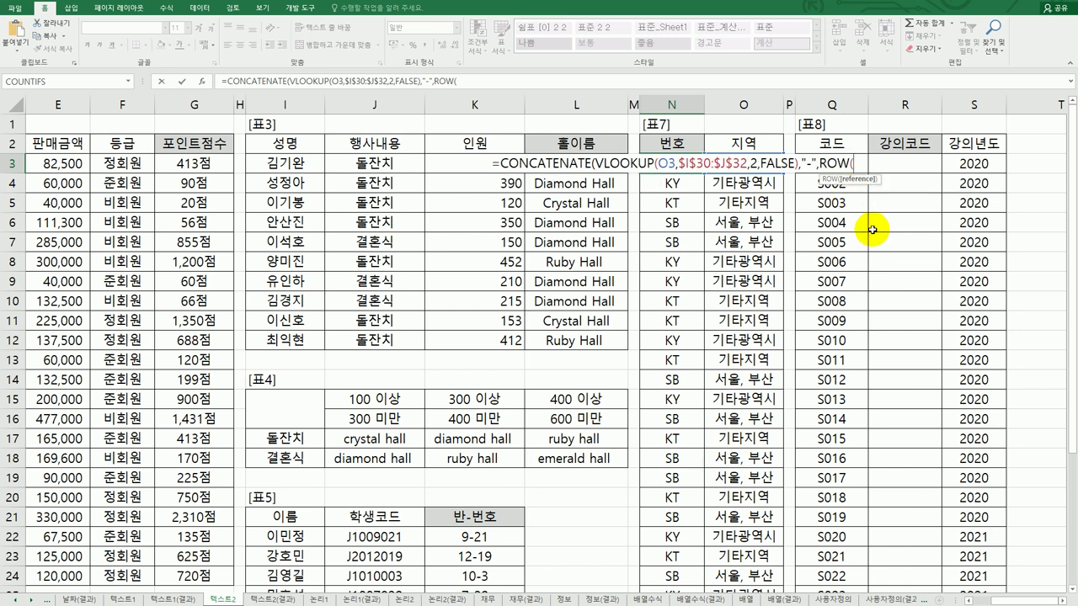
pyautogui.write(')')
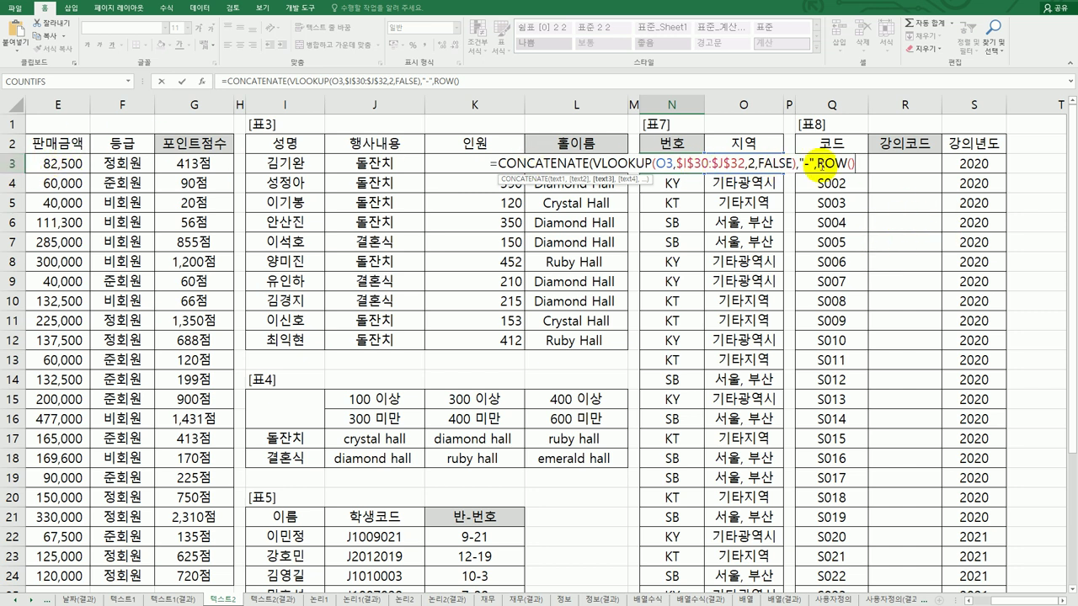
pyautogui.moveTo(815, 163); pyautogui.dragTo(861, 165)
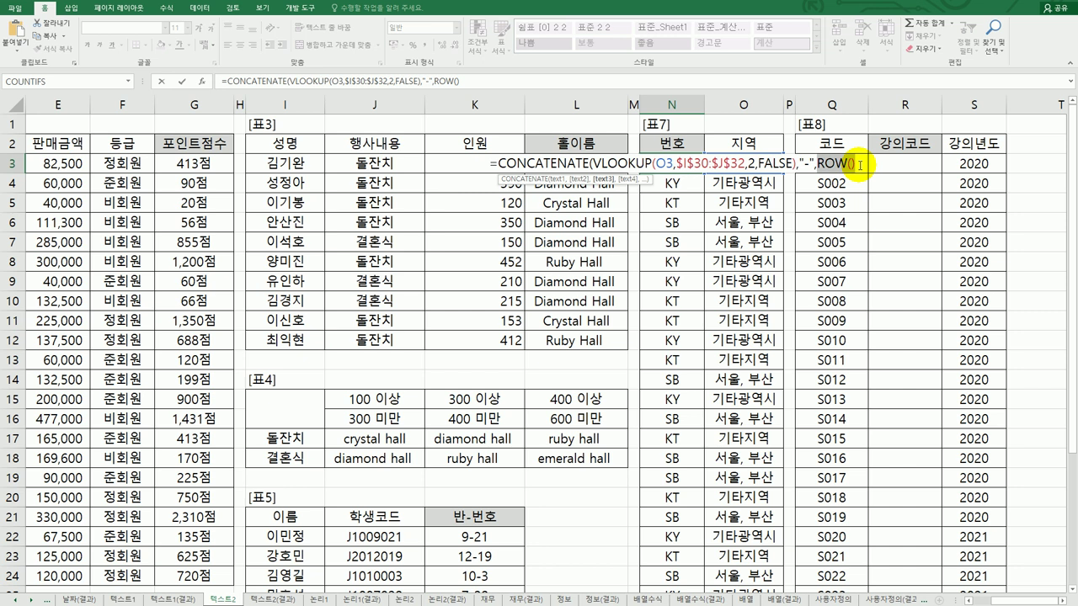
pyautogui.click(860, 165)
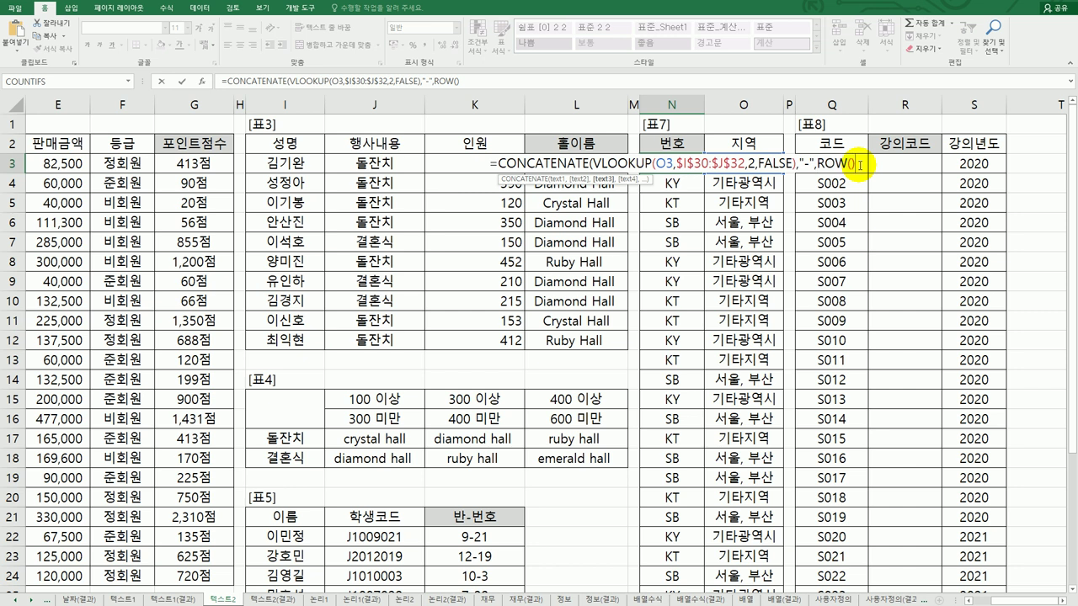
pyautogui.write('-2')
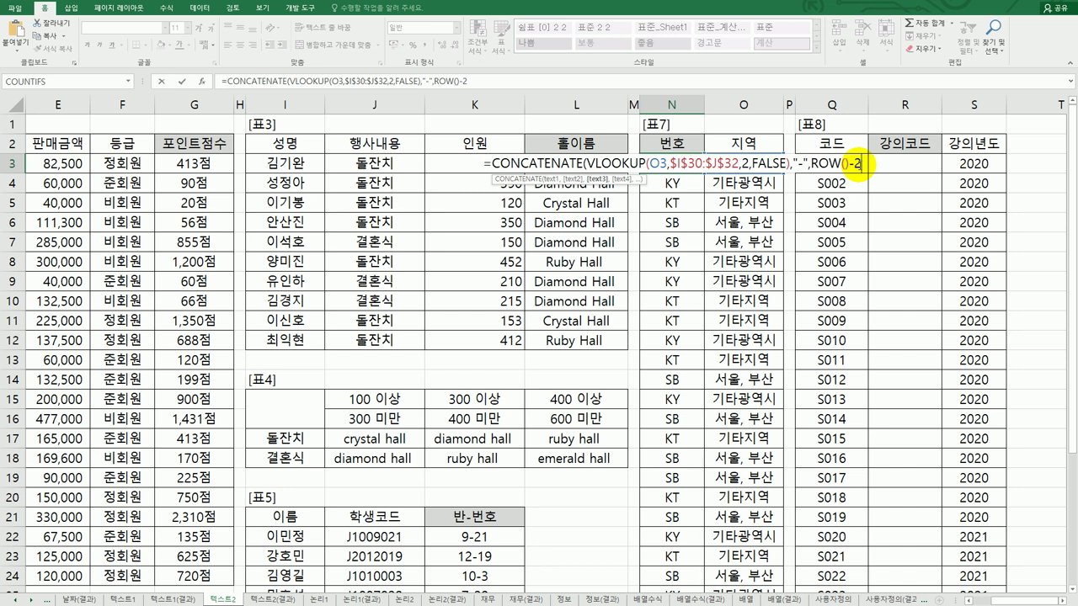
pyautogui.write(')')
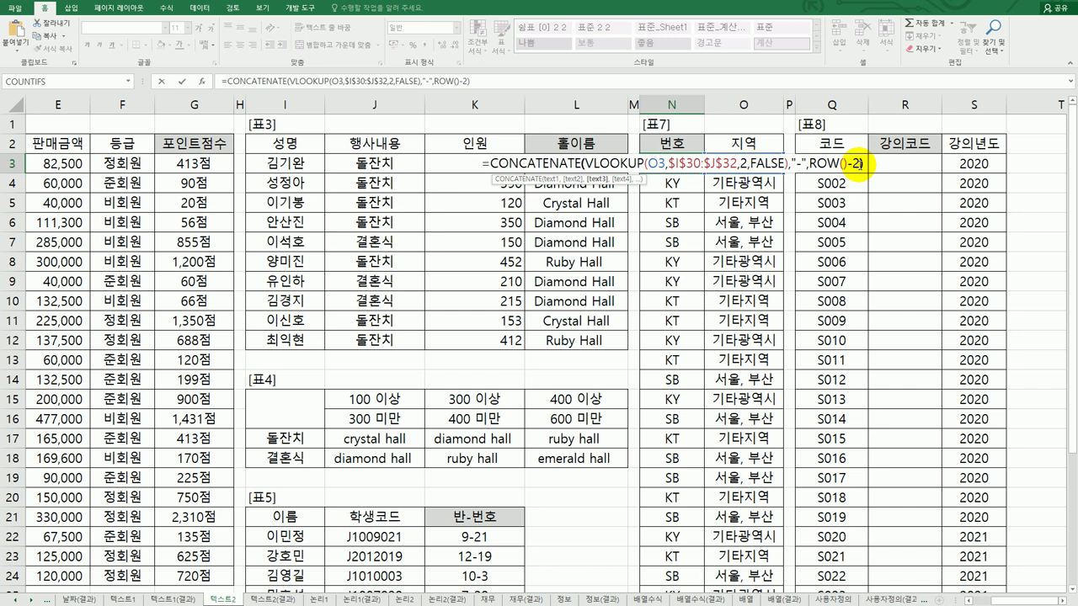
pyautogui.press('Return')
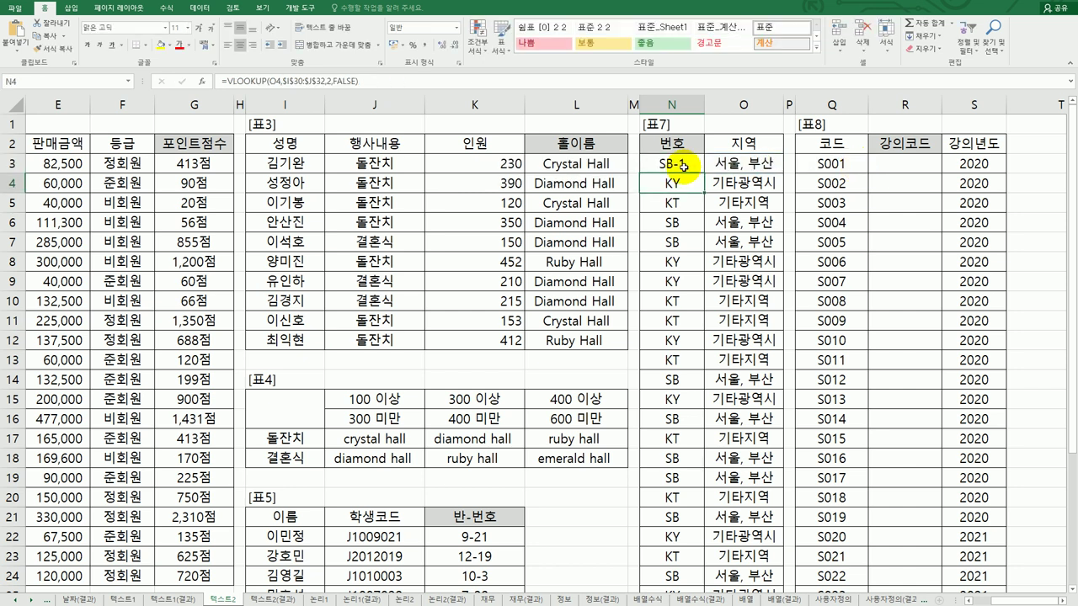
# Fill the CONCATENATE formula from N3 down 표7's 번호 column to N29.
pyautogui.click(686, 164)
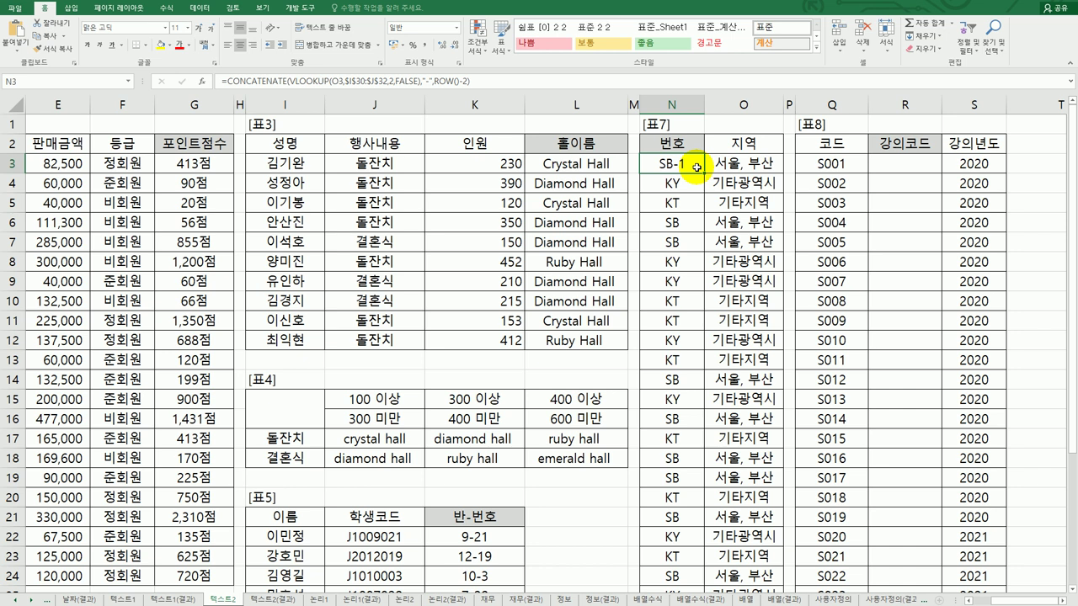
pyautogui.doubleClick(704, 174)
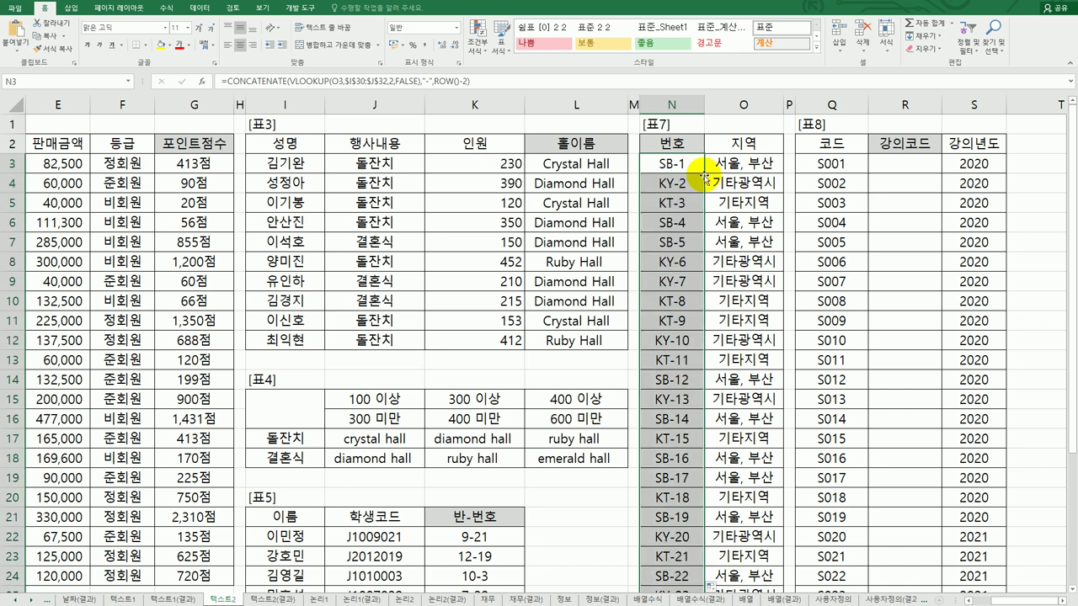
pyautogui.click(690, 180)
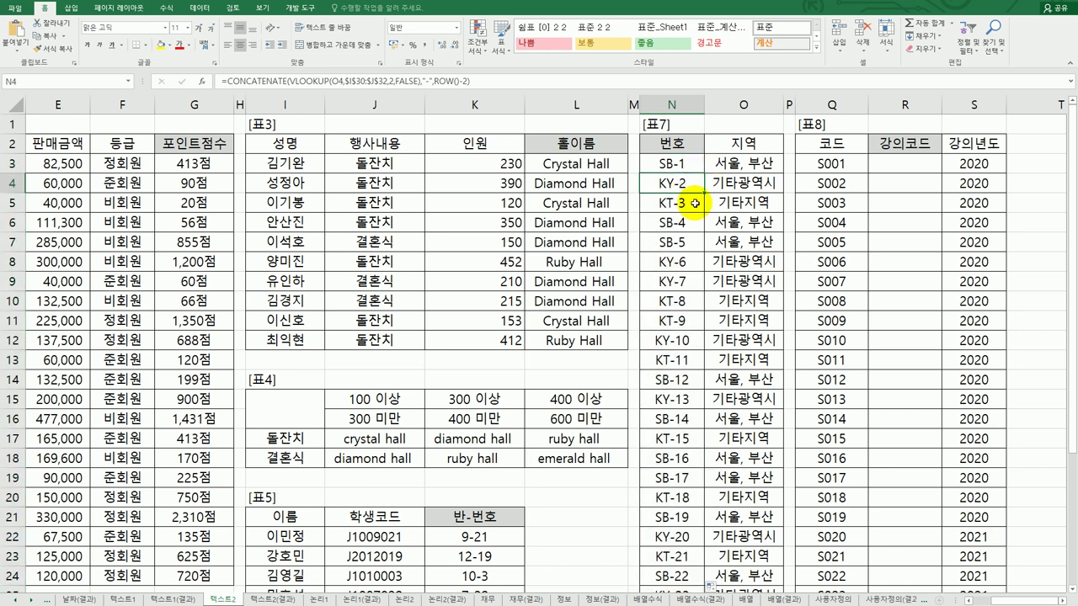
pyautogui.click(694, 208)
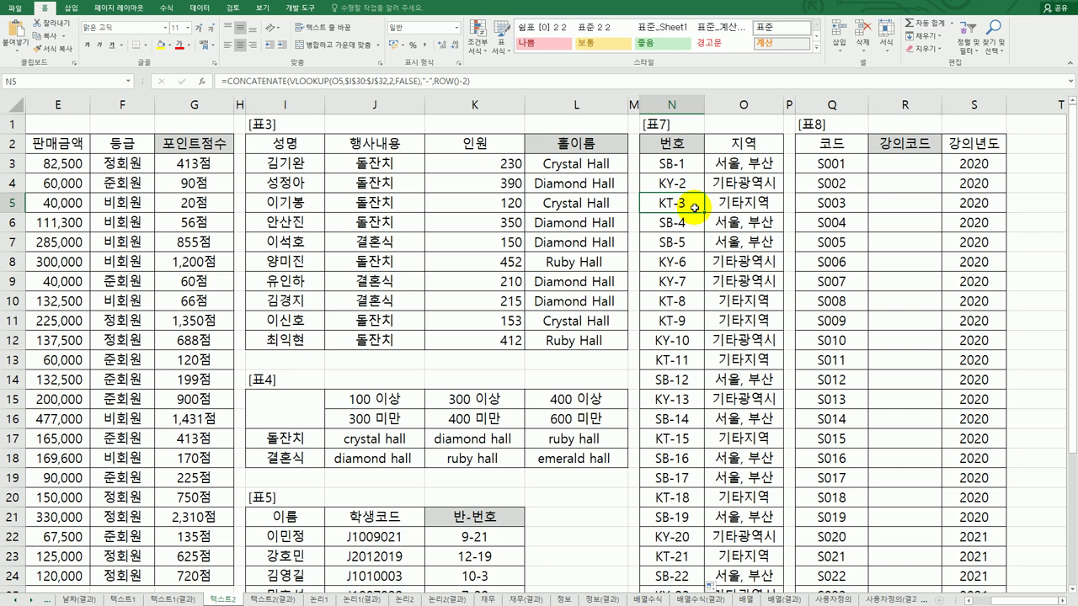
# Examine 표8's 코드 and 강의년도 columns down to row 30 as the source data for 강의코드.
pyautogui.click(901, 161)
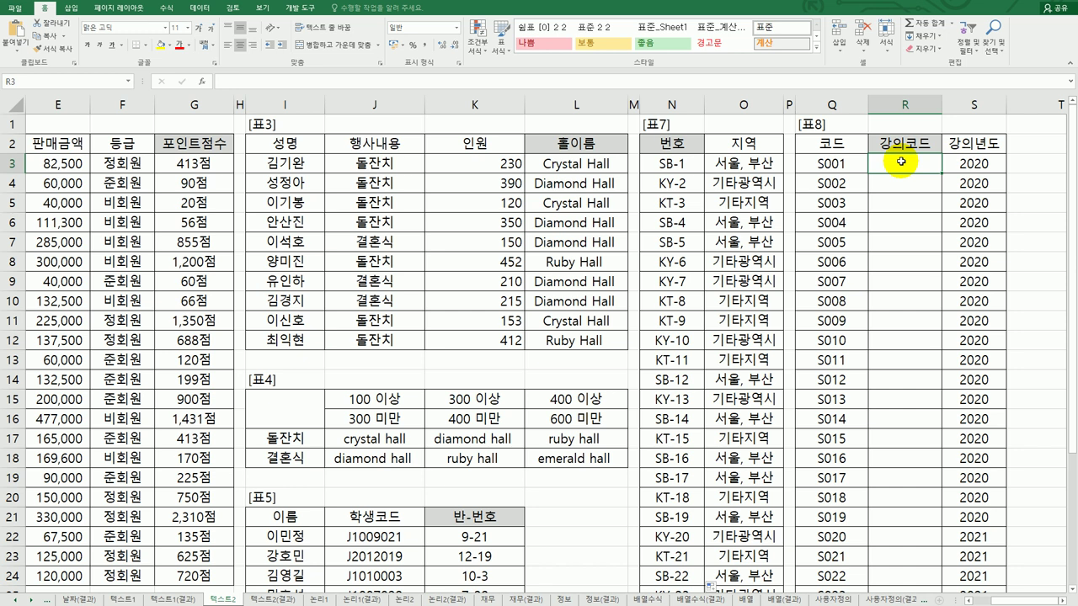
pyautogui.click(863, 164)
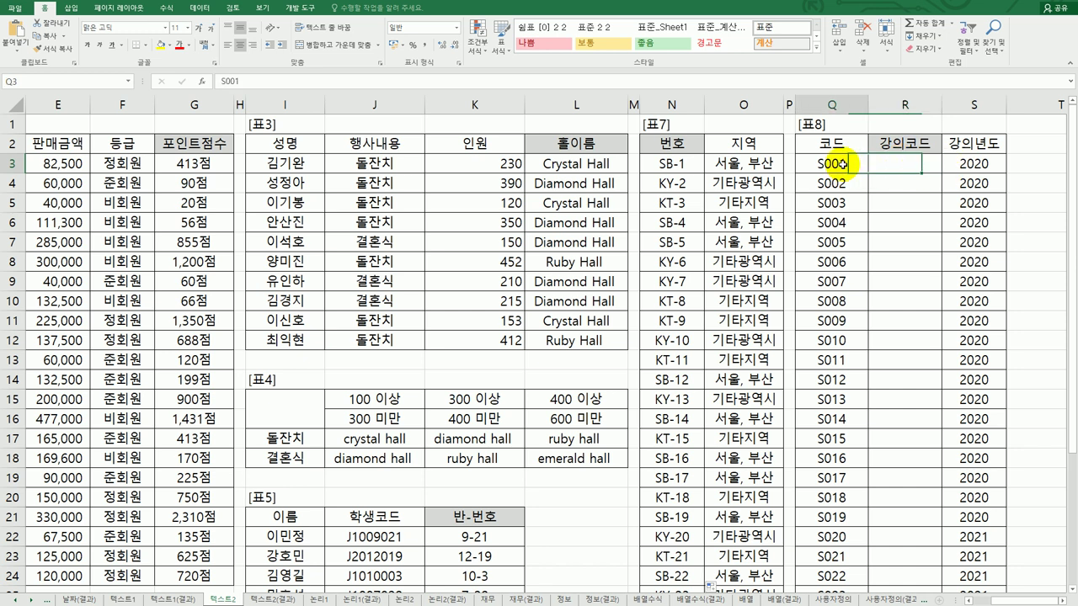
pyautogui.click(962, 162)
pyautogui.click(936, 163)
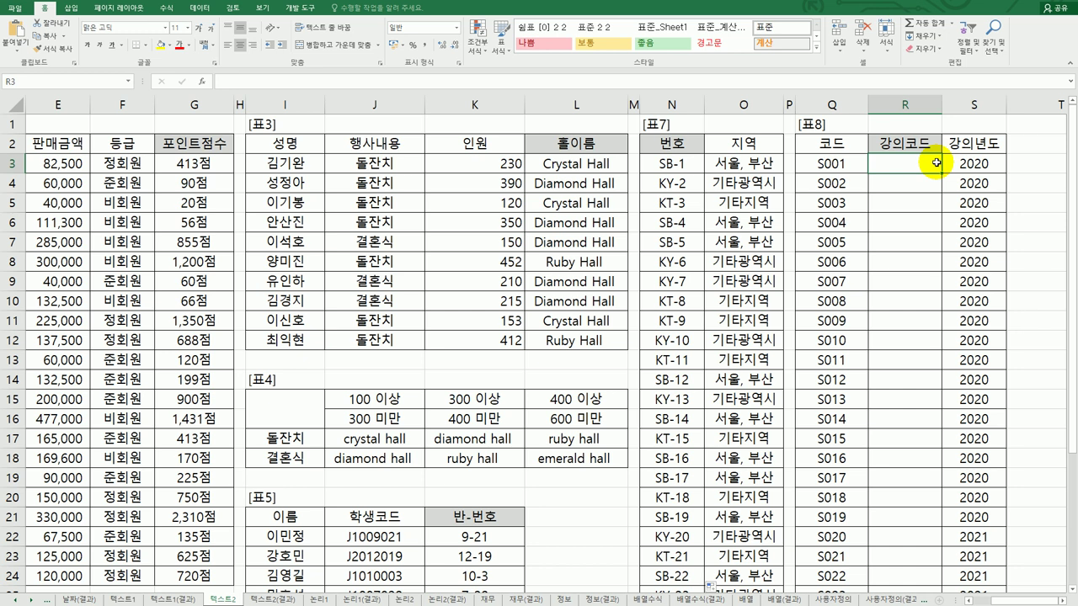
pyautogui.click(850, 163)
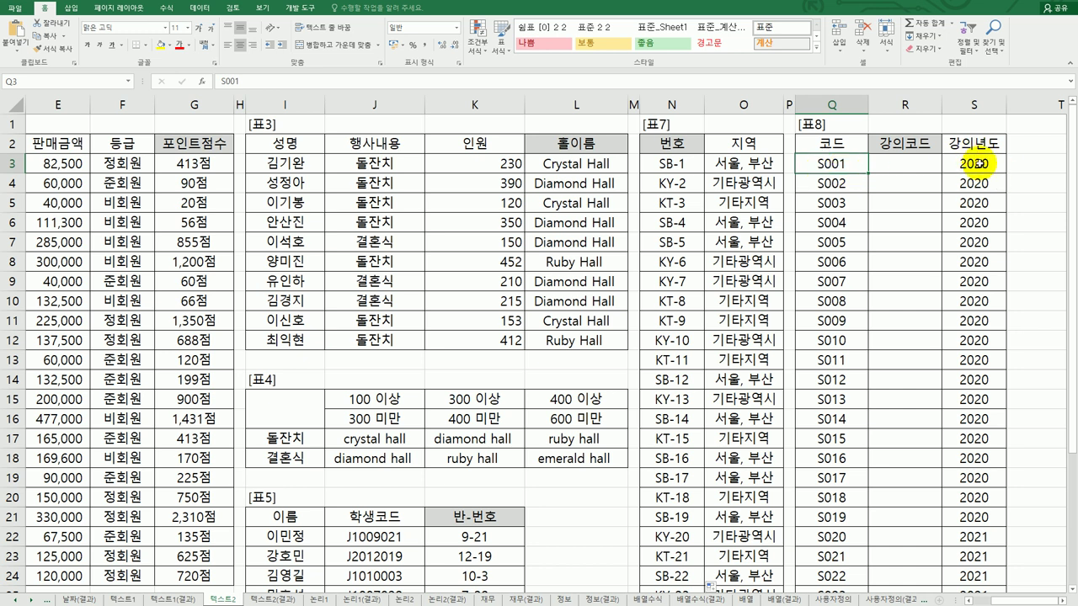
pyautogui.click(890, 174)
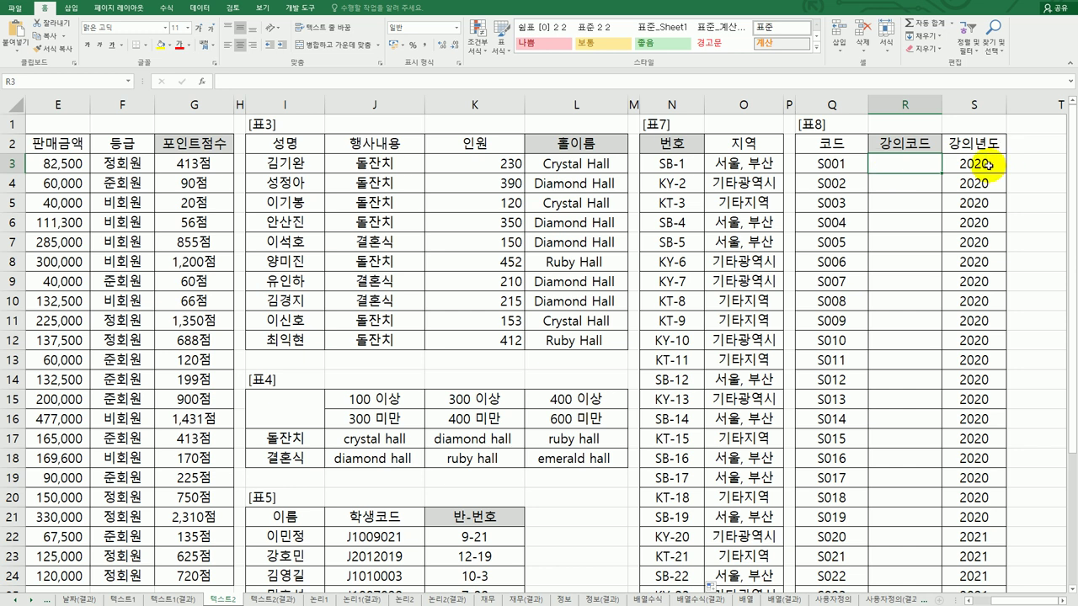
pyautogui.moveTo(989, 165); pyautogui.dragTo(987, 518)
pyautogui.scroll(-4, 988, 508)
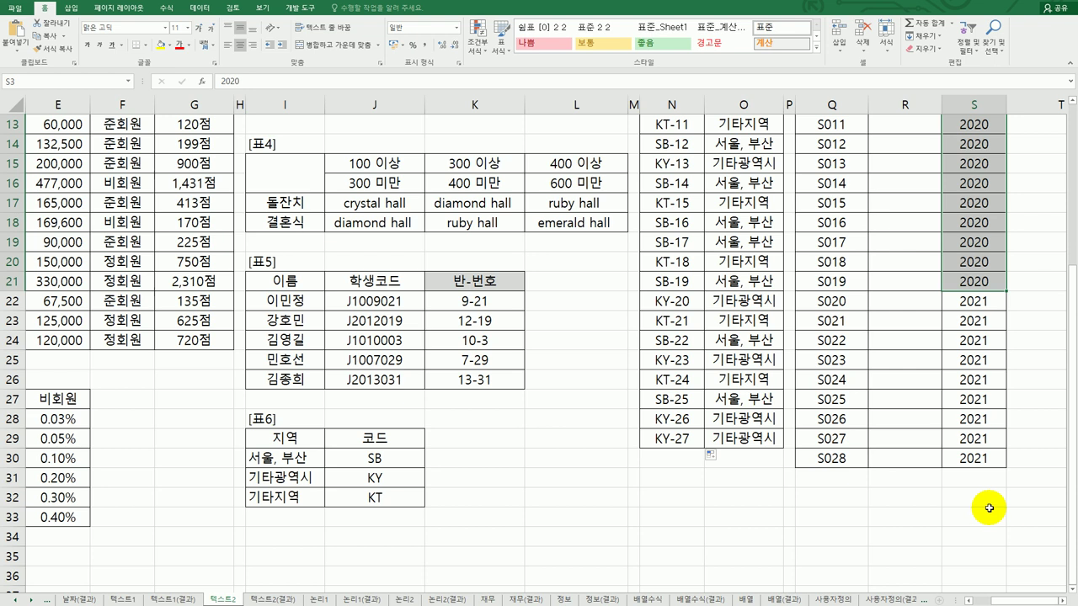
pyautogui.scroll(4, 990, 444)
pyautogui.scroll(-4, 990, 447)
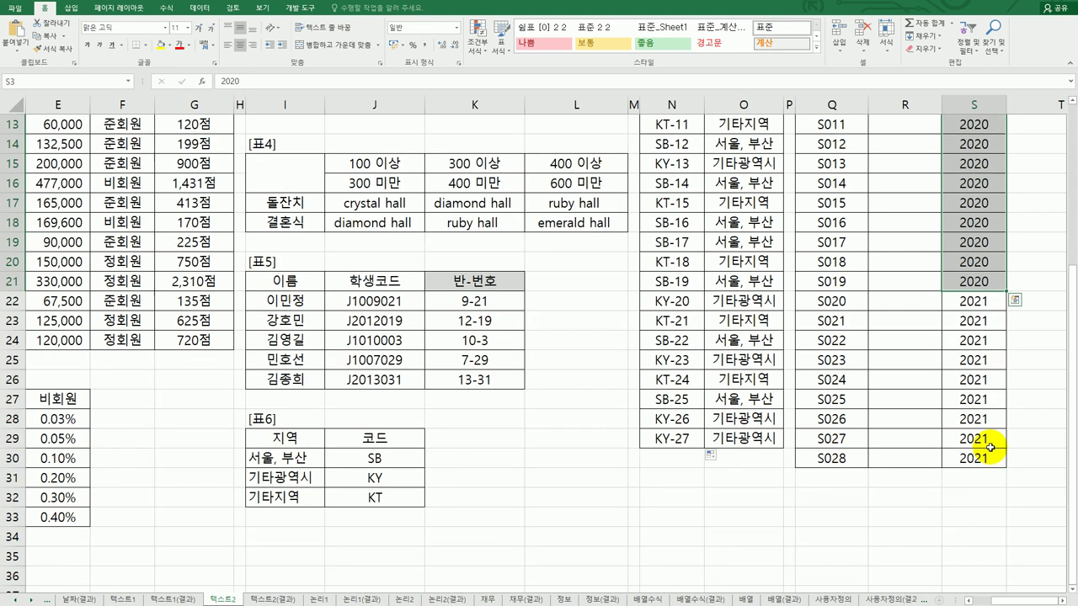
pyautogui.scroll(4, 985, 366)
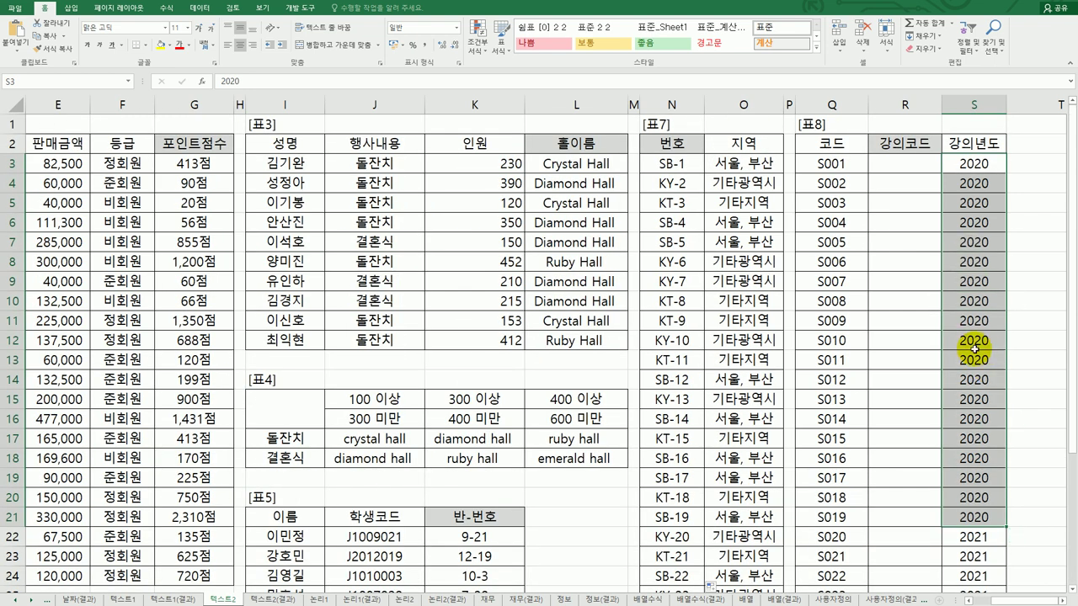
# Enter =RIGHT(S3,2) in R3 to extract the last two digits of the 강의년도.
pyautogui.click(915, 168)
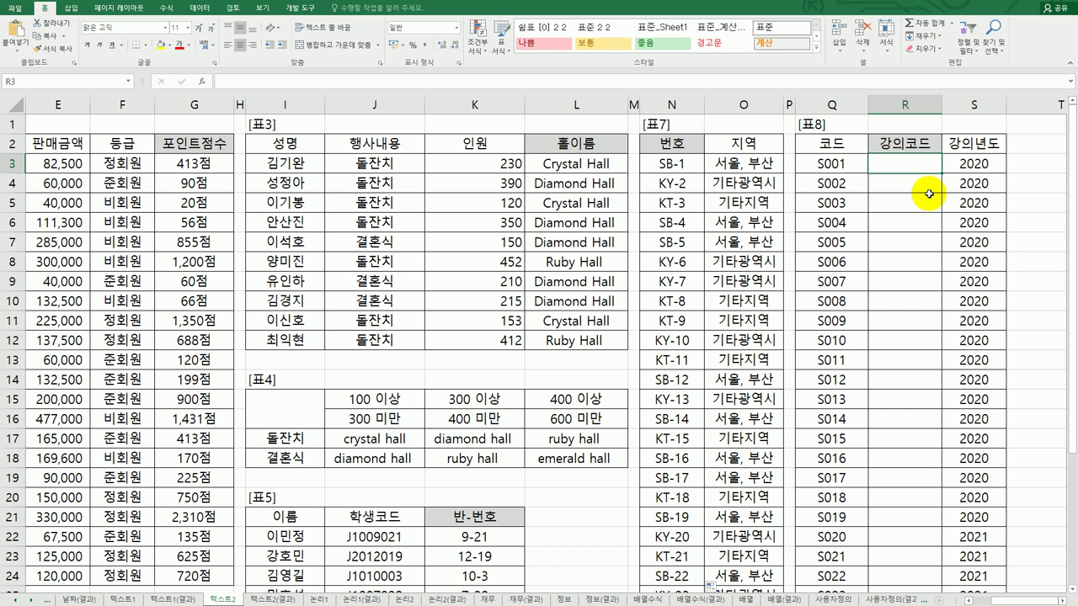
pyautogui.write('=ri')
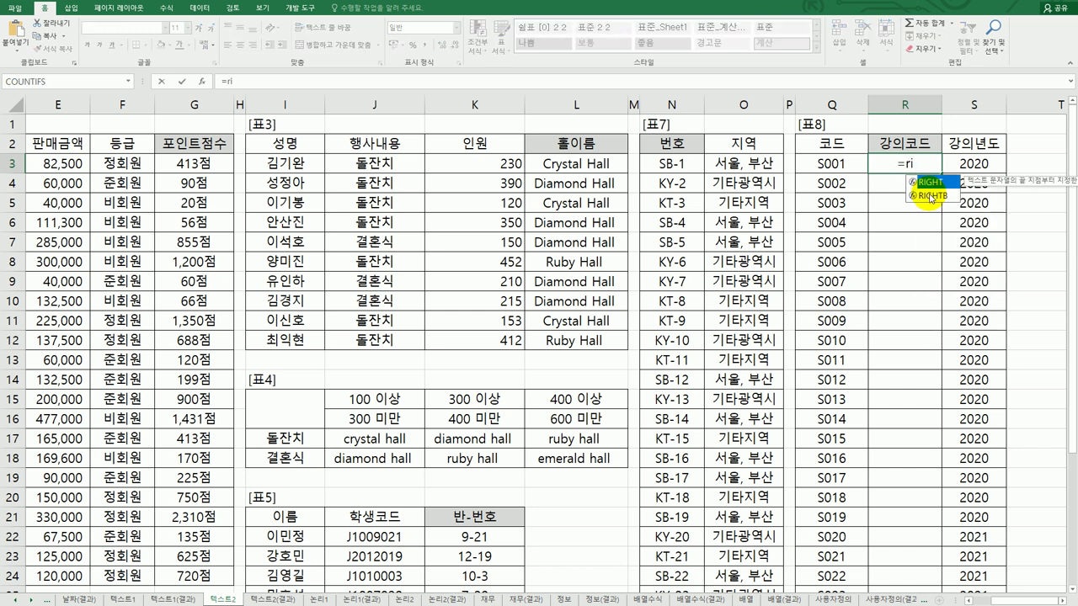
pyautogui.press('Tab')
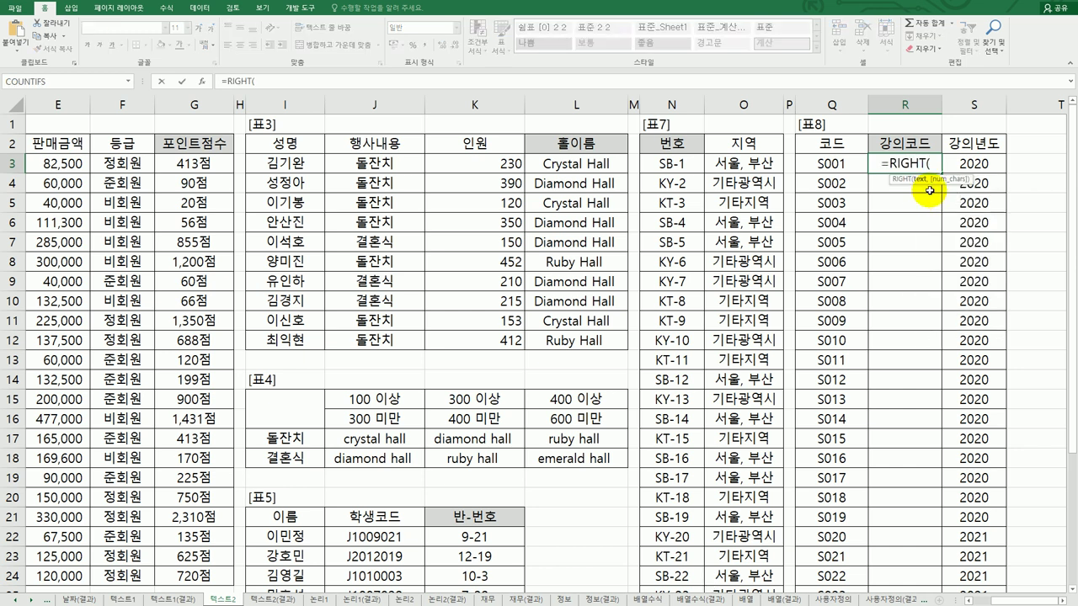
pyautogui.click(962, 163)
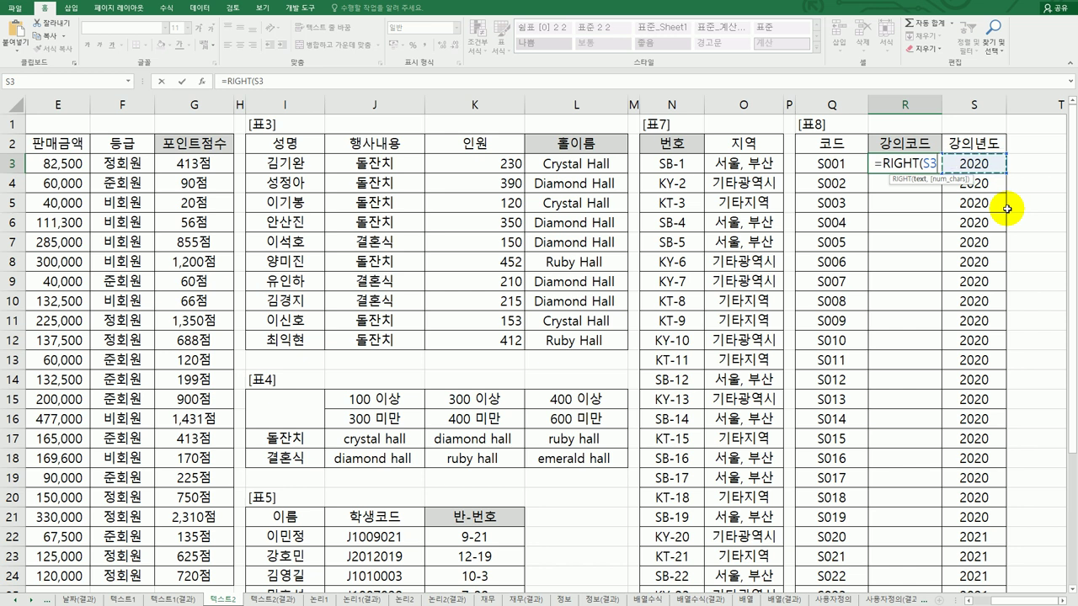
pyautogui.write(',')
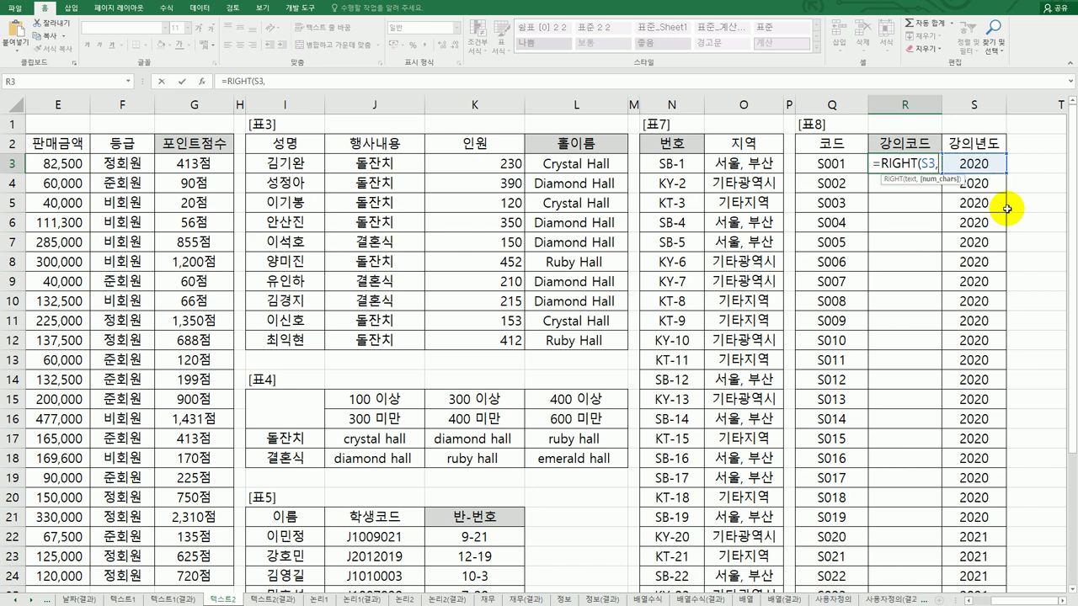
pyautogui.write('2)')
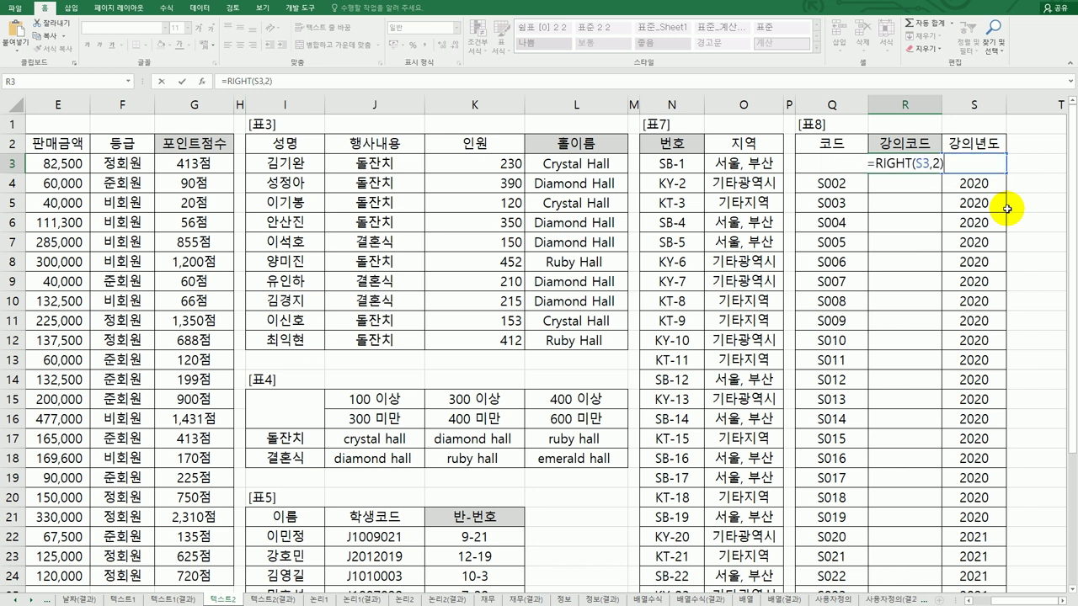
pyautogui.press('Return')
# Fill the RIGHT formula from R3 down 표8's 강의코드 column to R30.
pyautogui.click(926, 164)
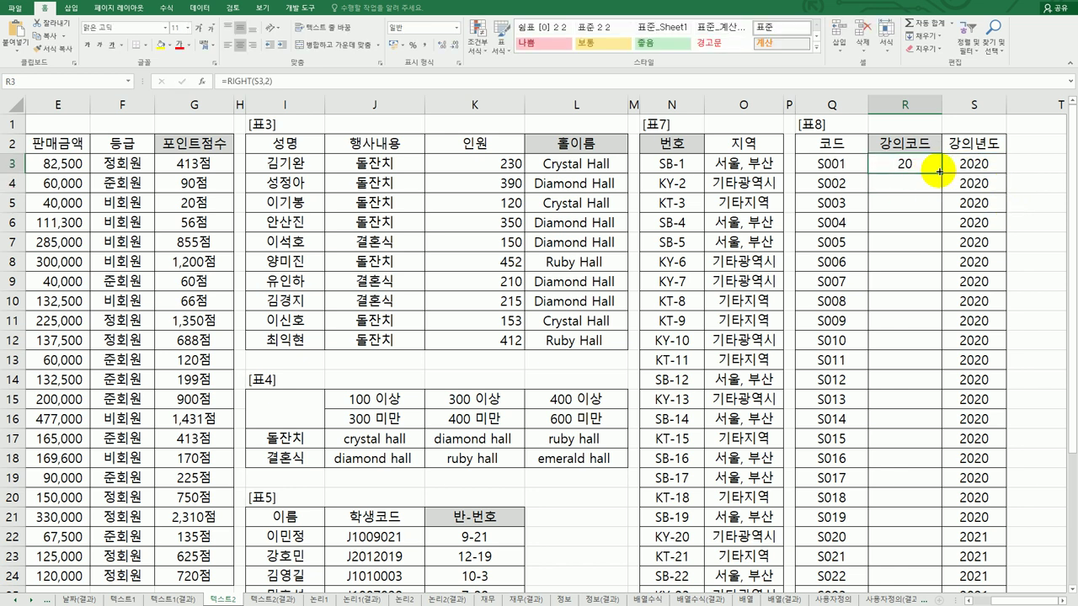
pyautogui.doubleClick(941, 174)
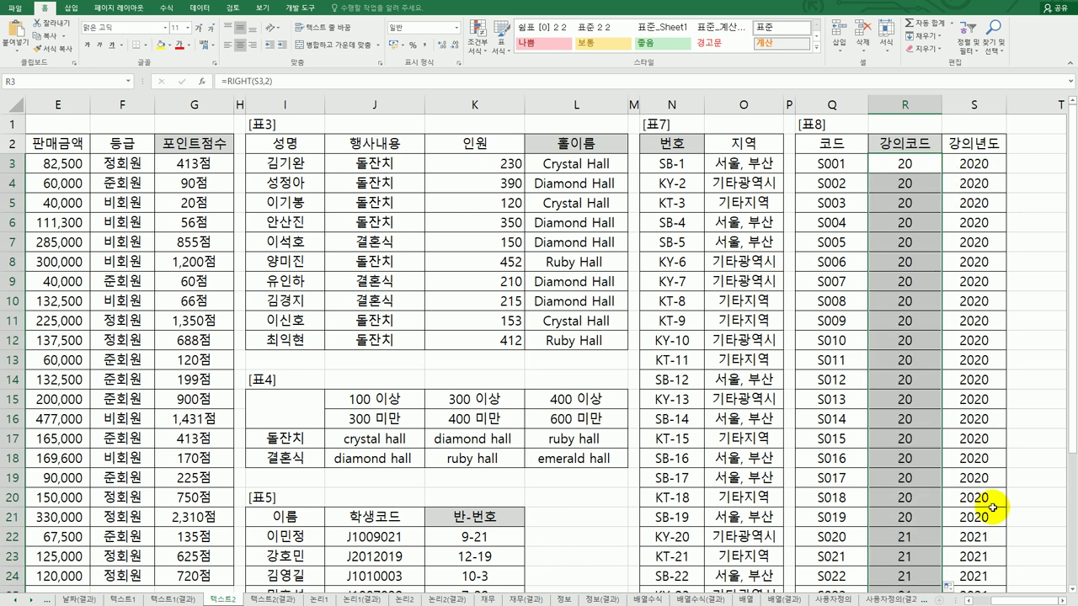
pyautogui.scroll(-2, 993, 507)
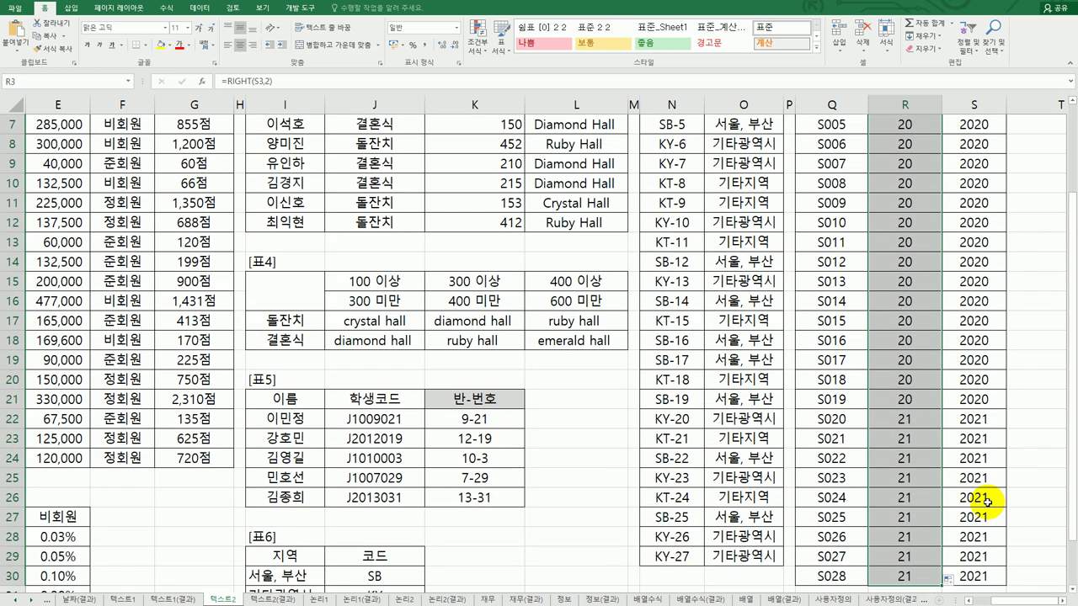
pyautogui.scroll(2, 987, 501)
pyautogui.click(922, 164)
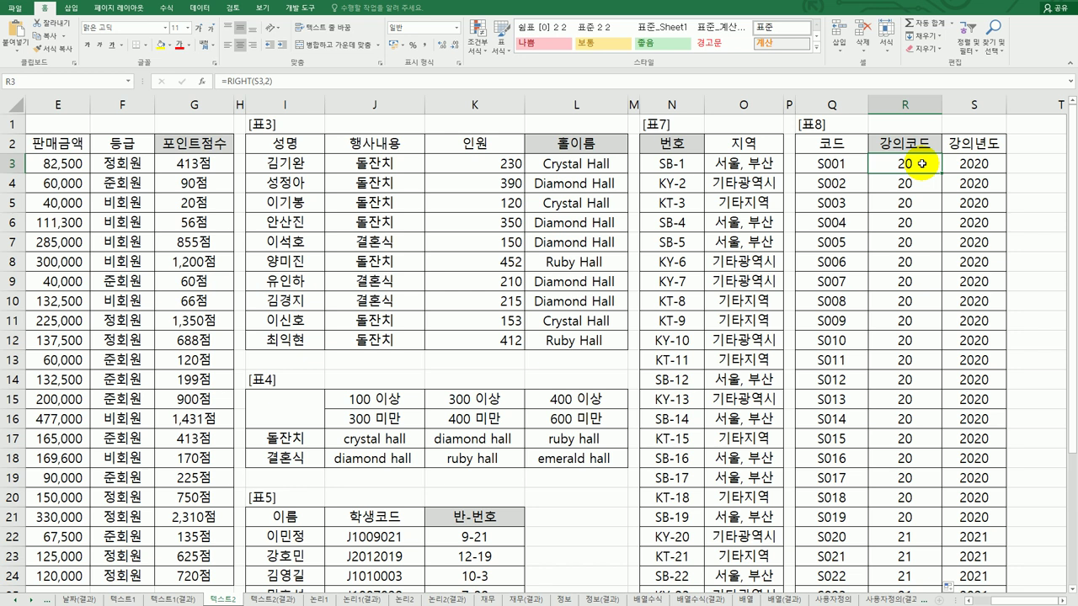
# Replace the RIGHT formula in R3 with the REPLACE function and open its arguments for entry.
pyautogui.click(815, 165)
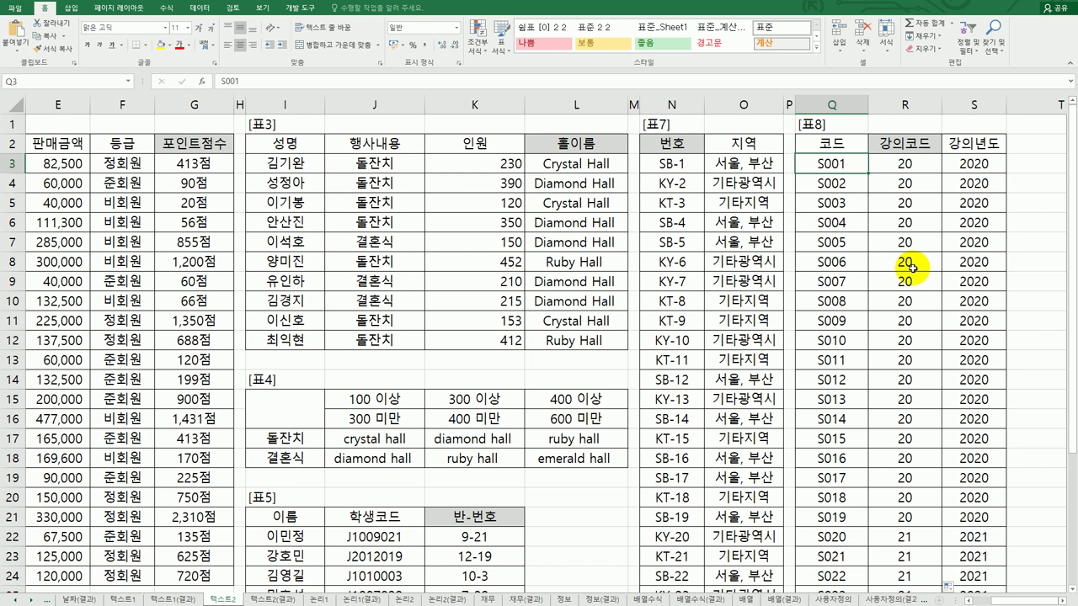
pyautogui.doubleClick(904, 165)
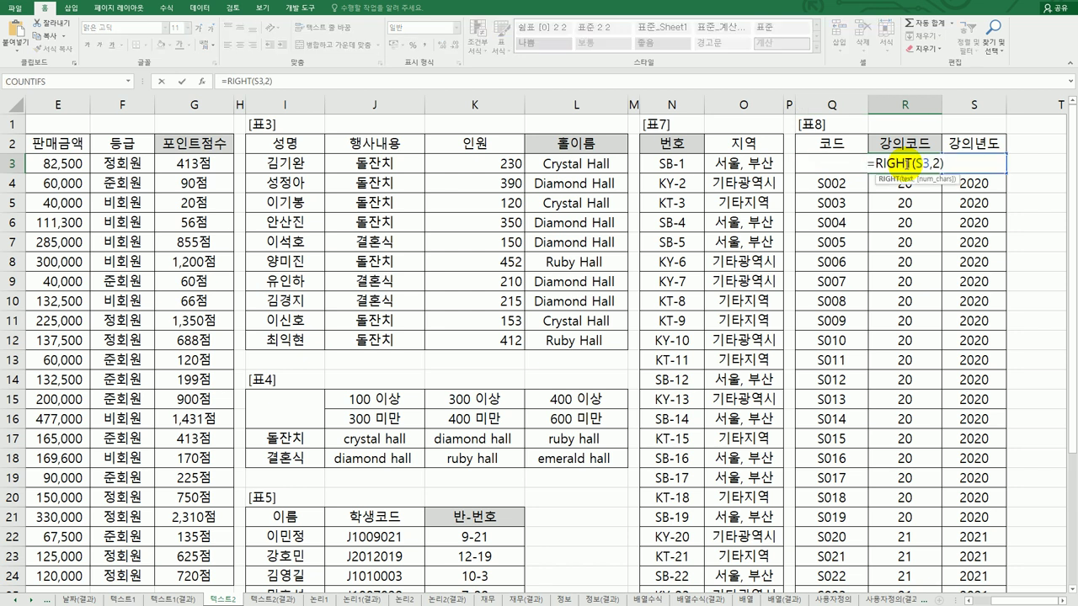
pyautogui.moveTo(876, 164); pyautogui.dragTo(966, 165)
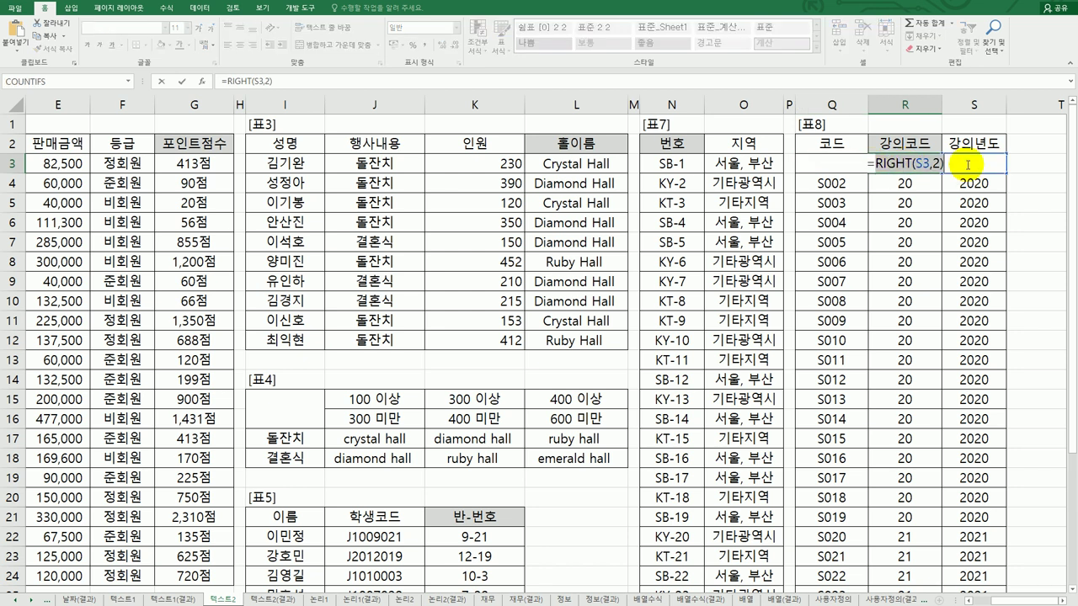
pyautogui.press('BackSpace')
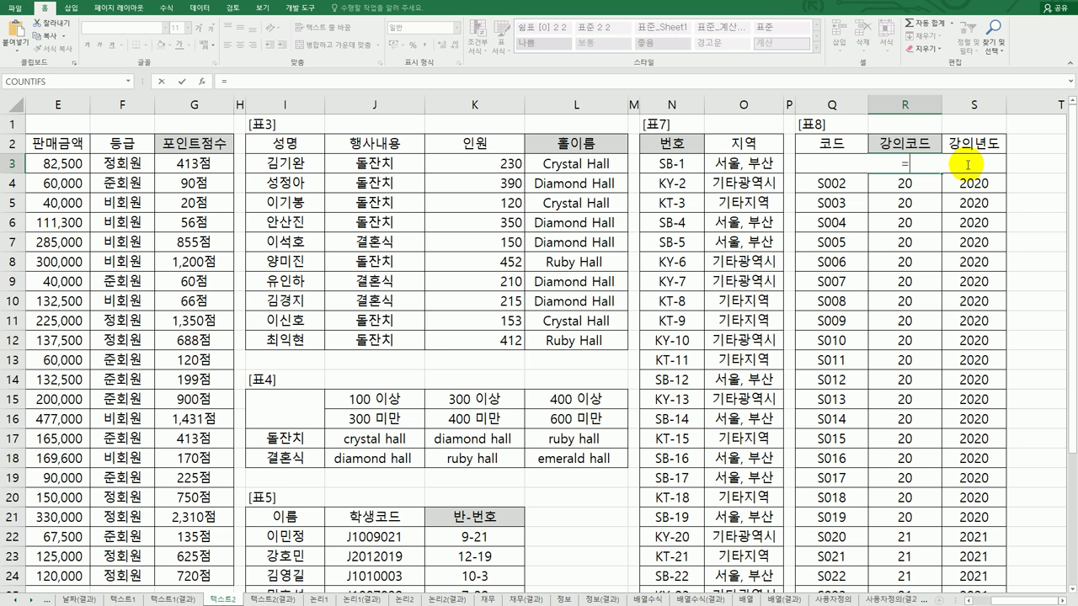
pyautogui.write('rep')
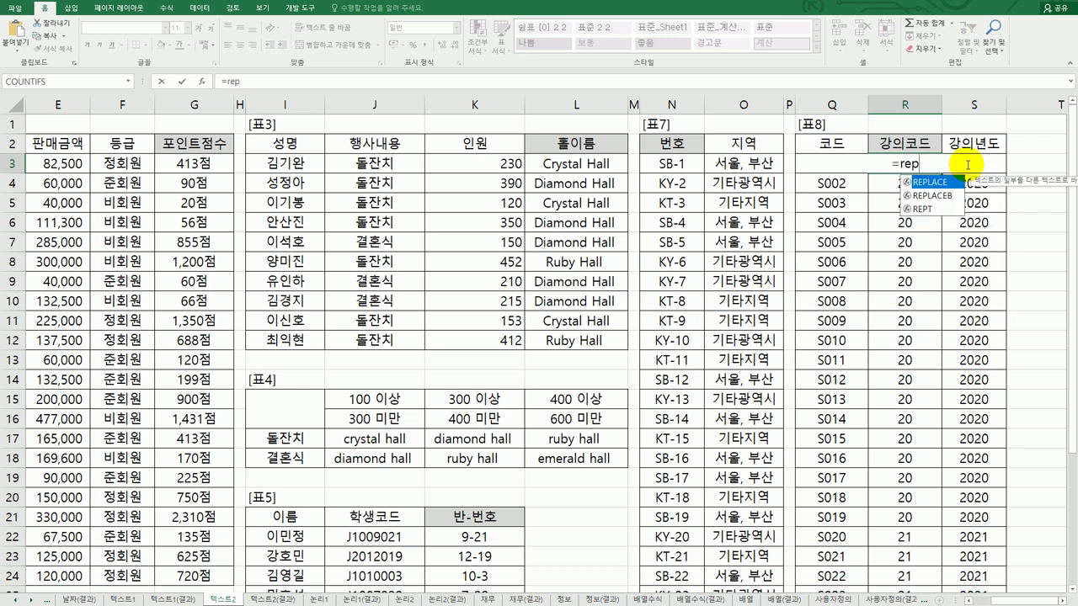
pyautogui.doubleClick(941, 183)
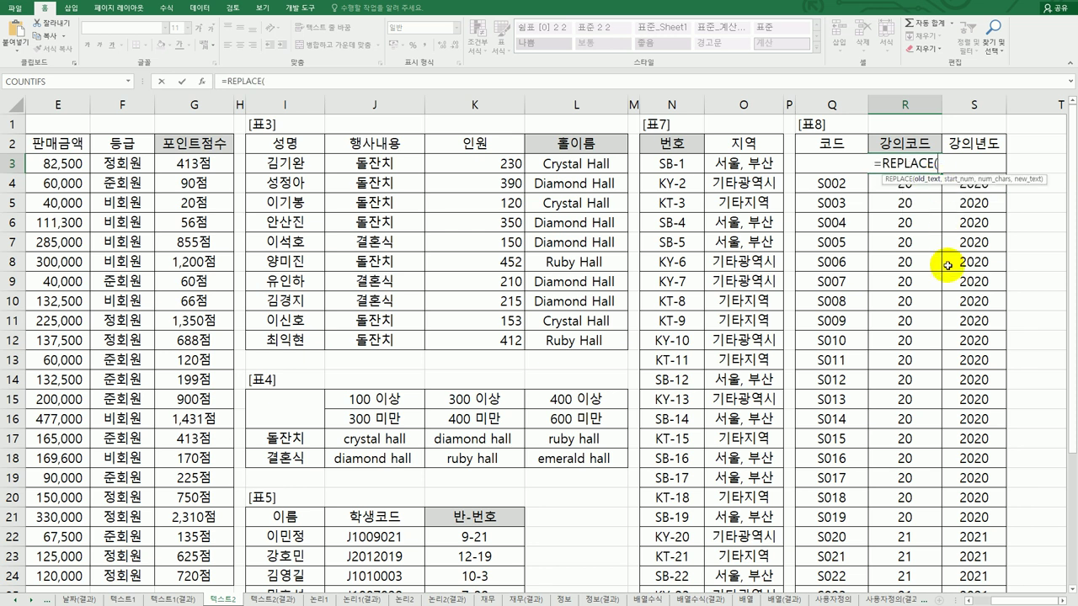
pyautogui.click(203, 81)
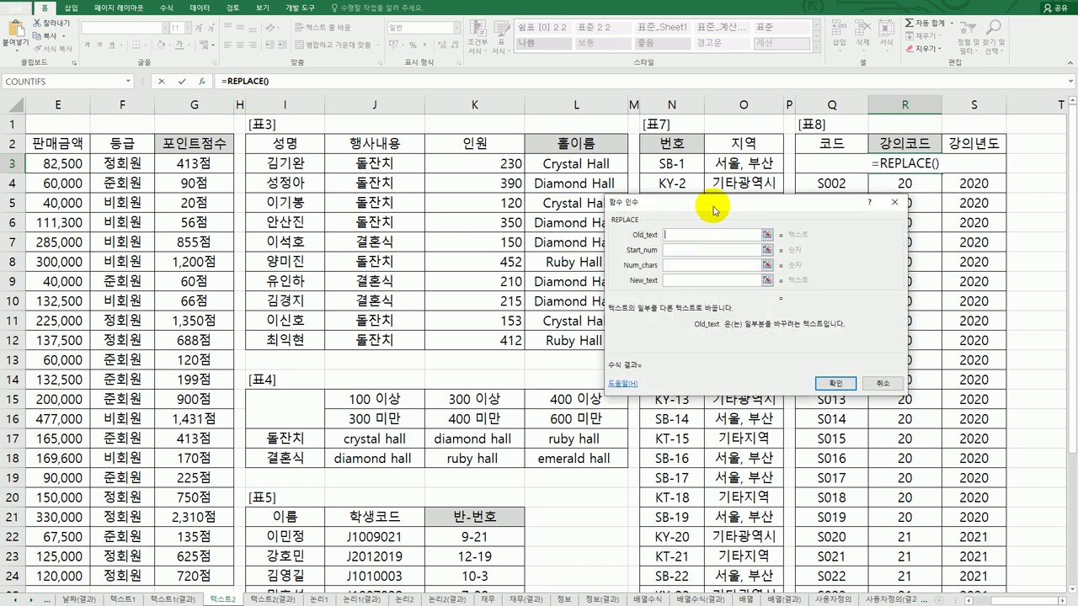
pyautogui.moveTo(712, 210); pyautogui.dragTo(714, 255)
# Set REPLACE's Old_text to Q3, Start_num to 2 and Num_chars to 0.
pyautogui.click(788, 163)
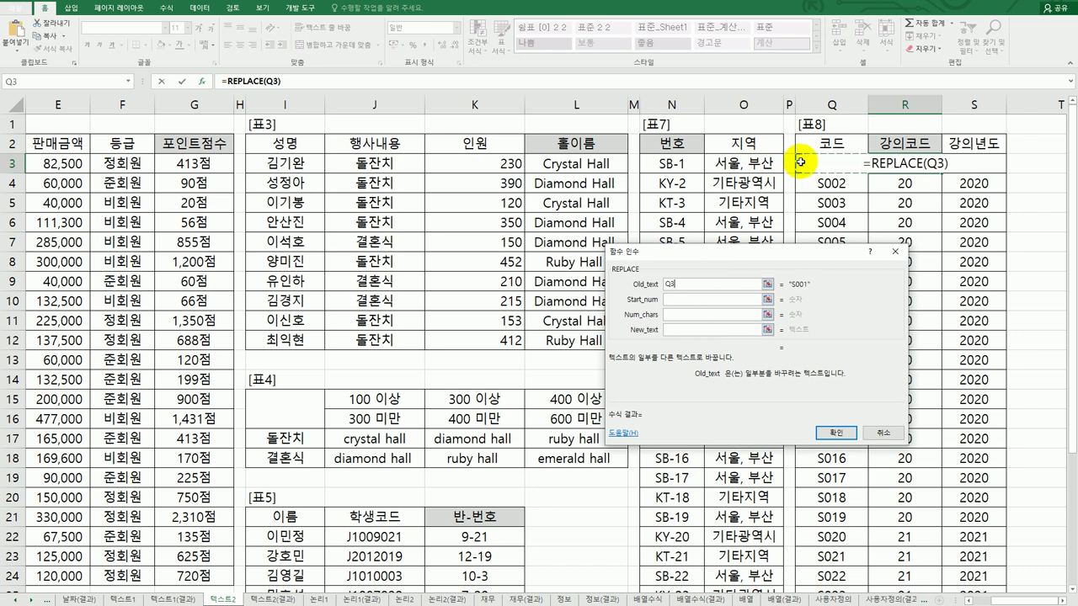
pyautogui.click(698, 300)
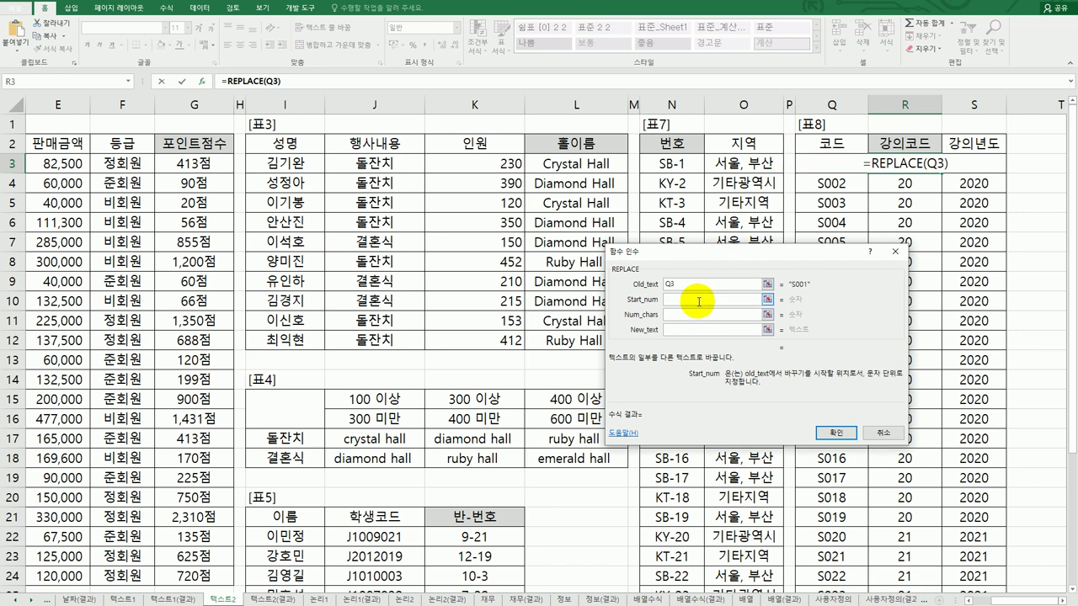
pyautogui.write('2')
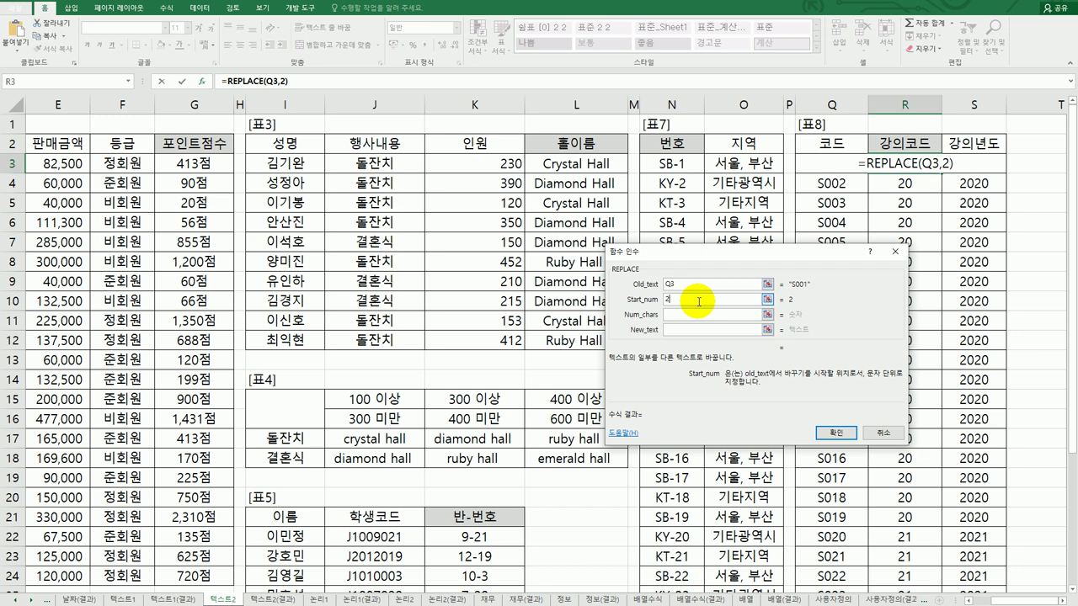
pyautogui.click(700, 313)
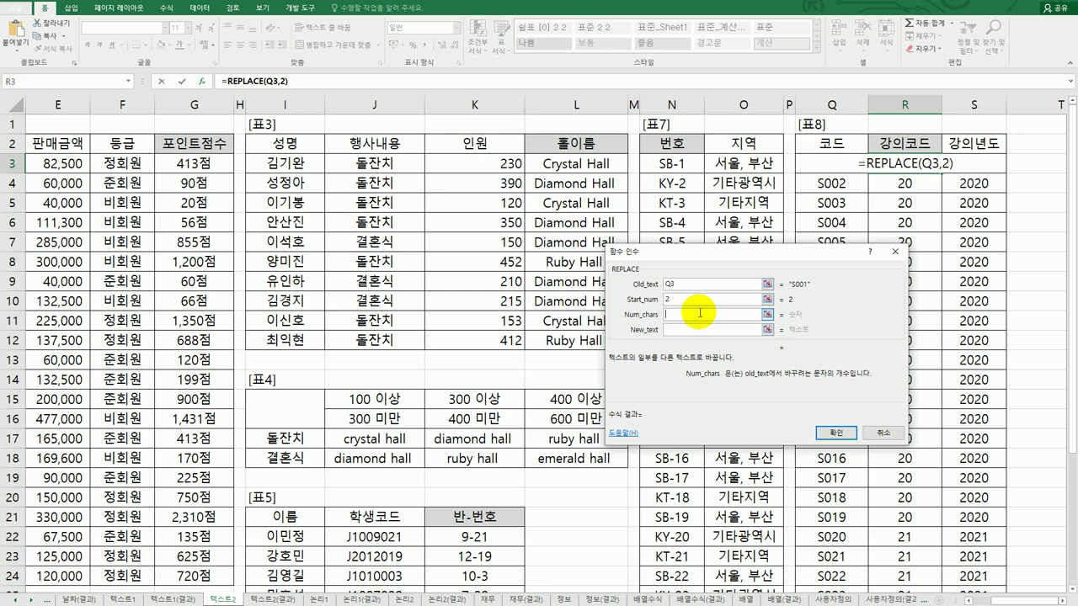
pyautogui.write('0')
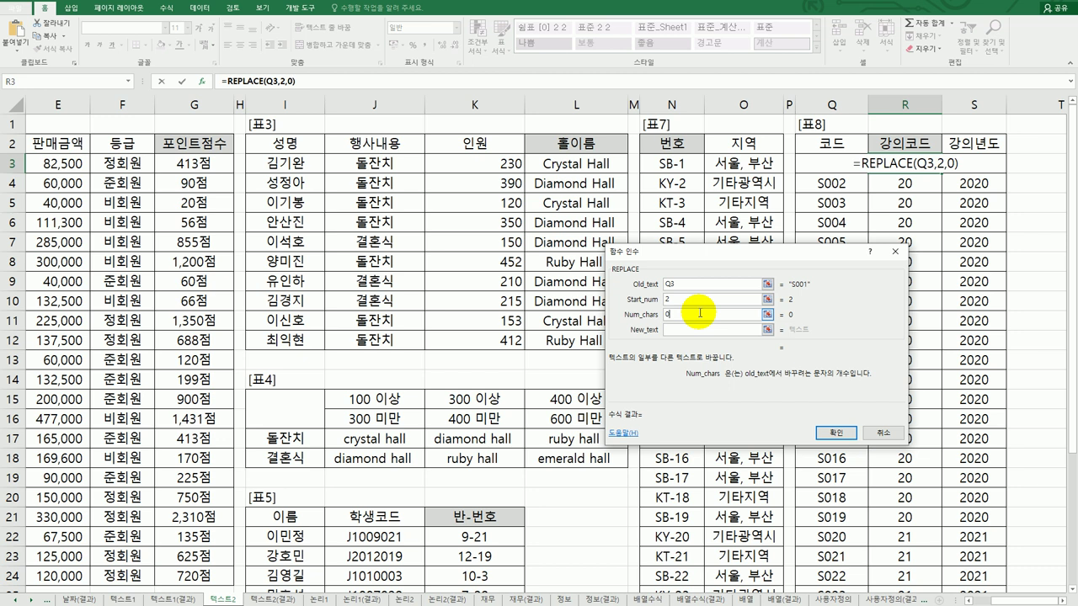
# Set REPLACE's New_text to "-"&RIGHT(S3,2)&"-" so the two-digit year is inserted between hyphens.
pyautogui.click(688, 331)
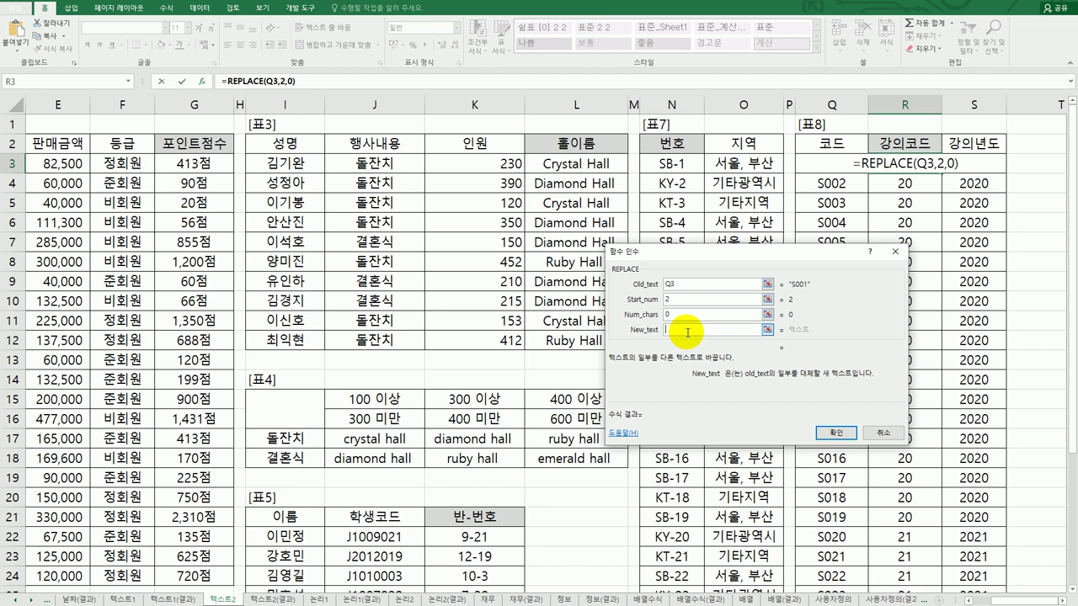
pyautogui.write('"-')
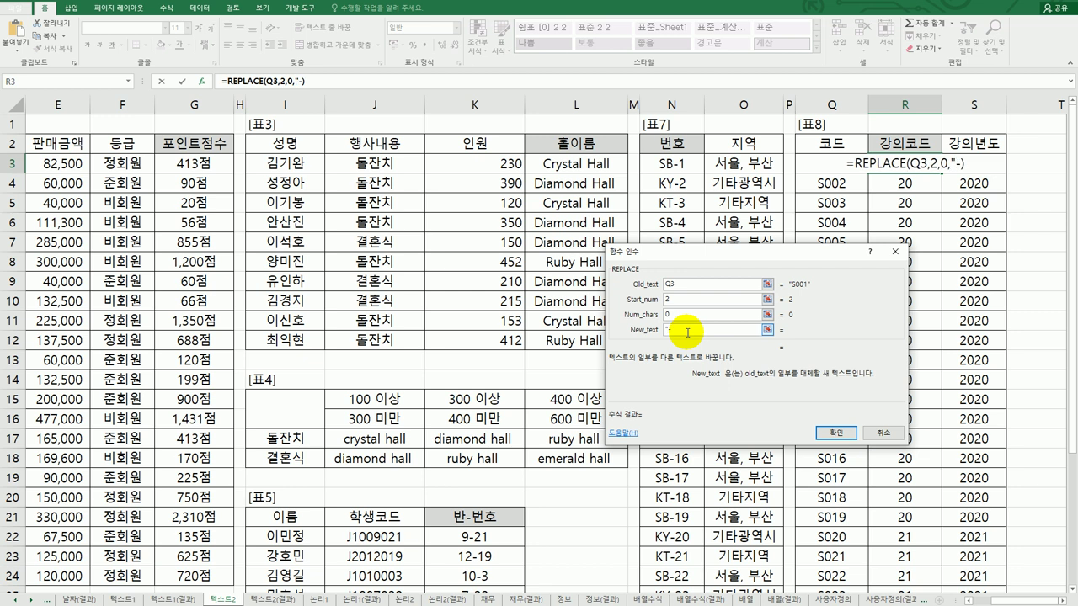
pyautogui.write('"')
pyautogui.write('&')
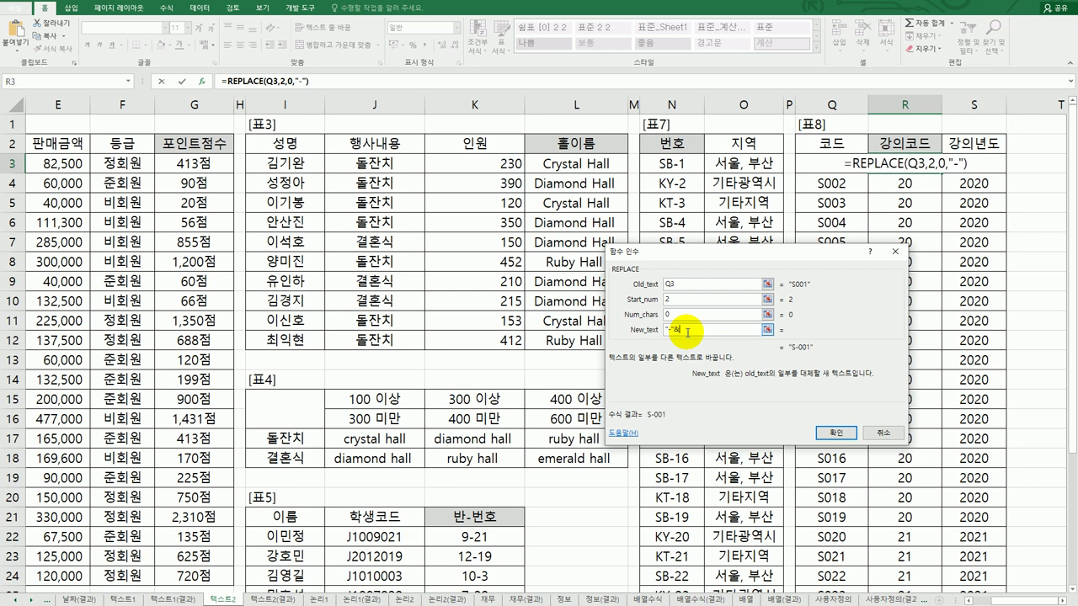
pyautogui.write('RIGHT(S3,2)')
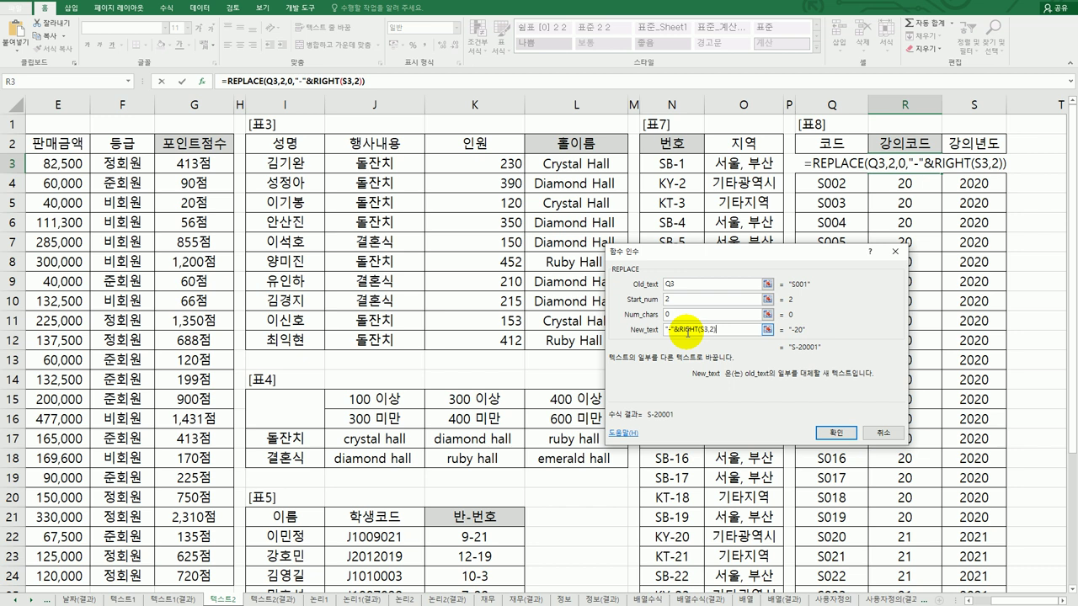
pyautogui.write('&')
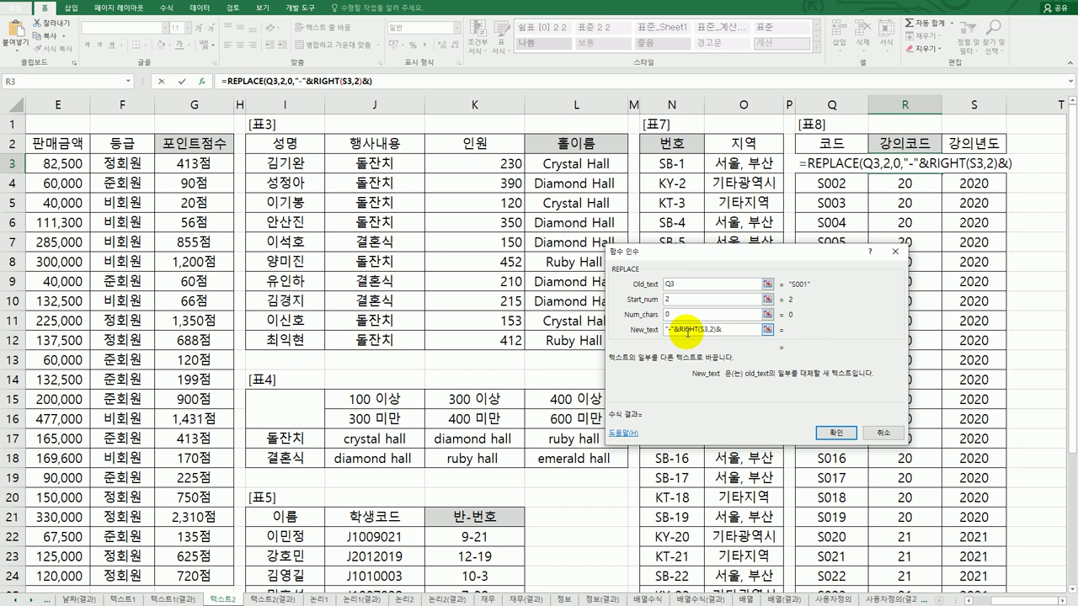
pyautogui.write('"-"')
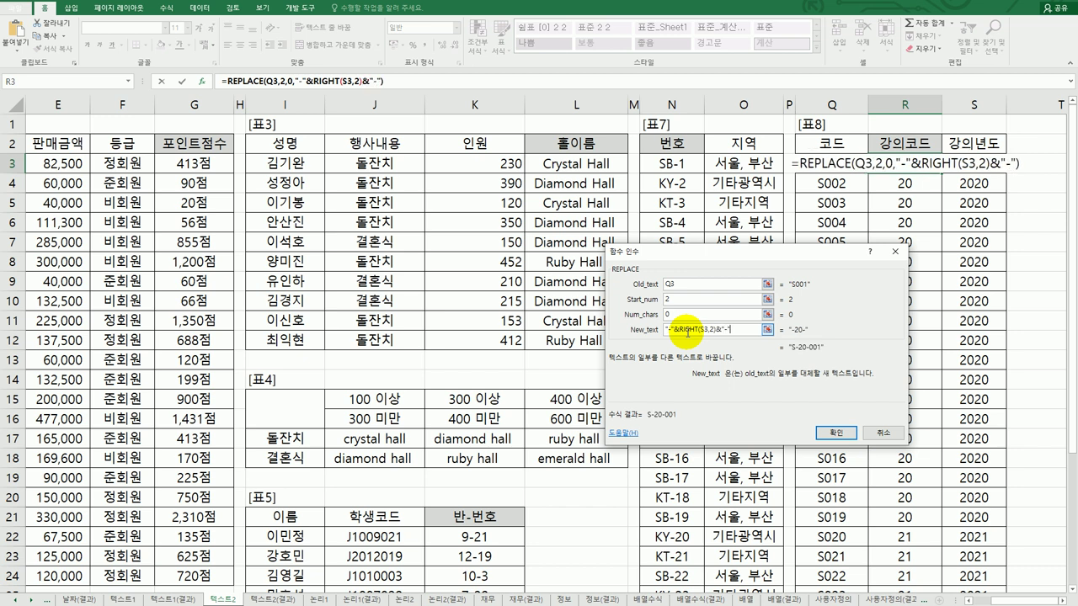
# Review and accept the REPLACE arguments for R3, and fill the formula down 표8's 강의코드 column to R30.
pyautogui.click(674, 285)
pyautogui.click(676, 301)
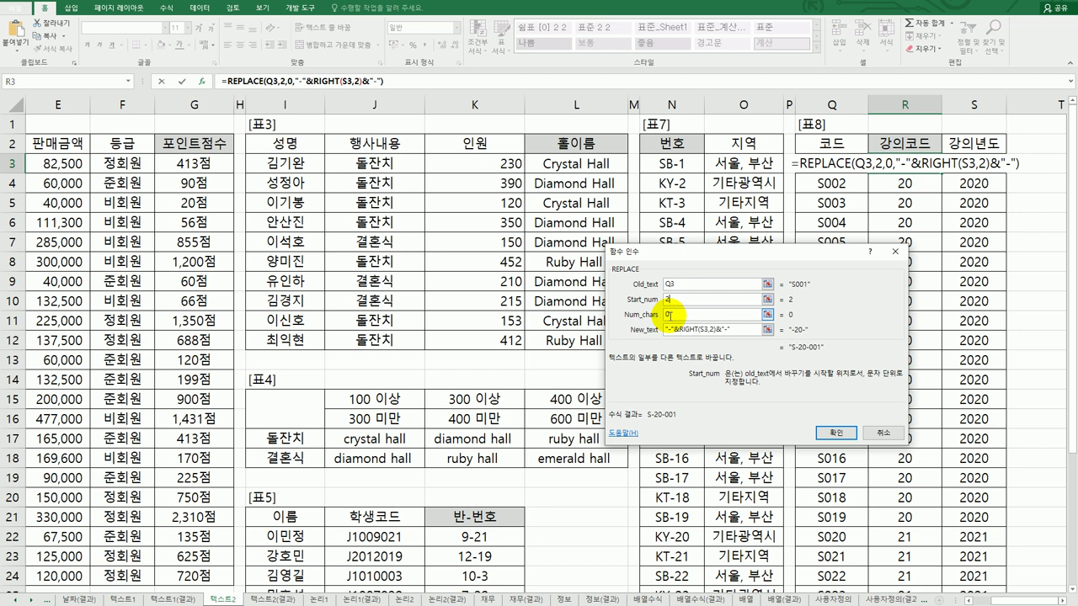
pyautogui.click(669, 314)
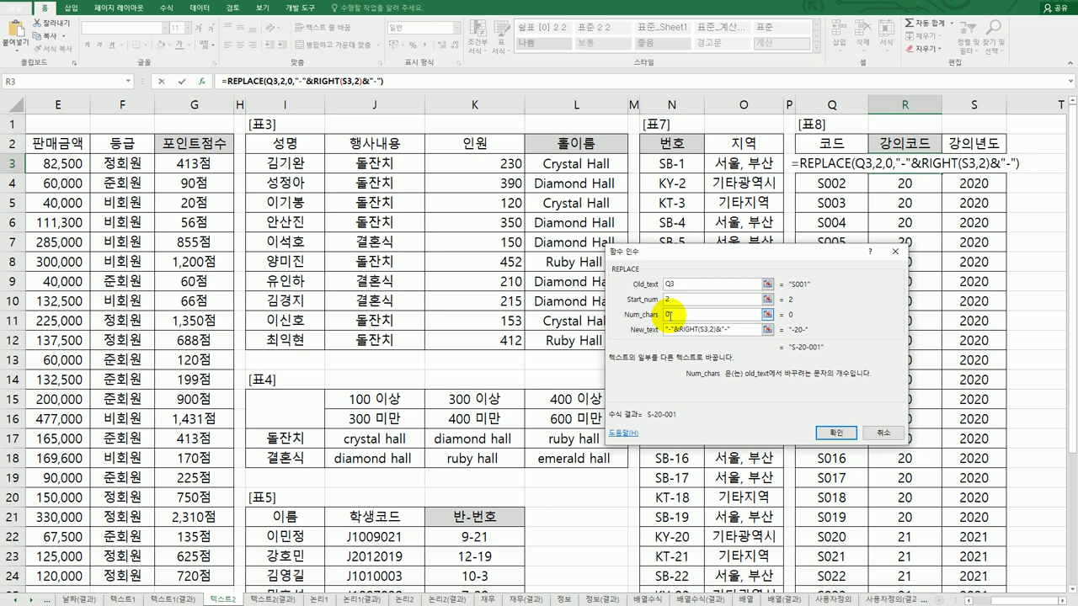
pyautogui.click(673, 300)
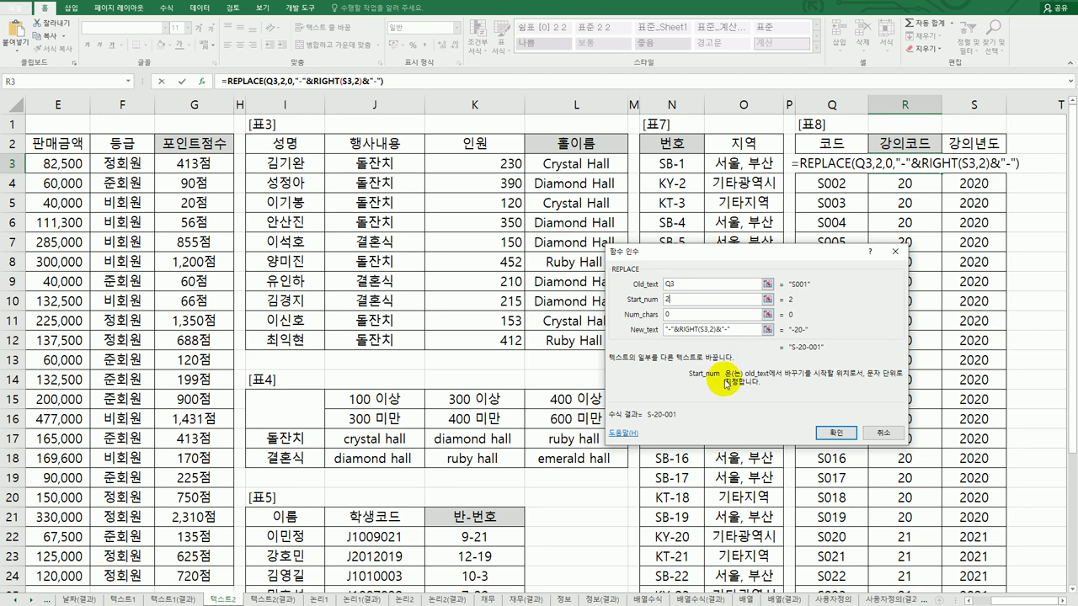
pyautogui.click(833, 432)
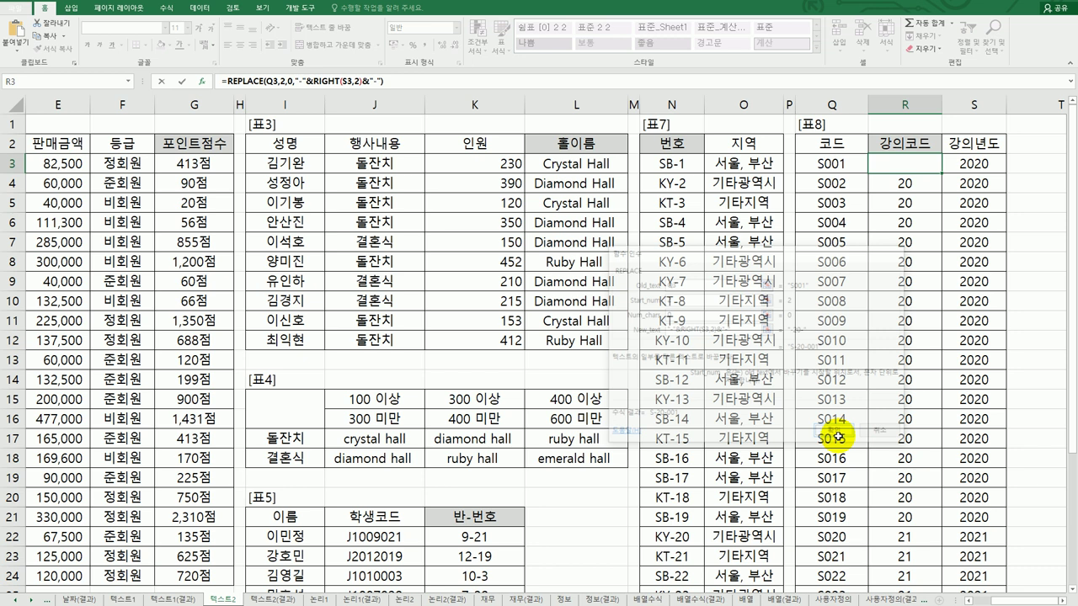
pyautogui.doubleClick(939, 175)
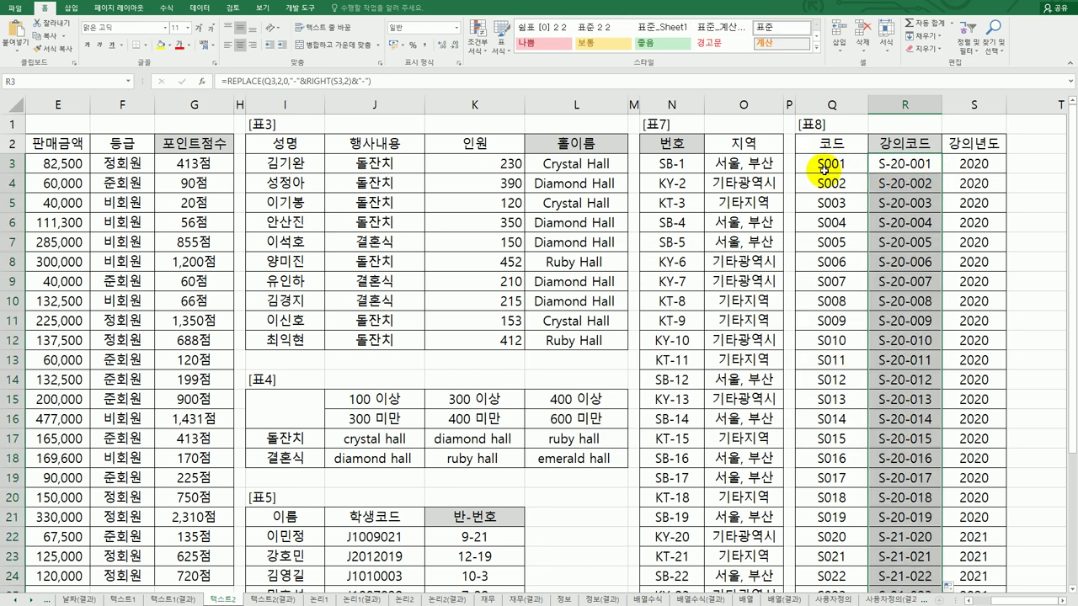
pyautogui.click(906, 175)
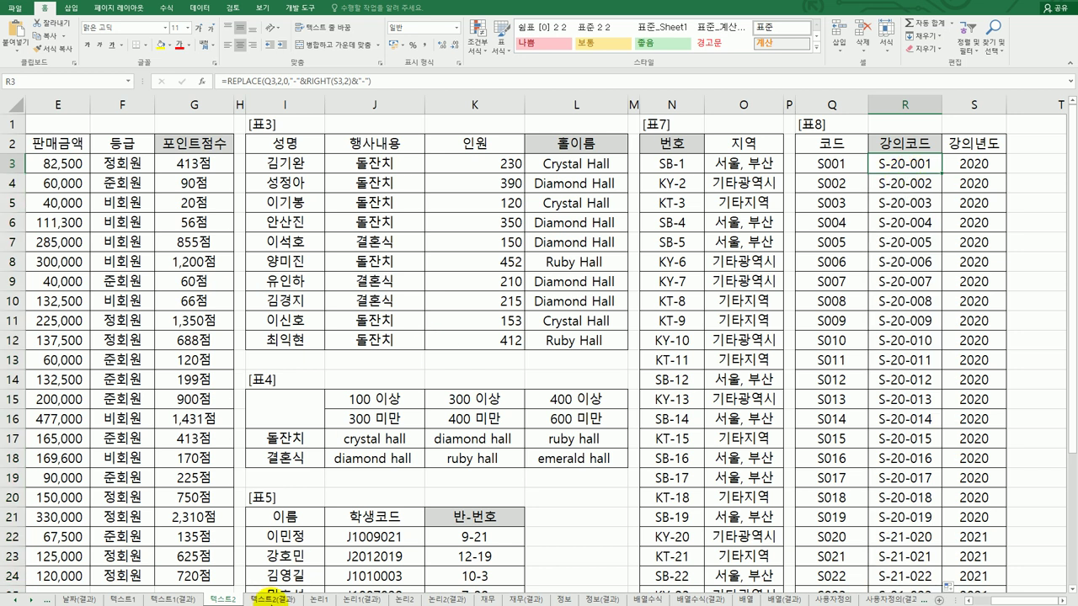
# Compare 표8's 강의코드 column with the answers on the 텍스트2(결과) sheet and return to the 텍스트2 sheet.
pyautogui.click(272, 600)
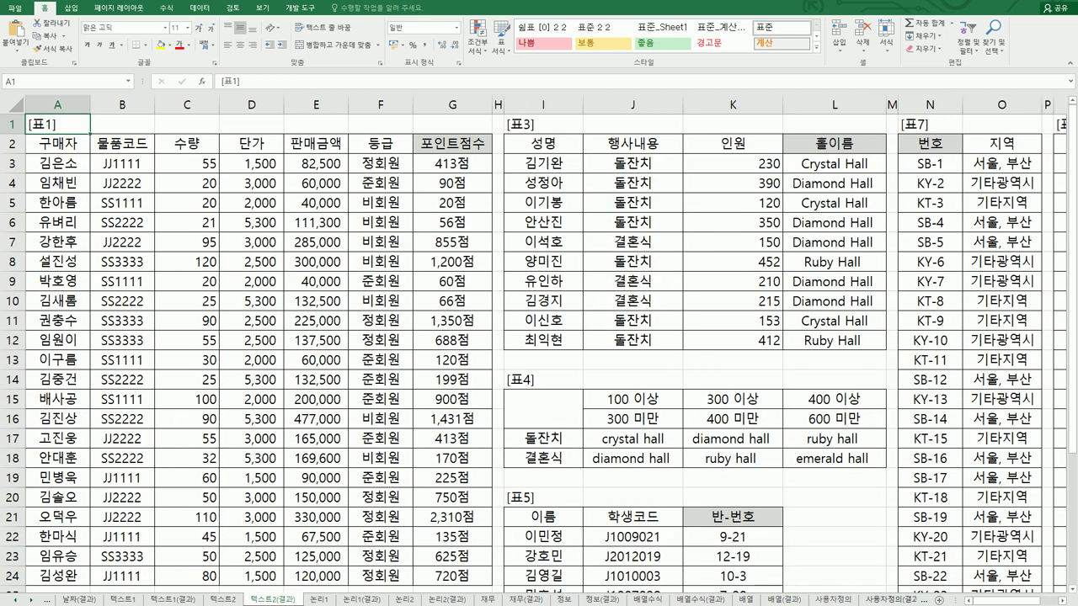
pyautogui.moveTo(1017, 599); pyautogui.dragTo(1034, 599)
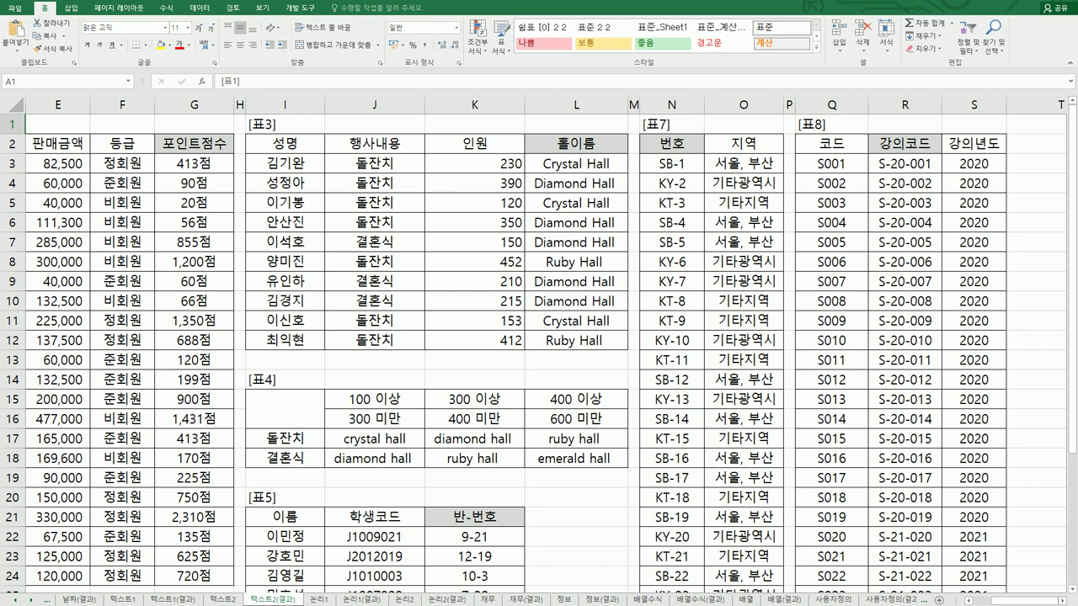
pyautogui.click(226, 600)
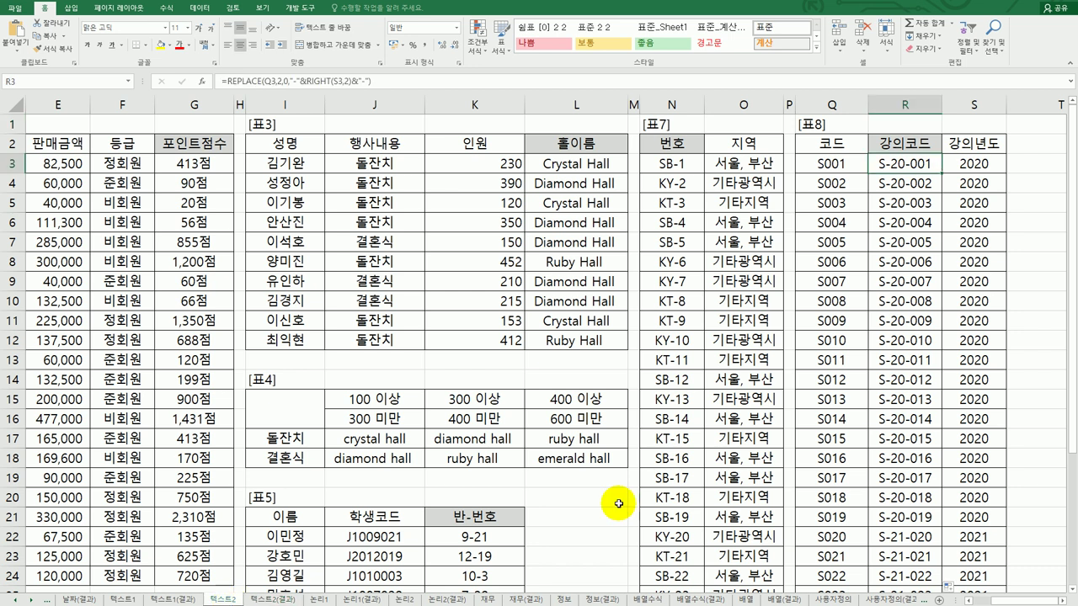